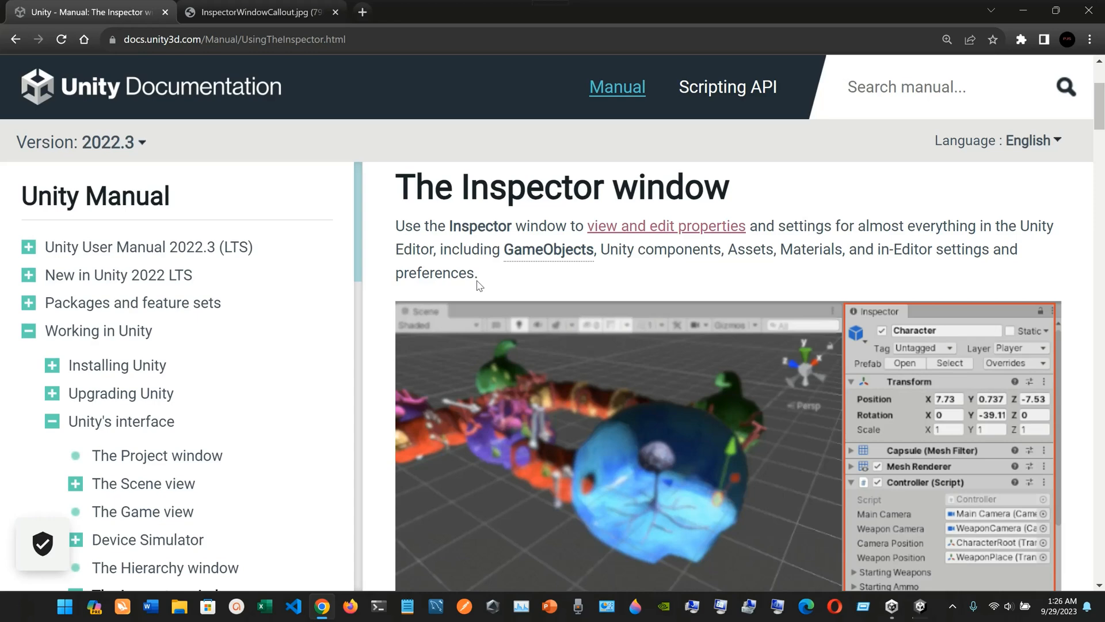
- Look over the manual's introduction to the Inspector window and view its full-size InspectorWindowCallout.jpg screenshot
{"action": "scroll", "coordinate": [477, 285], "scroll_direction": "down", "scroll_amount": 4}
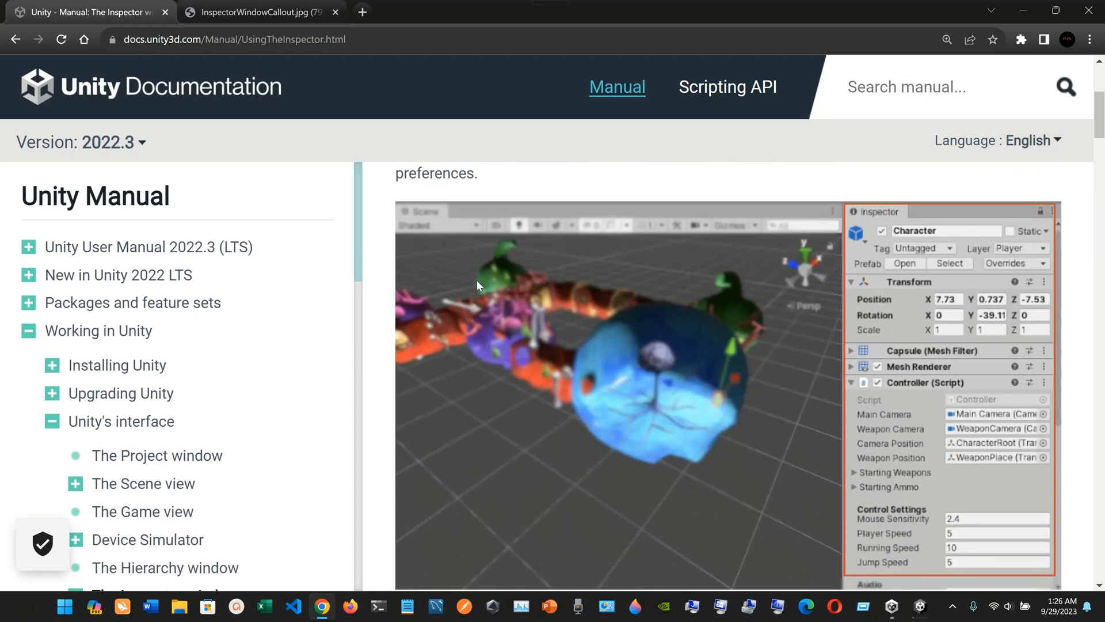
{"action": "left_click", "coordinate": [275, 7]}
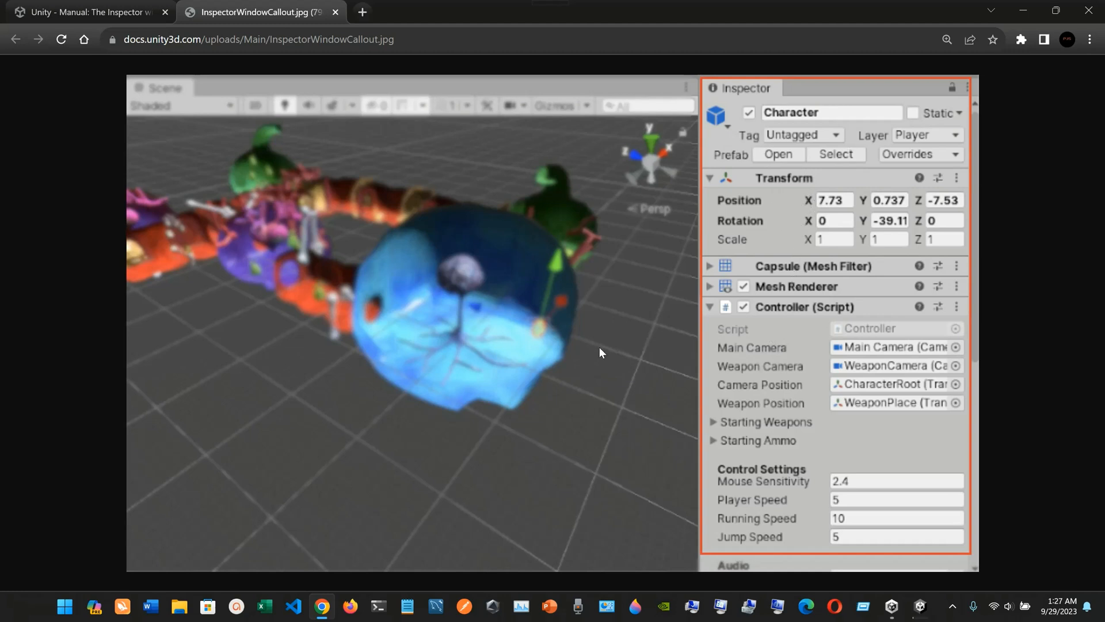
- Close the Unity Hub window and minimize the browser to check the loading of My project (3)
{"action": "left_click", "coordinate": [921, 609]}
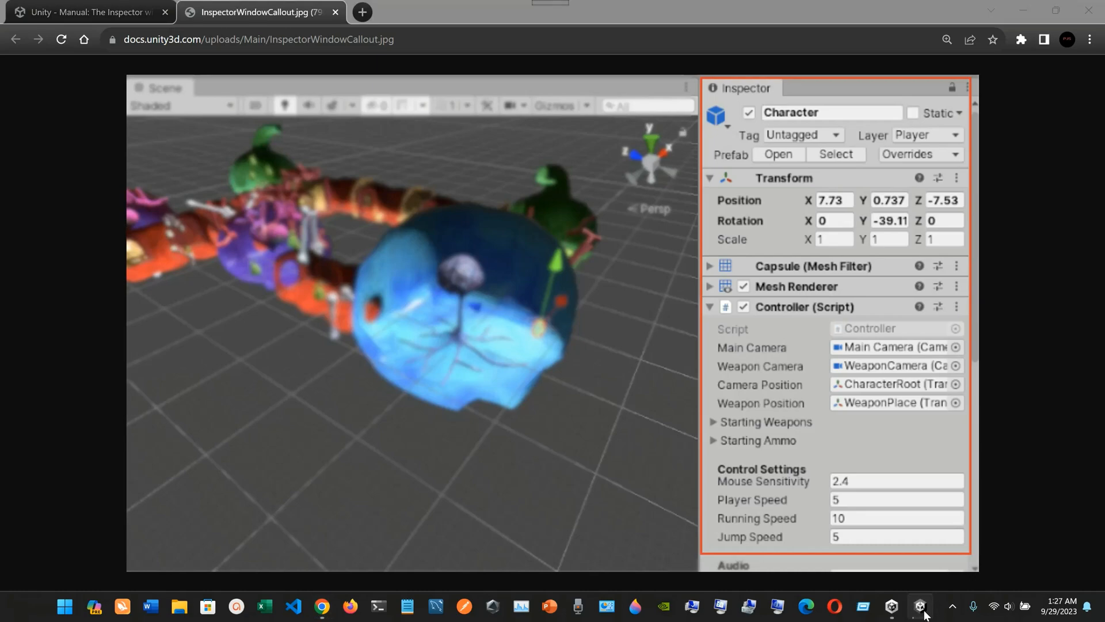
{"action": "left_click", "coordinate": [893, 610]}
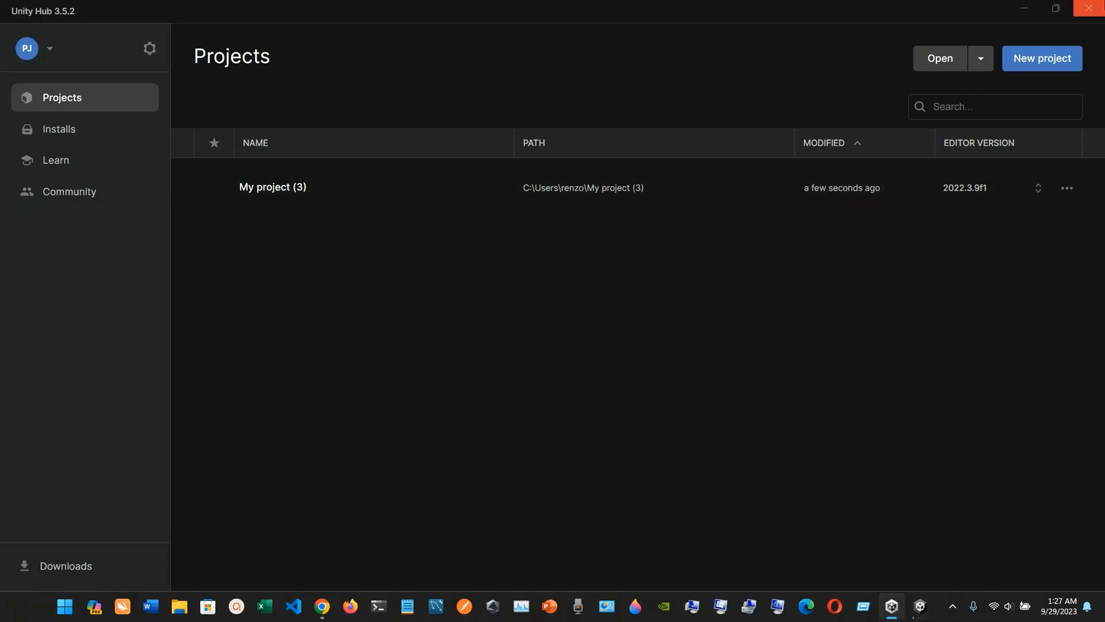
{"action": "left_click", "coordinate": [1088, 8]}
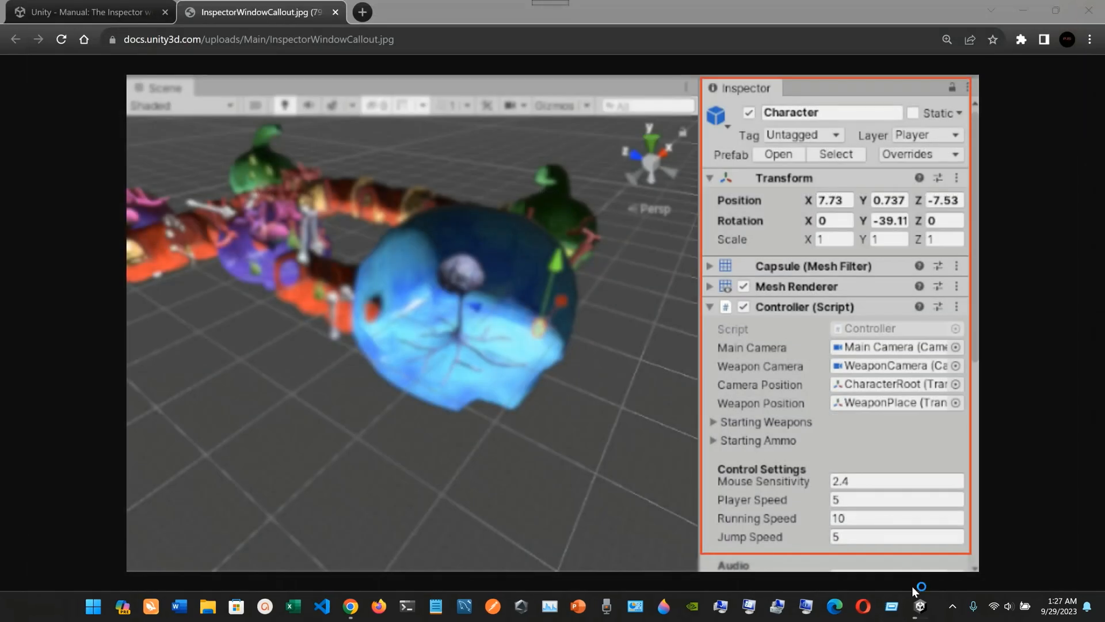
{"action": "mouse_move", "coordinate": [919, 607]}
{"action": "left_click", "coordinate": [912, 517]}
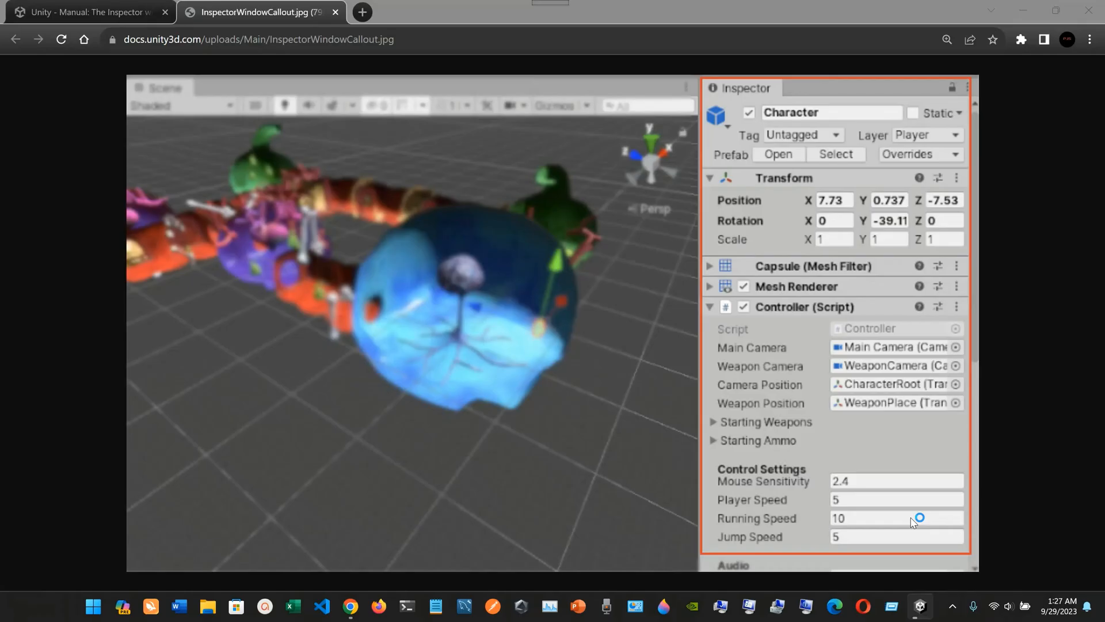
{"action": "left_click", "coordinate": [1025, 6]}
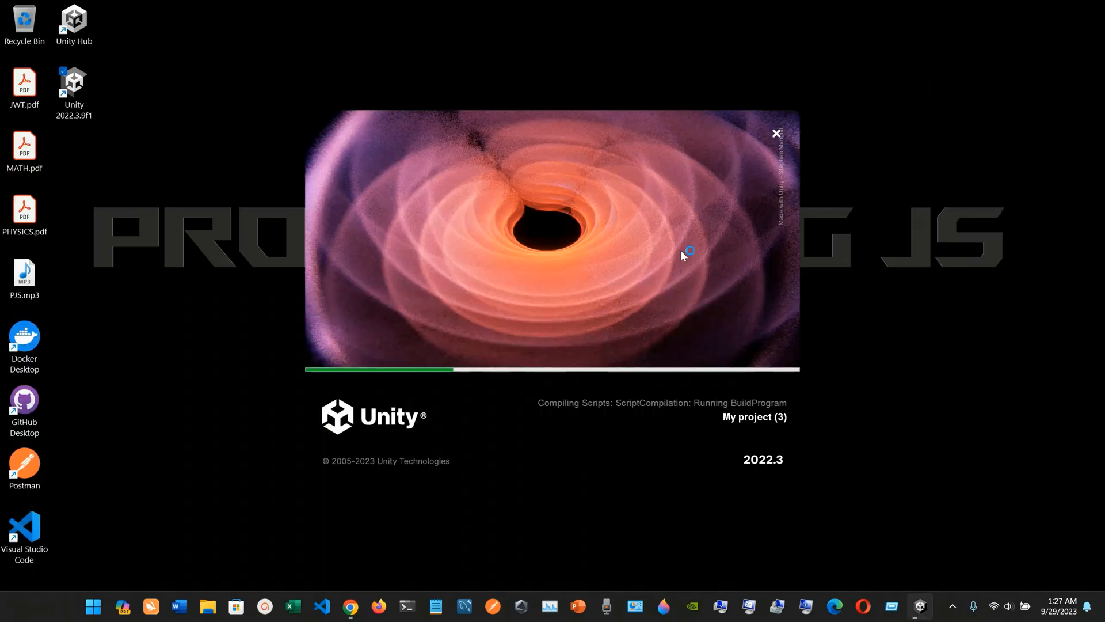
- Switch to Chrome and read the manual's instructions under "Open an Inspector window"
{"action": "left_click", "coordinate": [351, 606]}
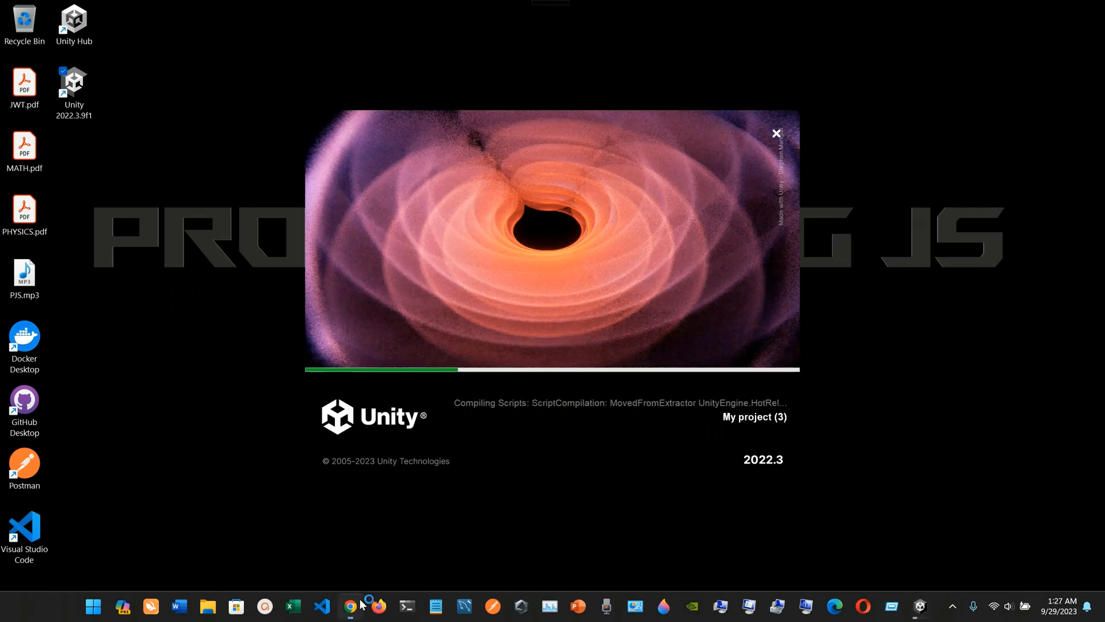
{"action": "left_click", "coordinate": [130, 4]}
{"action": "scroll", "coordinate": [393, 336], "scroll_direction": "down", "scroll_amount": 2}
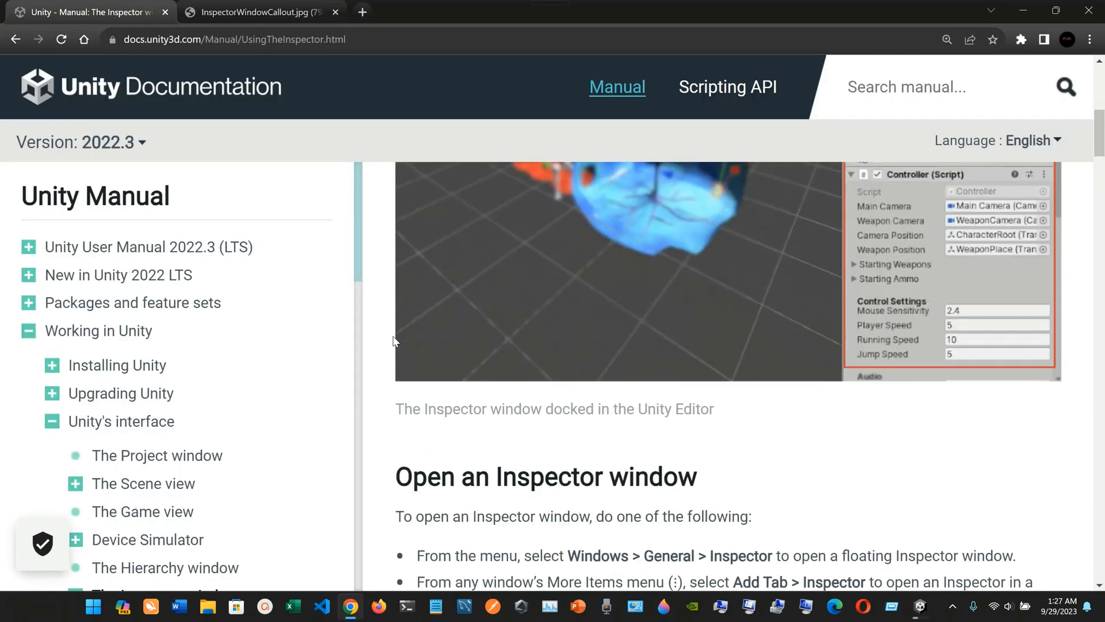
{"action": "scroll", "coordinate": [394, 337], "scroll_direction": "up", "scroll_amount": 3}
{"action": "scroll", "coordinate": [393, 341], "scroll_direction": "down", "scroll_amount": 6}
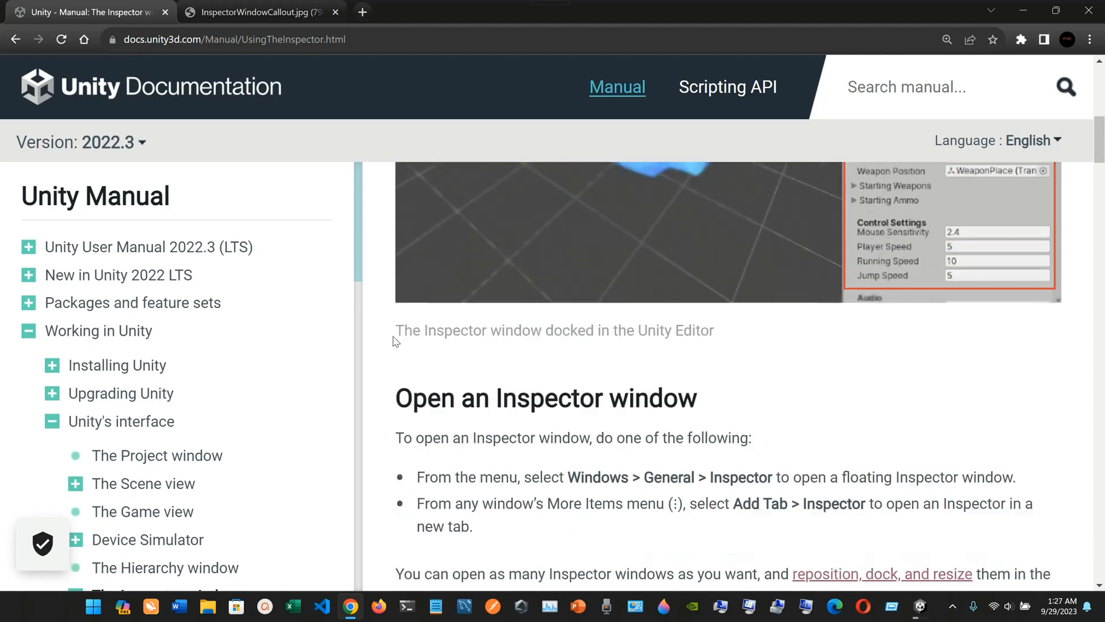
{"action": "scroll", "coordinate": [393, 341], "scroll_direction": "down", "scroll_amount": 2}
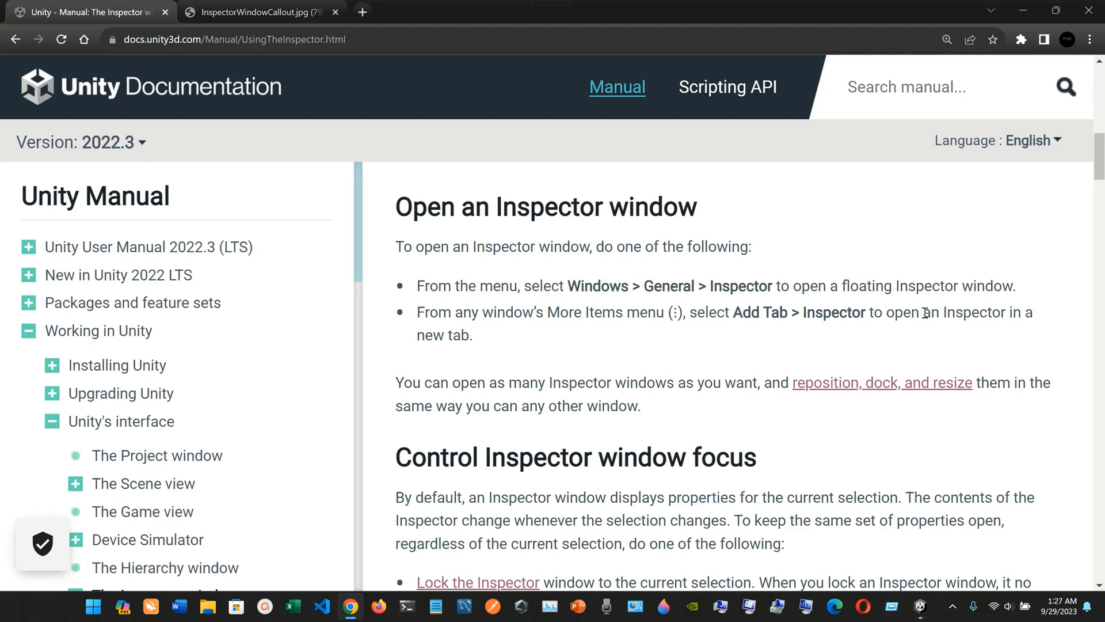
{"action": "left_click_drag", "start_coordinate": [945, 312], "coordinate": [1001, 316]}
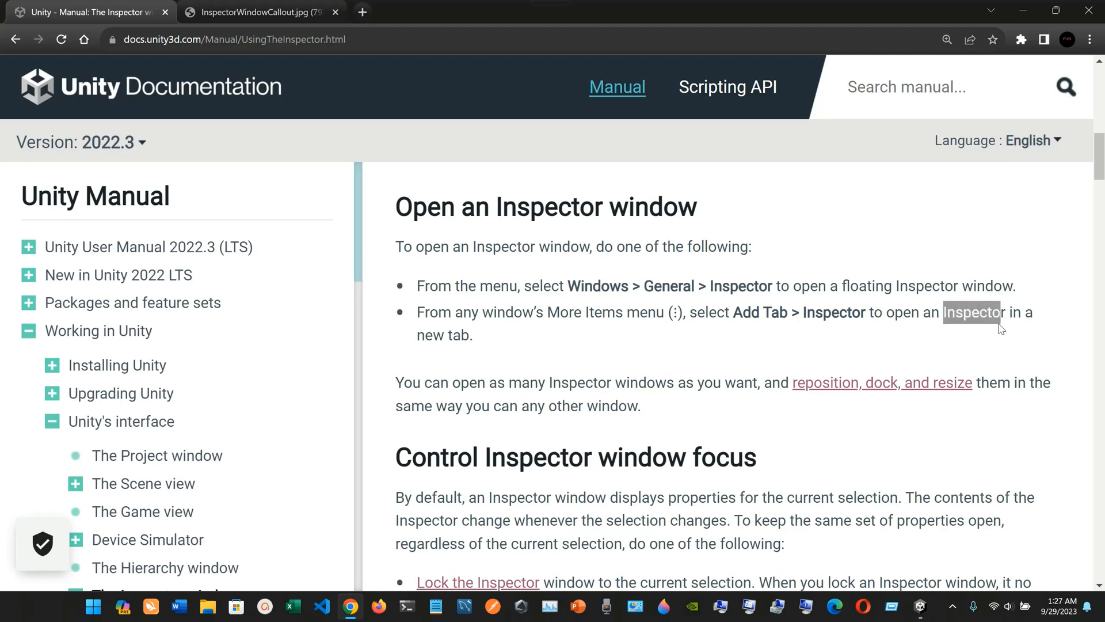
{"action": "left_click", "coordinate": [655, 342]}
{"action": "scroll", "coordinate": [656, 342], "scroll_direction": "down", "scroll_amount": 1}
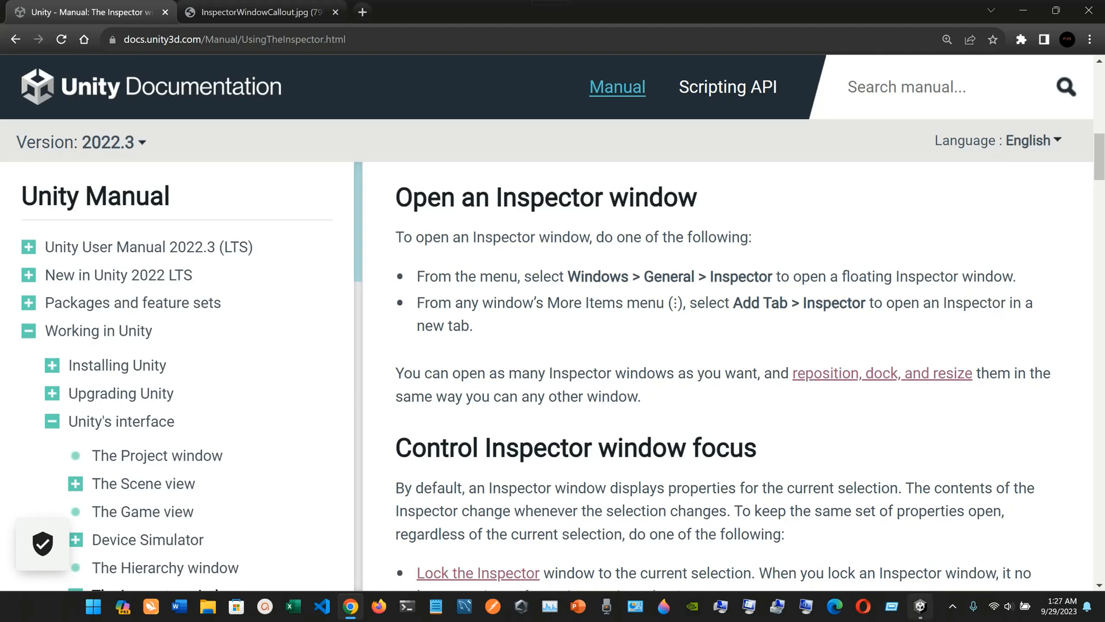
- Switch to the Unity Editor and bring up the Inspector from the general windows
{"action": "left_click", "coordinate": [920, 606]}
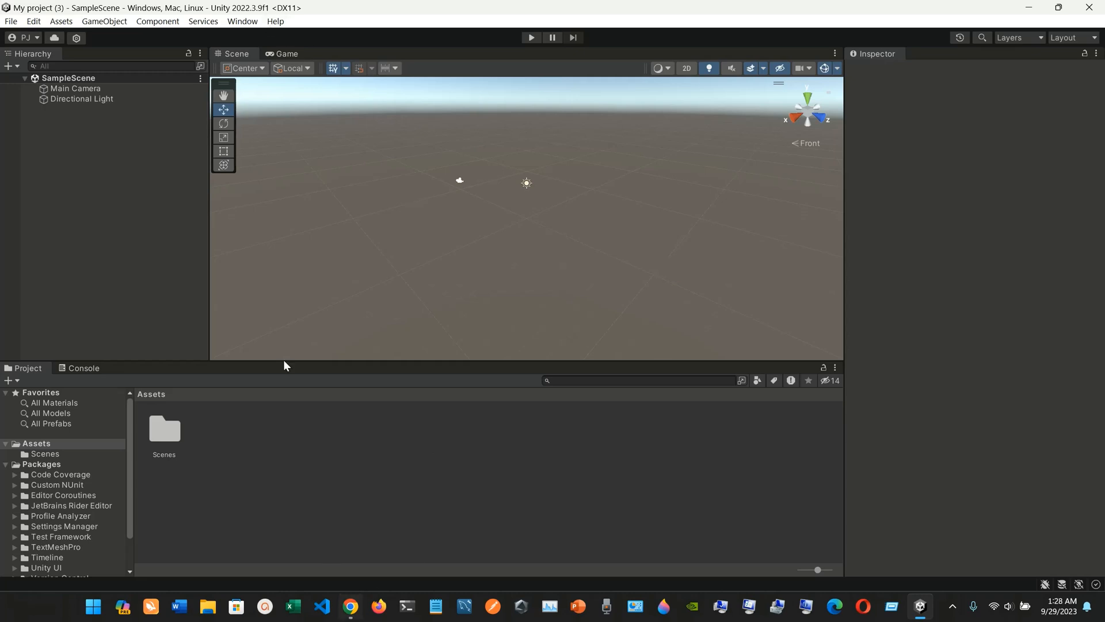
{"action": "left_click", "coordinate": [243, 22]}
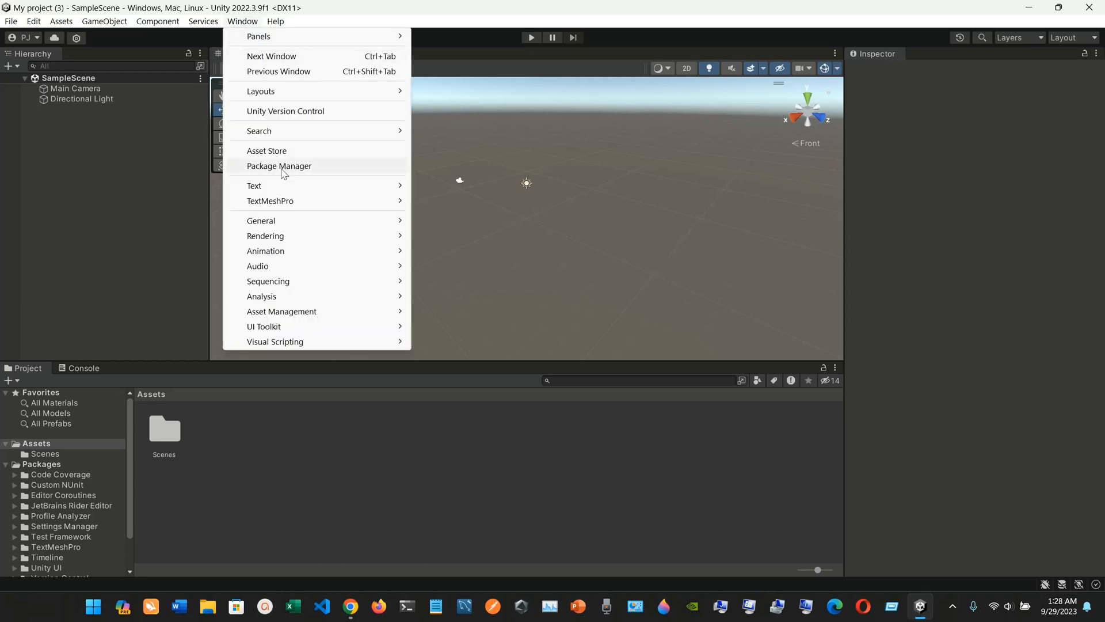
{"action": "mouse_move", "coordinate": [353, 219]}
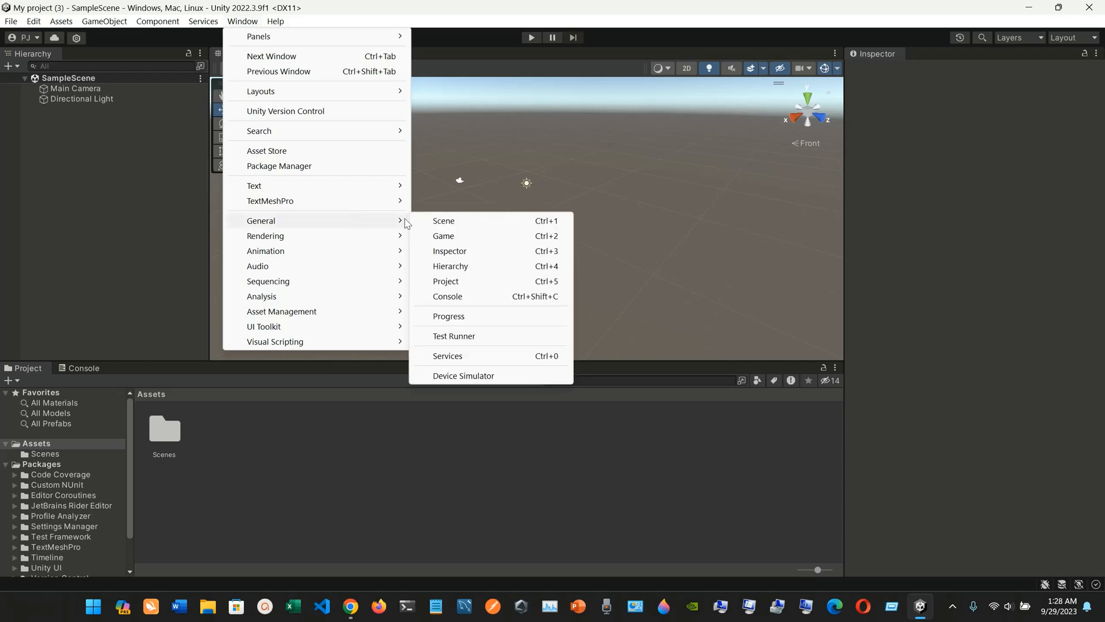
{"action": "left_click", "coordinate": [468, 251]}
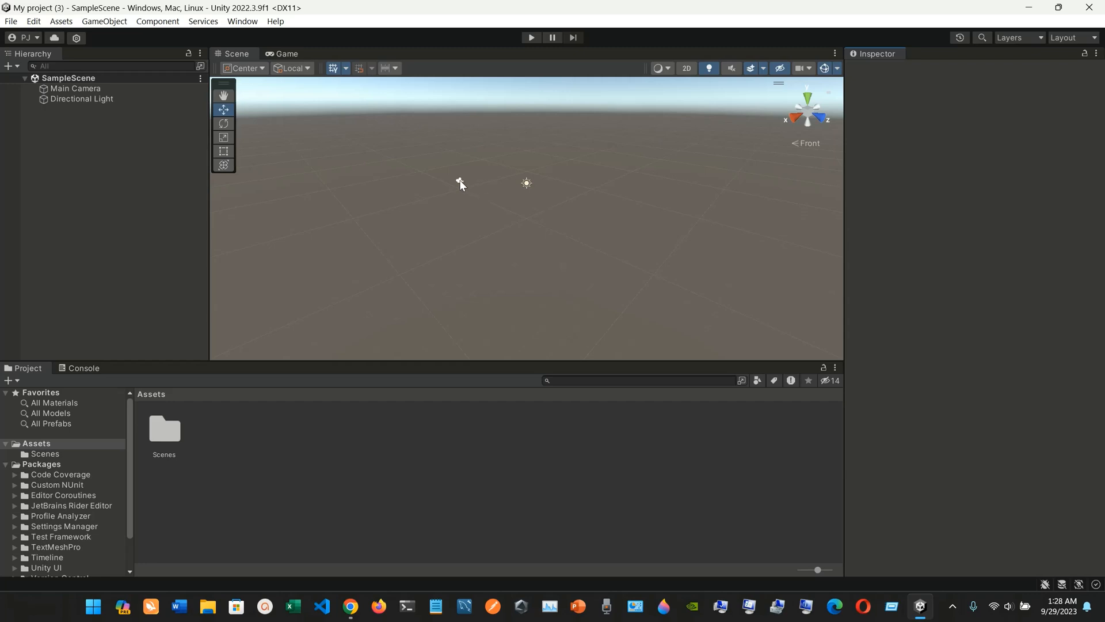
- Add a 3D cube to SampleScene and move it freely to about X 5.2, Y 1.3
{"action": "left_click", "coordinate": [8, 66]}
{"action": "mouse_move", "coordinate": [109, 114]}
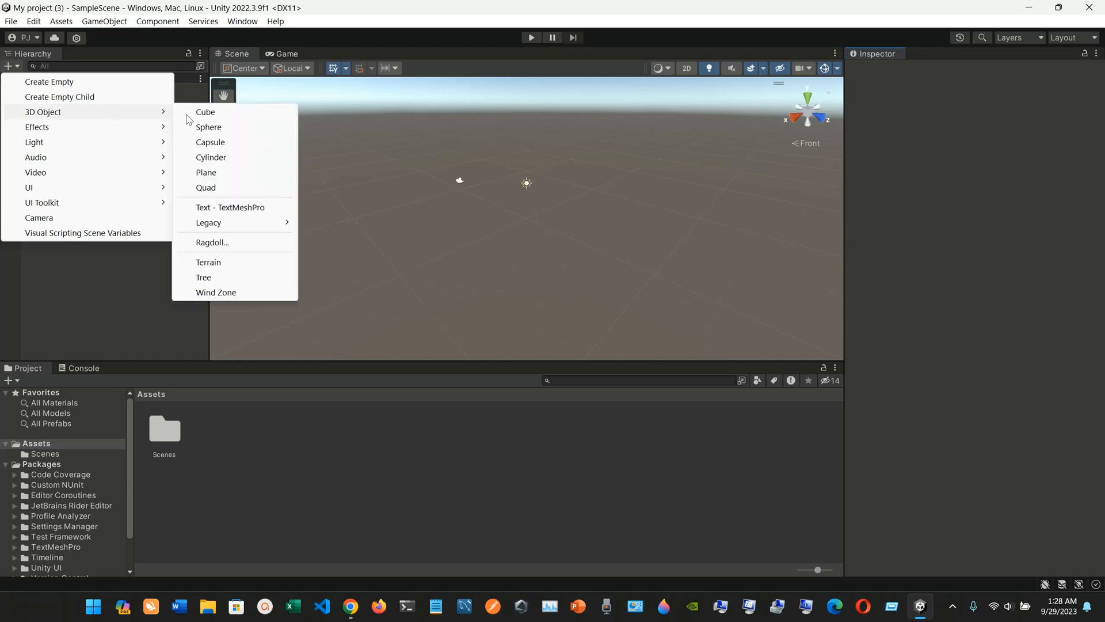
{"action": "left_click", "coordinate": [203, 113]}
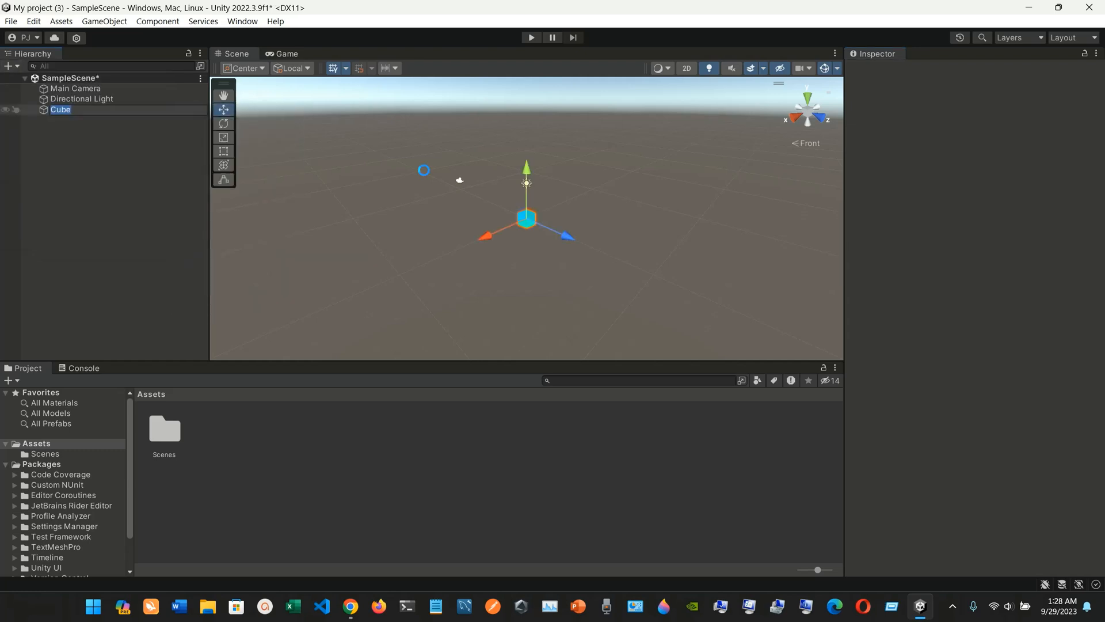
{"action": "left_click", "coordinate": [526, 223]}
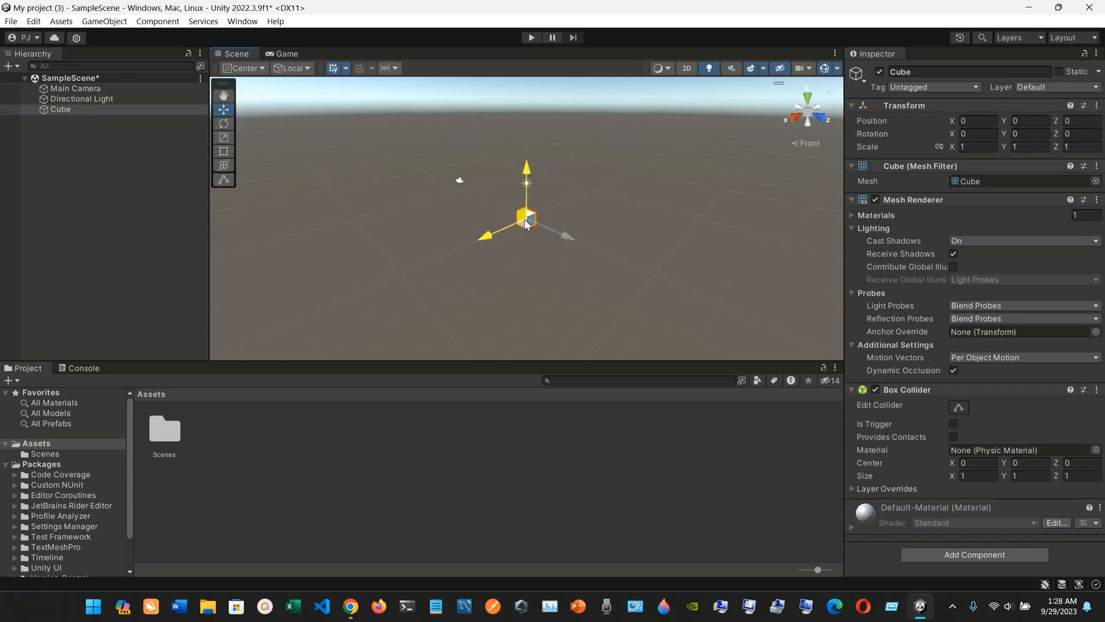
{"action": "left_click_drag", "start_coordinate": [527, 223], "coordinate": [468, 231]}
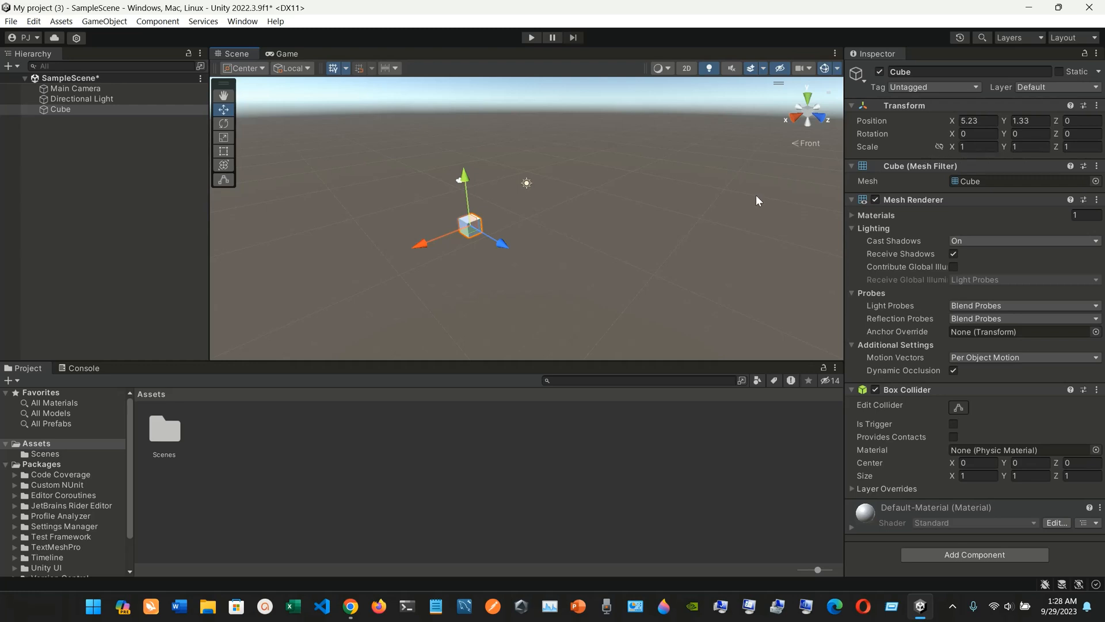
- Set the cube's scale to 10 on the X, Y and Z axes
{"action": "left_click", "coordinate": [972, 145]}
{"action": "double_click", "coordinate": [972, 145]}
{"action": "type", "text": "0"}
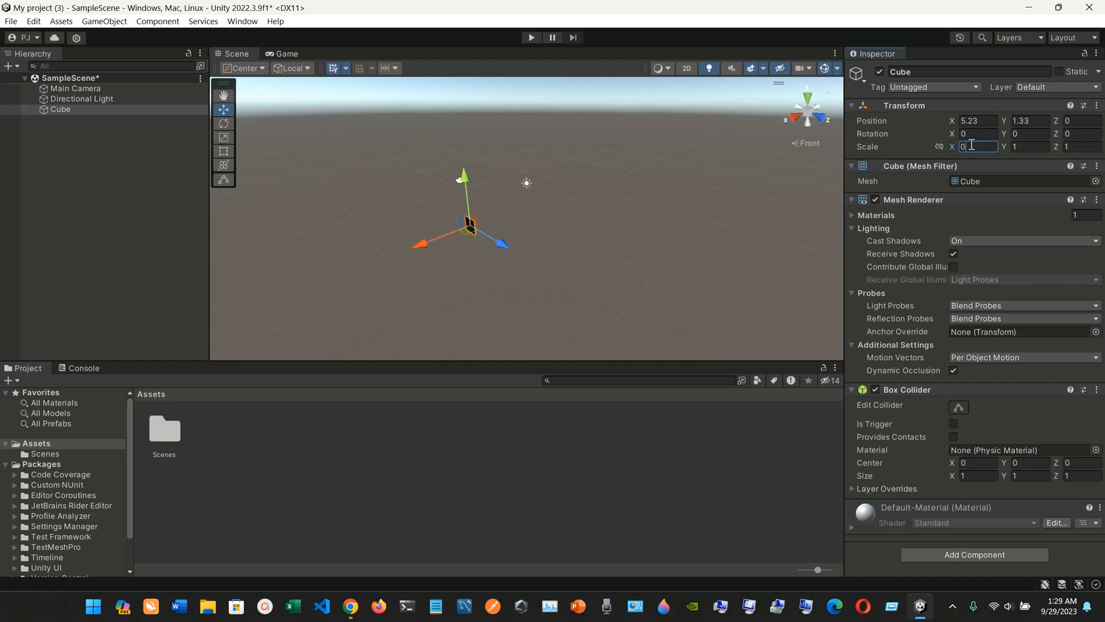
{"action": "key", "text": "BackSpace"}
{"action": "type", "text": "10"}
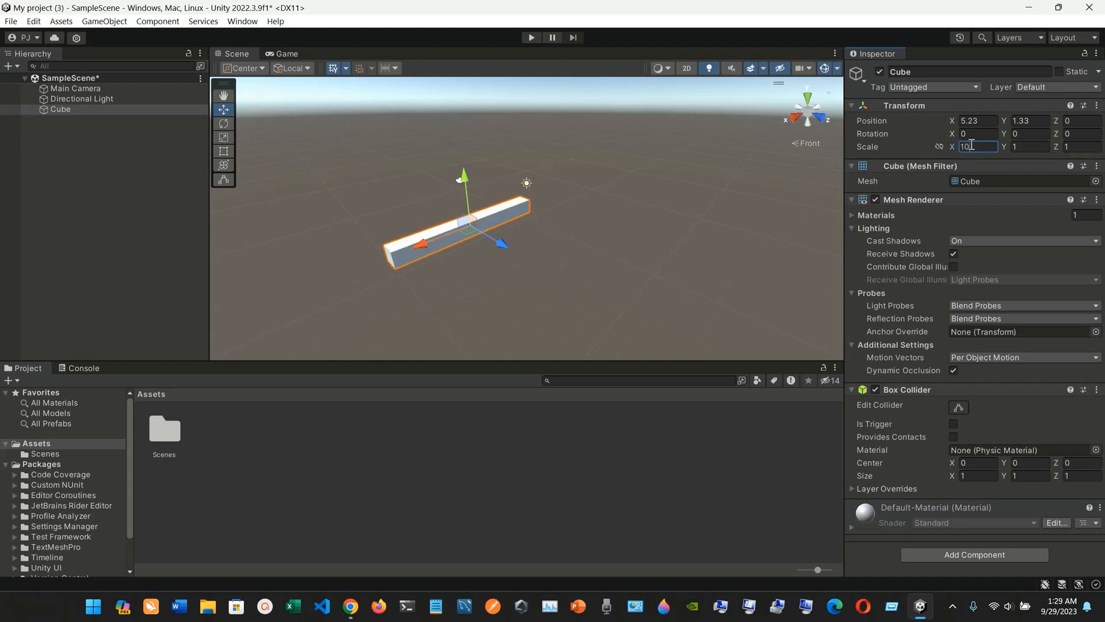
{"action": "left_click", "coordinate": [1033, 143]}
{"action": "type", "text": "10"}
{"action": "left_click", "coordinate": [1081, 144]}
{"action": "type", "text": "10"}
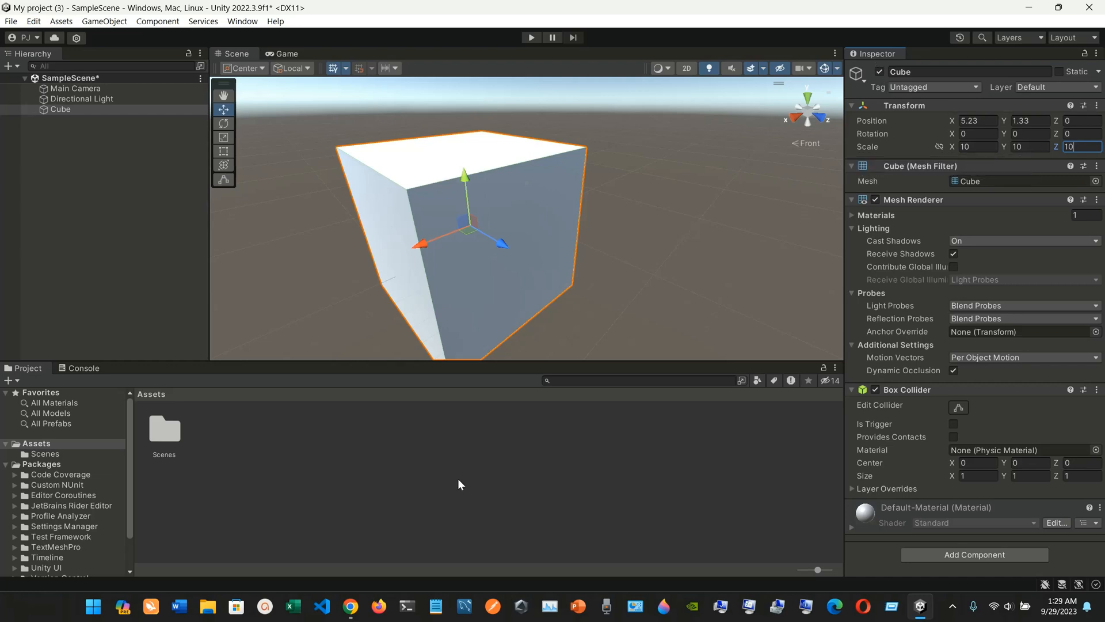
- Switch to Chrome and look through the manual's section on controlling Inspector window focus
{"action": "left_click", "coordinate": [351, 606]}
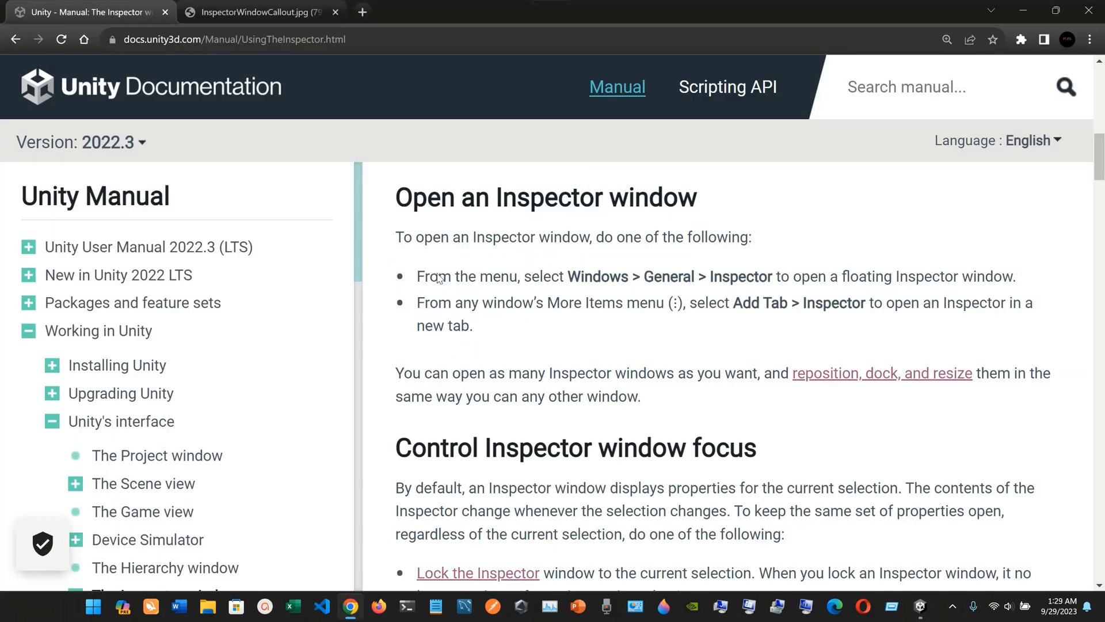
{"action": "scroll", "coordinate": [437, 276], "scroll_direction": "up", "scroll_amount": 9}
{"action": "scroll", "coordinate": [439, 277], "scroll_direction": "down", "scroll_amount": 9}
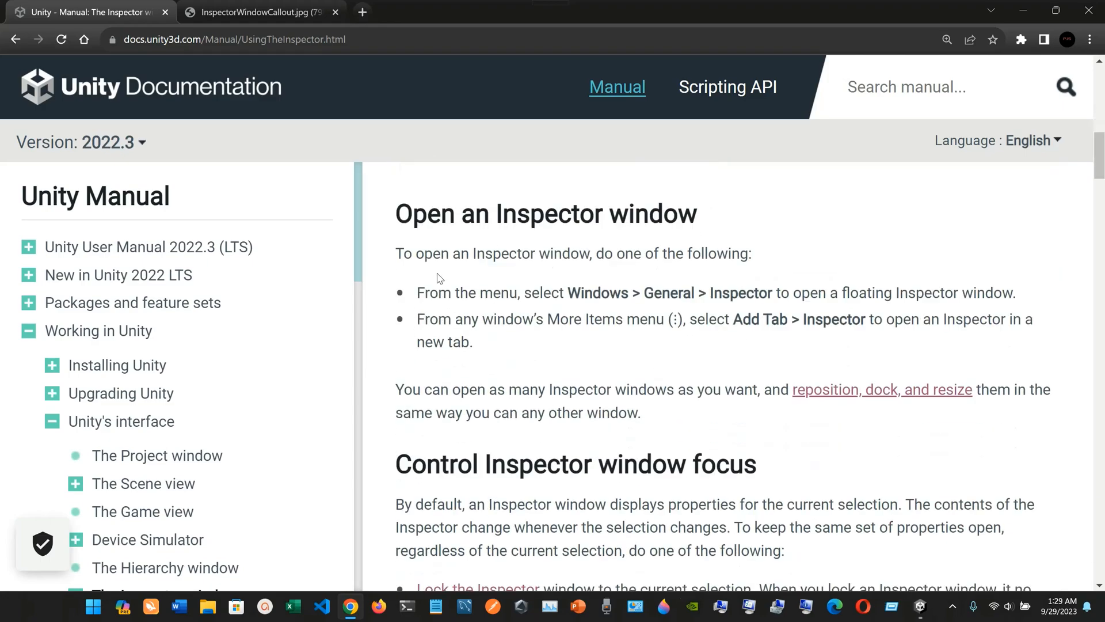
{"action": "scroll", "coordinate": [439, 275], "scroll_direction": "down", "scroll_amount": 5}
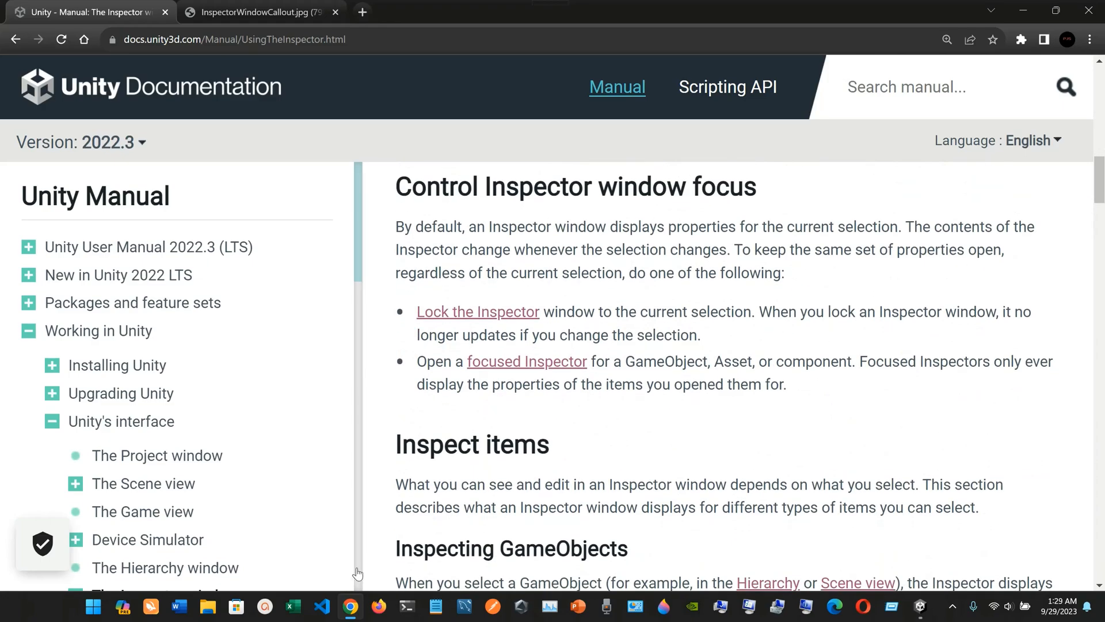
- Return to the Unity Editor and set the cube's rotation to X 10, Y -5, Z 7
{"action": "left_click", "coordinate": [350, 606]}
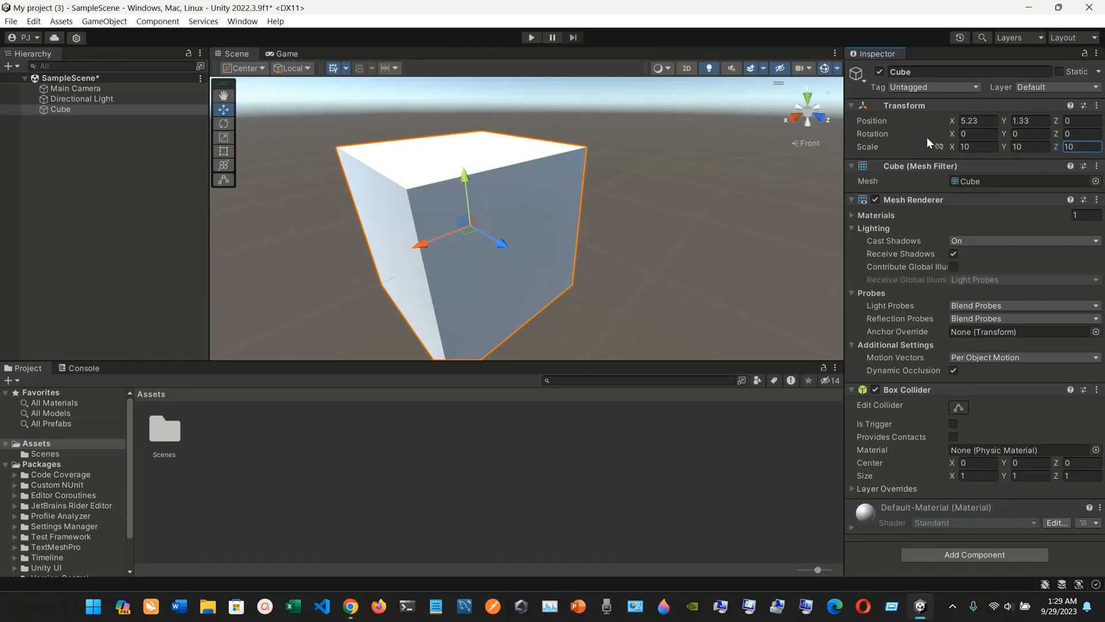
{"action": "left_click", "coordinate": [974, 136]}
{"action": "type", "text": "10"}
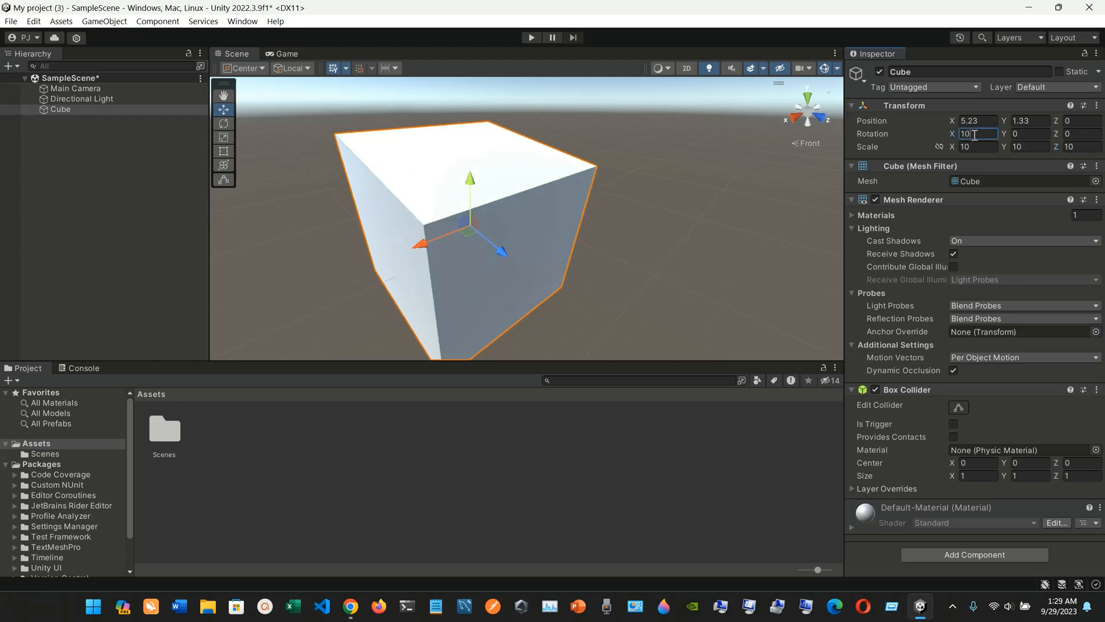
{"action": "left_click", "coordinate": [1021, 135]}
{"action": "type", "text": "-5"}
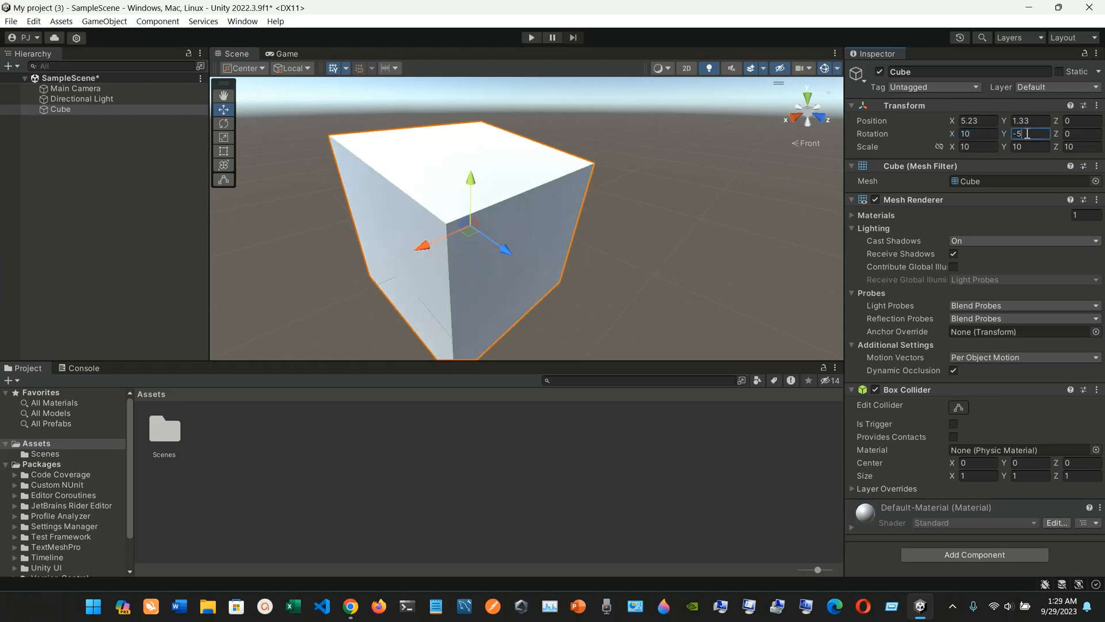
{"action": "left_click", "coordinate": [1082, 134]}
{"action": "key", "text": "BackSpace"}
{"action": "type", "text": "7"}
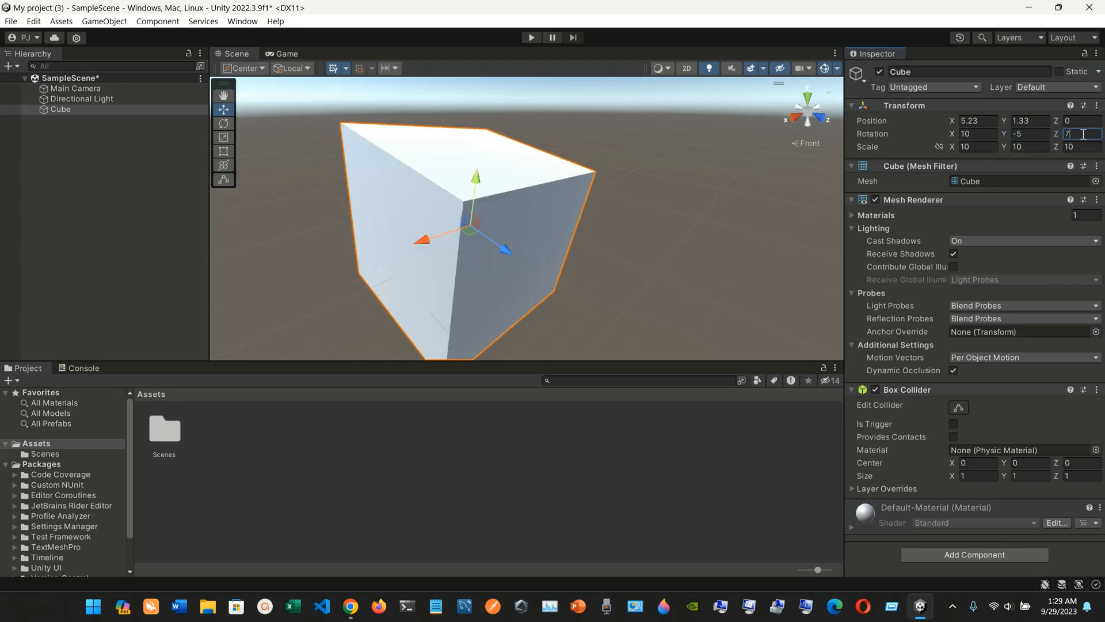
- Move the cube freely around the scene, ending at about X -65, Y -46.3, Z -42.5
{"action": "left_click_drag", "start_coordinate": [469, 228], "coordinate": [499, 222]}
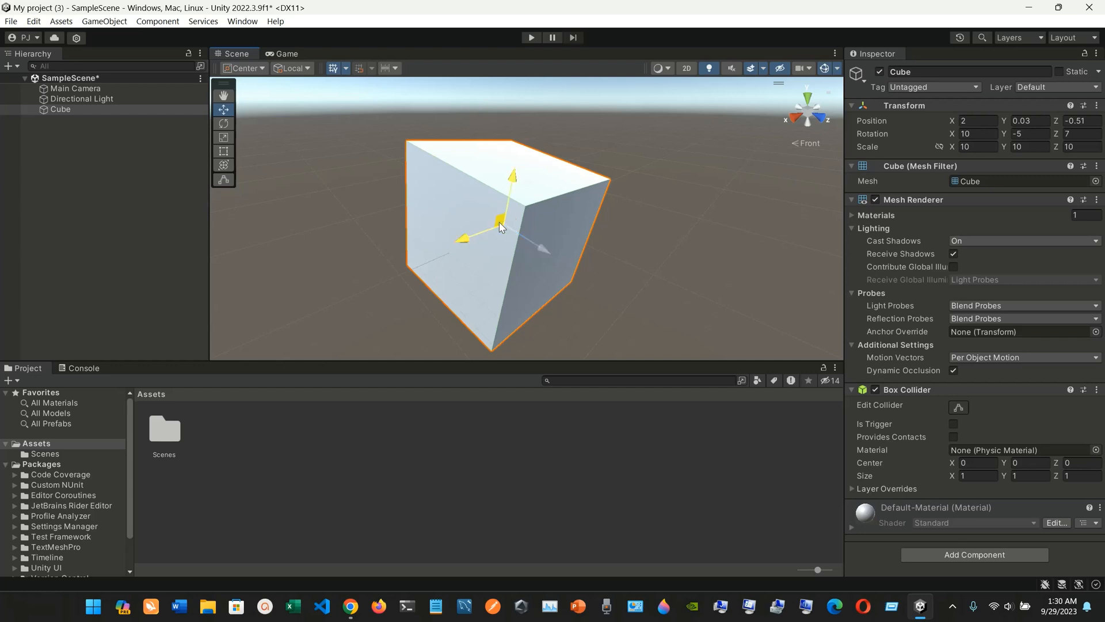
{"action": "left_click_drag", "start_coordinate": [499, 223], "coordinate": [700, 110]}
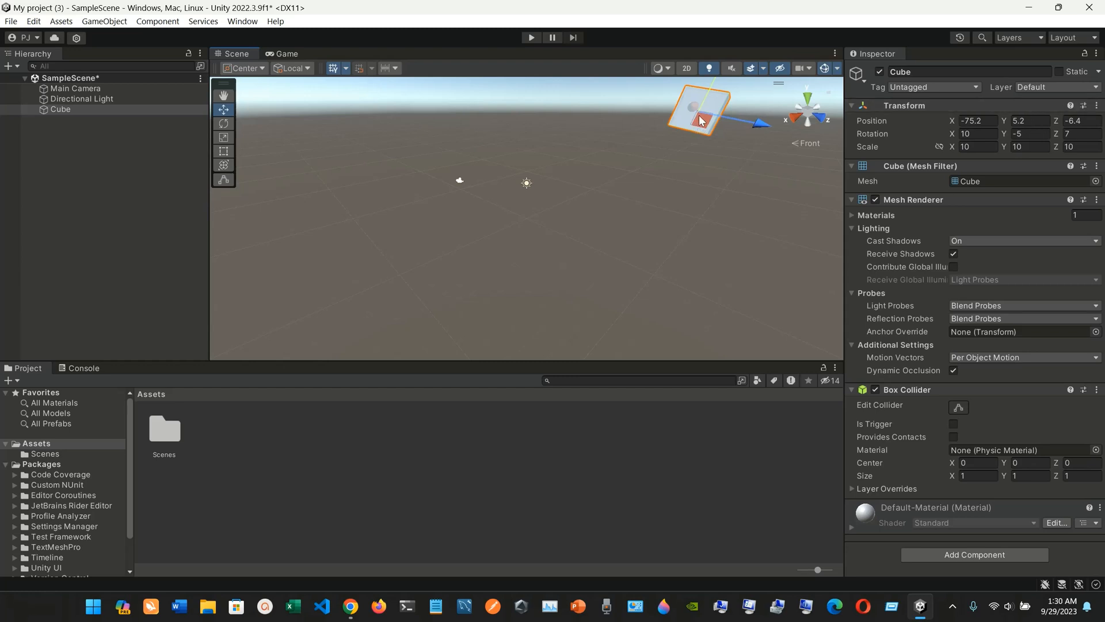
{"action": "left_click_drag", "start_coordinate": [699, 116], "coordinate": [563, 241]}
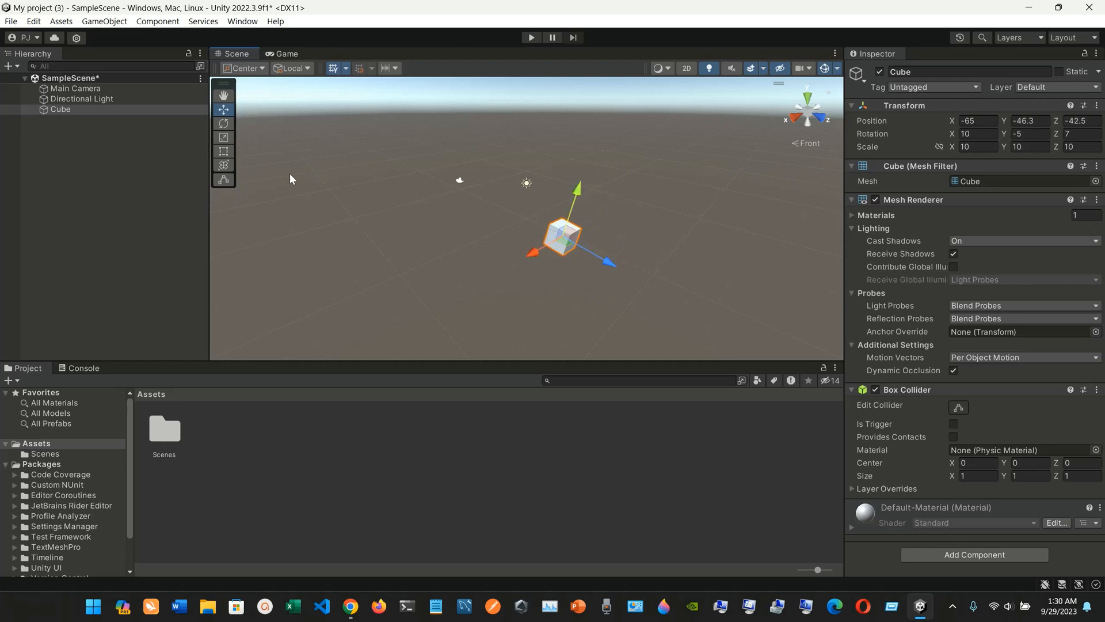
- Enlarge the cube uniformly on all three axes with the Scale tool, check the Game view, and return to the Scene view
{"action": "left_click", "coordinate": [224, 137]}
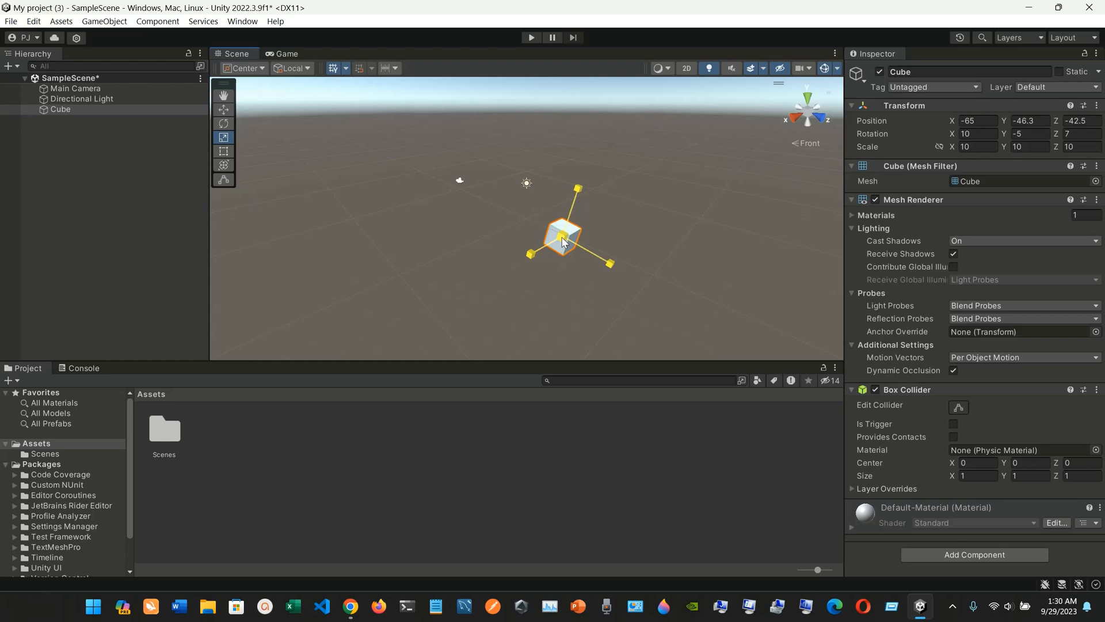
{"action": "left_click_drag", "start_coordinate": [563, 241], "coordinate": [566, 218]}
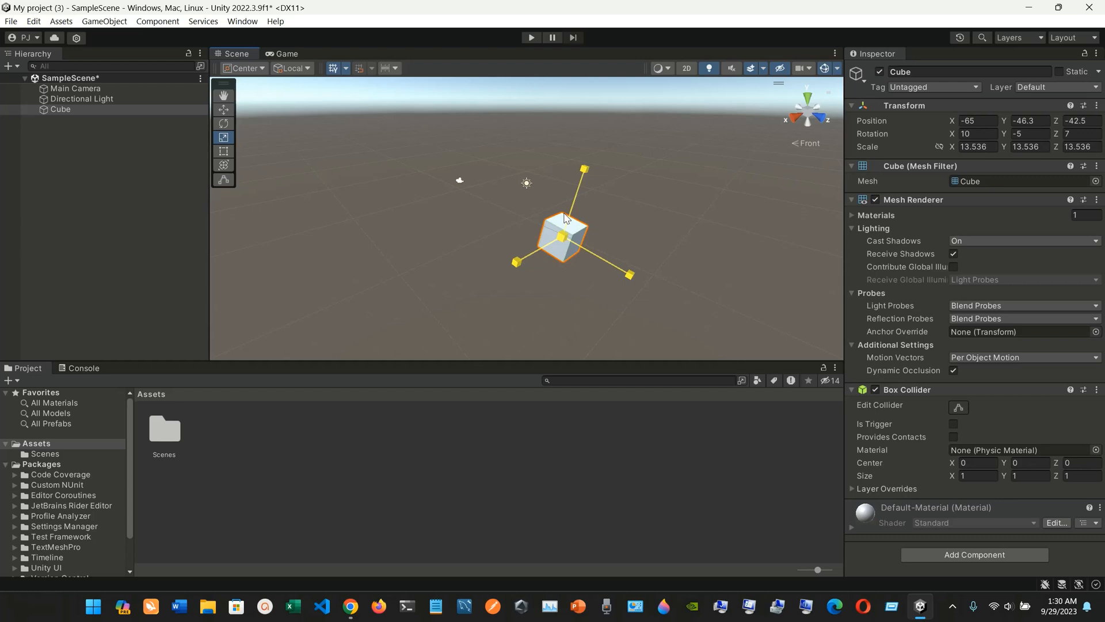
{"action": "left_click_drag", "start_coordinate": [566, 218], "coordinate": [593, 209]}
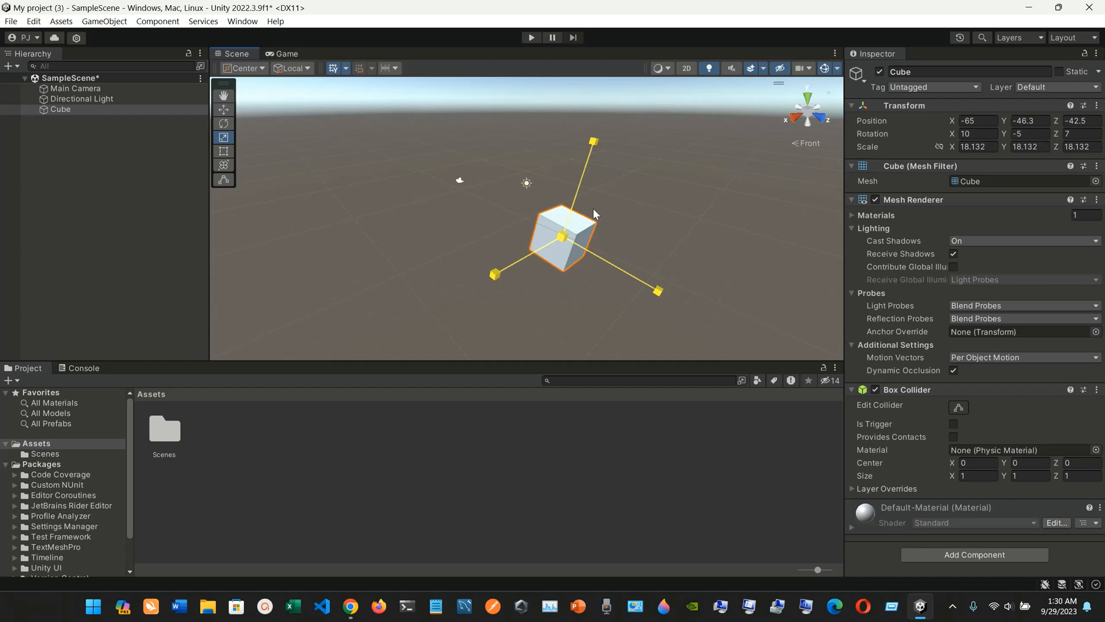
{"action": "left_click_drag", "start_coordinate": [593, 209], "coordinate": [654, 178]}
{"action": "left_click", "coordinate": [655, 179]}
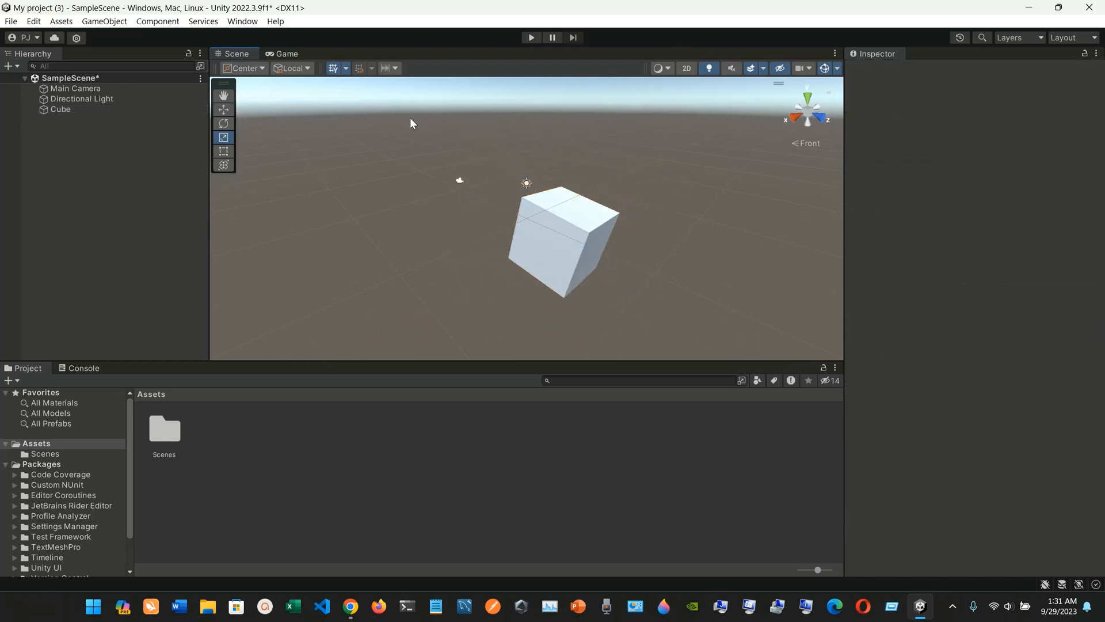
{"action": "left_click", "coordinate": [282, 53]}
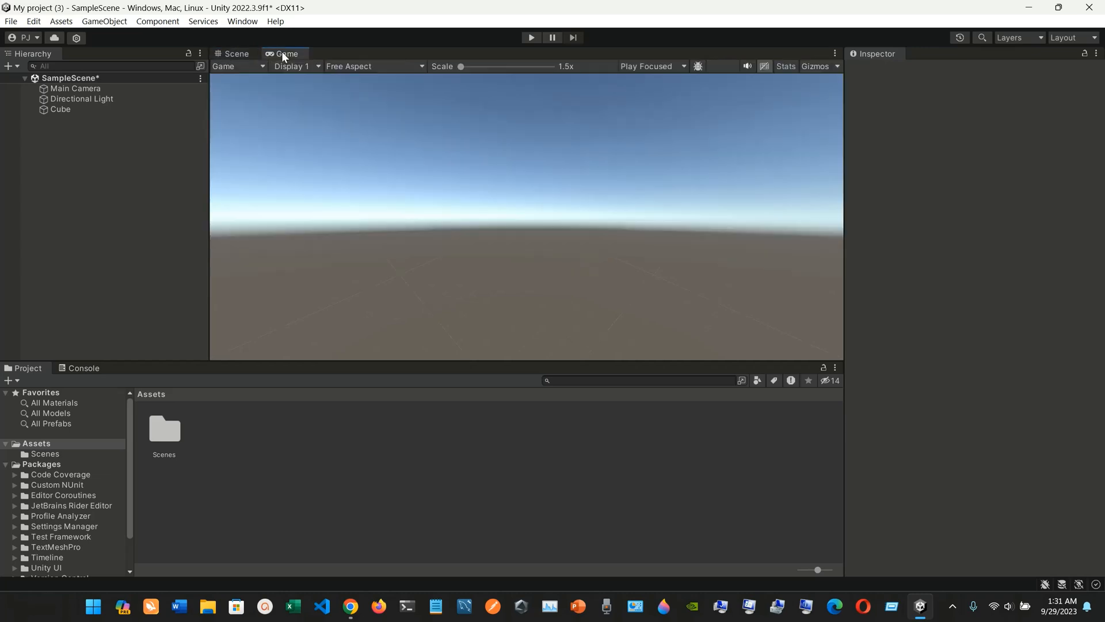
{"action": "left_click", "coordinate": [242, 53]}
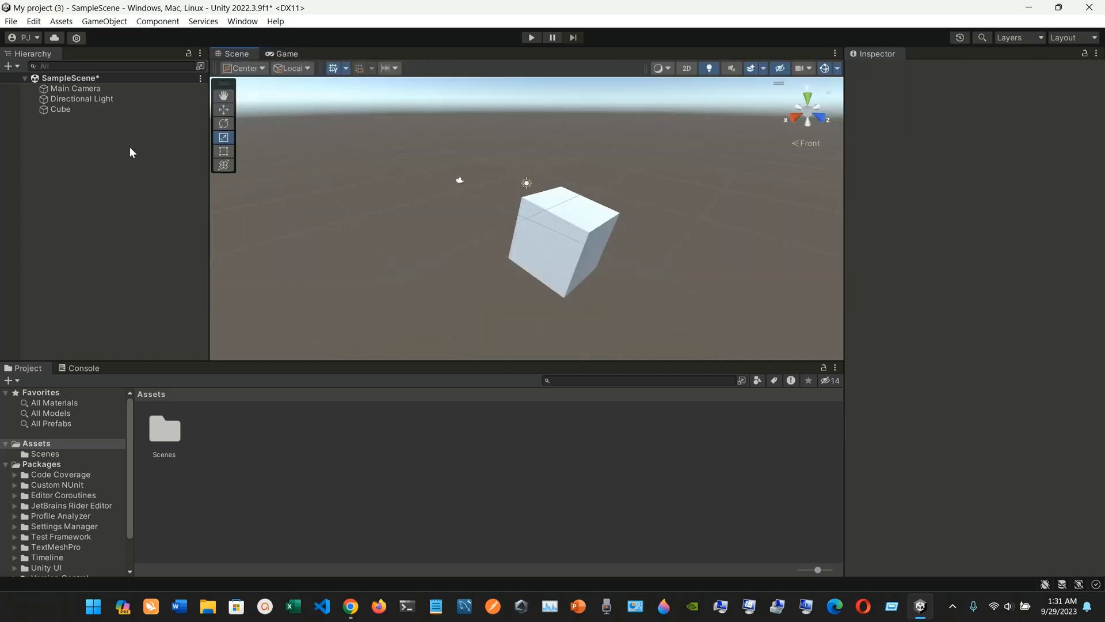
{"action": "left_click", "coordinate": [9, 65]}
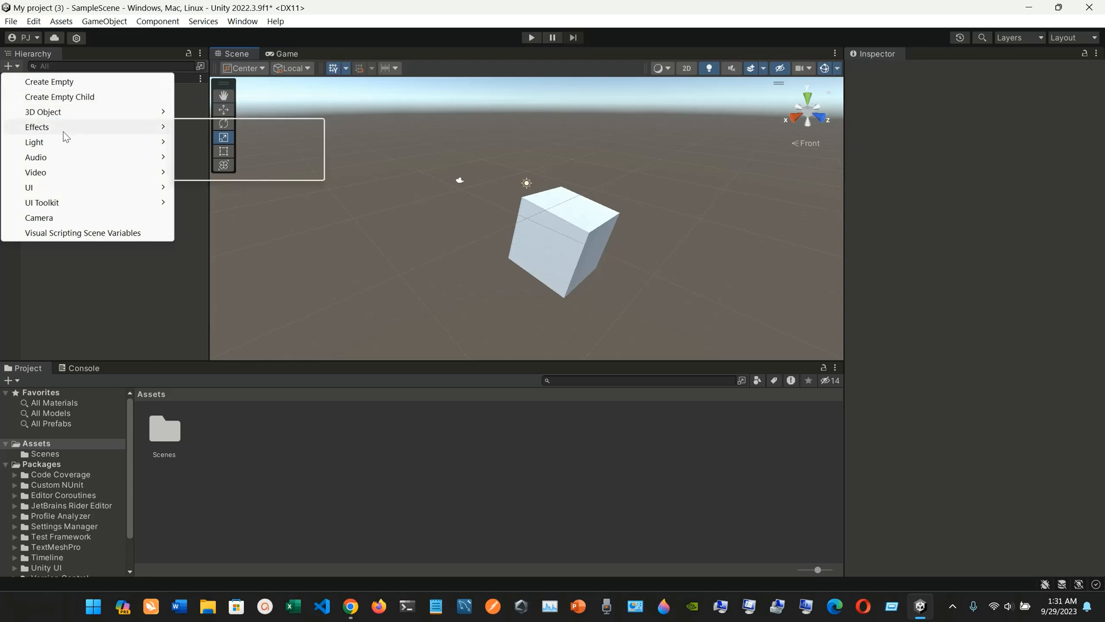
{"action": "left_click", "coordinate": [100, 216]}
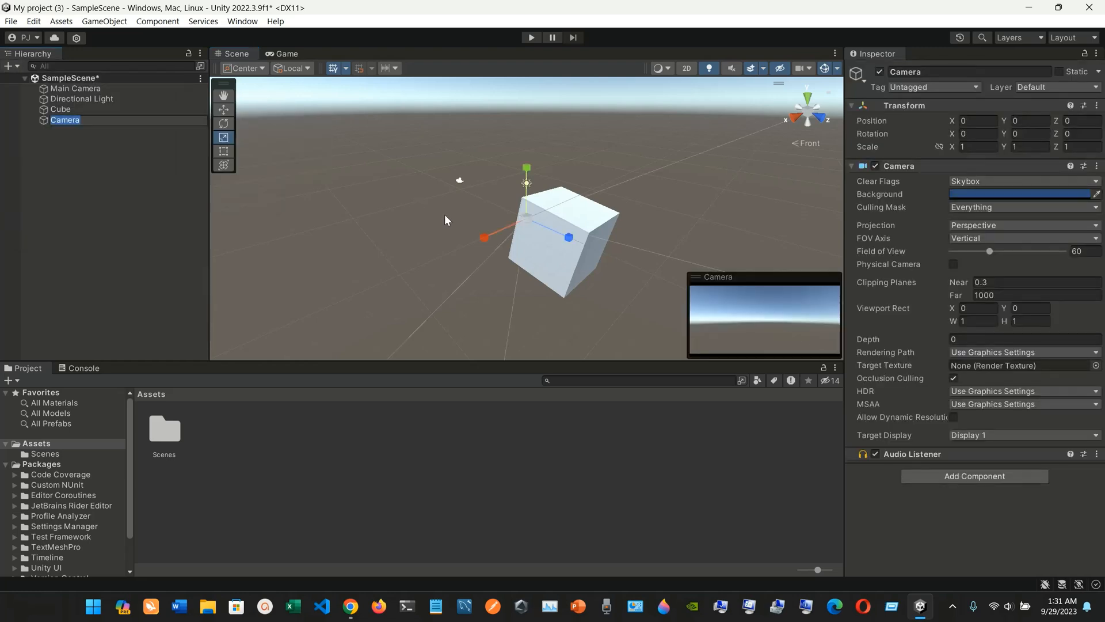
{"action": "left_click_drag", "start_coordinate": [529, 223], "coordinate": [308, 228]}
{"action": "left_click", "coordinate": [224, 109]}
{"action": "key", "text": "Delete"}
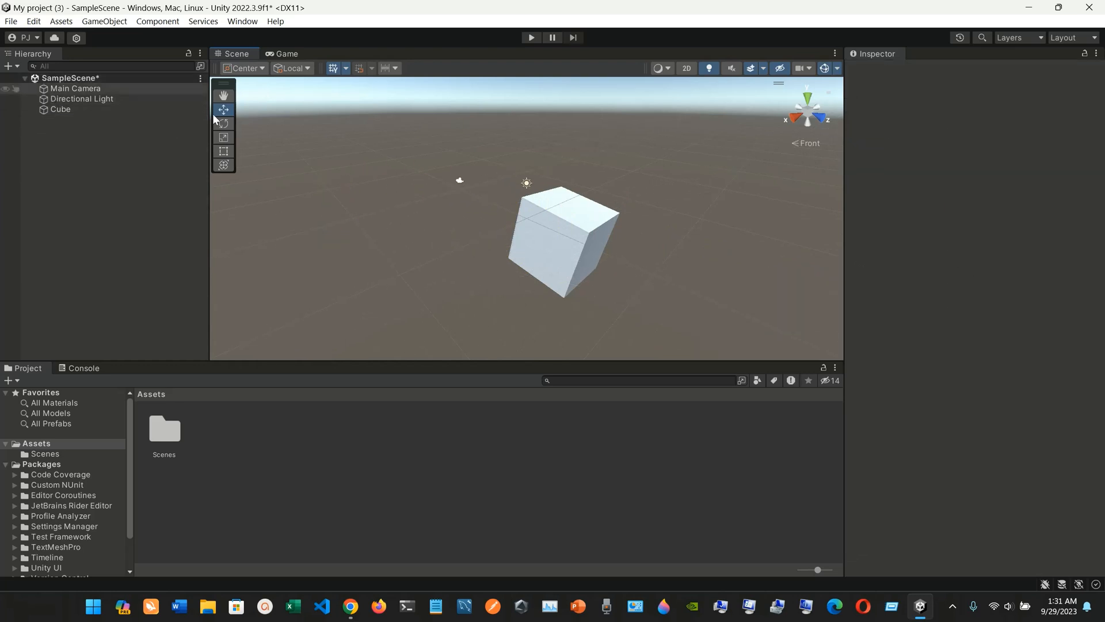
- Delete the enlarged cube and add a new Camera object to the scene
{"action": "left_click", "coordinate": [536, 213]}
{"action": "key", "text": "Delete"}
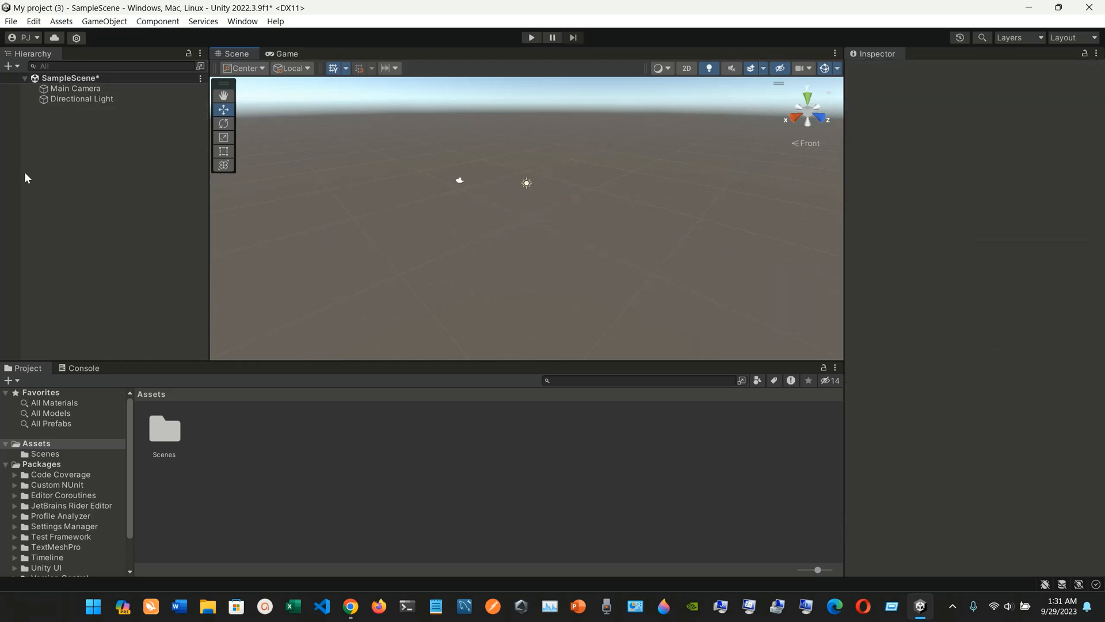
{"action": "left_click", "coordinate": [9, 67]}
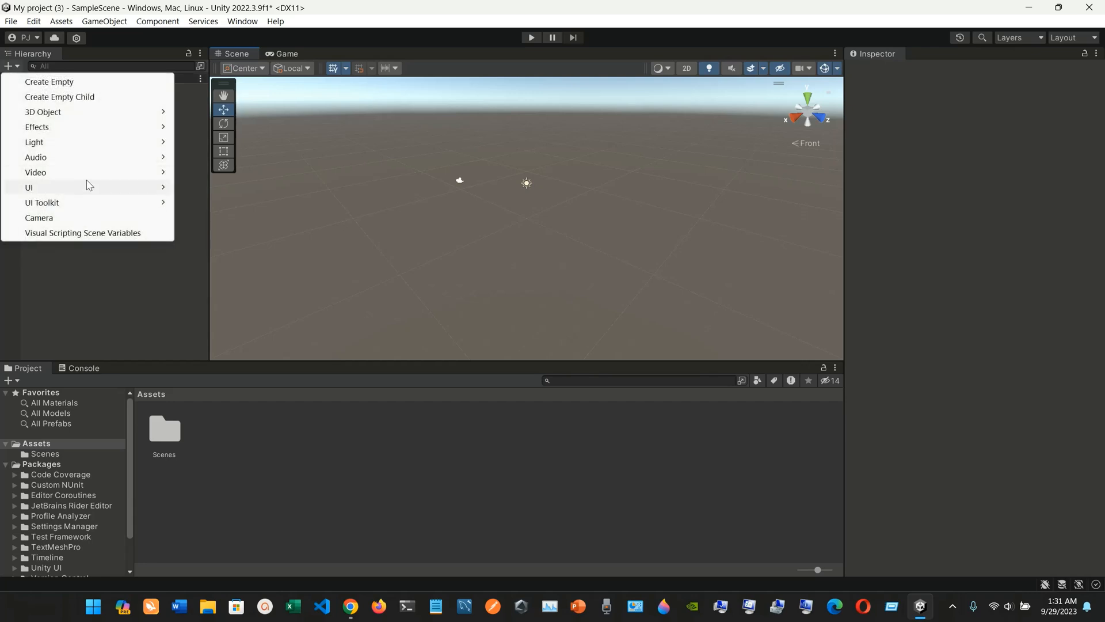
{"action": "left_click", "coordinate": [112, 216]}
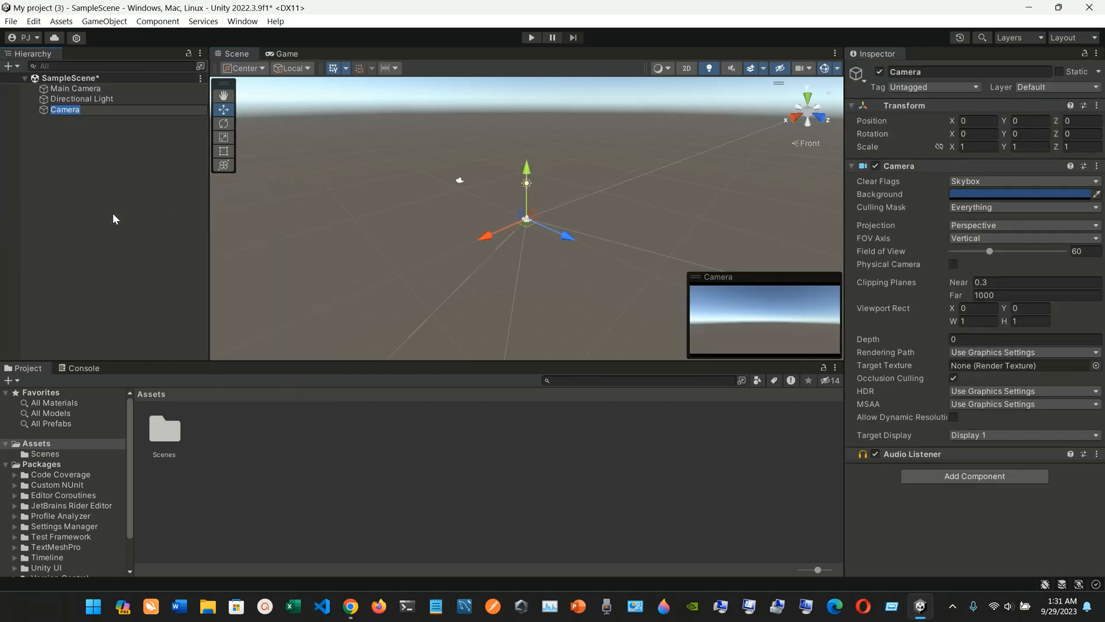
- Add a new Cube 3D object to the scene
{"action": "left_click", "coordinate": [9, 66]}
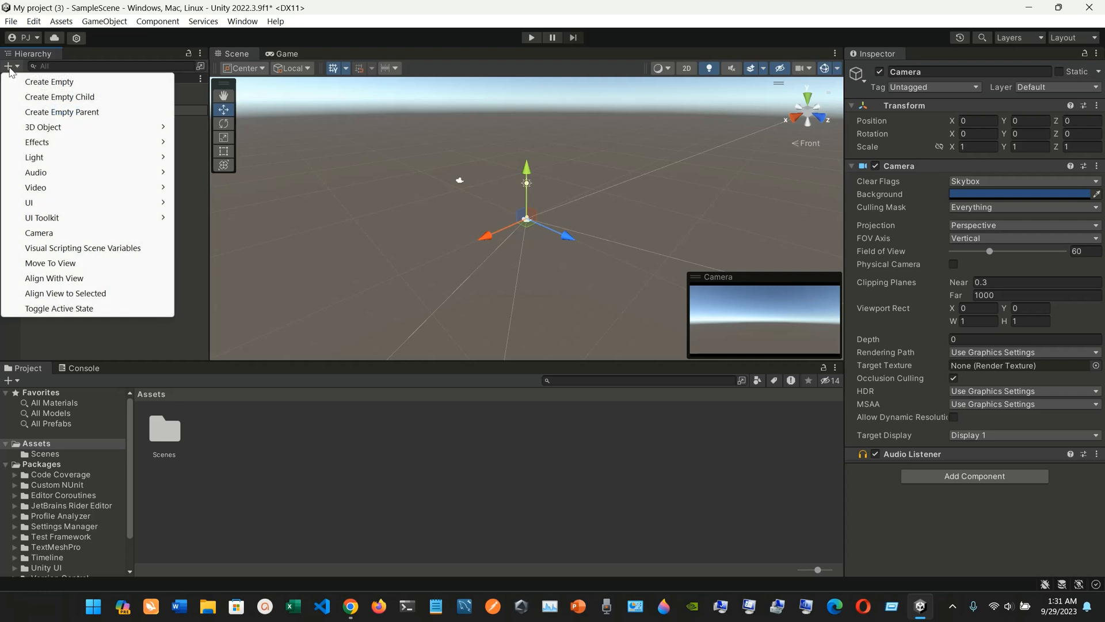
{"action": "left_click", "coordinate": [353, 223]}
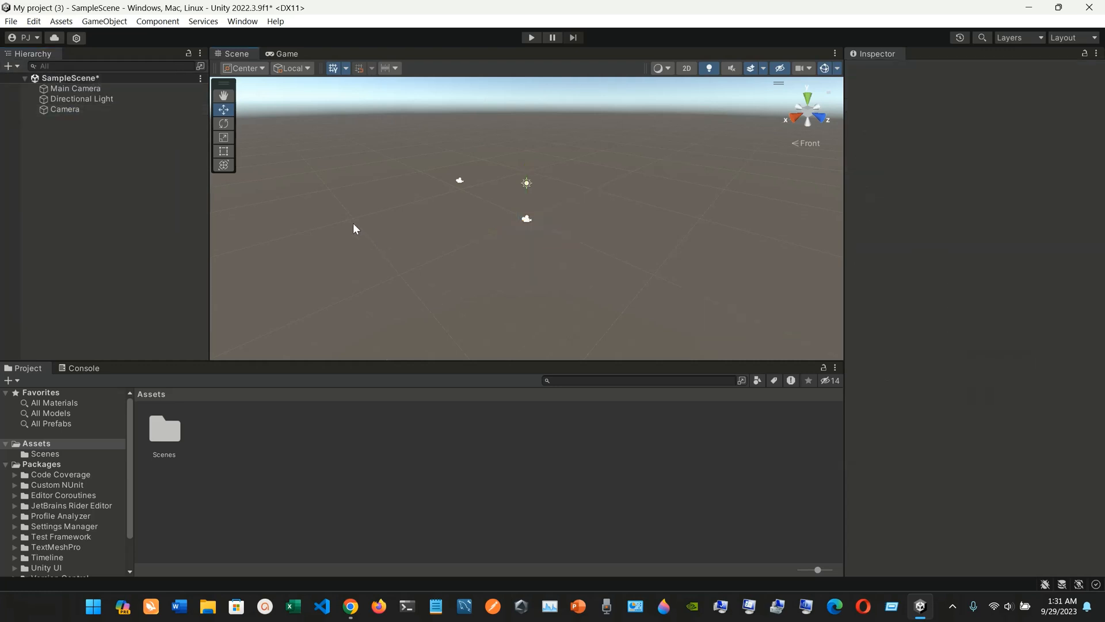
{"action": "left_click", "coordinate": [8, 67]}
{"action": "mouse_move", "coordinate": [158, 115]}
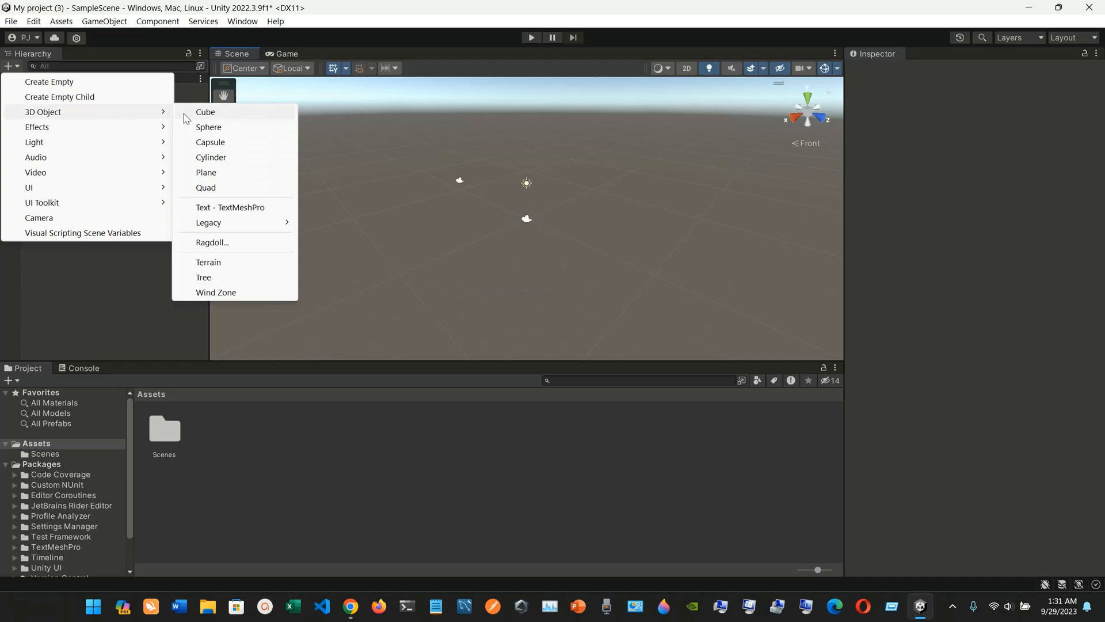
{"action": "left_click", "coordinate": [207, 113]}
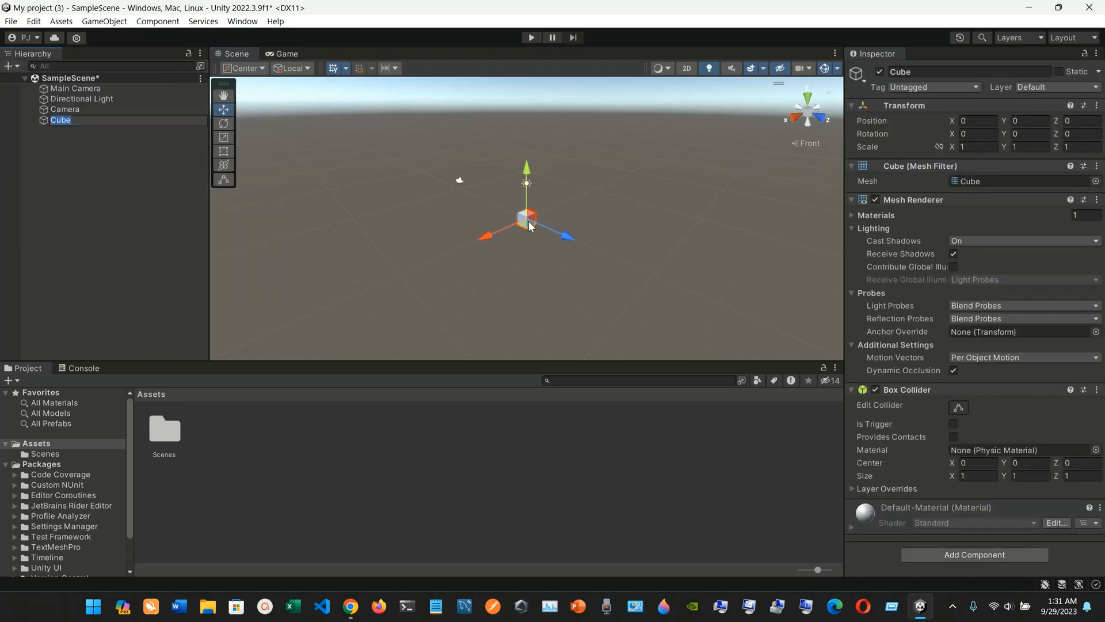
- Move the newly added camera to about X -7.21, Y -1.92, Z -7.22 and check how it frames the cube in the Game view
{"action": "left_click", "coordinate": [98, 109]}
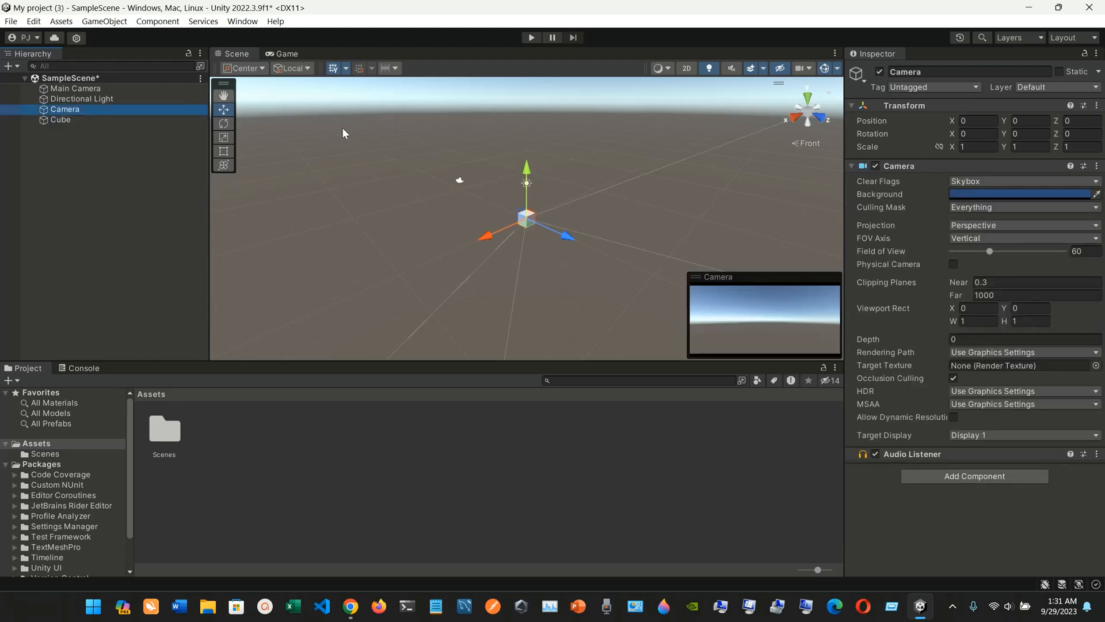
{"action": "left_click_drag", "start_coordinate": [526, 217], "coordinate": [509, 251]}
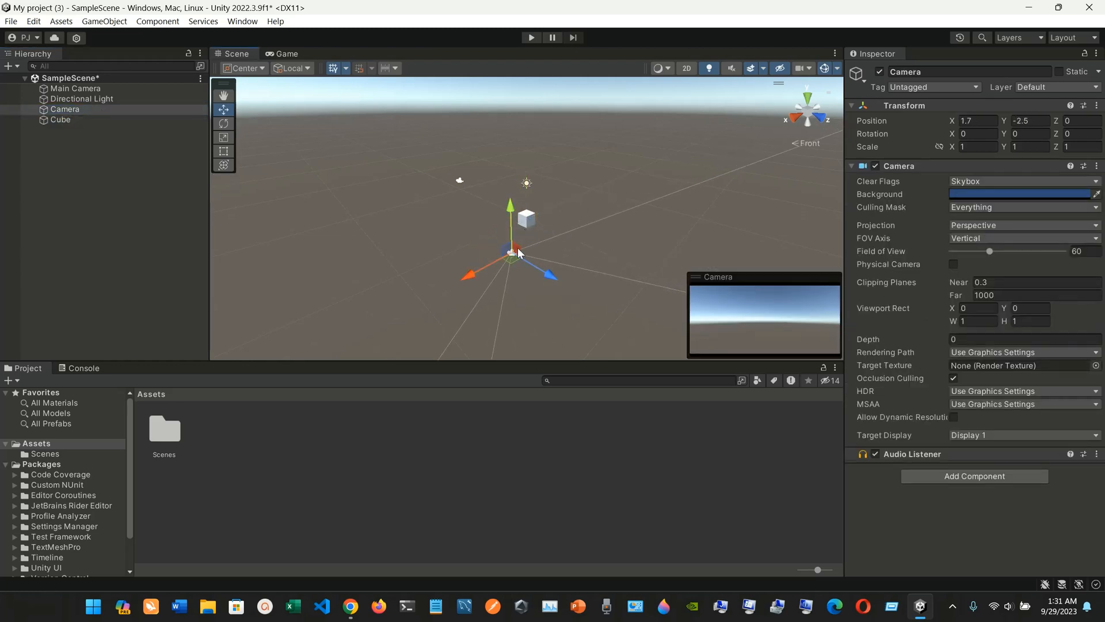
{"action": "left_click_drag", "start_coordinate": [512, 252], "coordinate": [513, 199]}
{"action": "right_click_drag", "start_coordinate": [513, 196], "coordinate": [496, 209]}
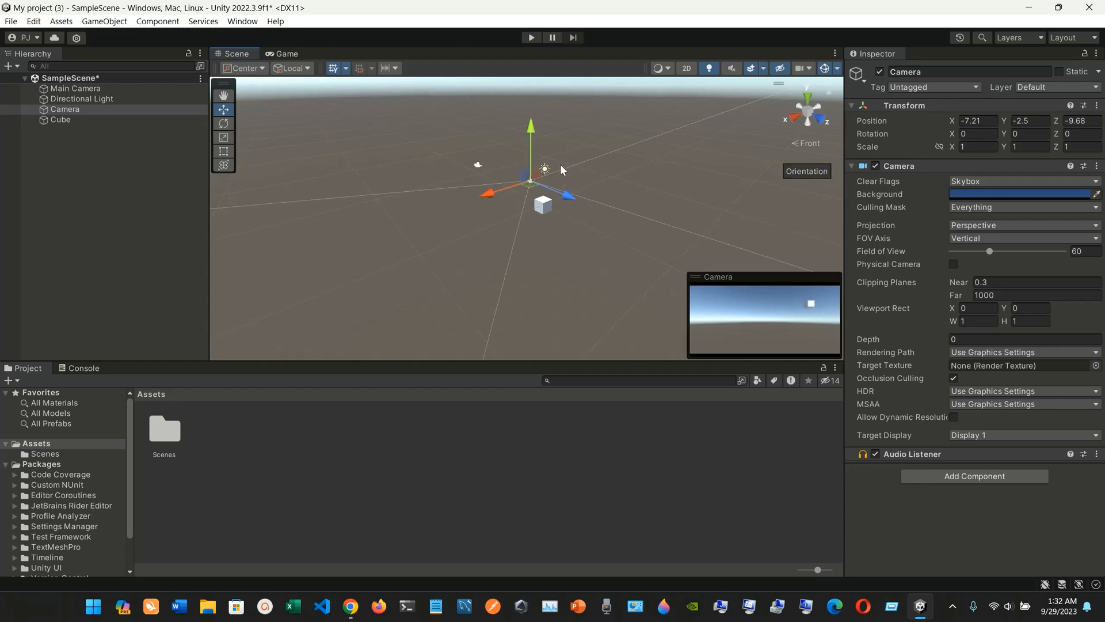
{"action": "mouse_move", "coordinate": [537, 181]}
{"action": "left_mouse_down"}
{"action": "mouse_move", "coordinate": [551, 173]}
{"action": "mouse_move", "coordinate": [507, 199]}
{"action": "mouse_move", "coordinate": [560, 179]}
{"action": "mouse_move", "coordinate": [553, 166]}
{"action": "mouse_move", "coordinate": [583, 178]}
{"action": "mouse_move", "coordinate": [539, 182]}
{"action": "mouse_move", "coordinate": [540, 204]}
{"action": "mouse_move", "coordinate": [548, 175]}
{"action": "left_mouse_up"}
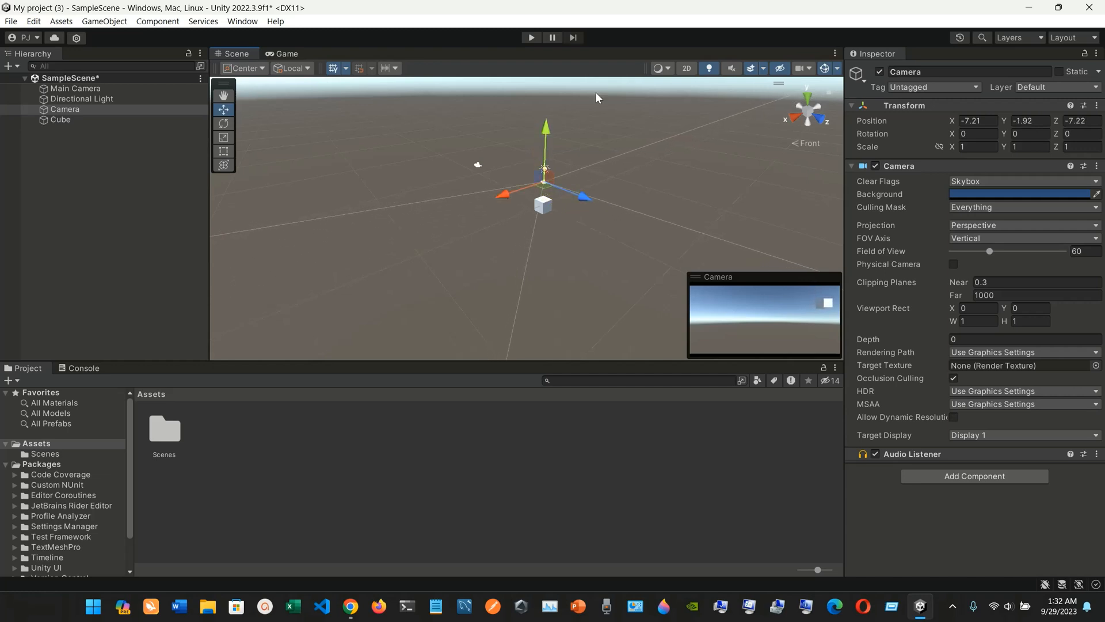
{"action": "left_click", "coordinate": [285, 53]}
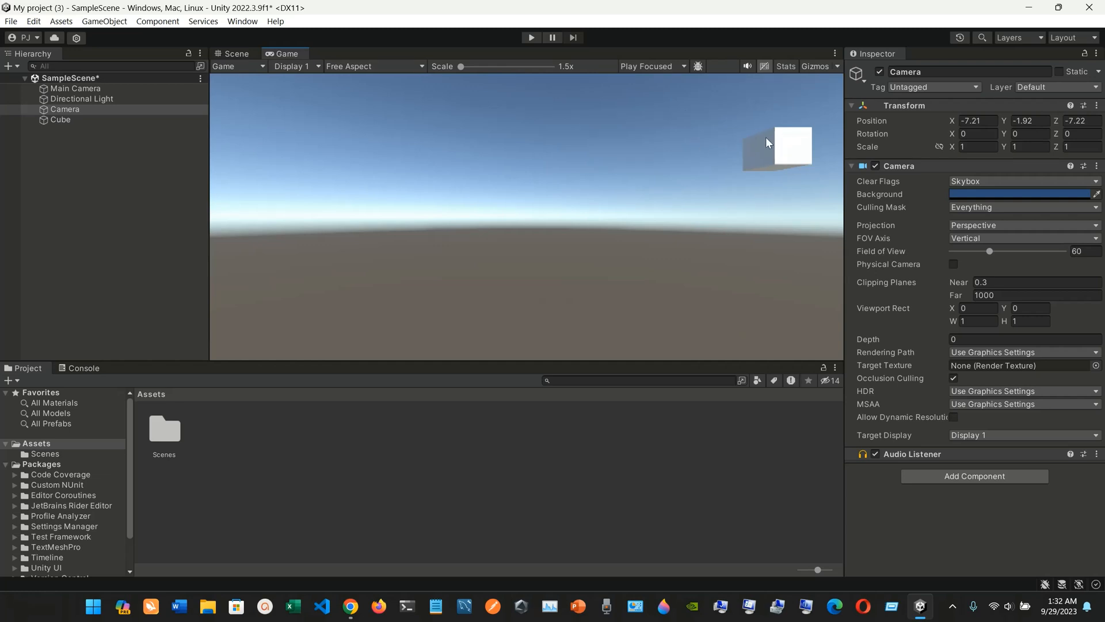
{"action": "left_click", "coordinate": [231, 53]}
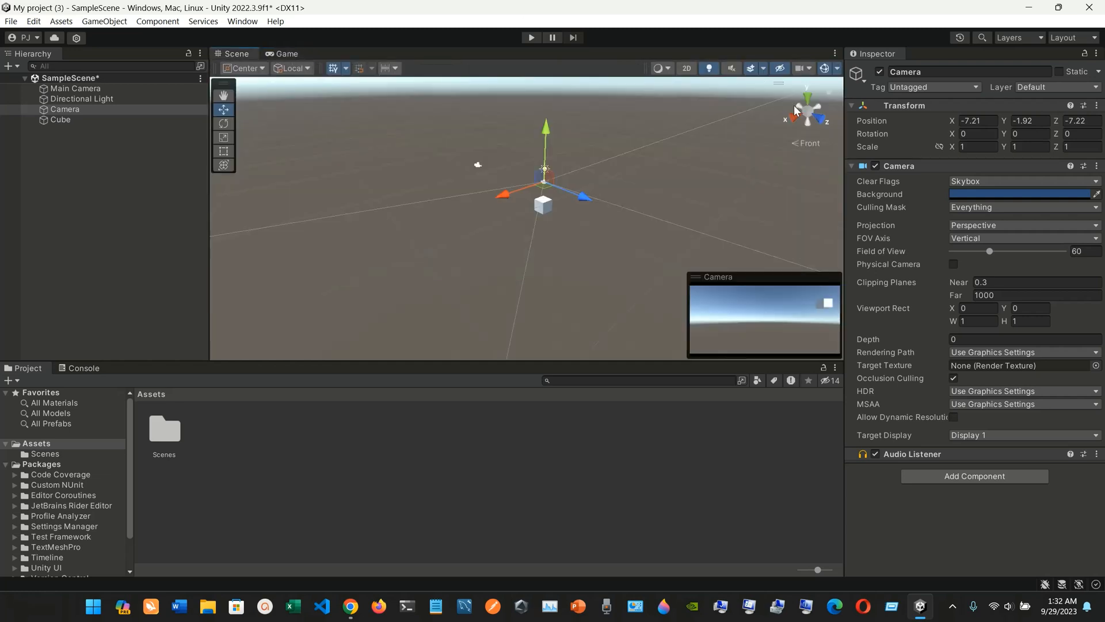
- Examine the camera's placement relative to the cube from the right, back, left, bottom and front orientations of the Scene view
{"action": "left_click", "coordinate": [798, 122]}
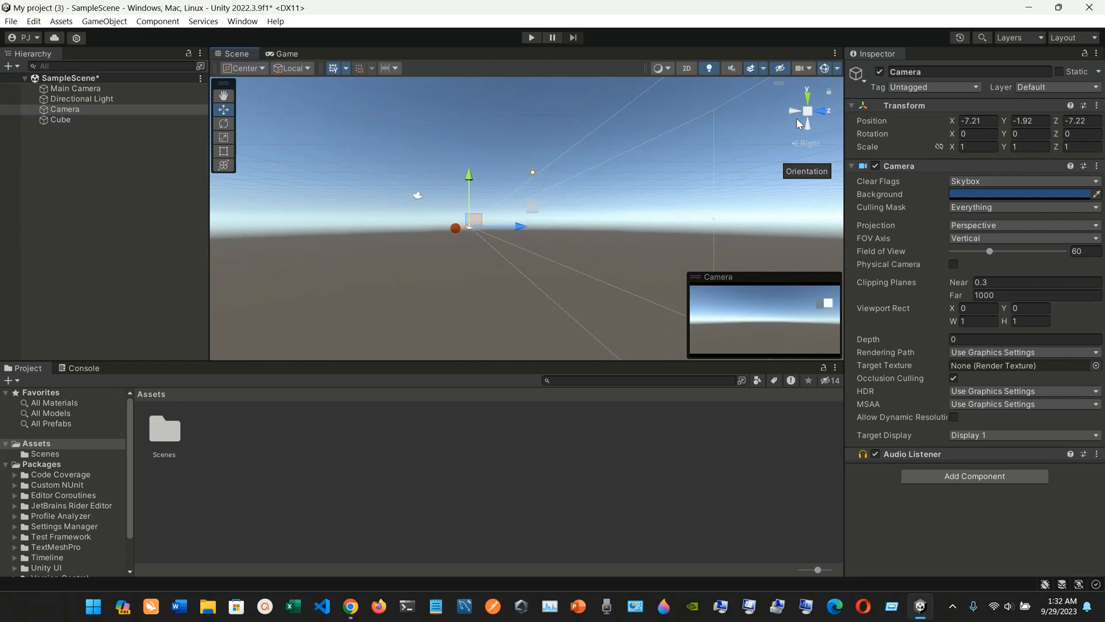
{"action": "left_click", "coordinate": [793, 109]}
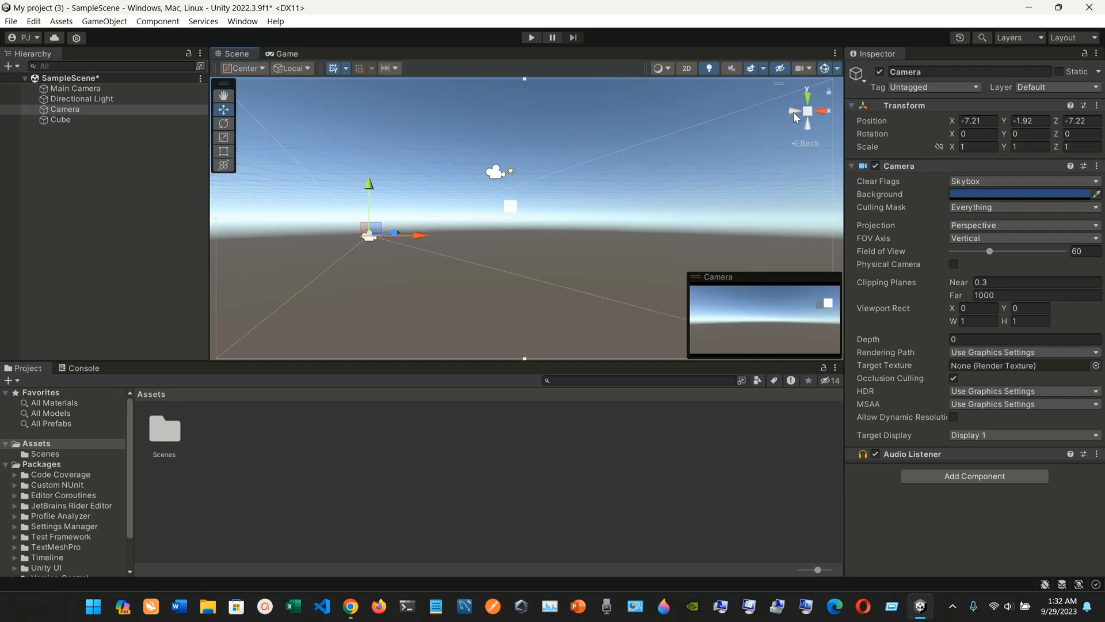
{"action": "left_click", "coordinate": [796, 112]}
{"action": "left_click", "coordinate": [820, 111]}
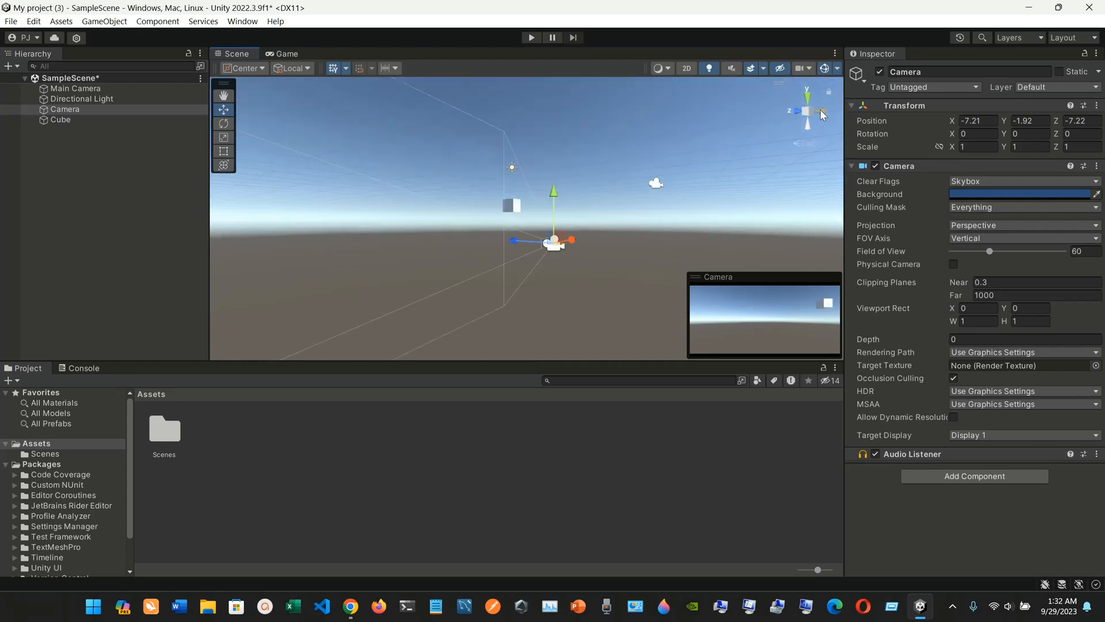
{"action": "left_click", "coordinate": [807, 125]}
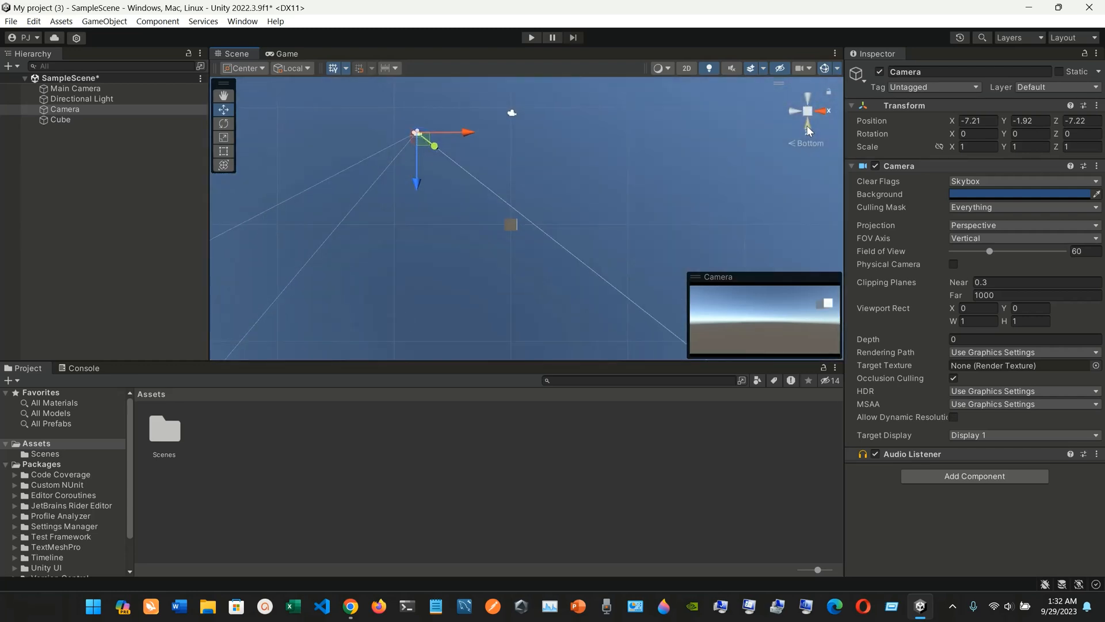
{"action": "left_click", "coordinate": [807, 125]}
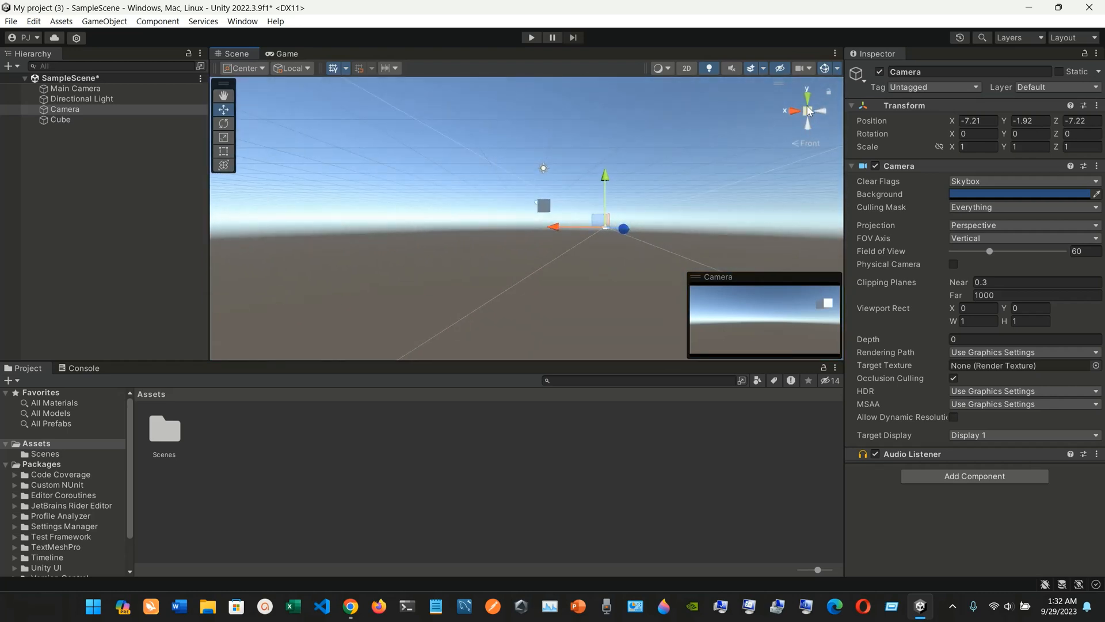
{"action": "left_click", "coordinate": [808, 104]}
{"action": "left_click", "coordinate": [808, 125]}
{"action": "left_click", "coordinate": [823, 113]}
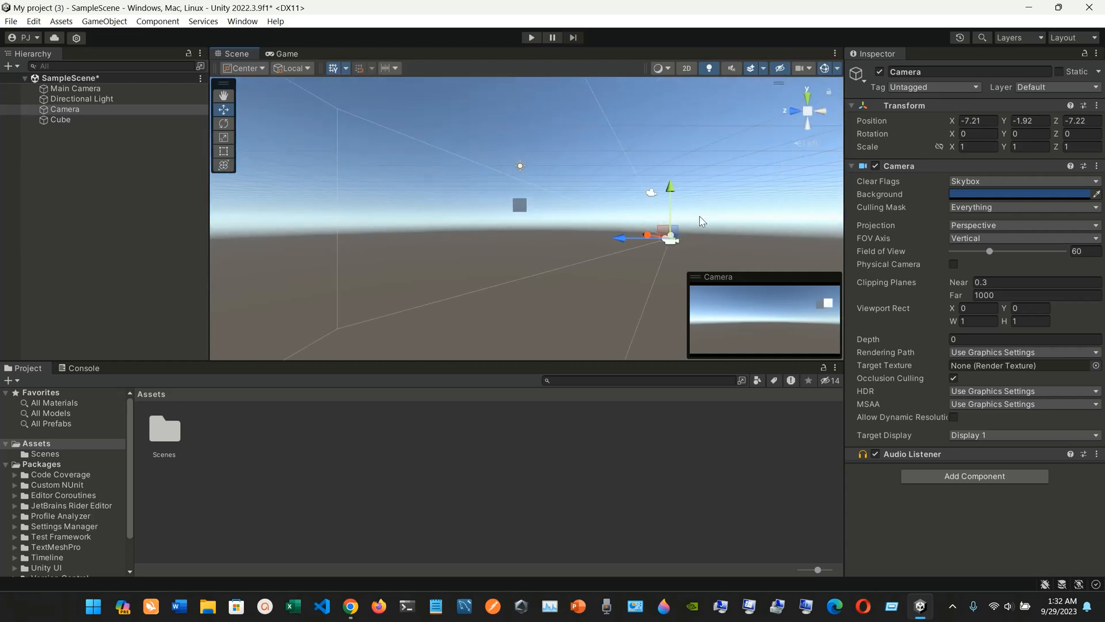
{"action": "right_click_drag", "start_coordinate": [672, 232], "coordinate": [760, 172]}
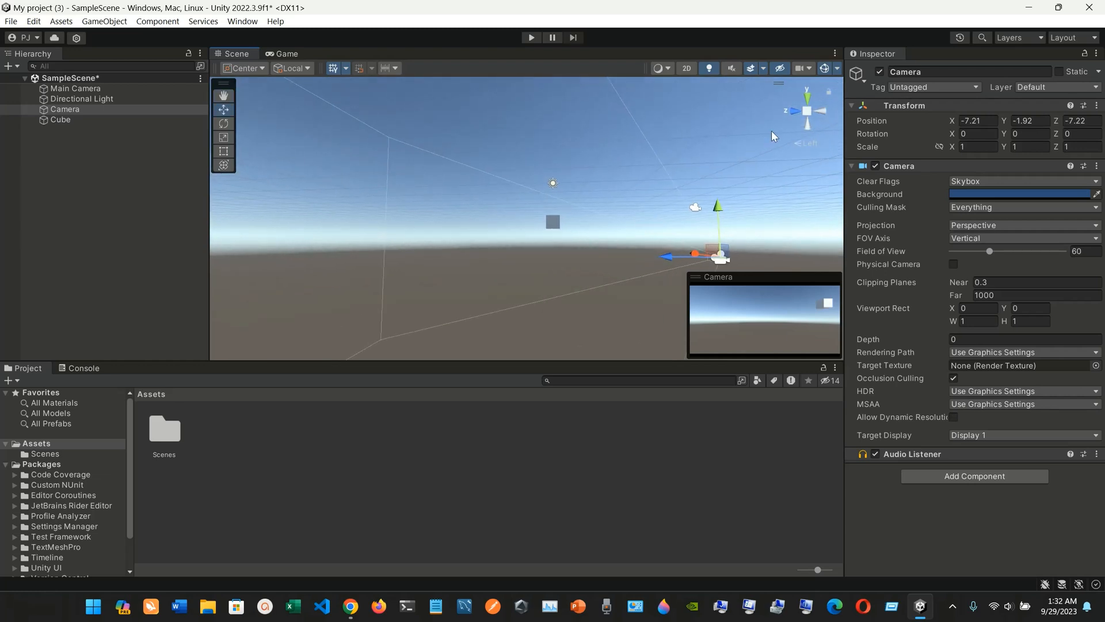
{"action": "left_click", "coordinate": [795, 112]}
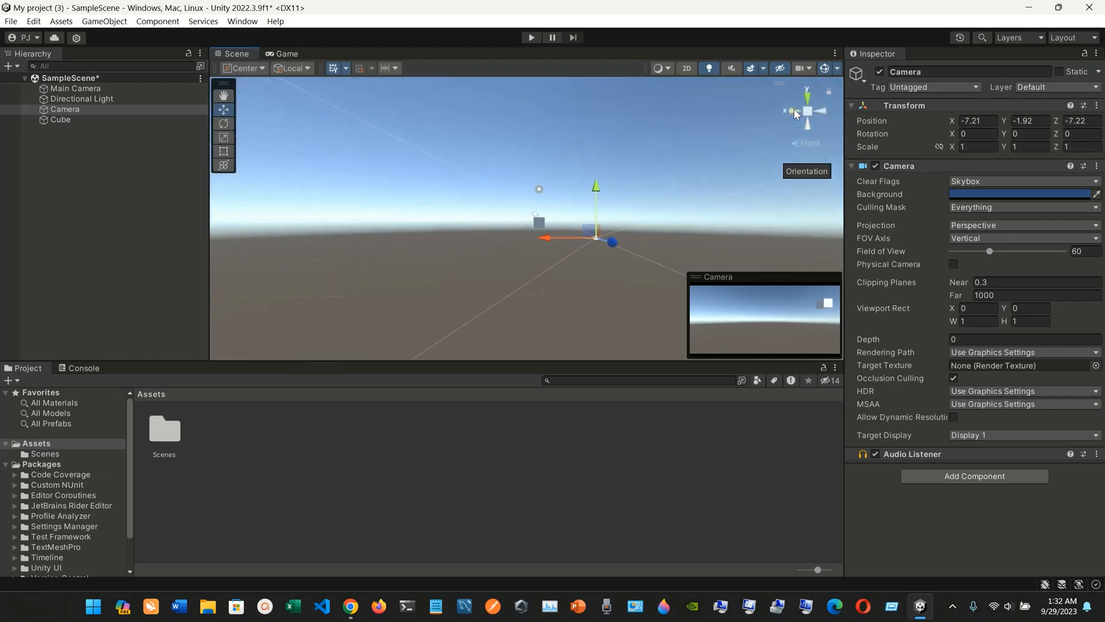
{"action": "left_click", "coordinate": [794, 111]}
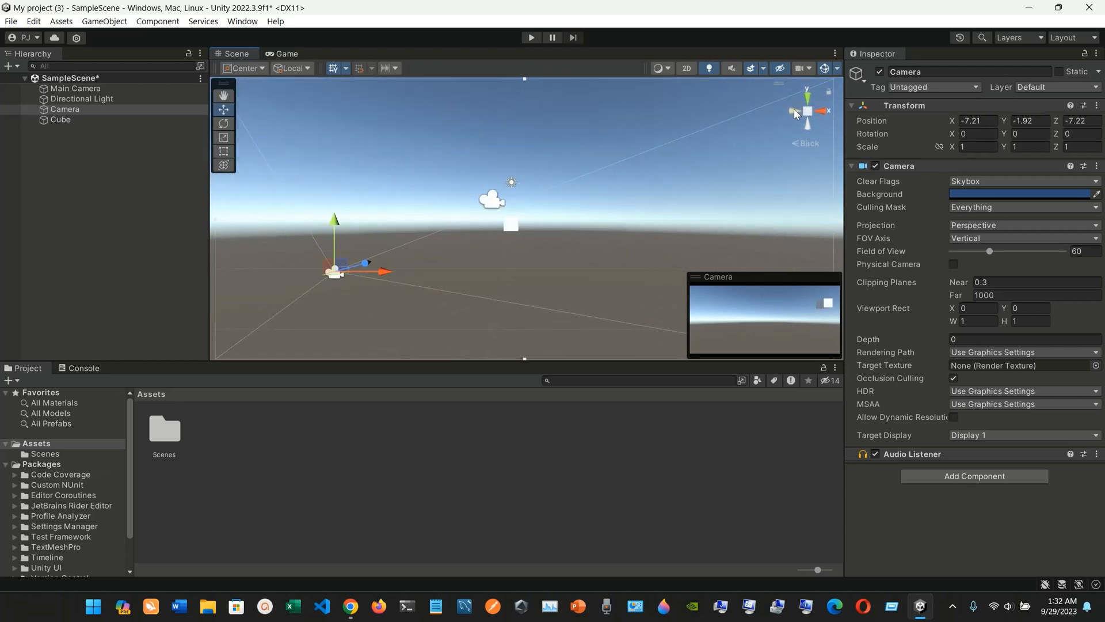
- Select the added camera and the cube in turn to inspect their properties, and view the cube in the Game view
{"action": "left_click", "coordinate": [710, 164]}
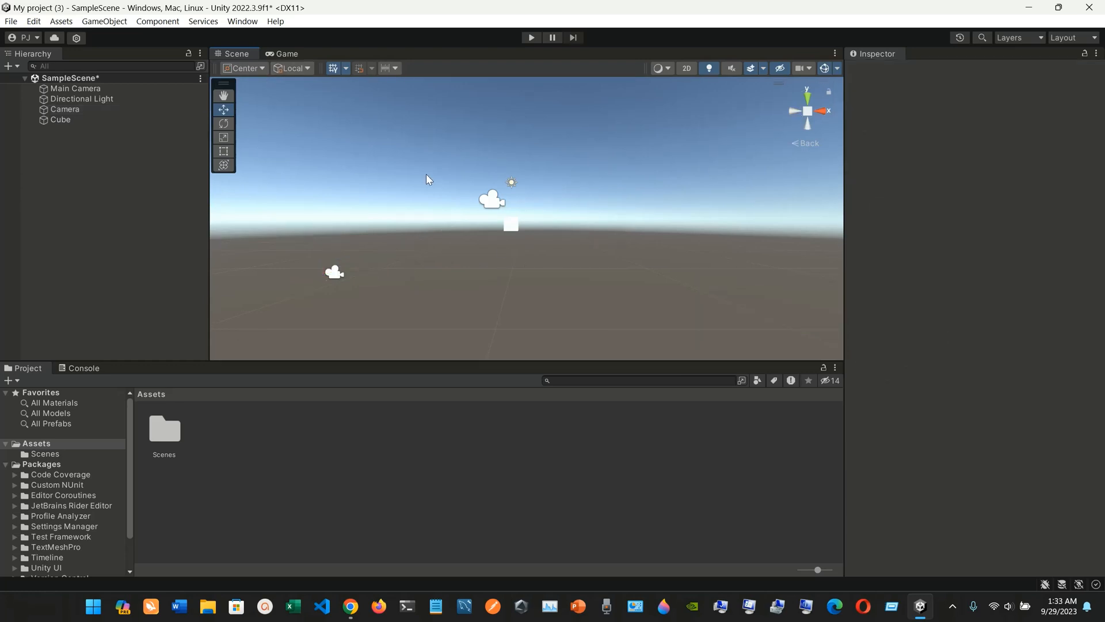
{"action": "left_click", "coordinate": [335, 271]}
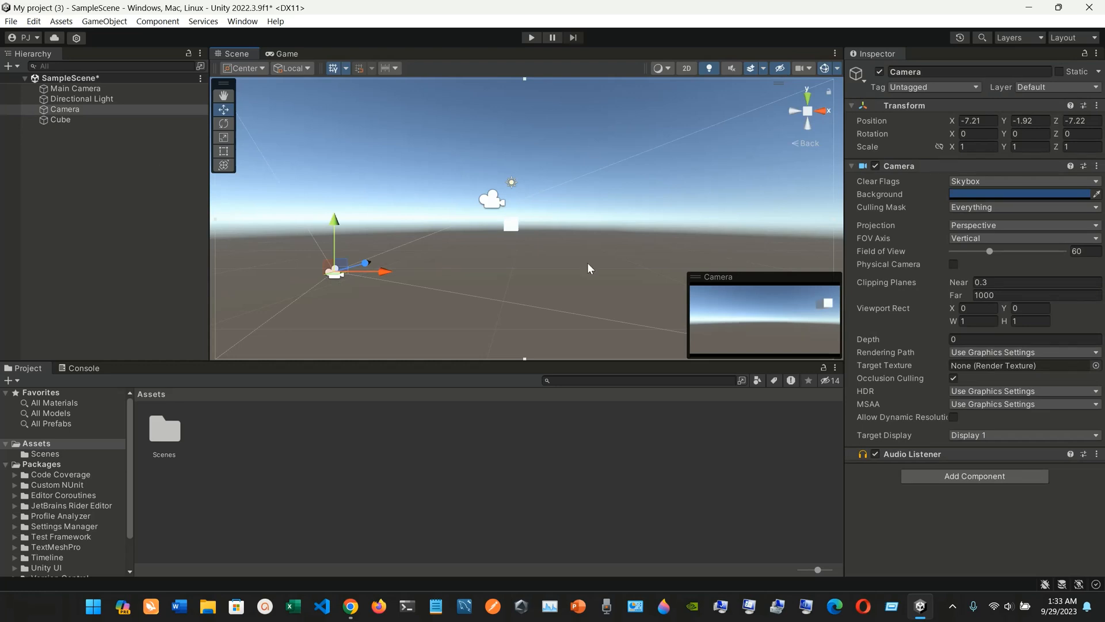
{"action": "left_click", "coordinate": [512, 226]}
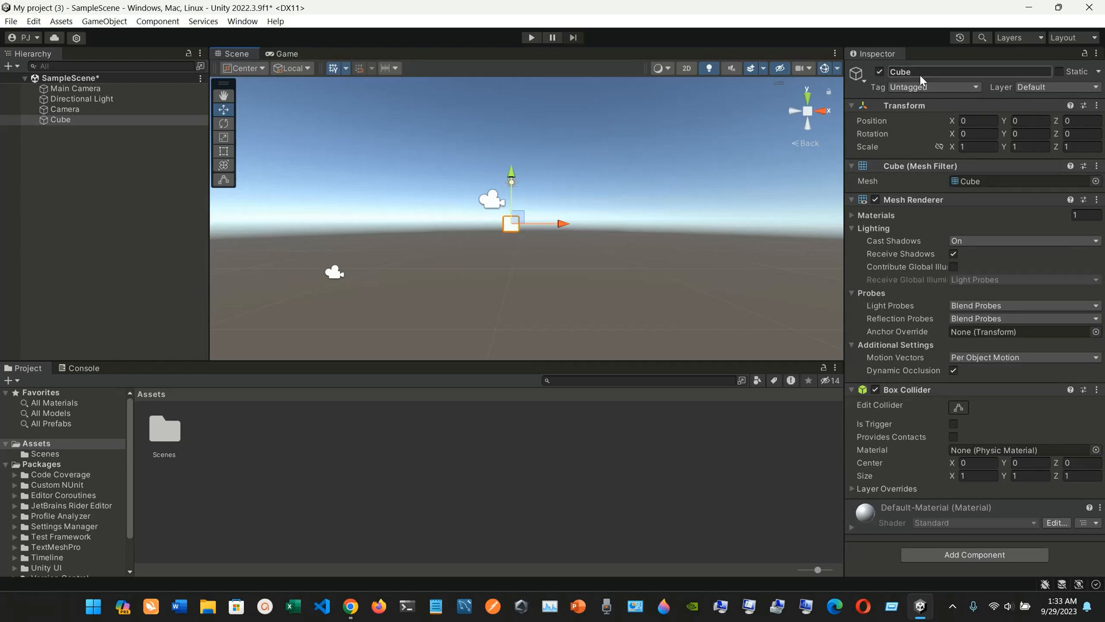
{"action": "left_click", "coordinate": [280, 56]}
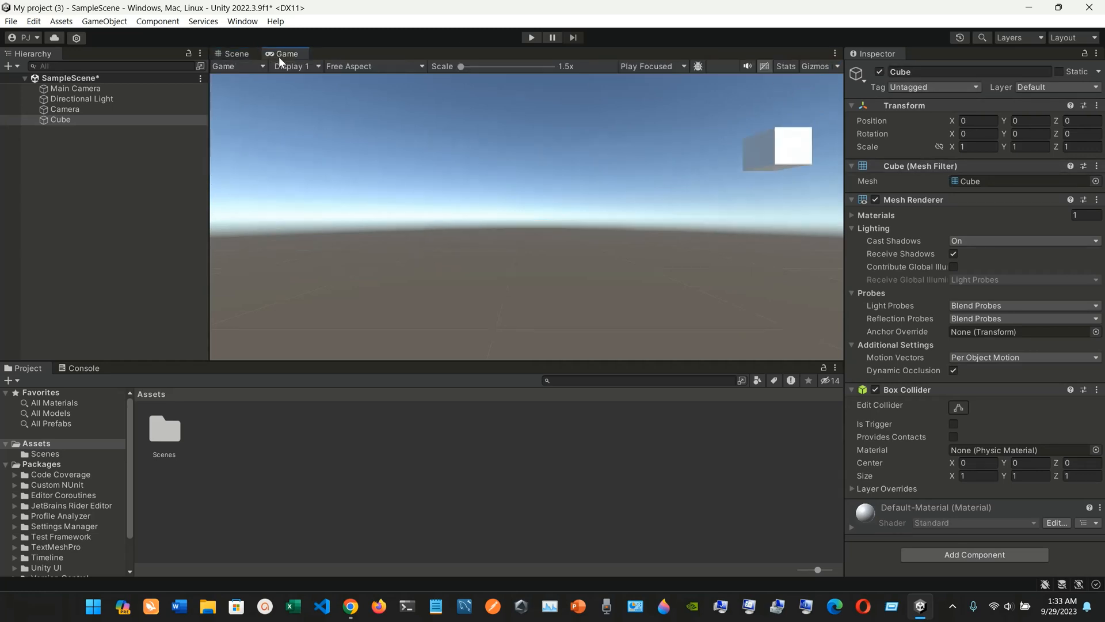
- Add a new Sphere 3D object to the scene
{"action": "left_click", "coordinate": [230, 56]}
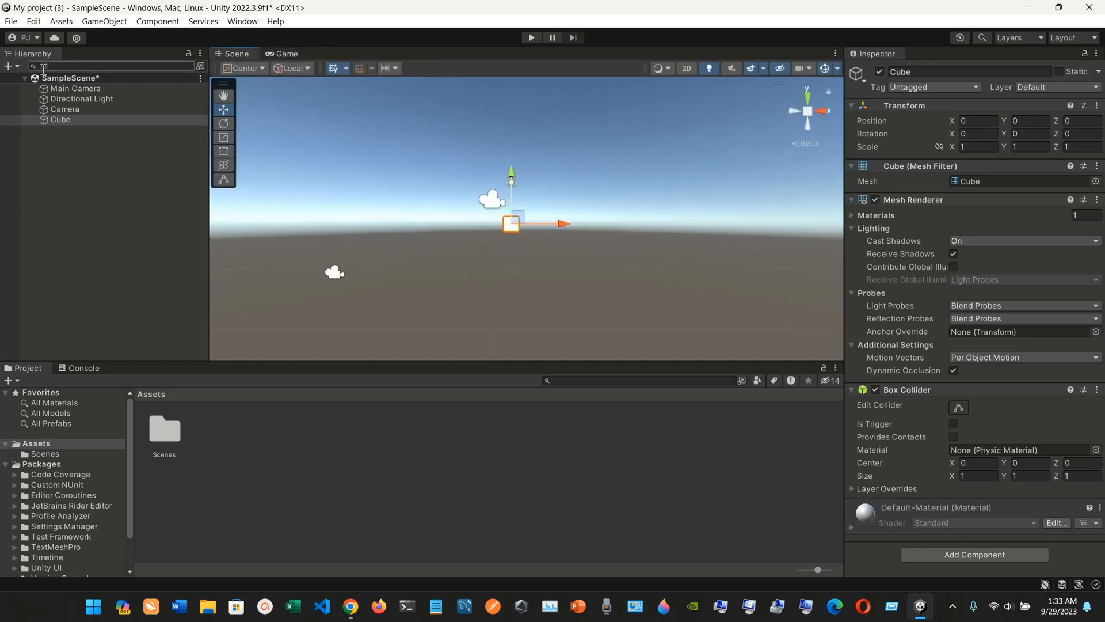
{"action": "left_click", "coordinate": [9, 66]}
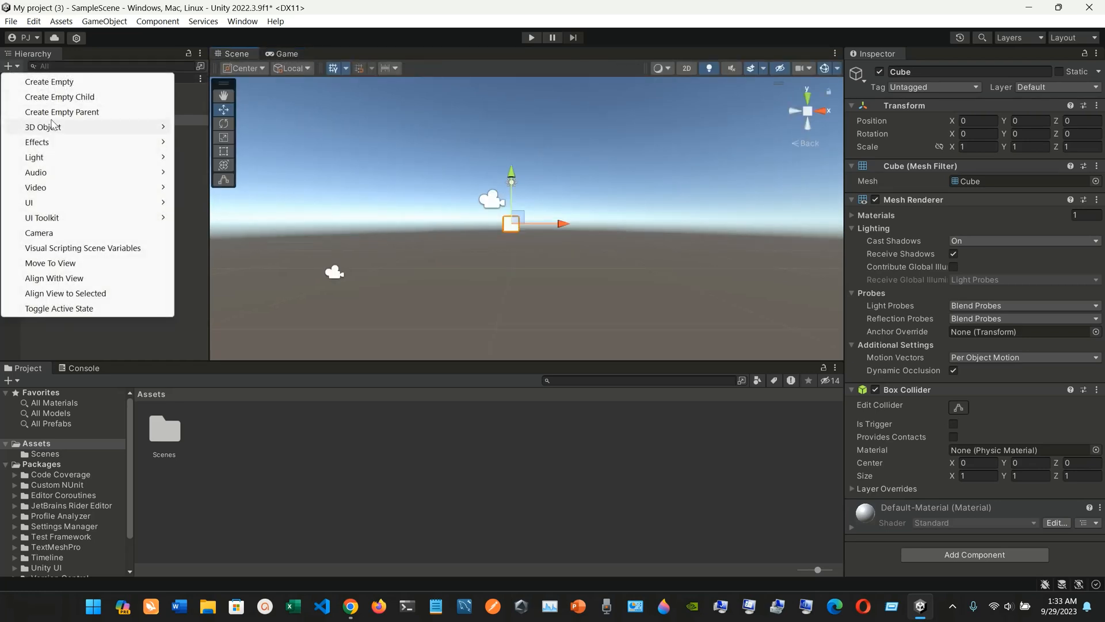
{"action": "mouse_move", "coordinate": [53, 124]}
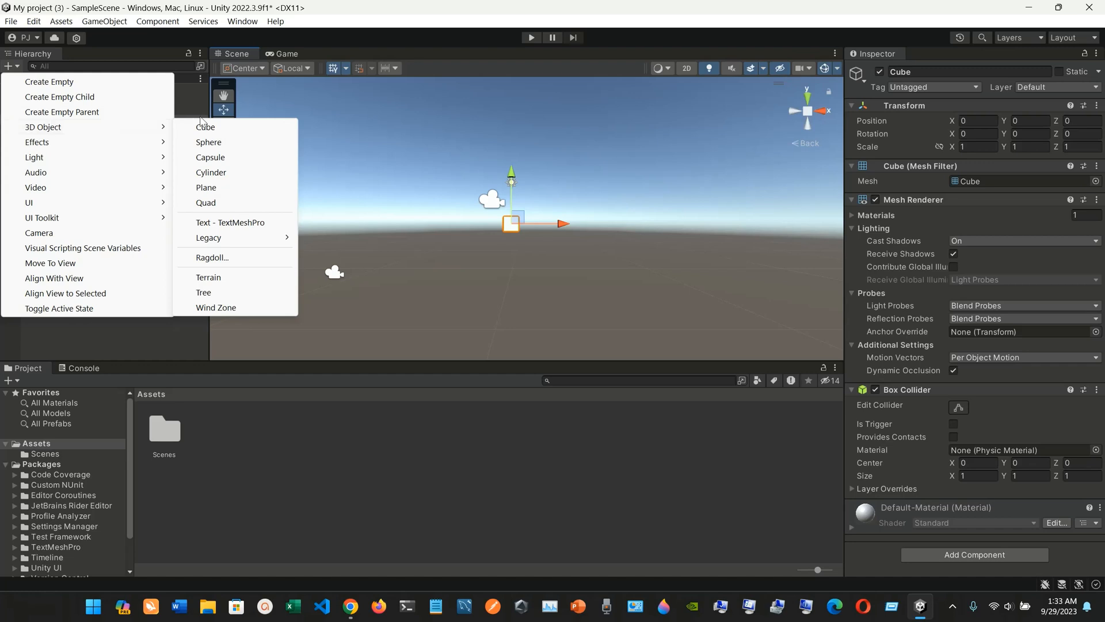
{"action": "mouse_move", "coordinate": [156, 128]}
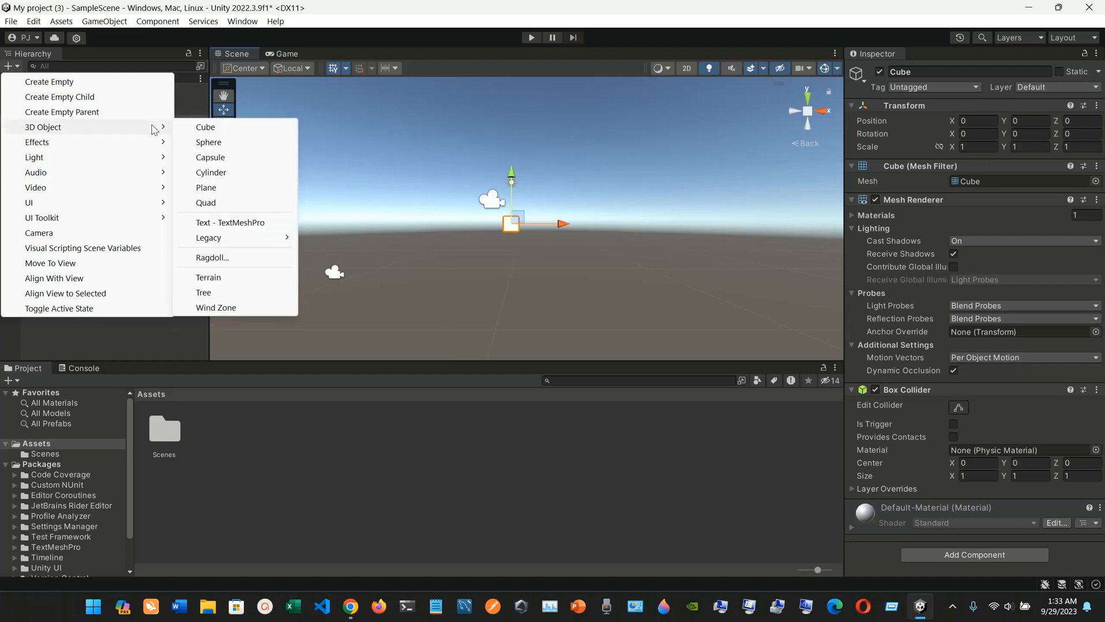
{"action": "left_click", "coordinate": [206, 142]}
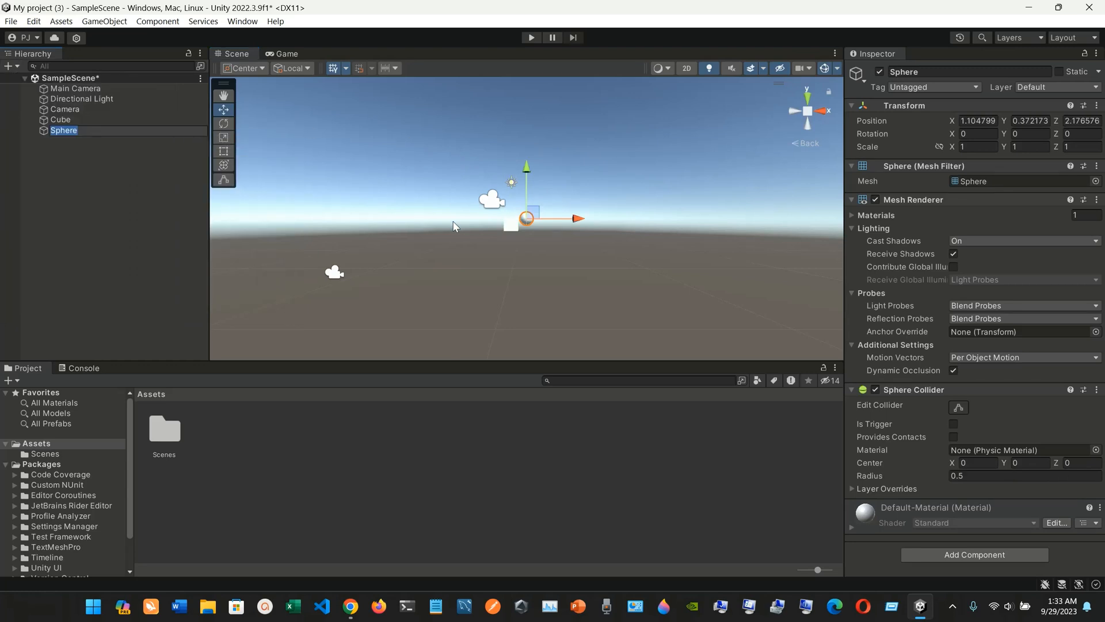
{"action": "left_click", "coordinate": [453, 252]}
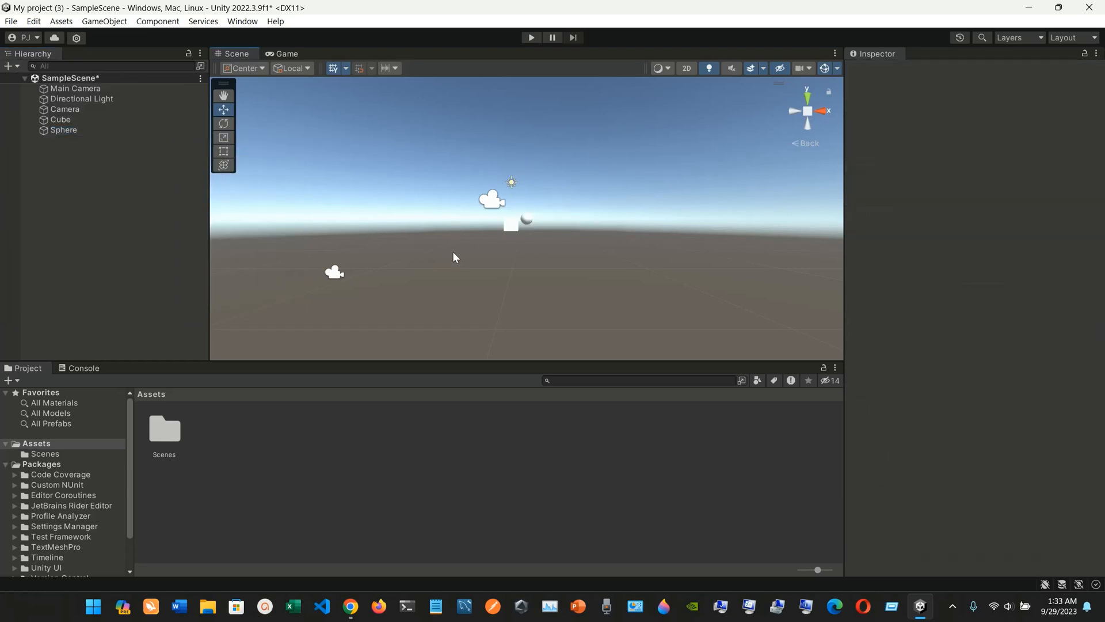
- Move the sphere to about X 1.42, Y -4.29 and check how the added camera's preview frames it
{"action": "left_click", "coordinate": [335, 273]}
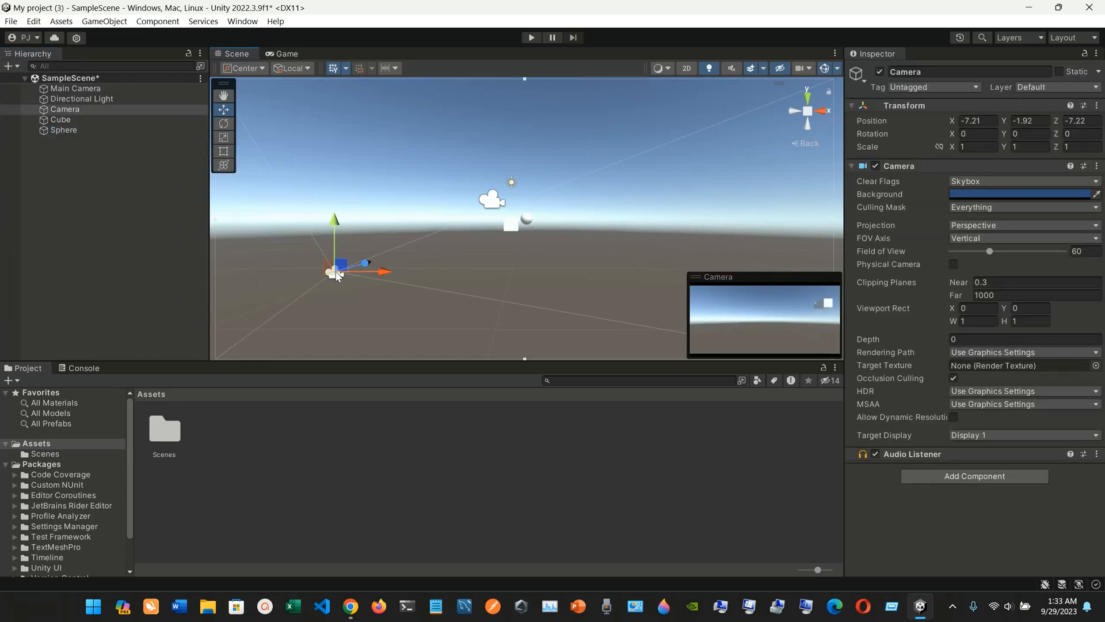
{"action": "left_click", "coordinate": [525, 220]}
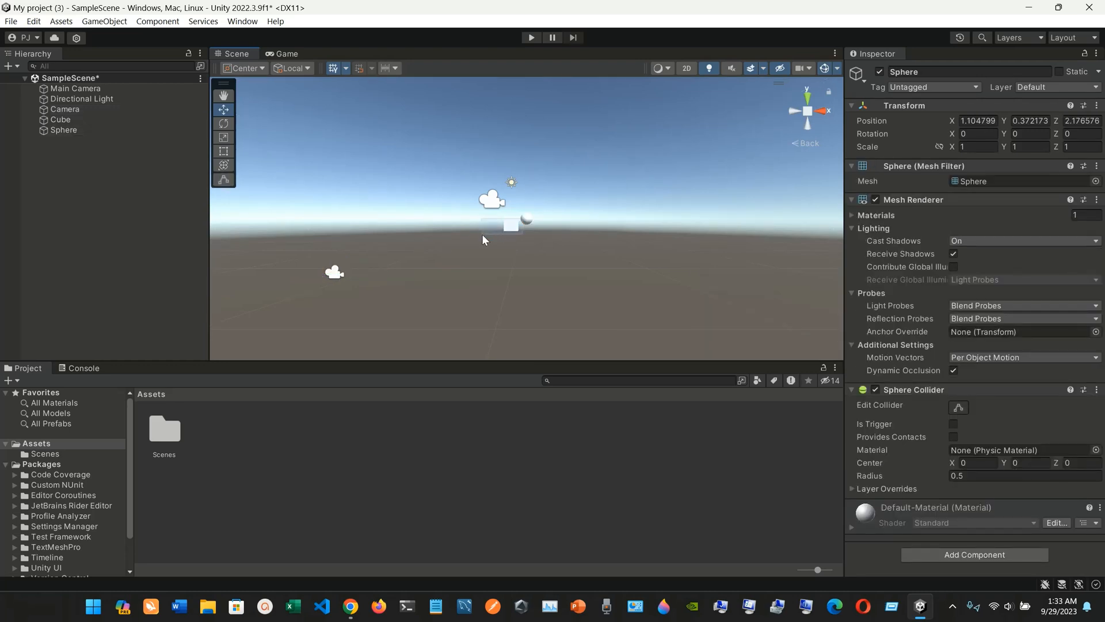
{"action": "left_click", "coordinate": [477, 235]}
{"action": "left_click", "coordinate": [530, 219]}
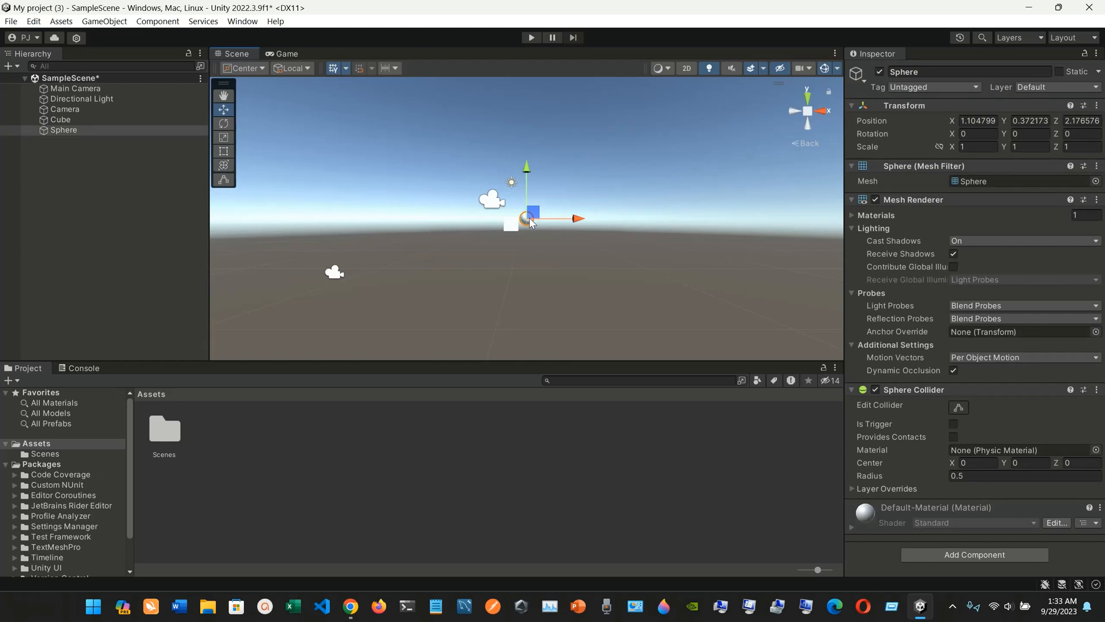
{"action": "left_click_drag", "start_coordinate": [530, 219], "coordinate": [533, 215]}
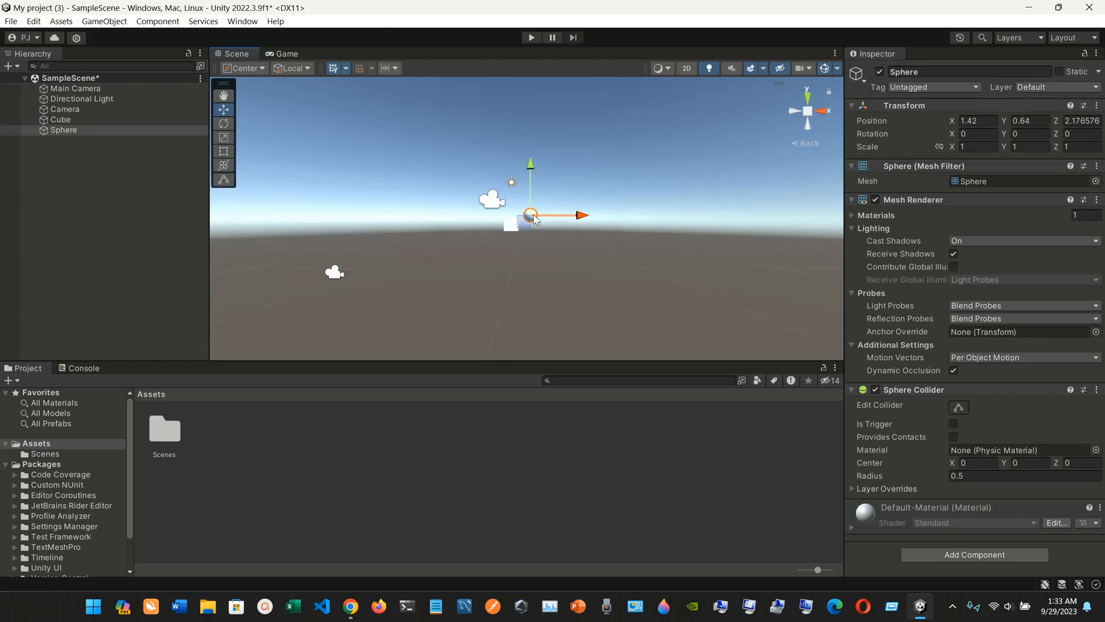
{"action": "left_click", "coordinate": [535, 217]}
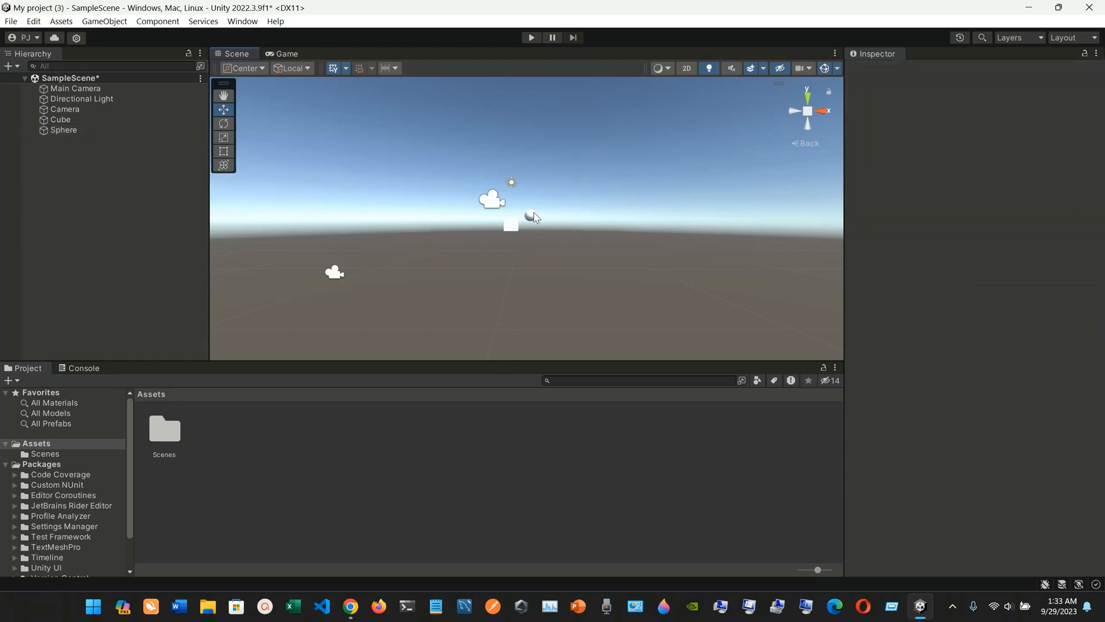
{"action": "left_click", "coordinate": [335, 273]}
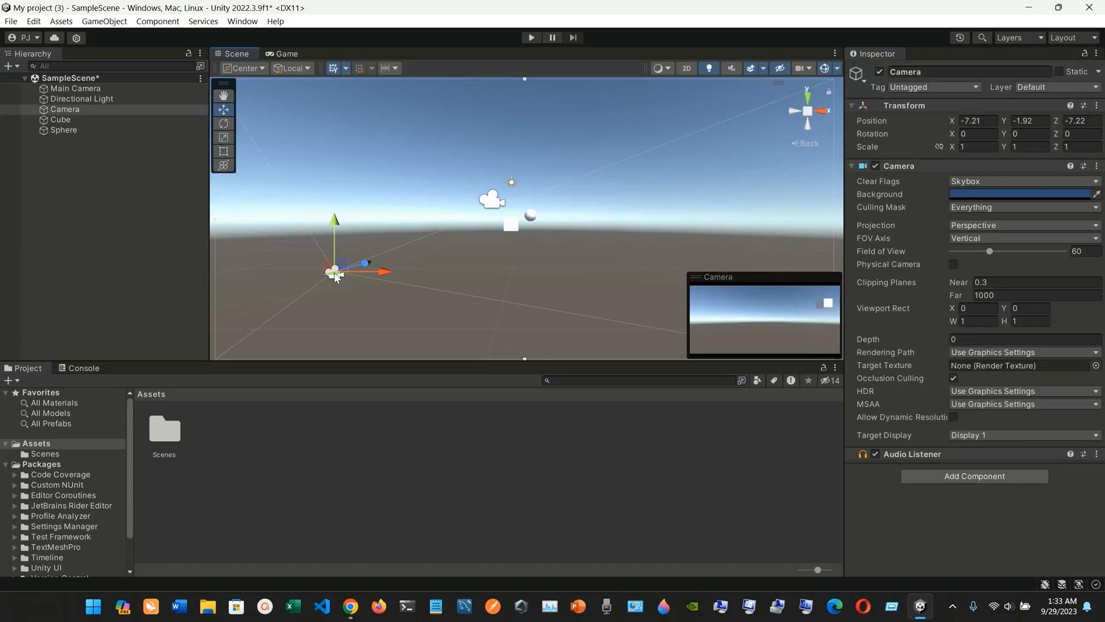
{"action": "left_click", "coordinate": [530, 218]}
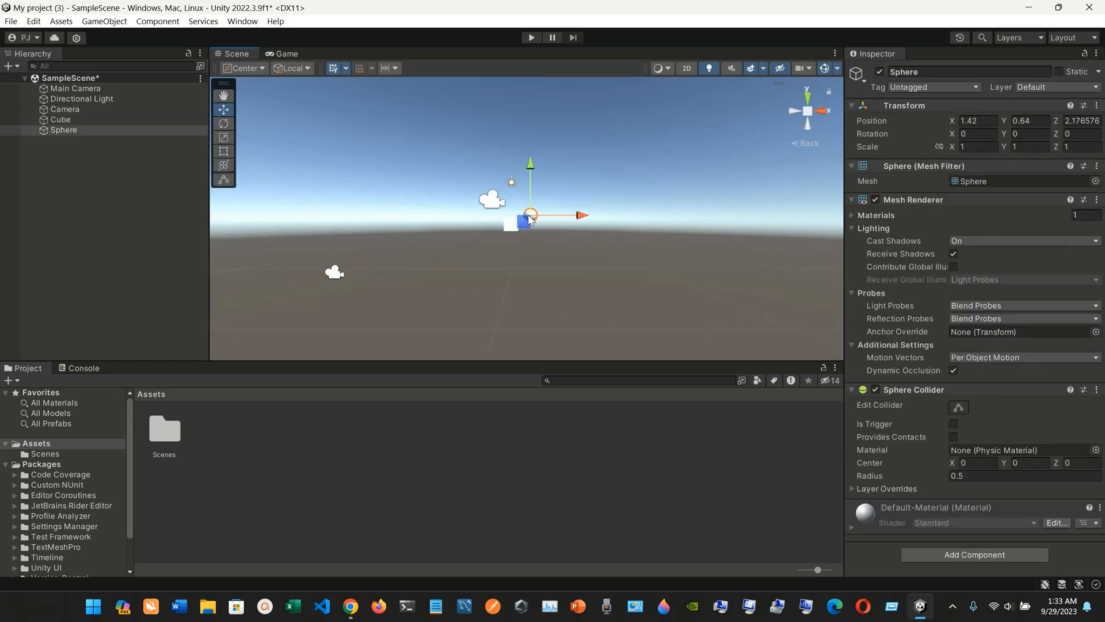
{"action": "left_click_drag", "start_coordinate": [530, 218], "coordinate": [468, 274]}
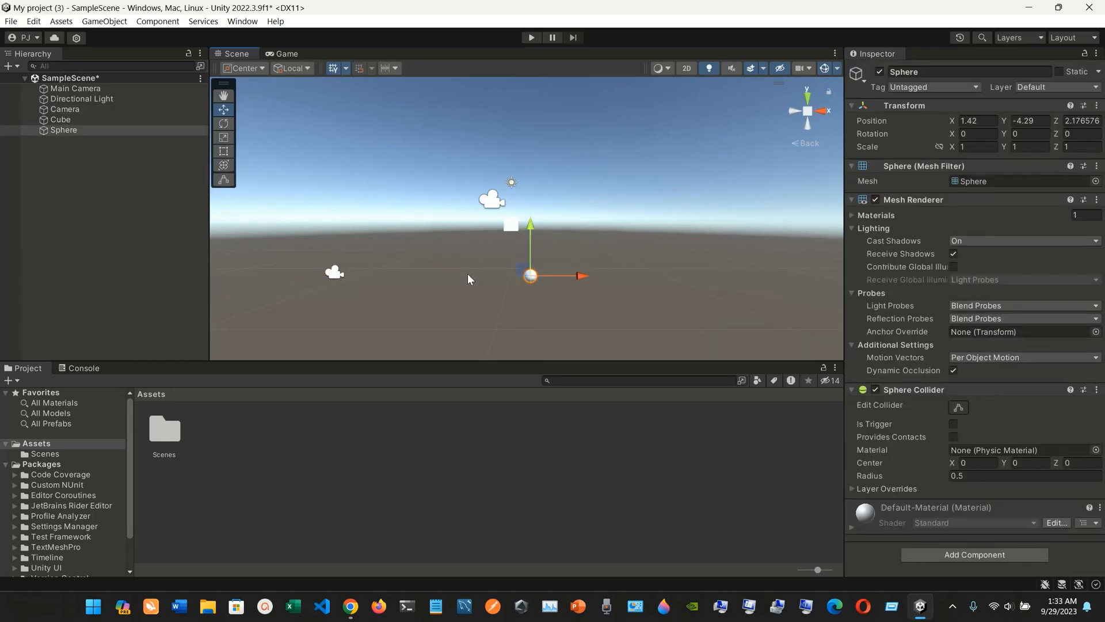
{"action": "left_click", "coordinate": [334, 272]}
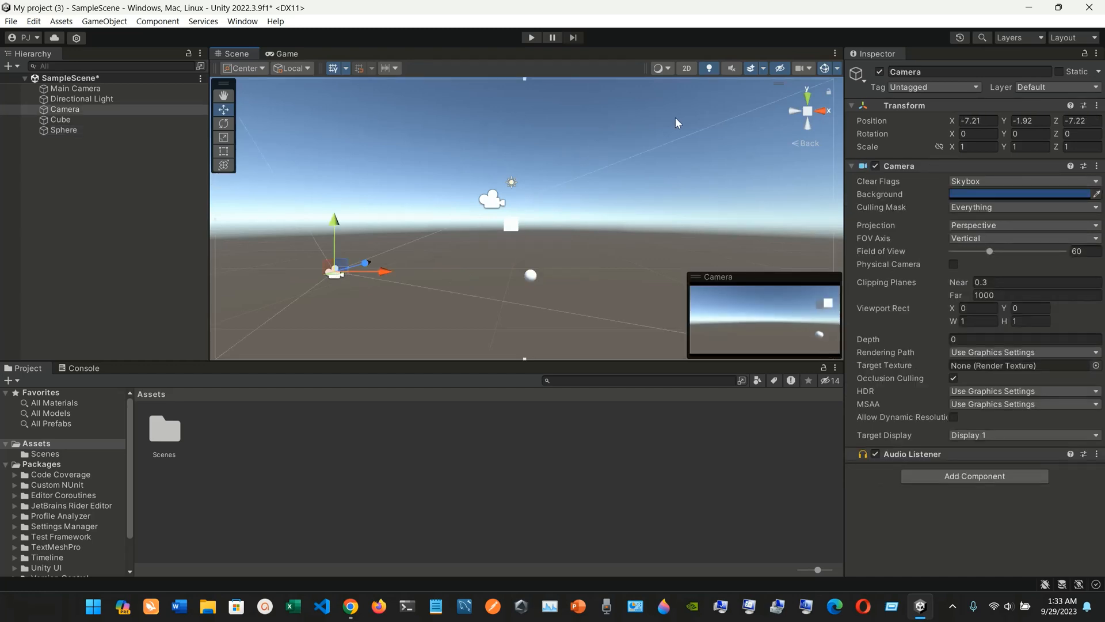
- Examine how the added camera, cube and sphere are placed from the left, back, top, front and right orientations of the Scene view
{"action": "left_click", "coordinate": [795, 109]}
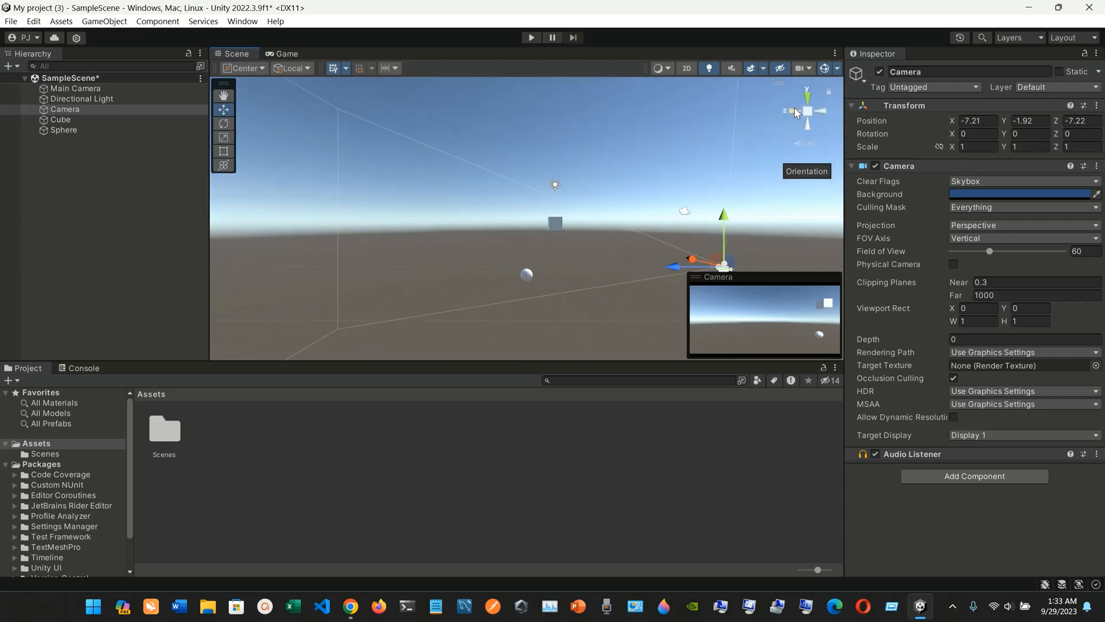
{"action": "left_click", "coordinate": [824, 110]}
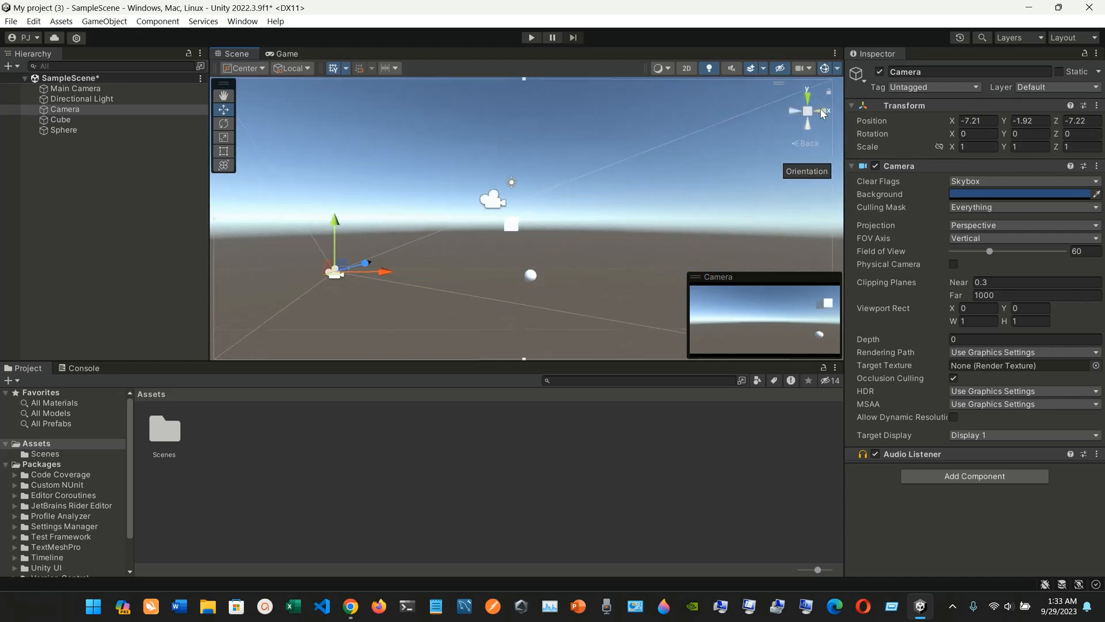
{"action": "left_click", "coordinate": [809, 99]}
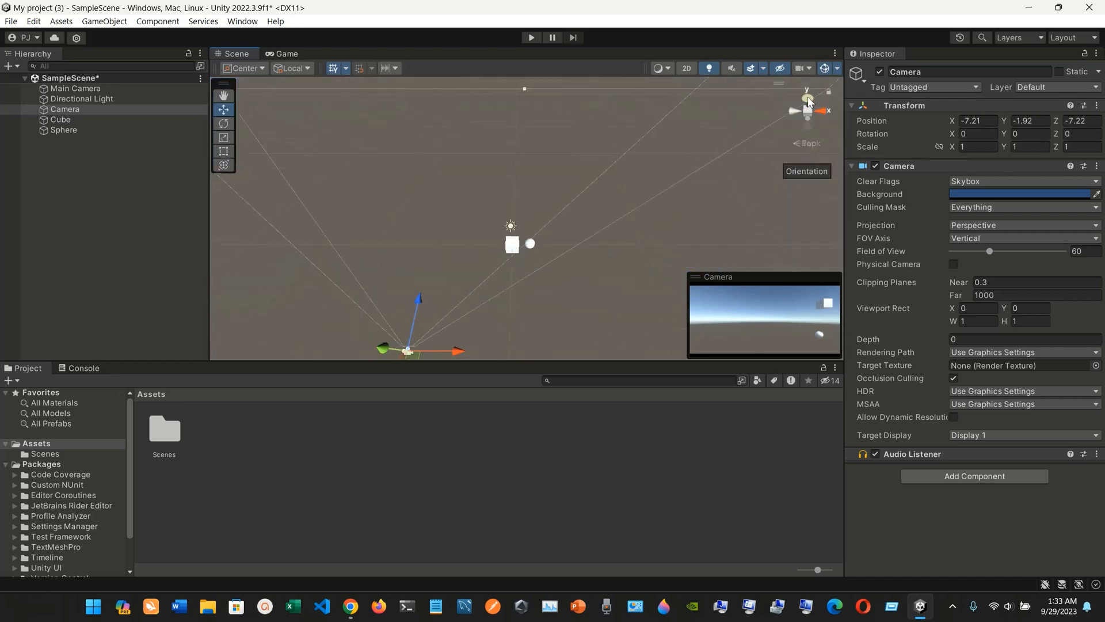
{"action": "left_click", "coordinate": [549, 225]}
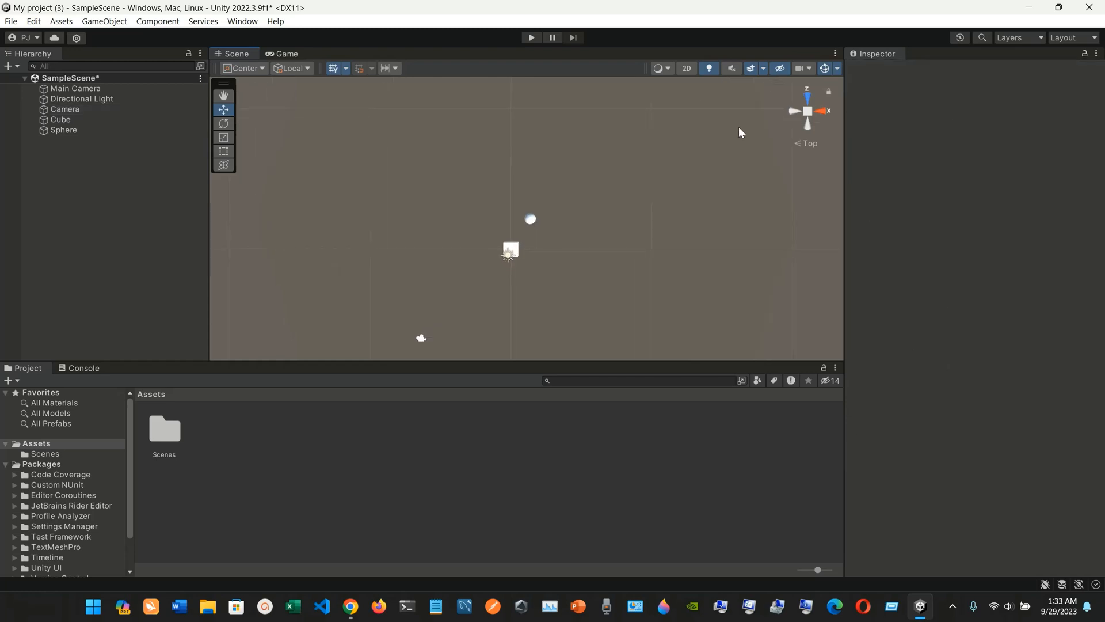
{"action": "left_click", "coordinate": [807, 97]}
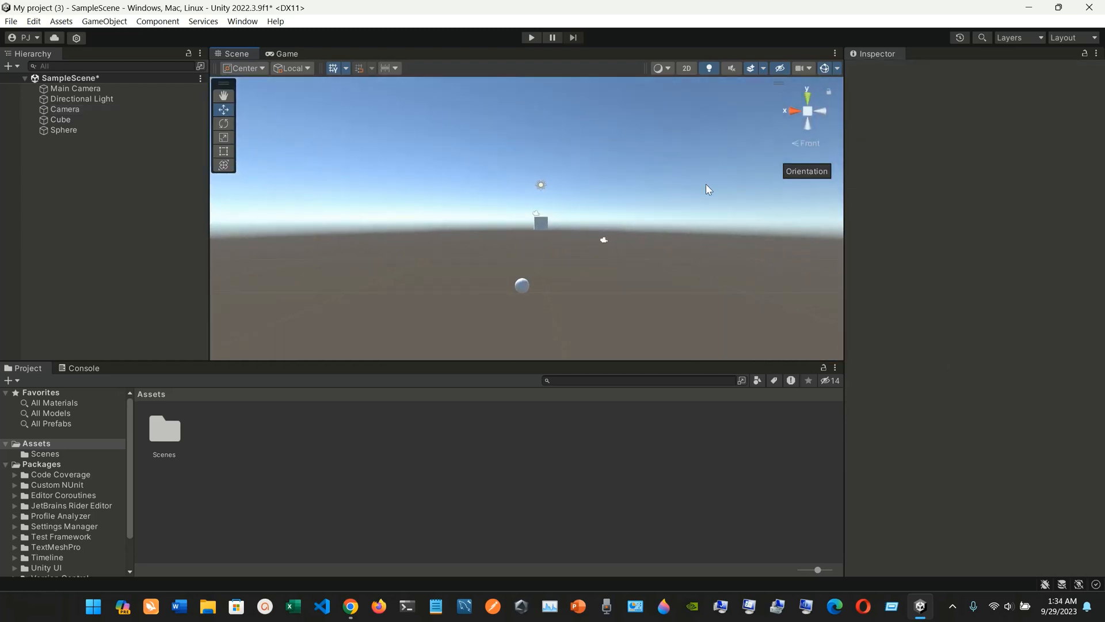
{"action": "left_click", "coordinate": [797, 110]}
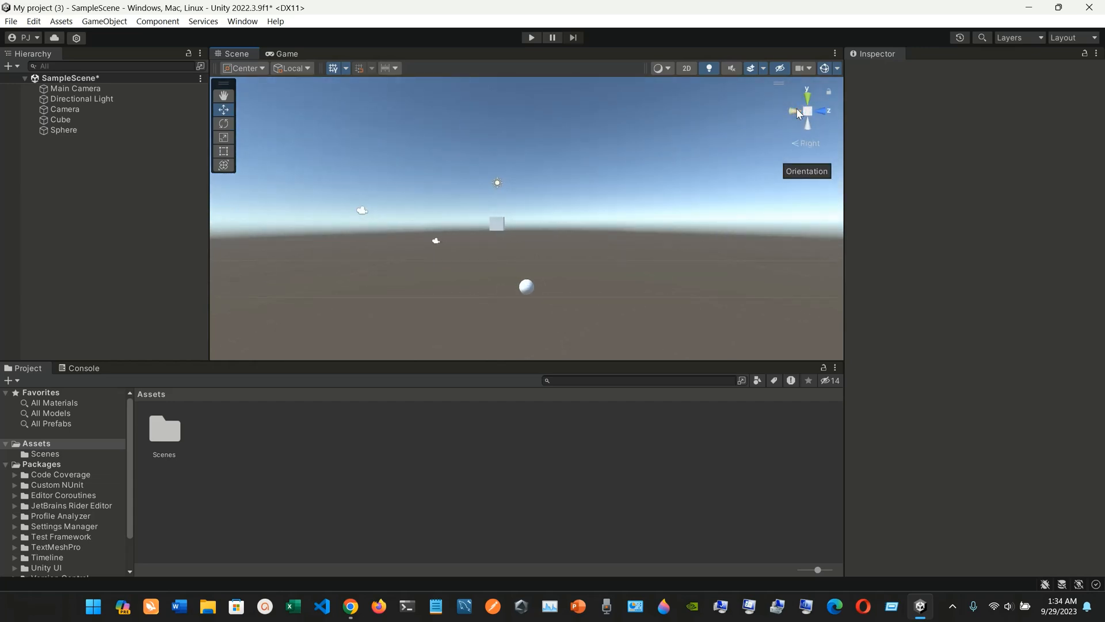
{"action": "left_click", "coordinate": [86, 111]}
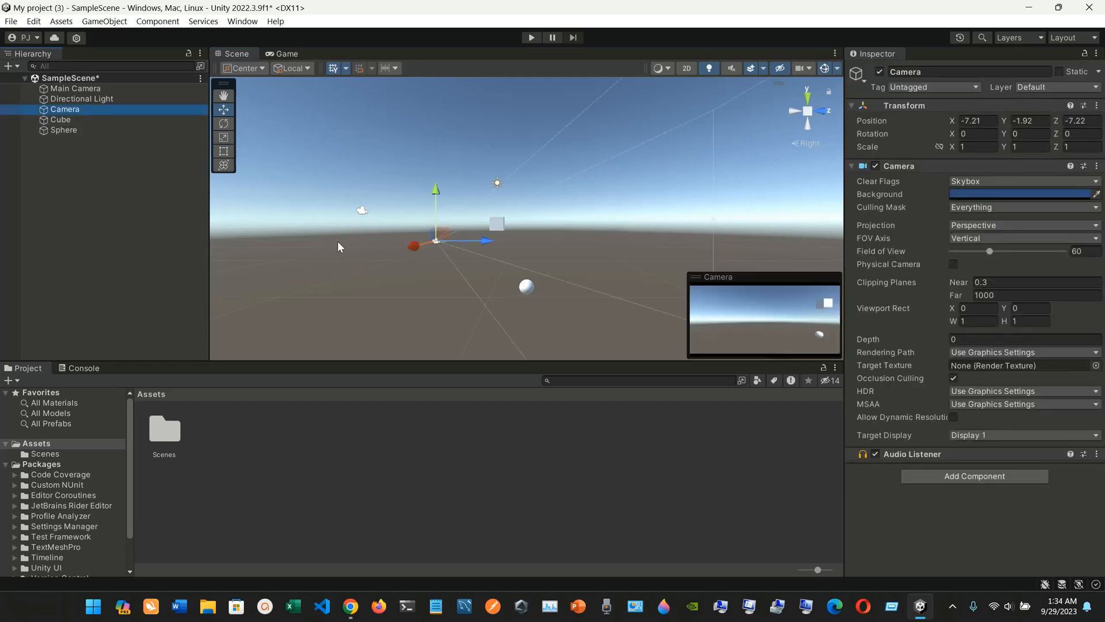
- Scale the sphere uniformly to about 2.58 and the cube uniformly to about 2.43
{"action": "left_click", "coordinate": [525, 288]}
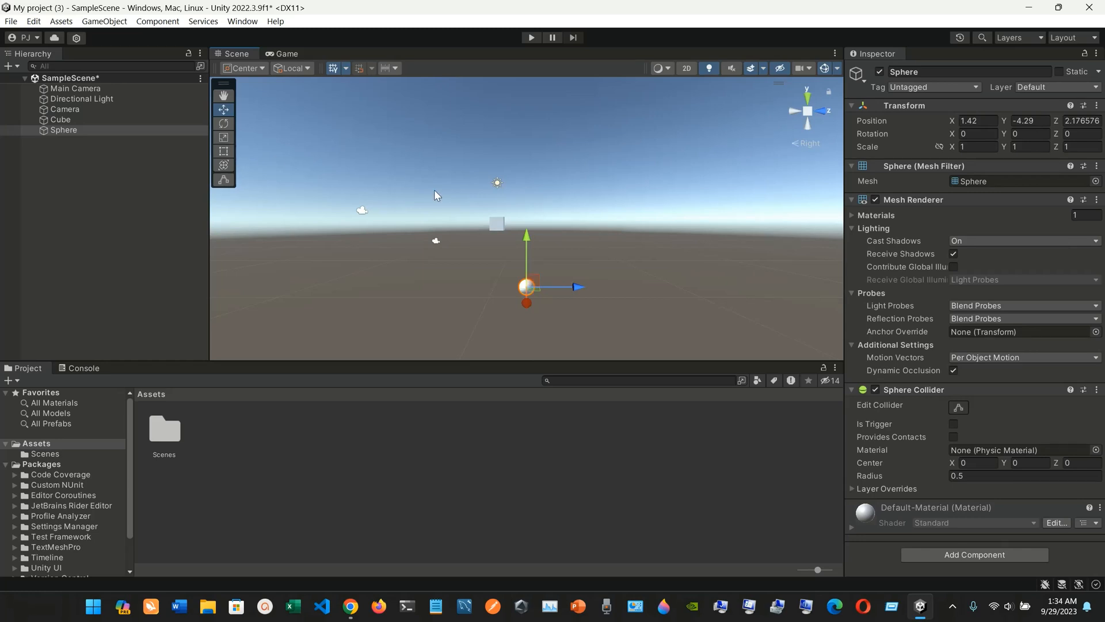
{"action": "left_click", "coordinate": [223, 139]}
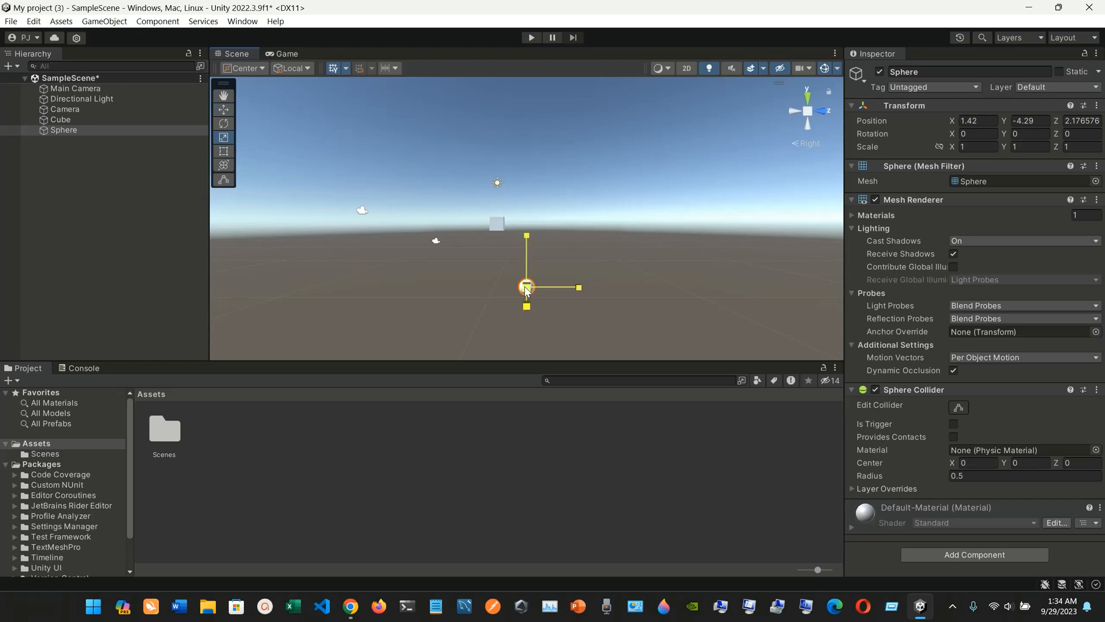
{"action": "left_click_drag", "start_coordinate": [526, 288], "coordinate": [528, 146]}
{"action": "left_click", "coordinate": [498, 225]}
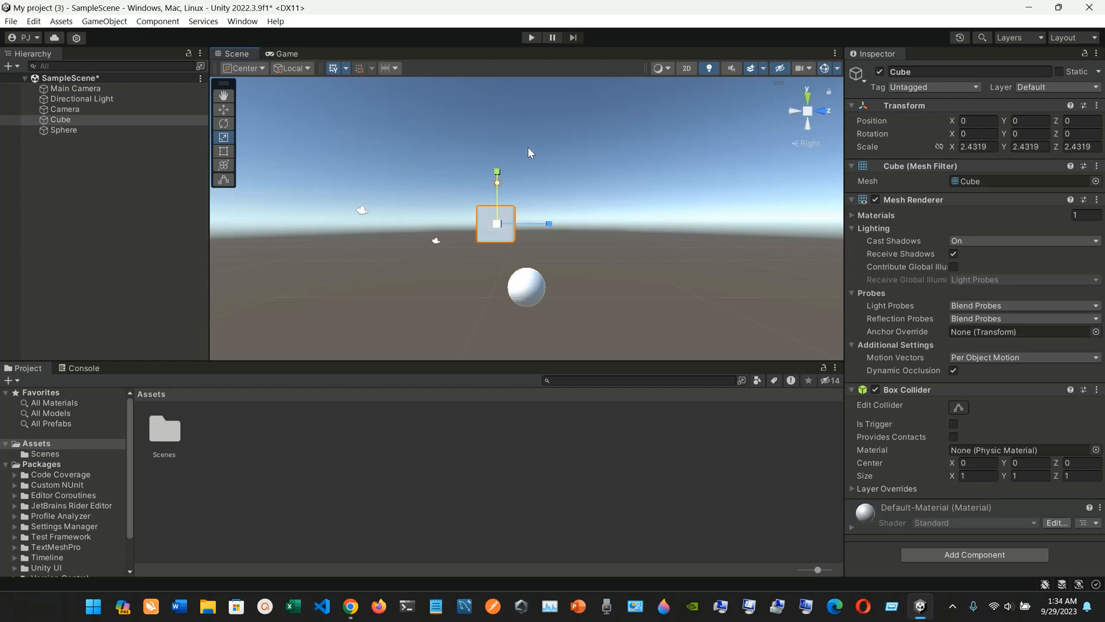
- Reshape the sphere into an upright ellipsoid by scaling it to about 4.65 in Y and 2.39 in Z
{"action": "left_click", "coordinate": [530, 289]}
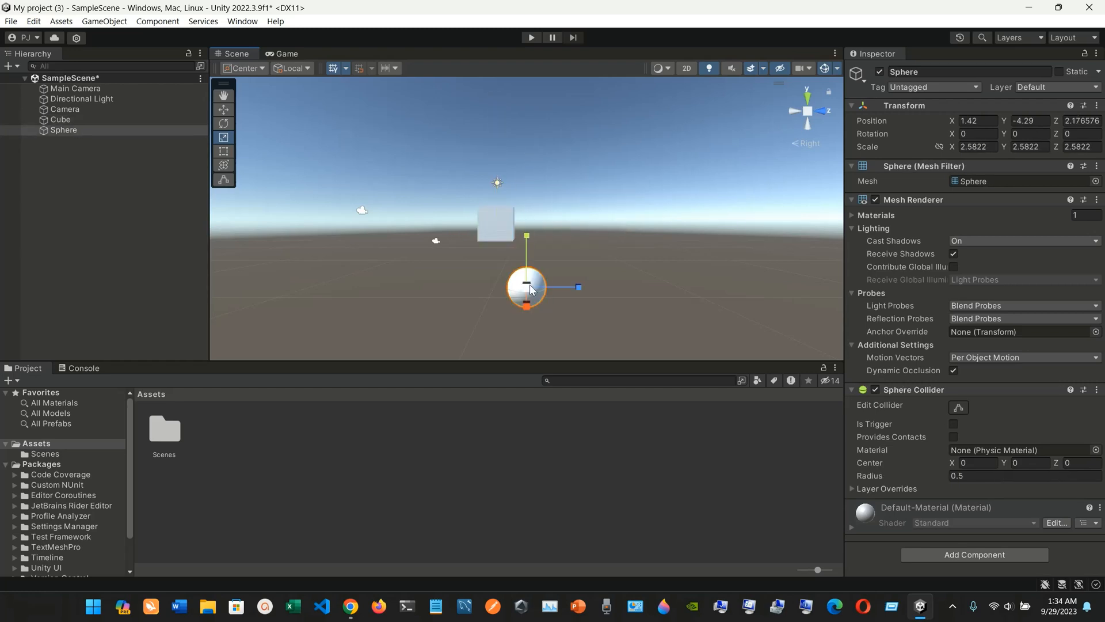
{"action": "left_click_drag", "start_coordinate": [528, 237], "coordinate": [527, 196]}
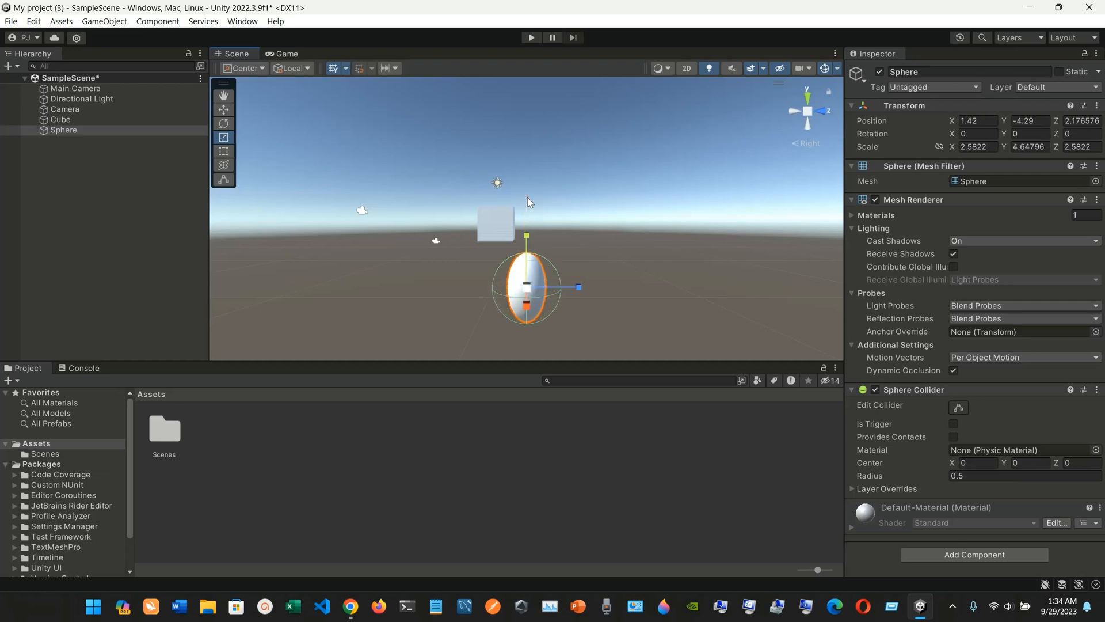
{"action": "mouse_move", "coordinate": [583, 289]}
{"action": "left_mouse_down"}
{"action": "mouse_move", "coordinate": [617, 291]}
{"action": "mouse_move", "coordinate": [574, 289]}
{"action": "left_mouse_up"}
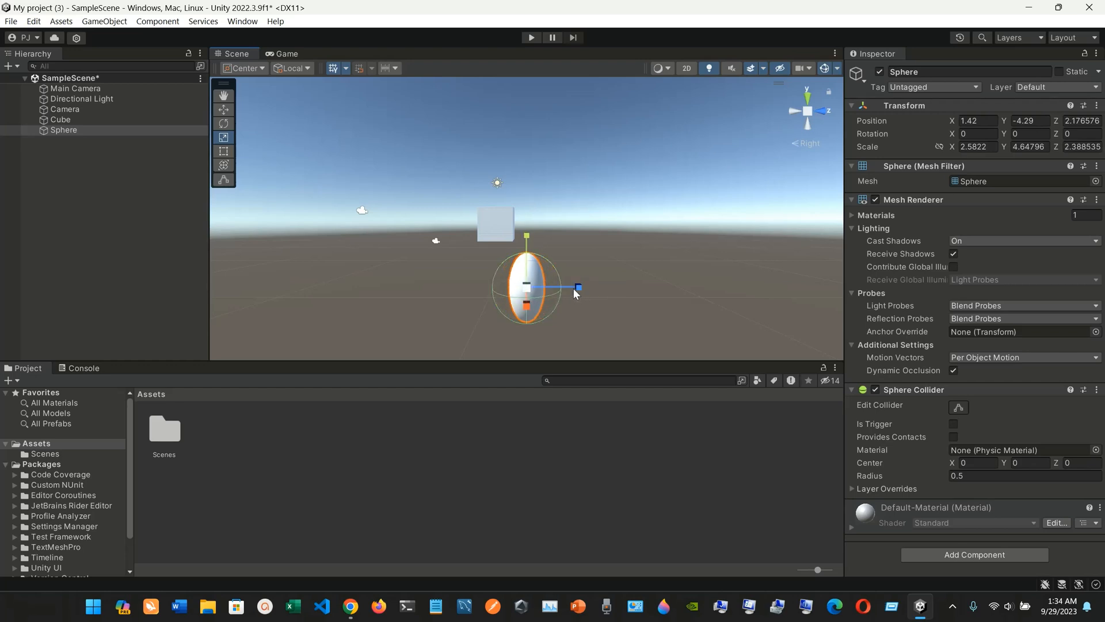
{"action": "left_click", "coordinate": [597, 276]}
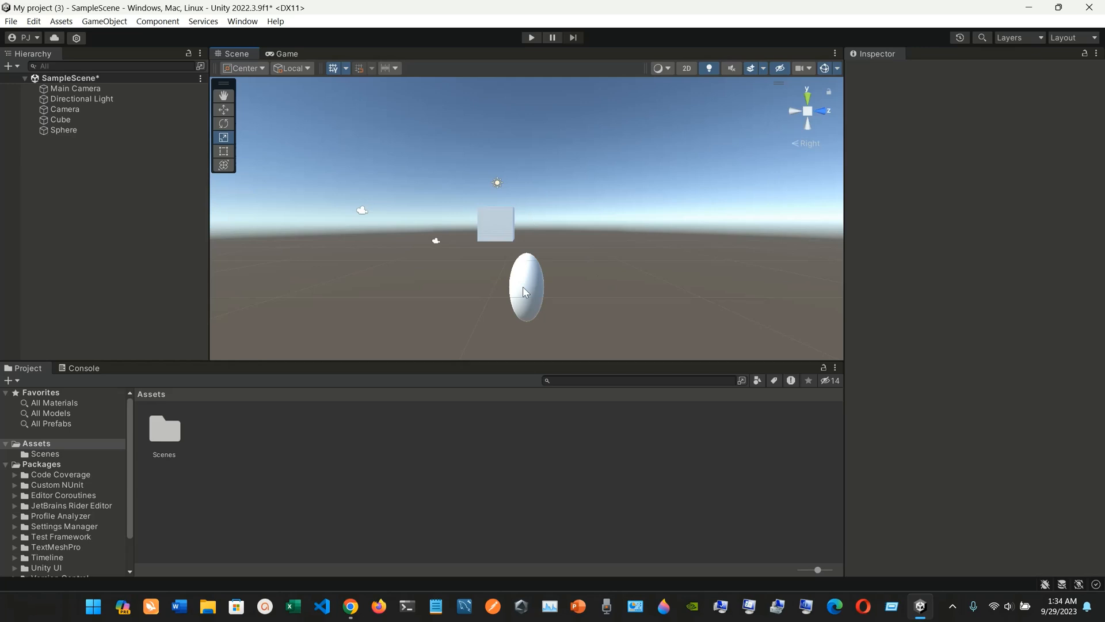
- Stretch the cube vertically to a Y scale of about 5.23
{"action": "left_click", "coordinate": [489, 216]}
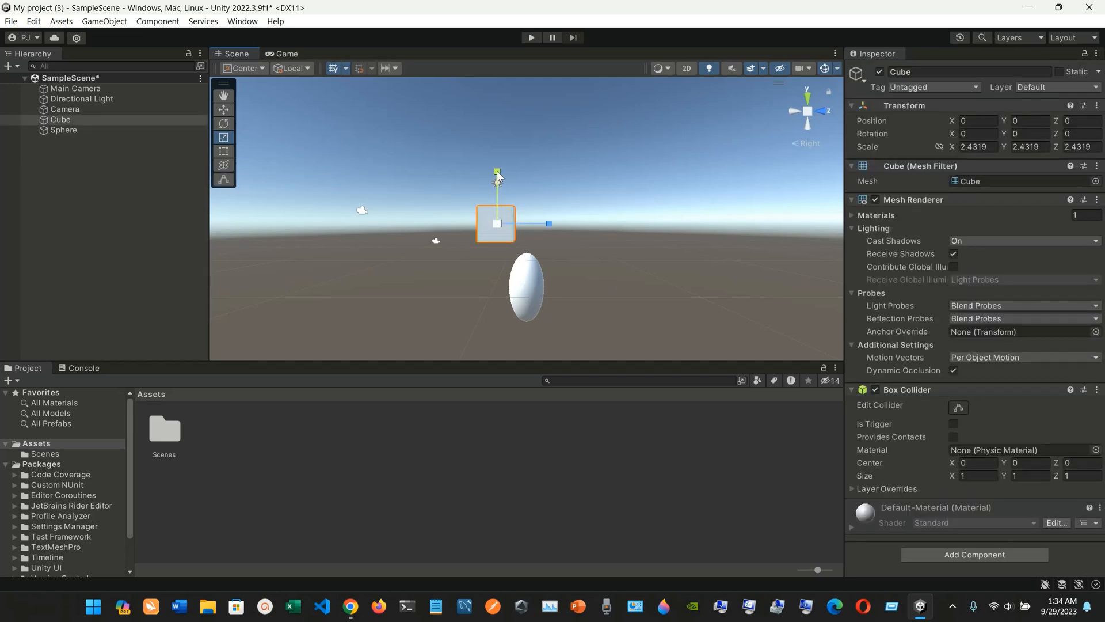
{"action": "left_click_drag", "start_coordinate": [498, 175], "coordinate": [504, 112]}
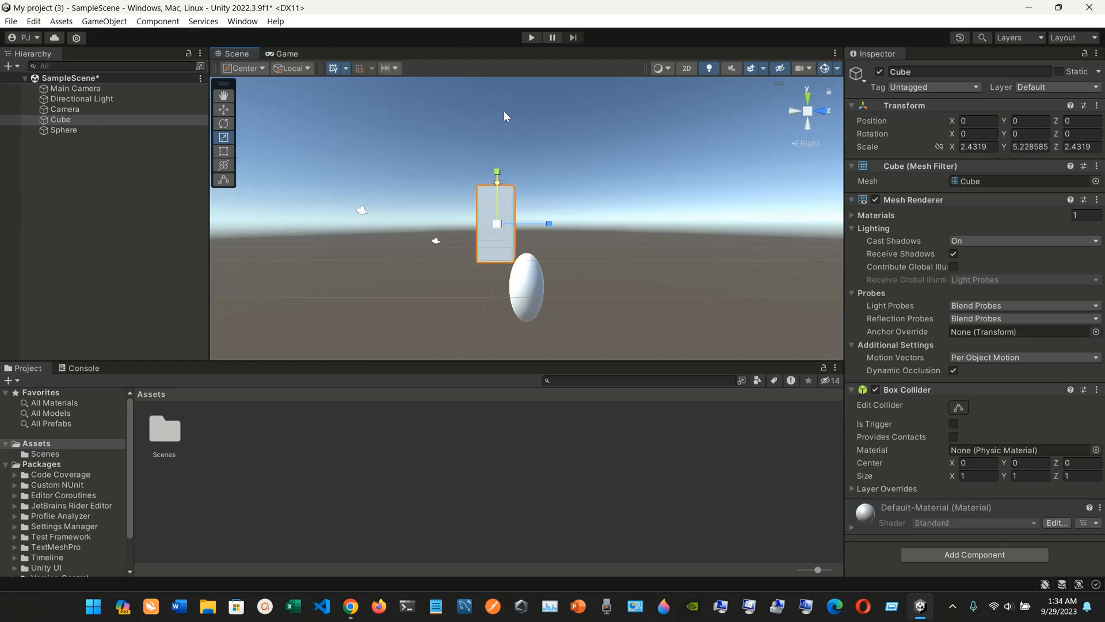
{"action": "left_click", "coordinate": [595, 197]}
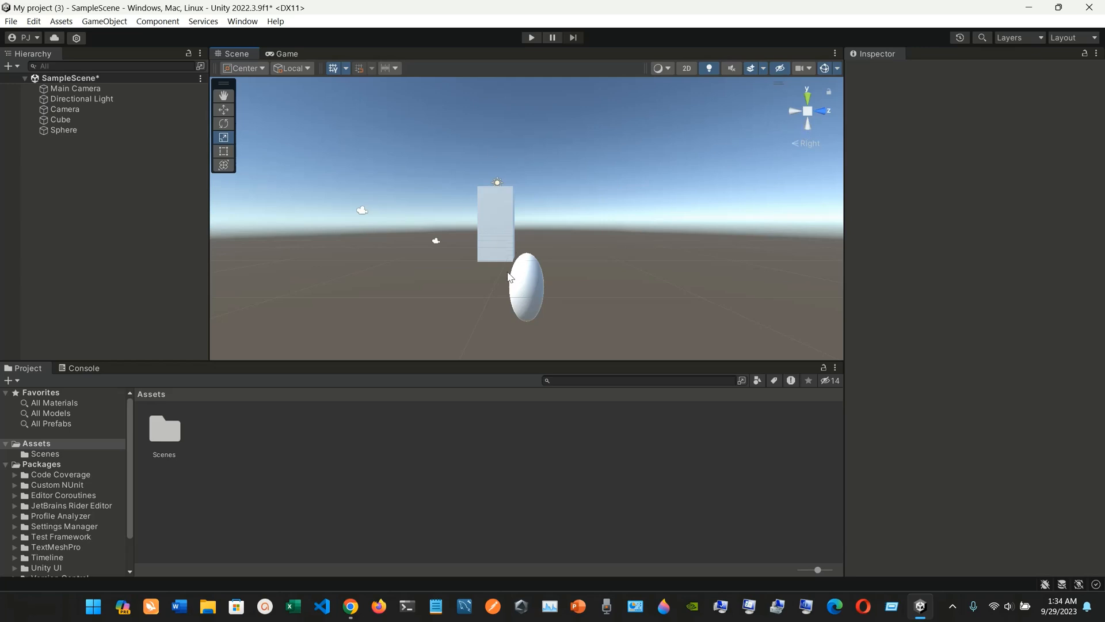
- View the stretched shapes in the Game view, and inspect the Main Camera and the cube in the Scene view
{"action": "left_click", "coordinate": [285, 54]}
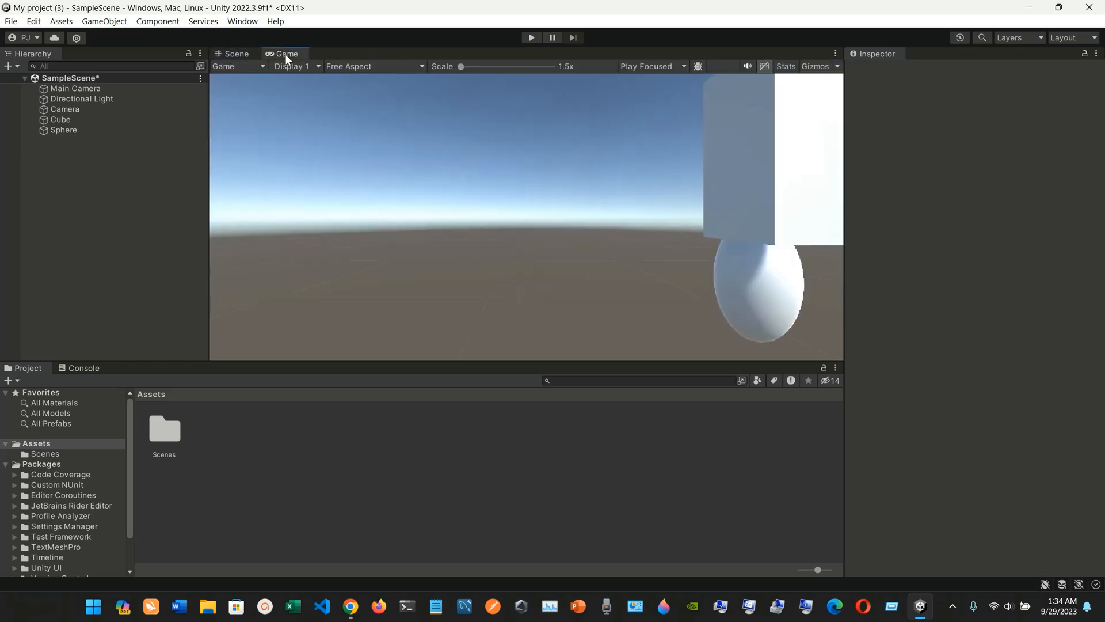
{"action": "left_click", "coordinate": [244, 54]}
{"action": "left_click", "coordinate": [363, 212]}
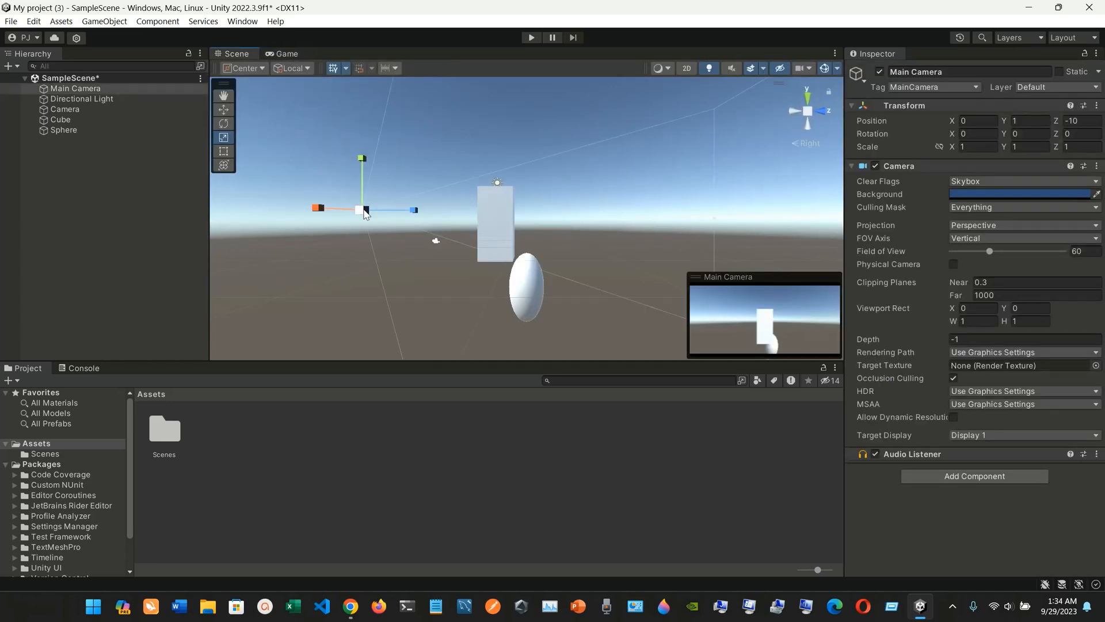
{"action": "left_click", "coordinate": [485, 224]}
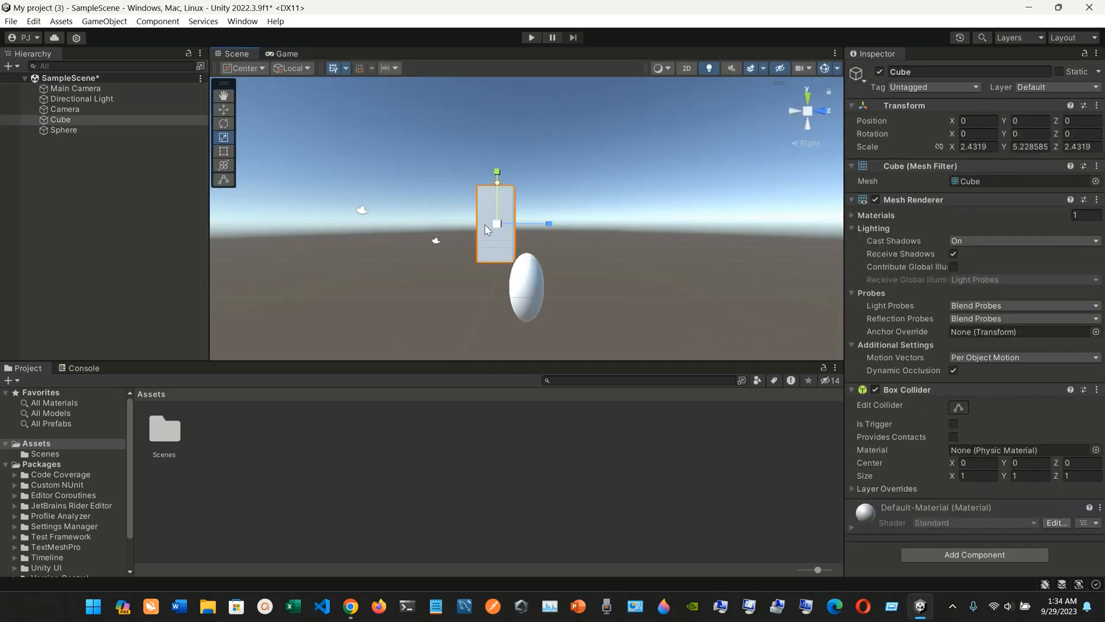
- Move the cube to about Y 0.58 and Z 6.33, and check its placement in the Game view
{"action": "left_click", "coordinate": [449, 226]}
{"action": "left_click", "coordinate": [498, 227]}
{"action": "left_click", "coordinate": [224, 109]}
{"action": "left_click", "coordinate": [475, 254]}
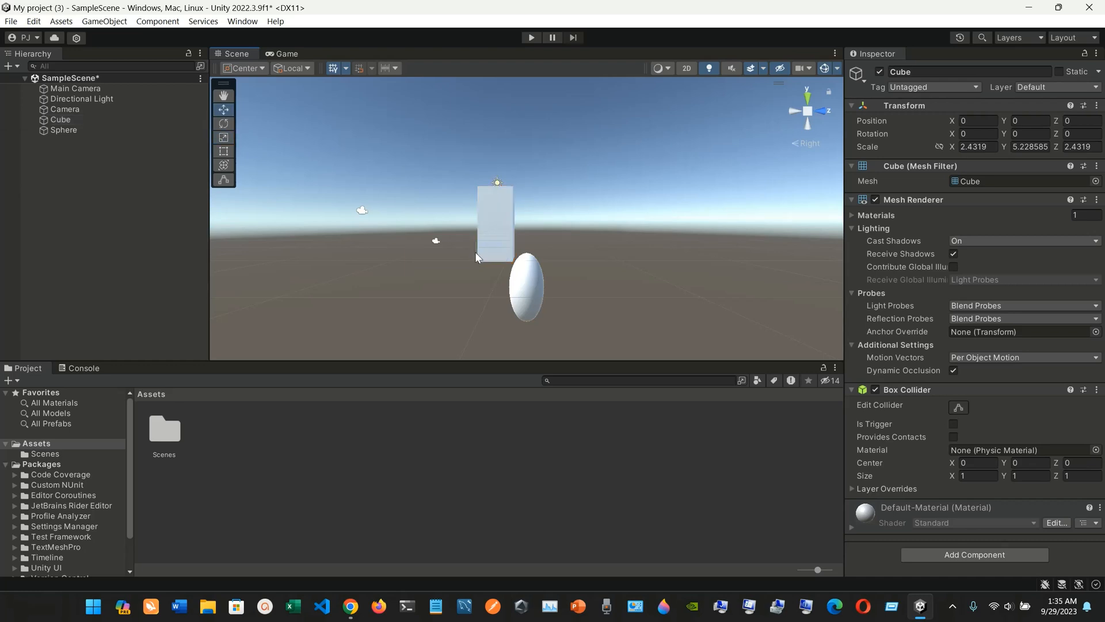
{"action": "left_click", "coordinate": [500, 222]}
{"action": "left_click_drag", "start_coordinate": [500, 222], "coordinate": [573, 228]}
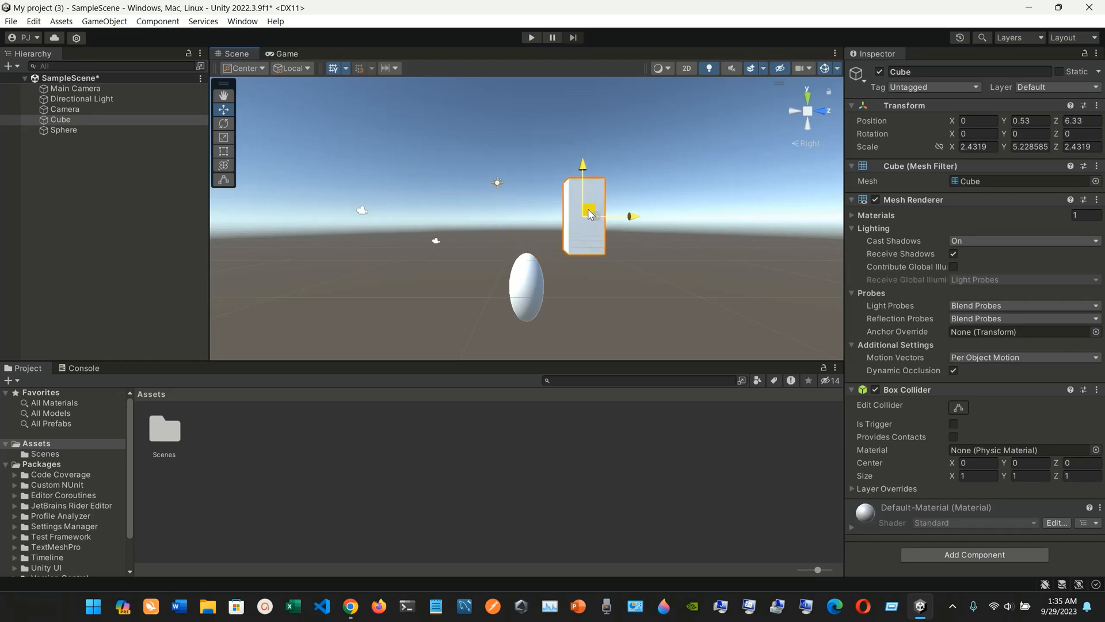
{"action": "left_click", "coordinate": [286, 53]}
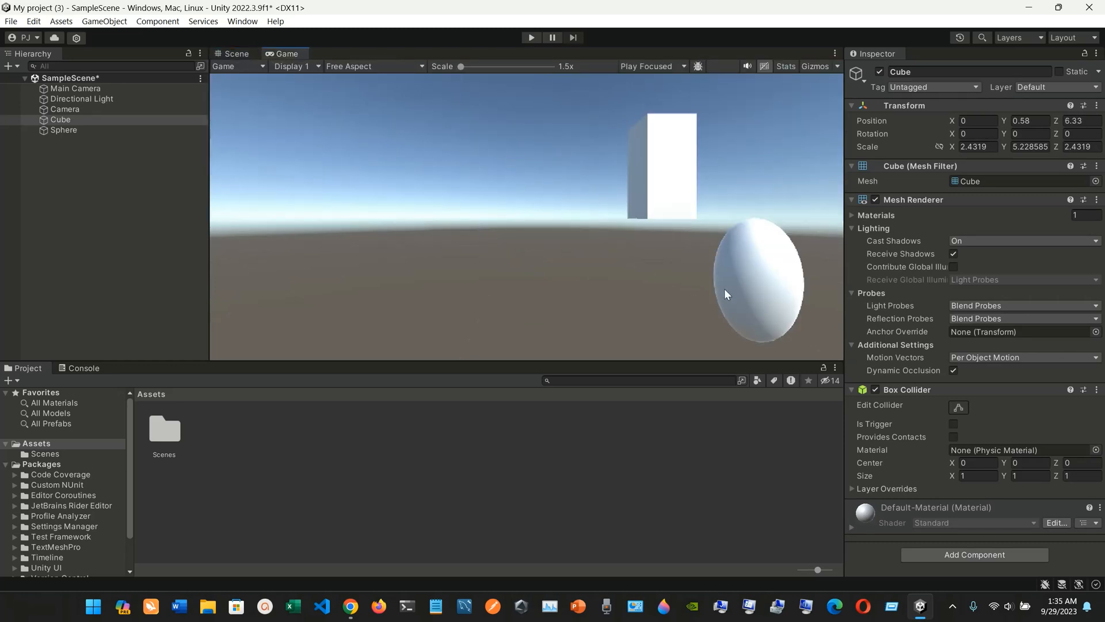
{"action": "left_click", "coordinate": [247, 57]}
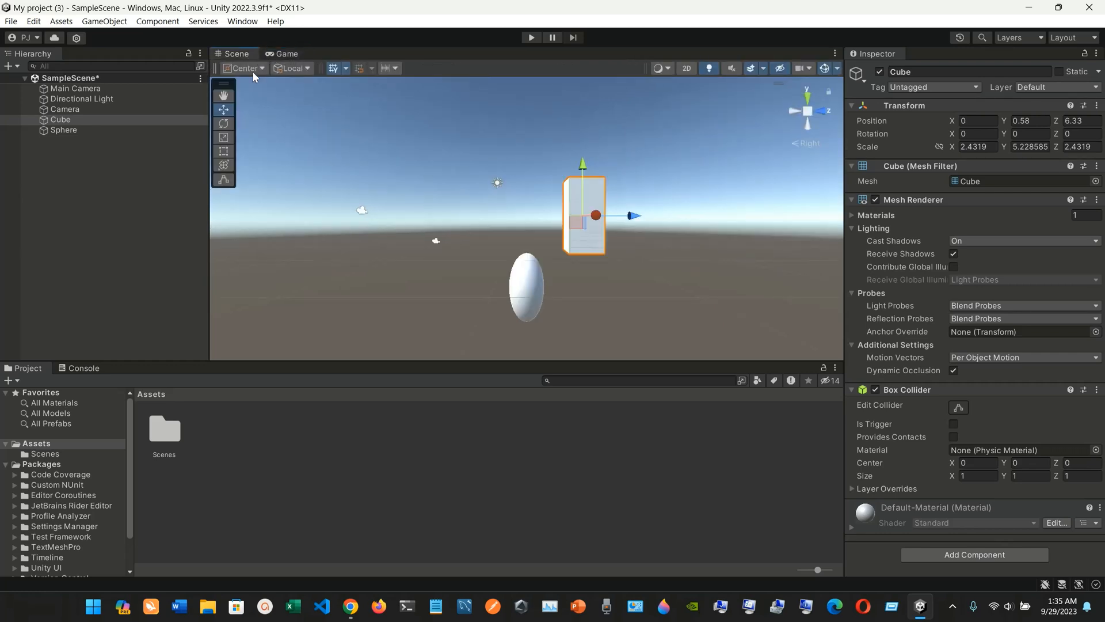
- Add a Terrain 3D object to the scene
{"action": "left_click", "coordinate": [9, 66]}
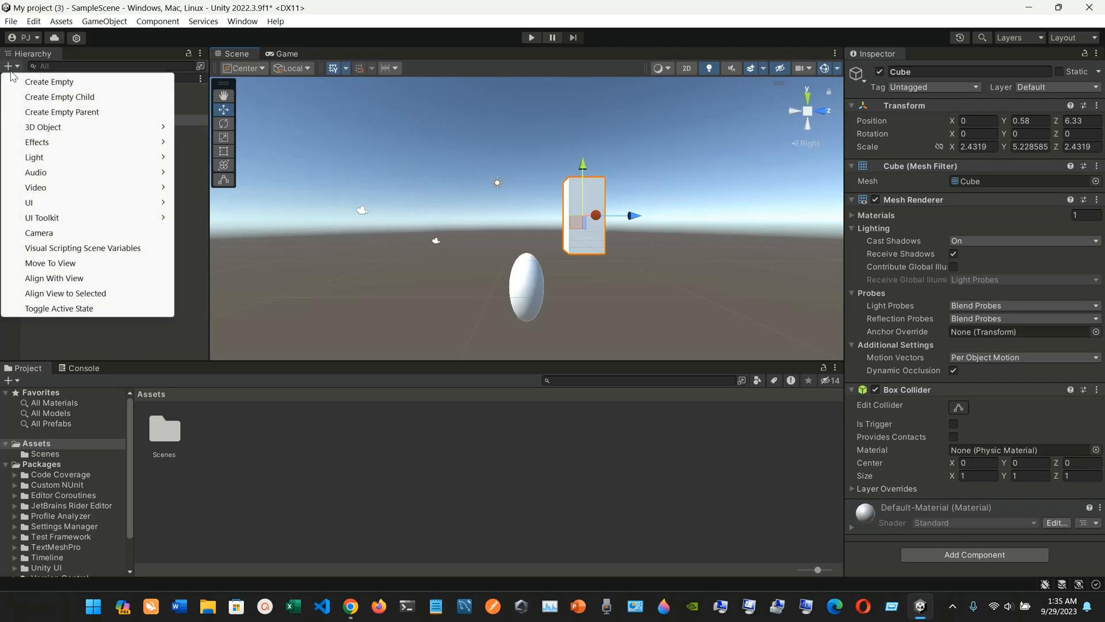
{"action": "mouse_move", "coordinate": [122, 128]}
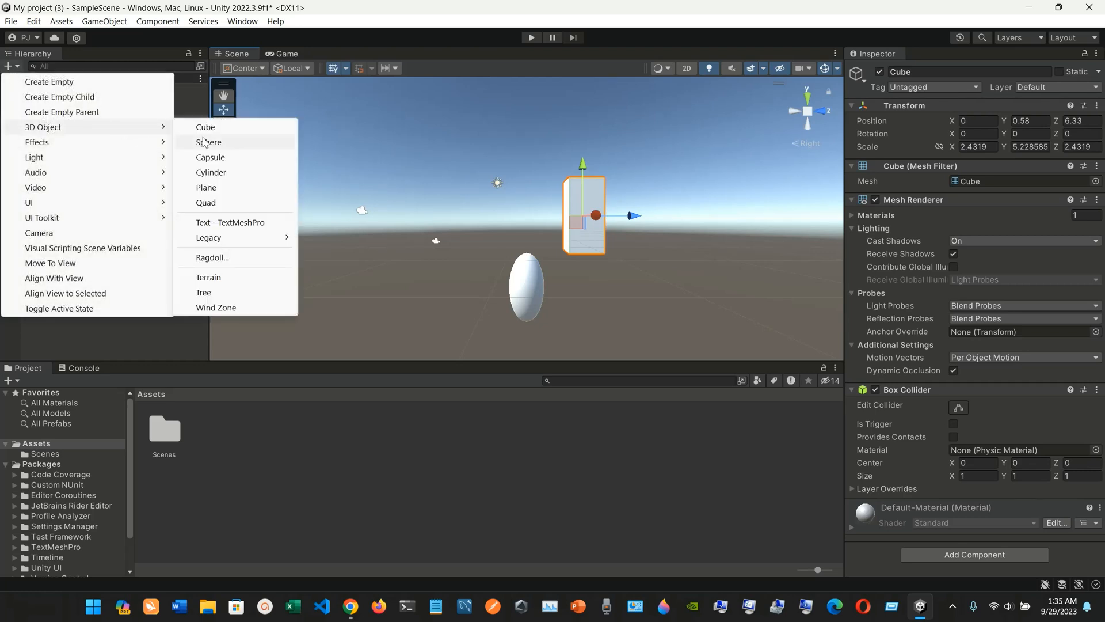
{"action": "left_click", "coordinate": [244, 283]}
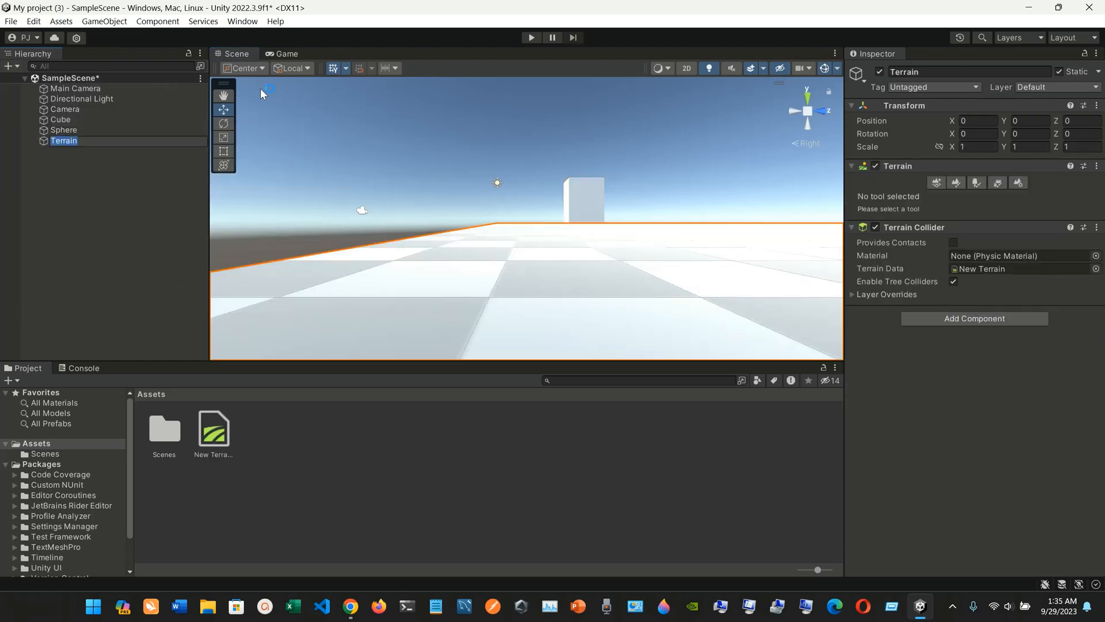
- Check the terrain in the Game view, and move the second camera to about Y 5.92 and Z -10.97
{"action": "left_click", "coordinate": [284, 53]}
{"action": "left_click", "coordinate": [244, 56]}
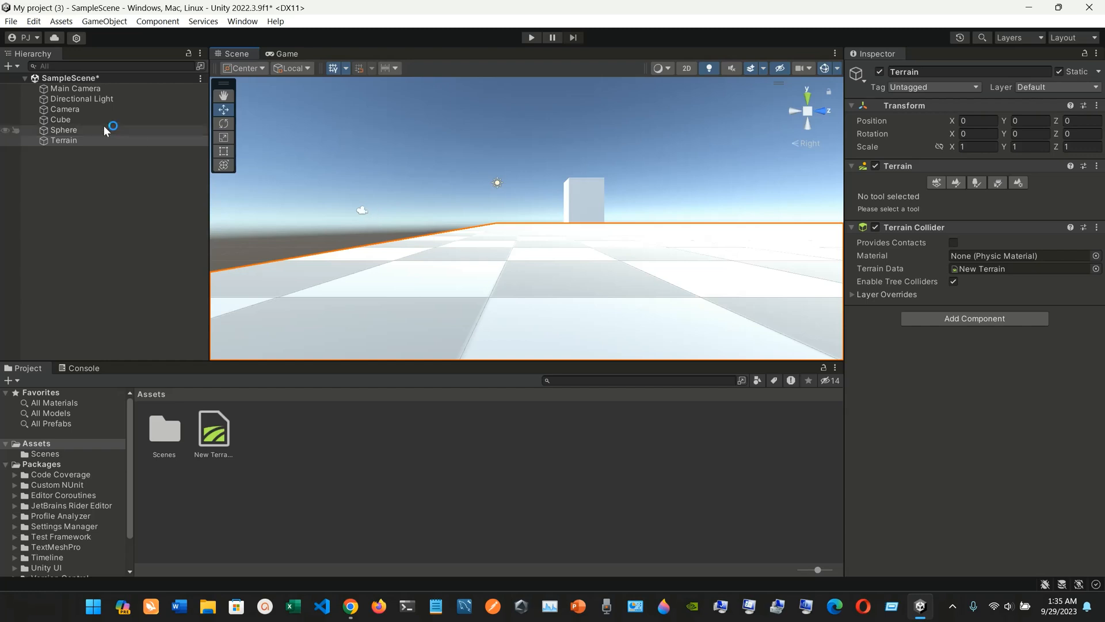
{"action": "left_click", "coordinate": [94, 112]}
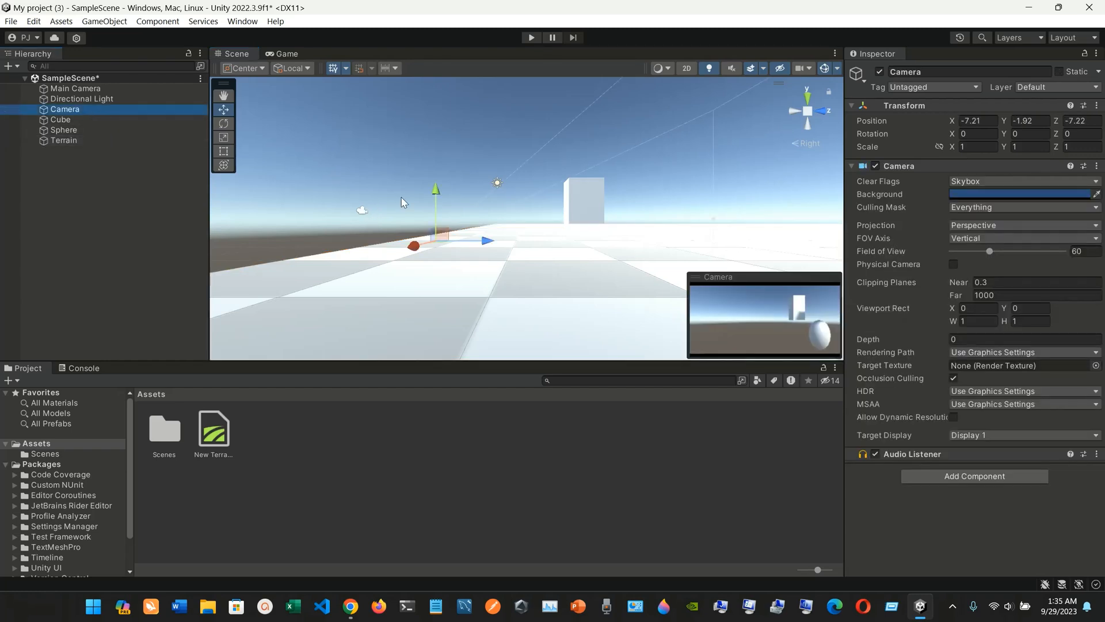
{"action": "left_click_drag", "start_coordinate": [440, 233], "coordinate": [405, 163]}
- Move the cube over the terrain to about X 11.06 and Y 2.28
{"action": "left_click", "coordinate": [586, 202]}
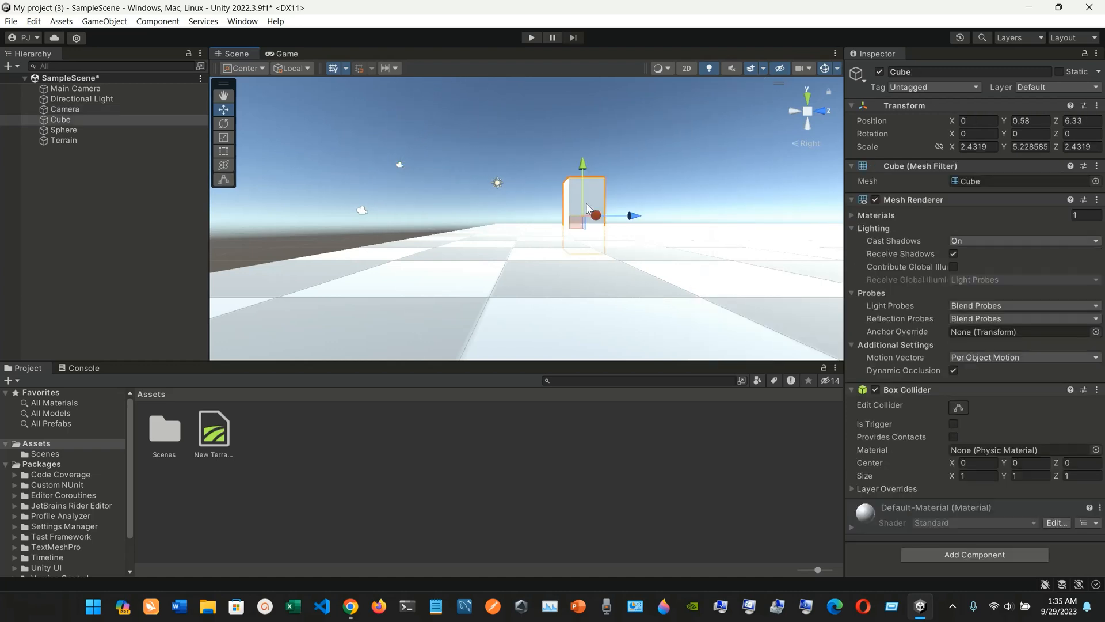
{"action": "left_click_drag", "start_coordinate": [586, 203], "coordinate": [668, 155]}
{"action": "left_click", "coordinate": [590, 202]}
{"action": "left_click_drag", "start_coordinate": [580, 225], "coordinate": [673, 165]}
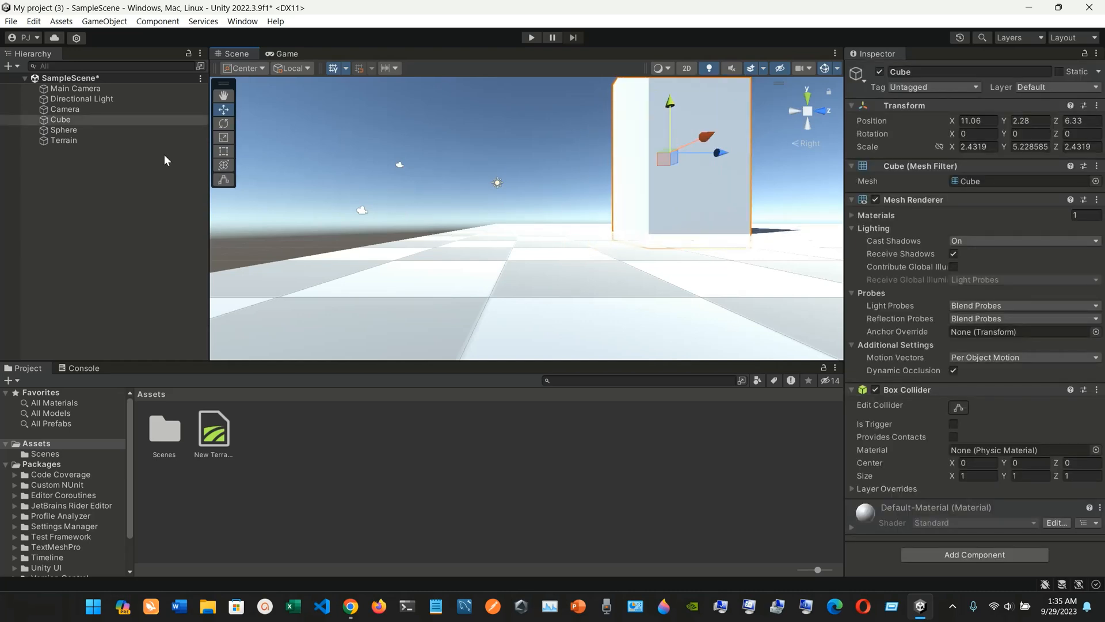
- Move the sphere to about X 2.07, Y -2.1 and Z 14.51, and check it in the Game view
{"action": "left_click", "coordinate": [101, 131]}
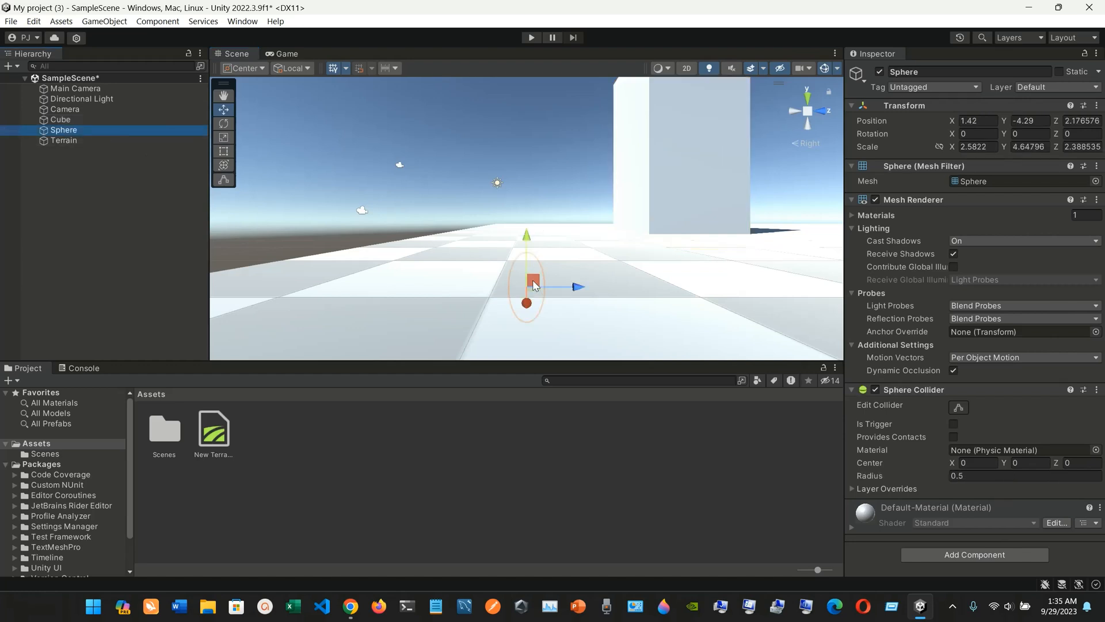
{"action": "left_click_drag", "start_coordinate": [535, 286], "coordinate": [715, 263]}
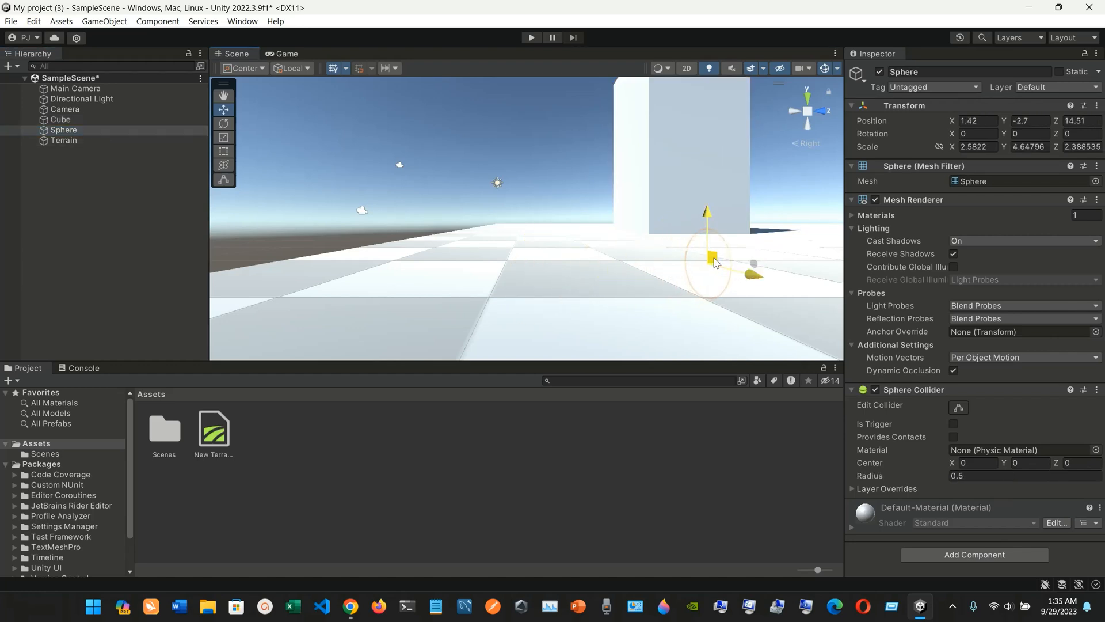
{"action": "left_click", "coordinate": [616, 281]}
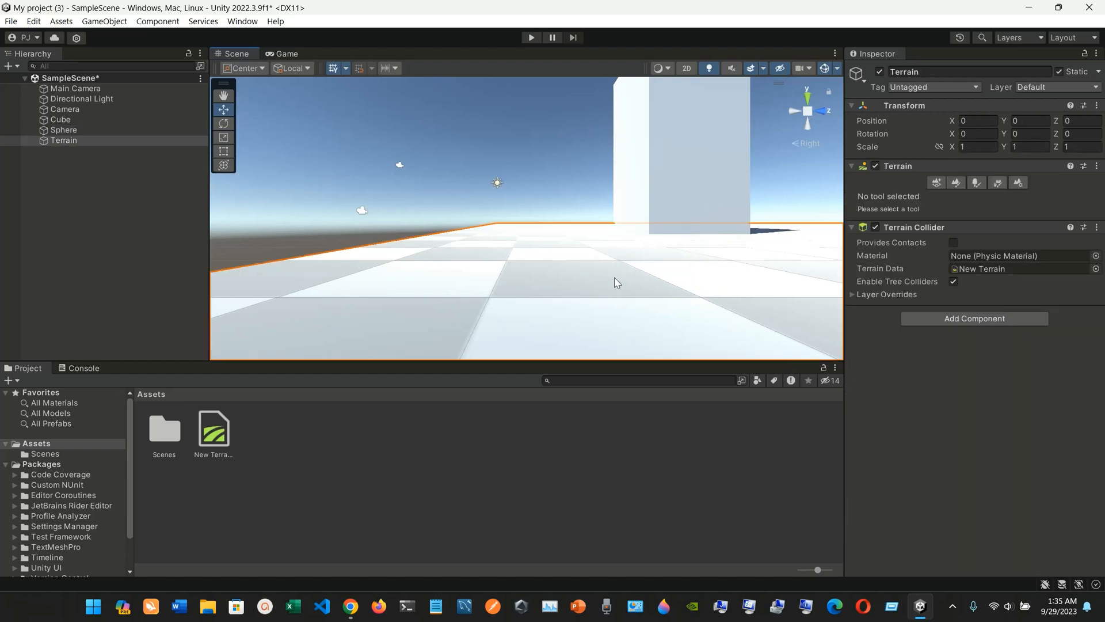
{"action": "left_click", "coordinate": [114, 131]}
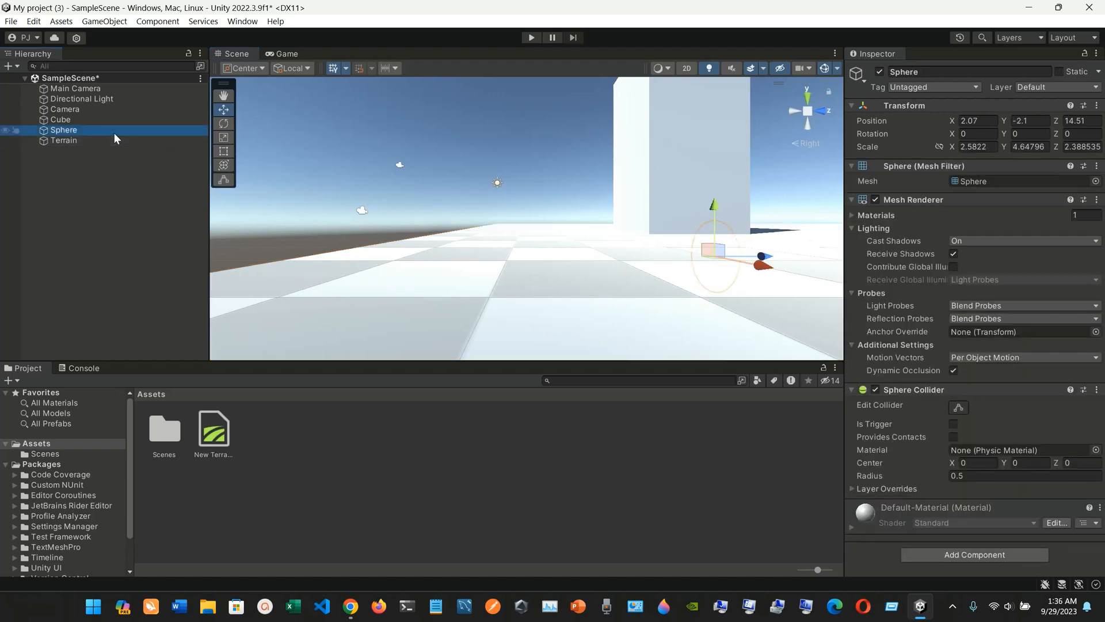
{"action": "left_click", "coordinate": [300, 54]}
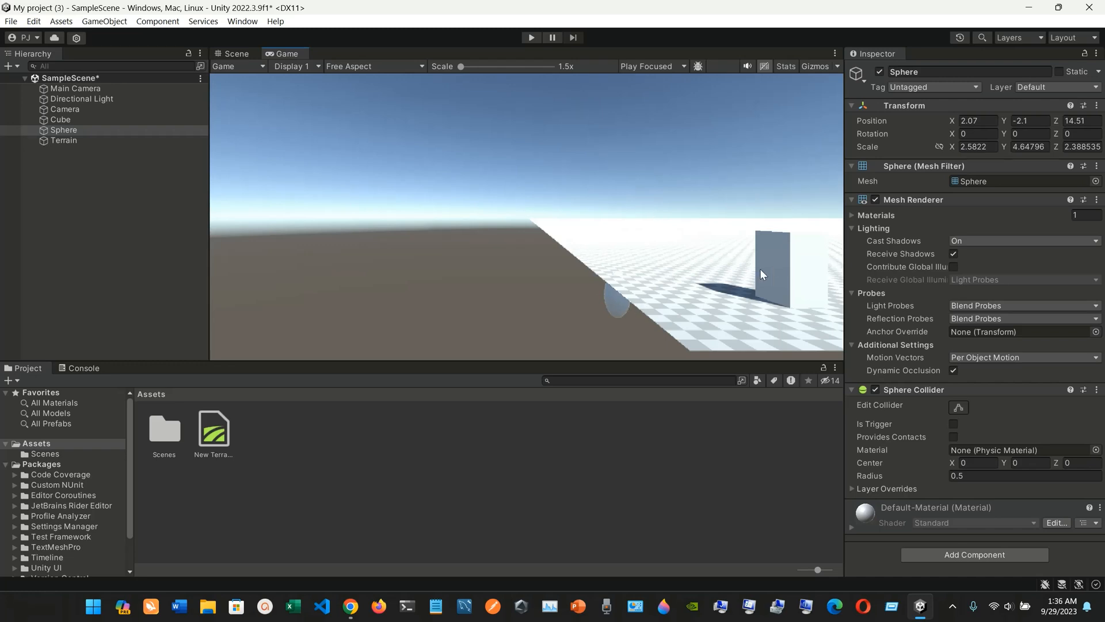
{"action": "left_click", "coordinate": [233, 53]}
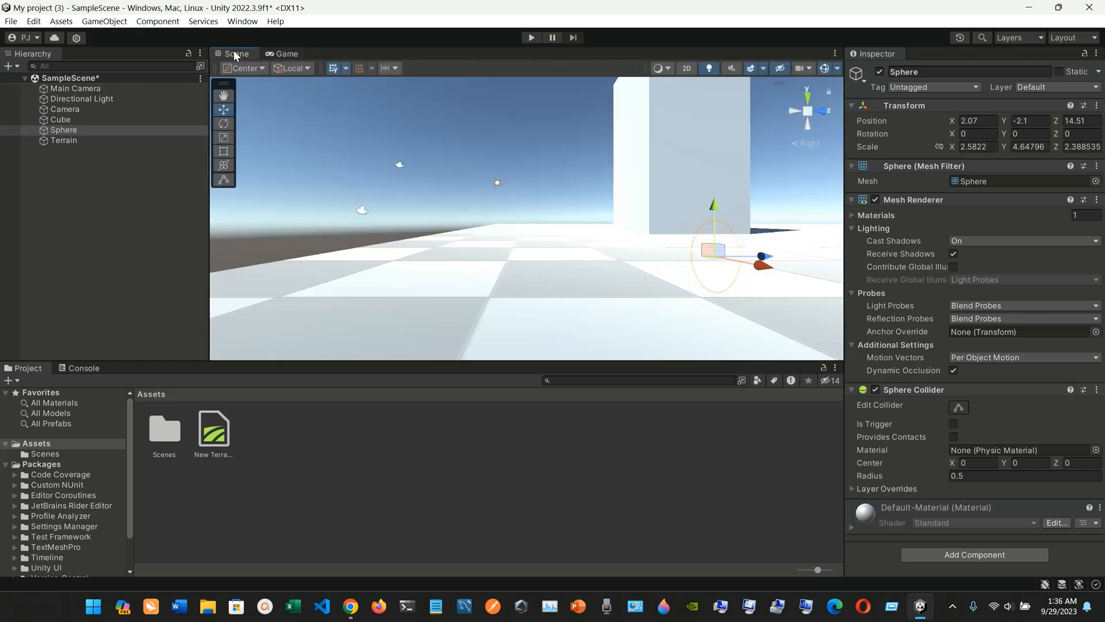
- Frame the sphere and the terrain in the Scene view, inspect the cube and the second camera, and check the Game view
{"action": "left_click", "coordinate": [100, 133]}
{"action": "double_click", "coordinate": [99, 133]}
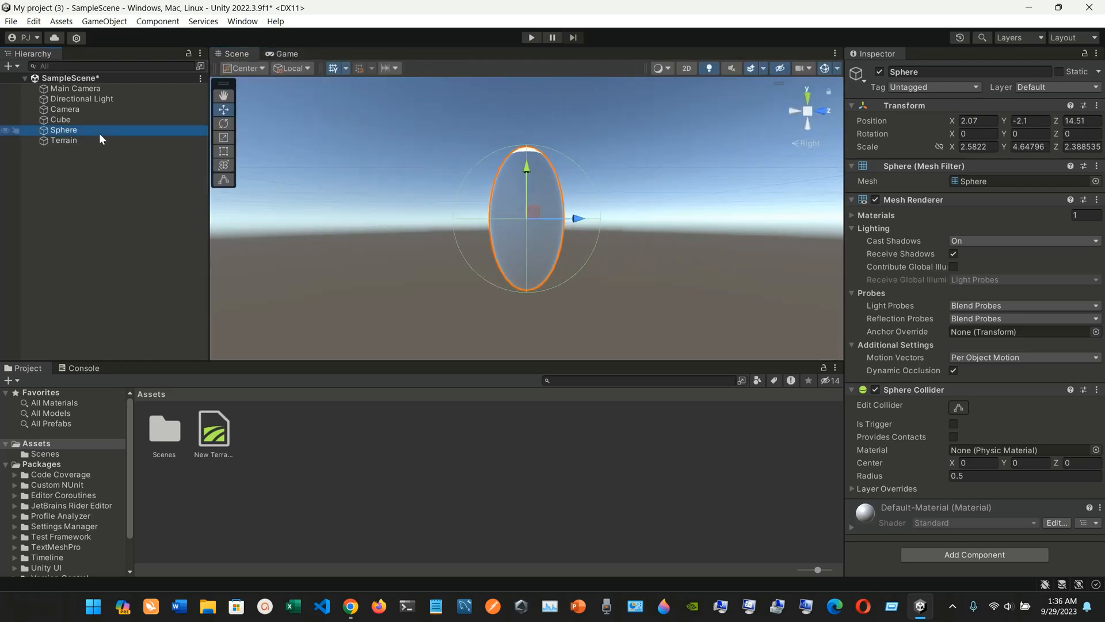
{"action": "double_click", "coordinate": [99, 133]}
{"action": "double_click", "coordinate": [99, 133]}
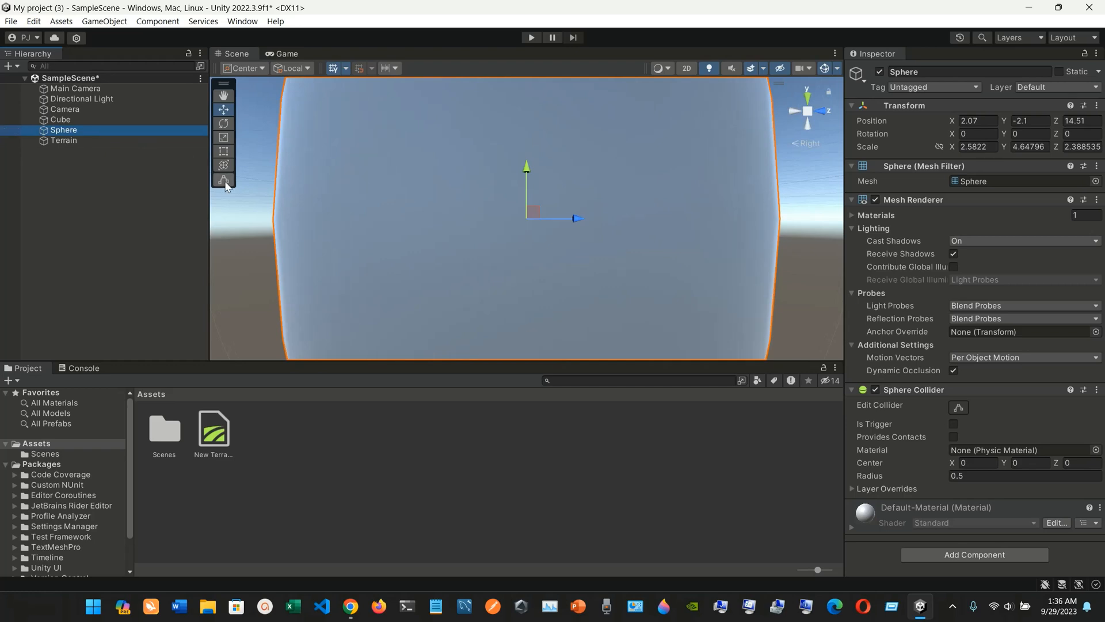
{"action": "left_click", "coordinate": [96, 140]}
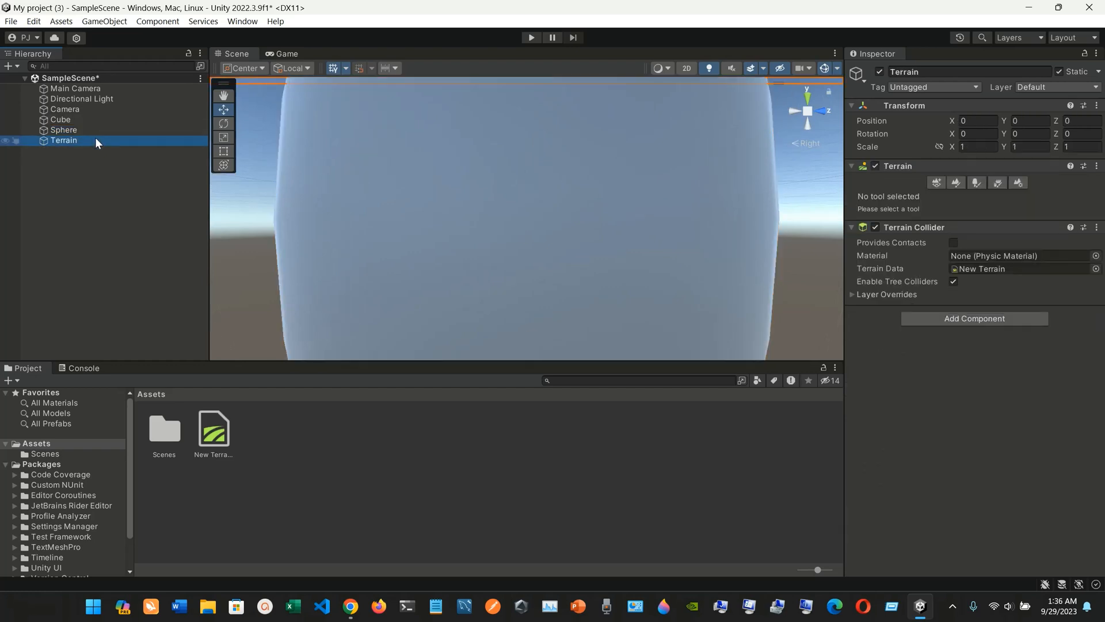
{"action": "left_click", "coordinate": [87, 122]}
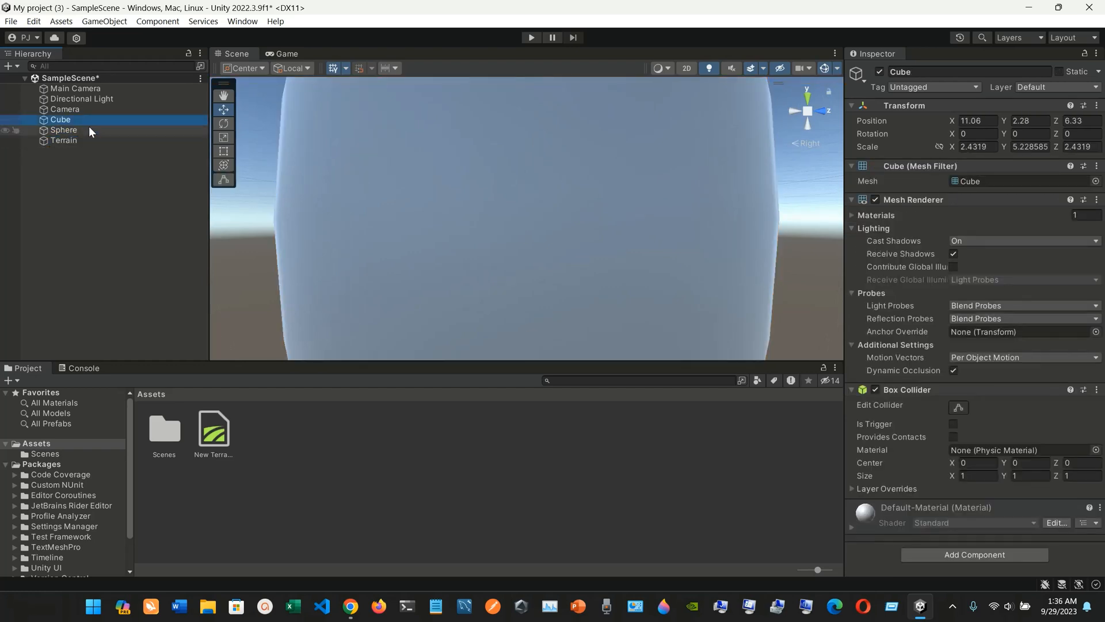
{"action": "double_click", "coordinate": [98, 139]}
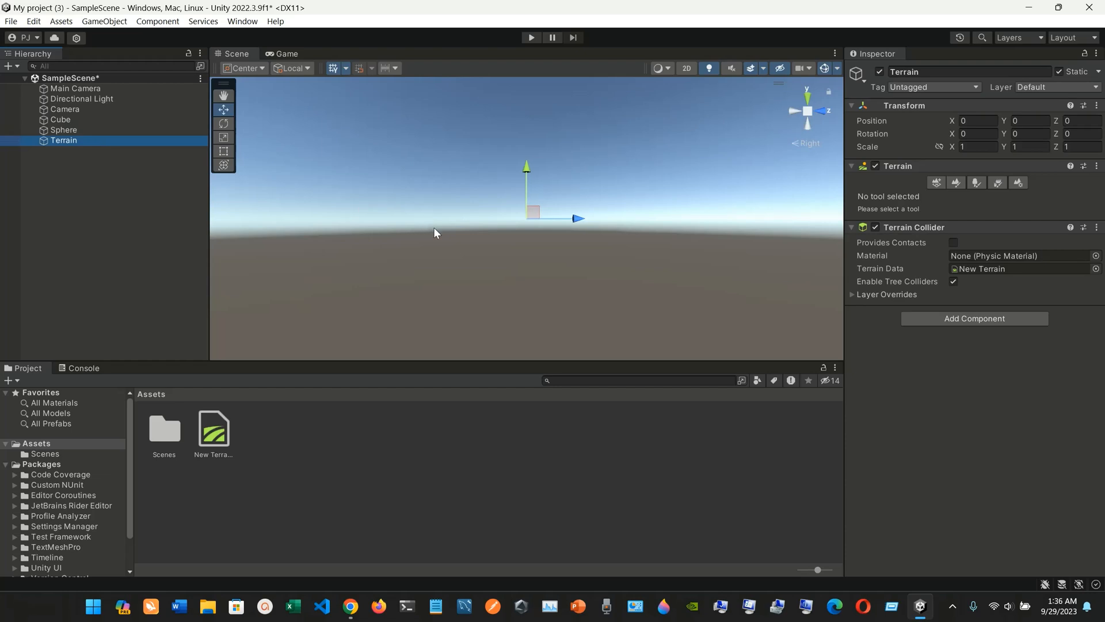
{"action": "left_click", "coordinate": [134, 121]}
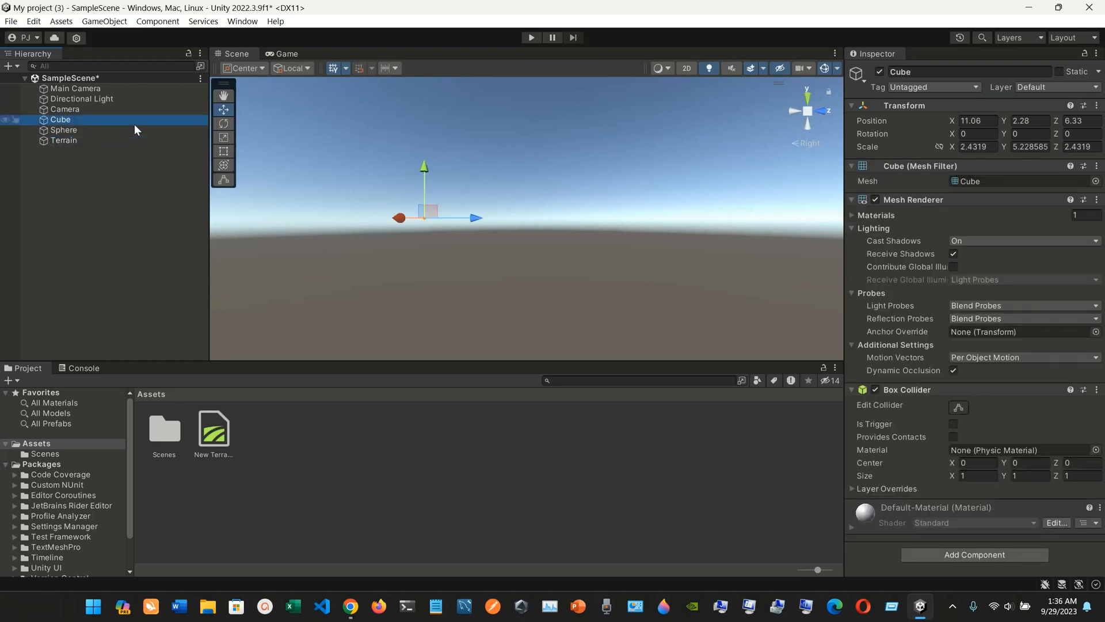
{"action": "left_click", "coordinate": [119, 110]}
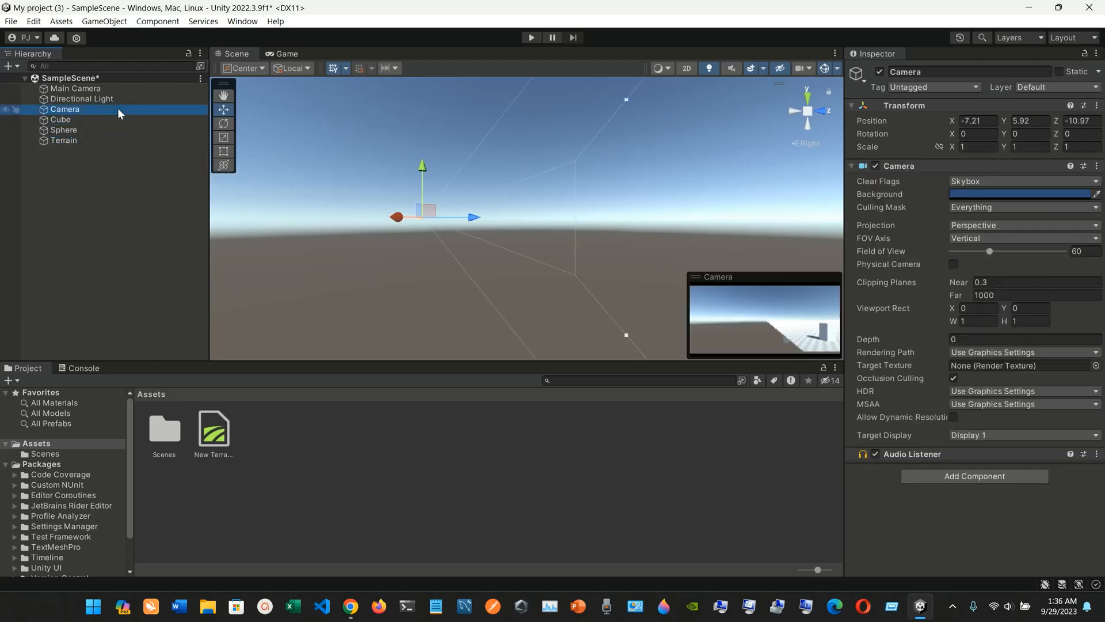
{"action": "left_click", "coordinate": [280, 55]}
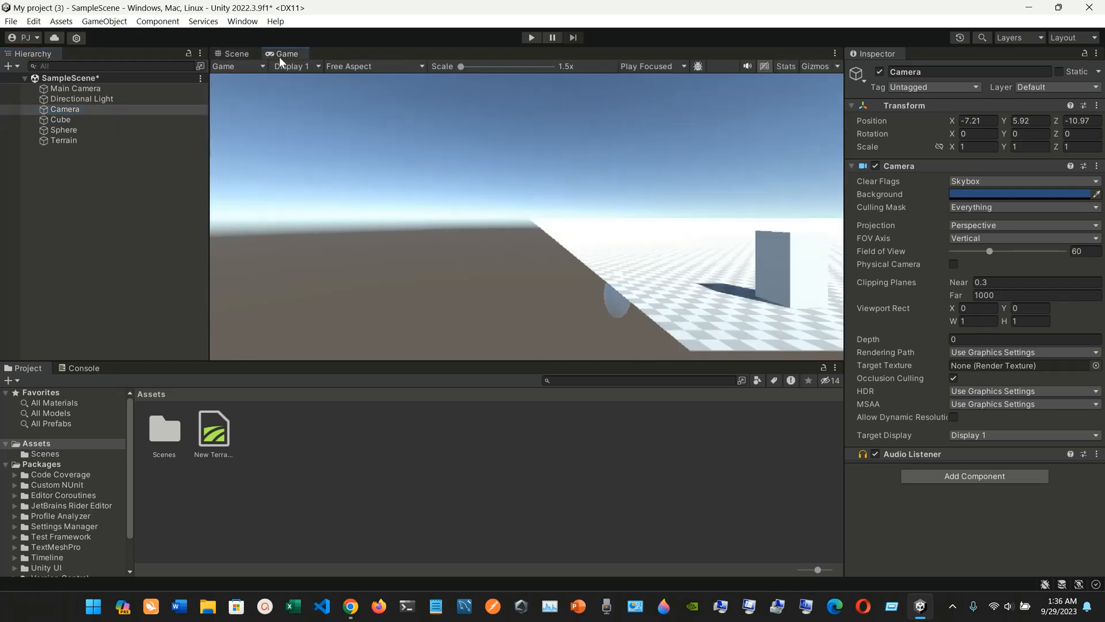
{"action": "left_click", "coordinate": [238, 54]}
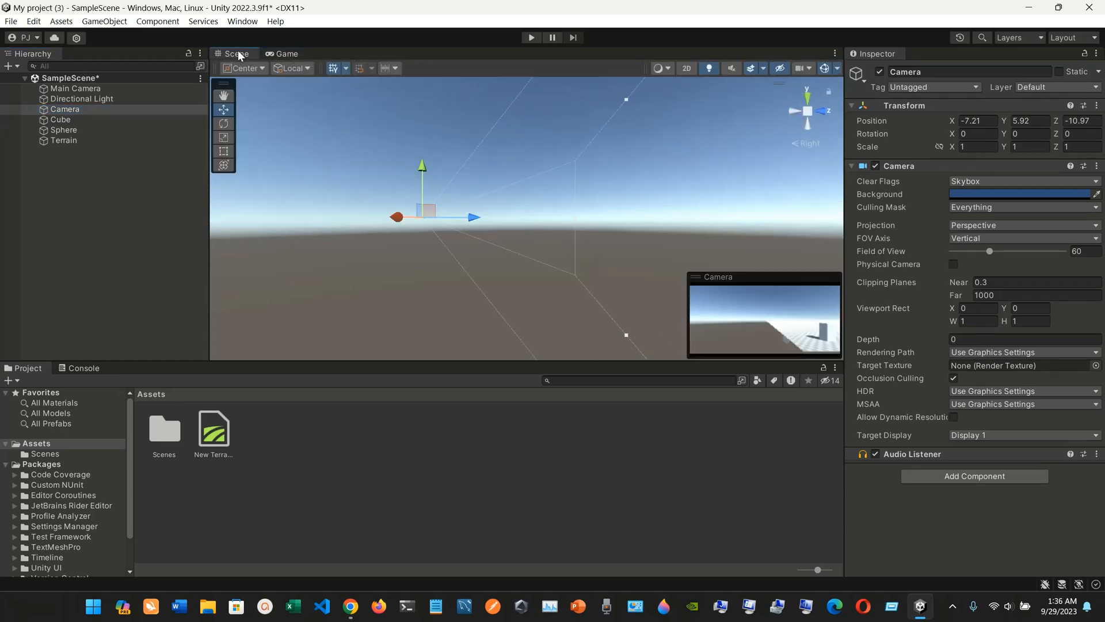
- Select the sphere and examine the terrain in the Scene view from the Top, Bottom, Back and Left orientations
{"action": "left_click", "coordinate": [113, 140]}
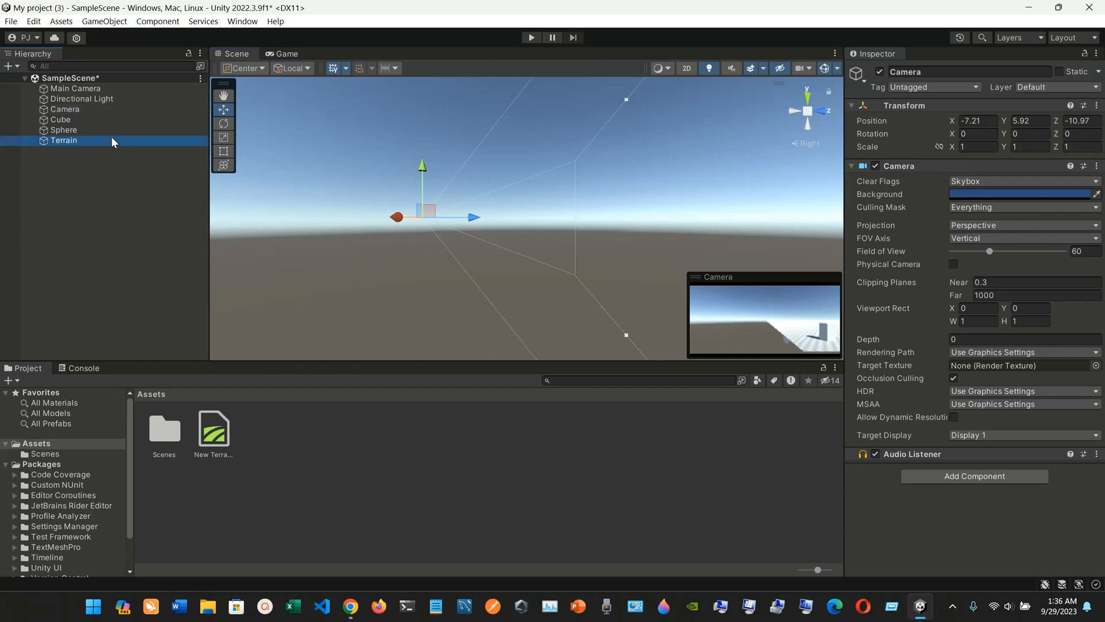
{"action": "left_click", "coordinate": [104, 131]}
{"action": "left_click", "coordinate": [434, 214]}
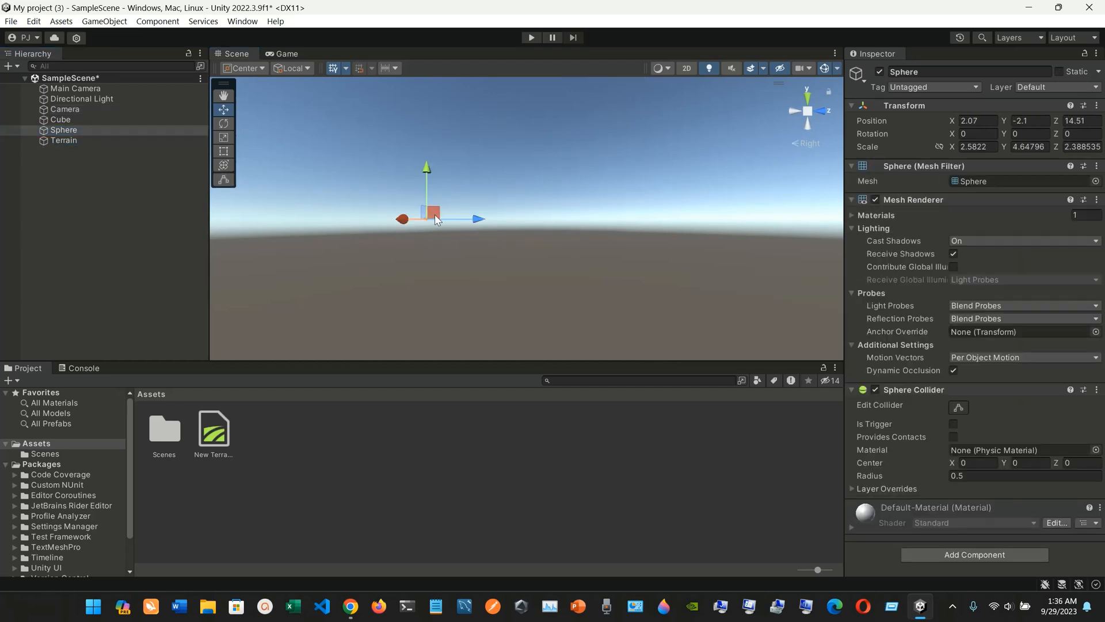
{"action": "scroll", "coordinate": [434, 214], "scroll_direction": "up", "scroll_amount": 3}
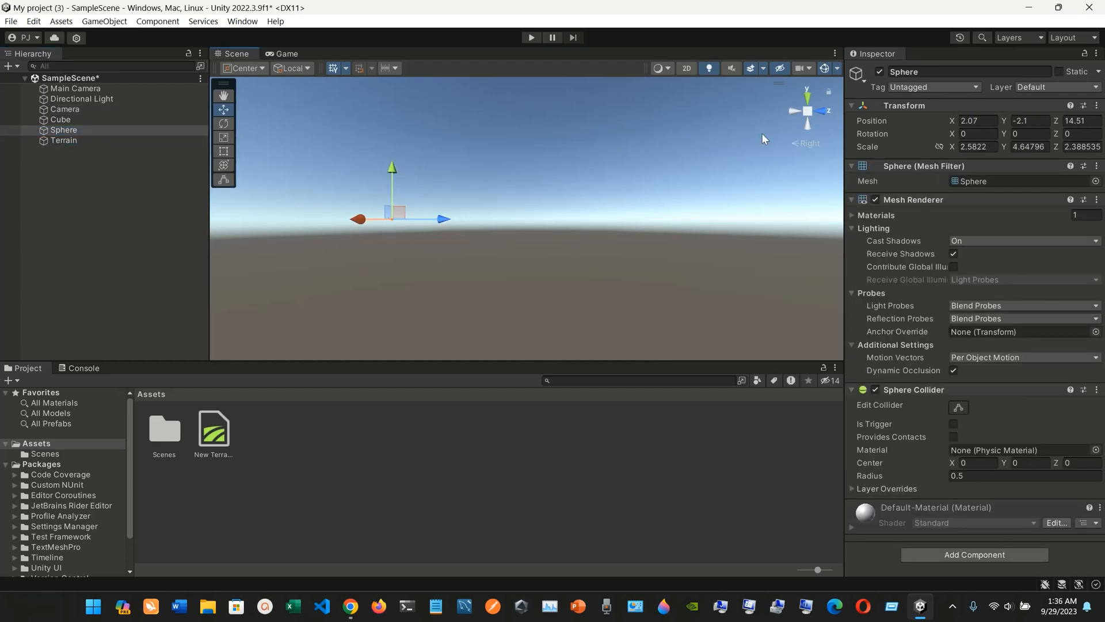
{"action": "left_click", "coordinate": [808, 96]}
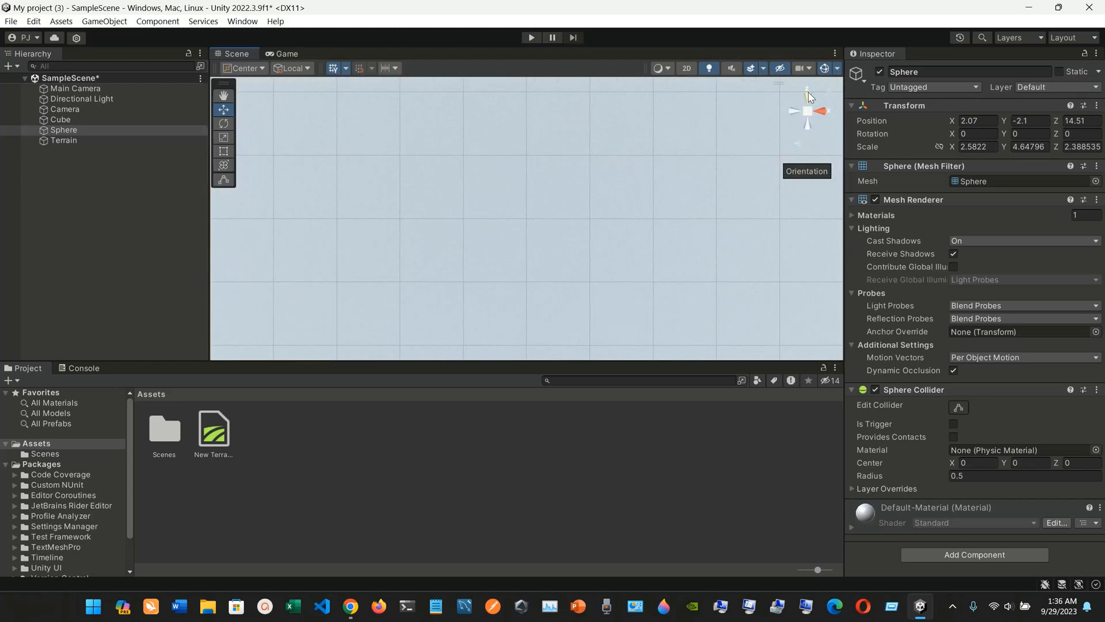
{"action": "scroll", "coordinate": [695, 209], "scroll_direction": "down", "scroll_amount": 2}
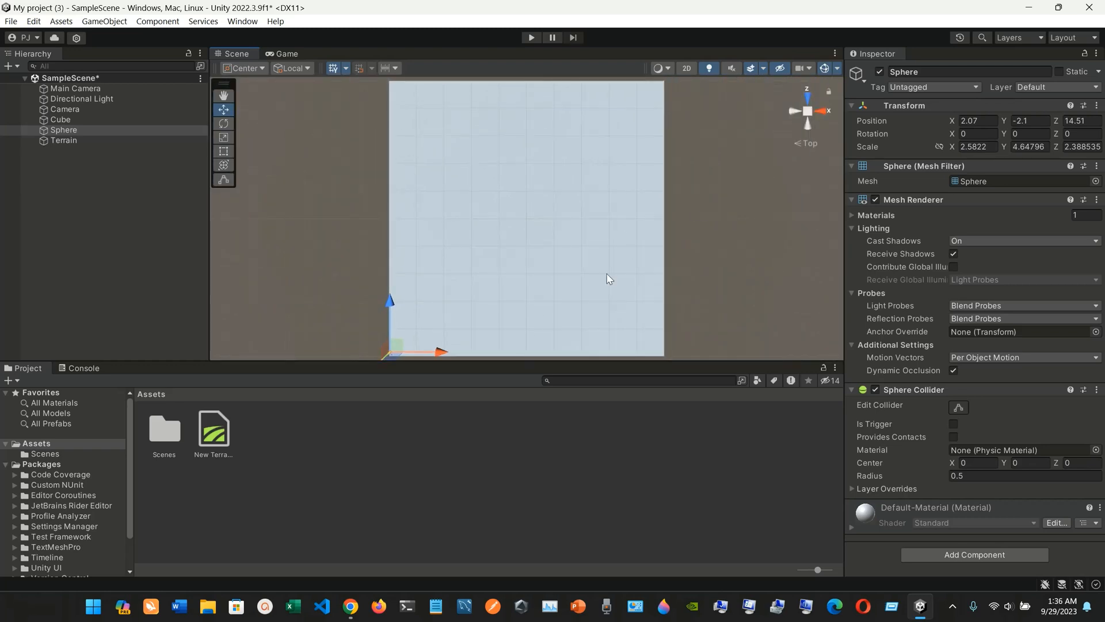
{"action": "scroll", "coordinate": [546, 321], "scroll_direction": "down", "scroll_amount": 3}
{"action": "scroll", "coordinate": [547, 320], "scroll_direction": "up", "scroll_amount": 2}
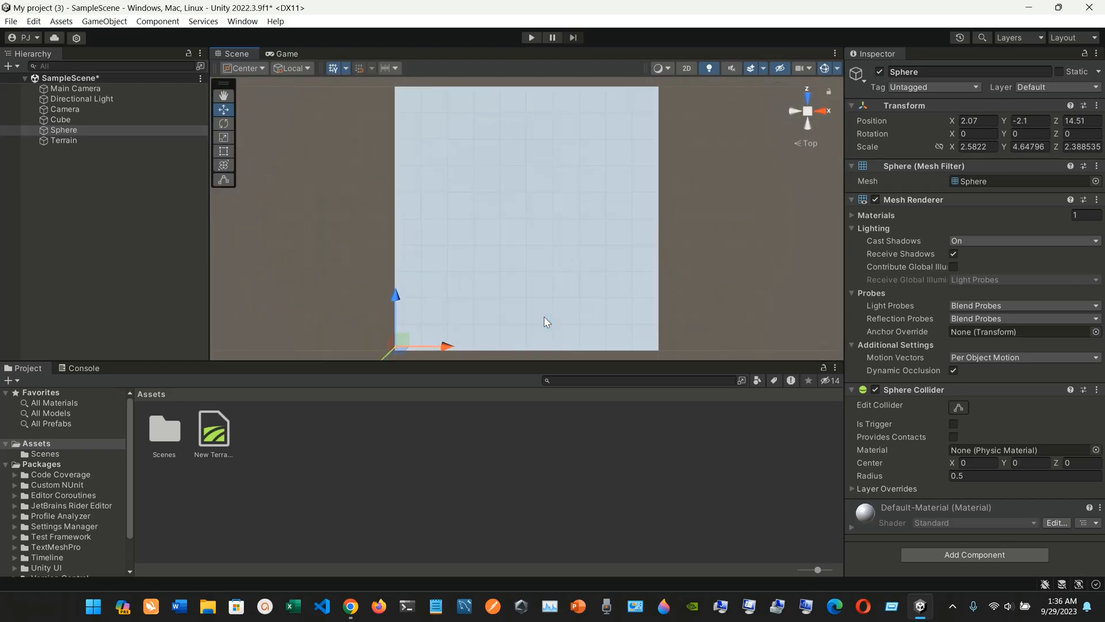
{"action": "left_click", "coordinate": [793, 110]}
{"action": "left_click", "coordinate": [810, 121]}
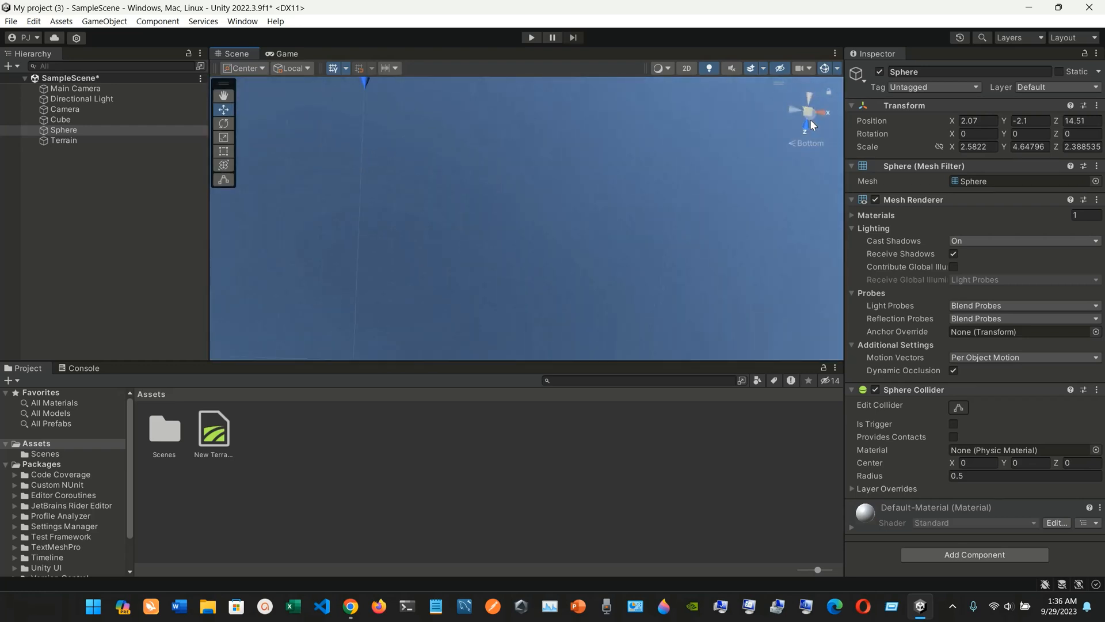
{"action": "left_click", "coordinate": [807, 99]}
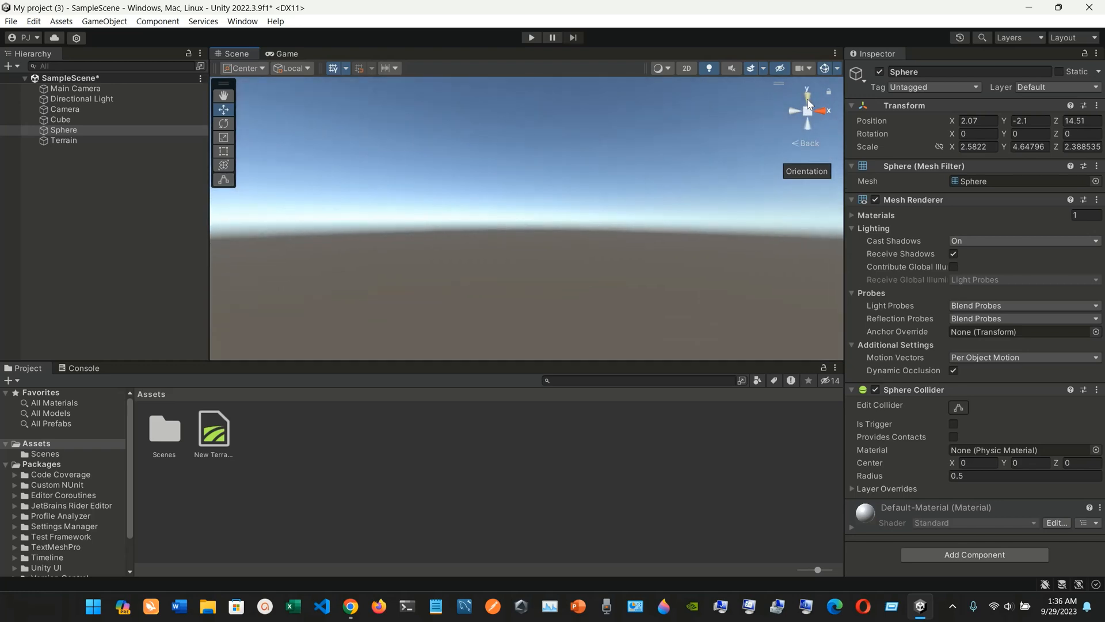
{"action": "left_click", "coordinate": [790, 112]}
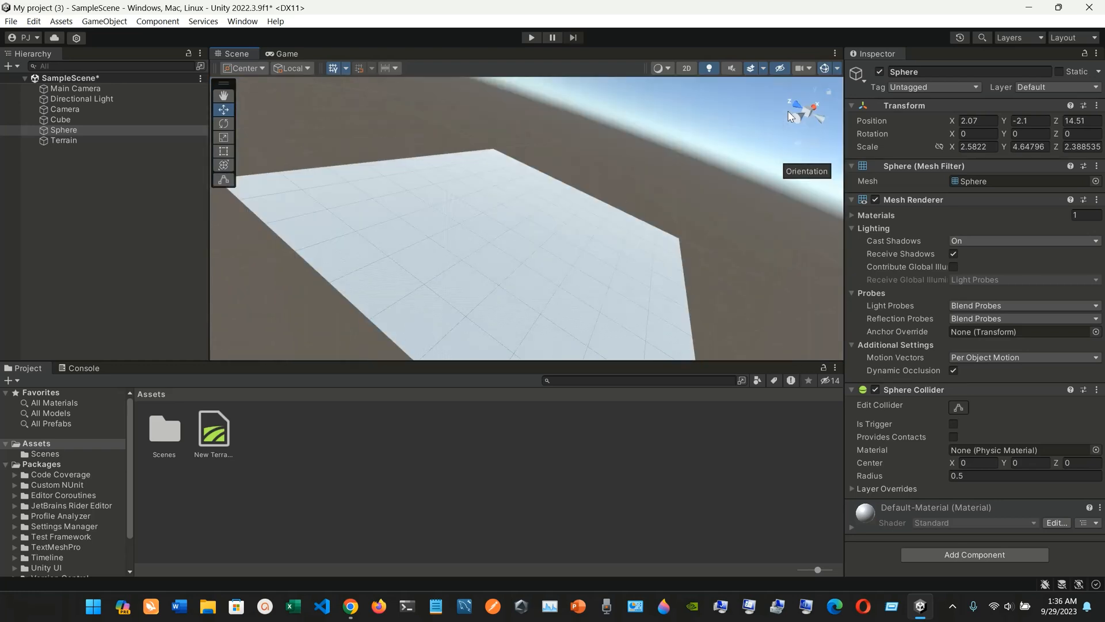
- Inspect the terrain and the second camera, frame the sphere in the Scene view, and compare it with the cube
{"action": "left_click", "coordinate": [86, 141]}
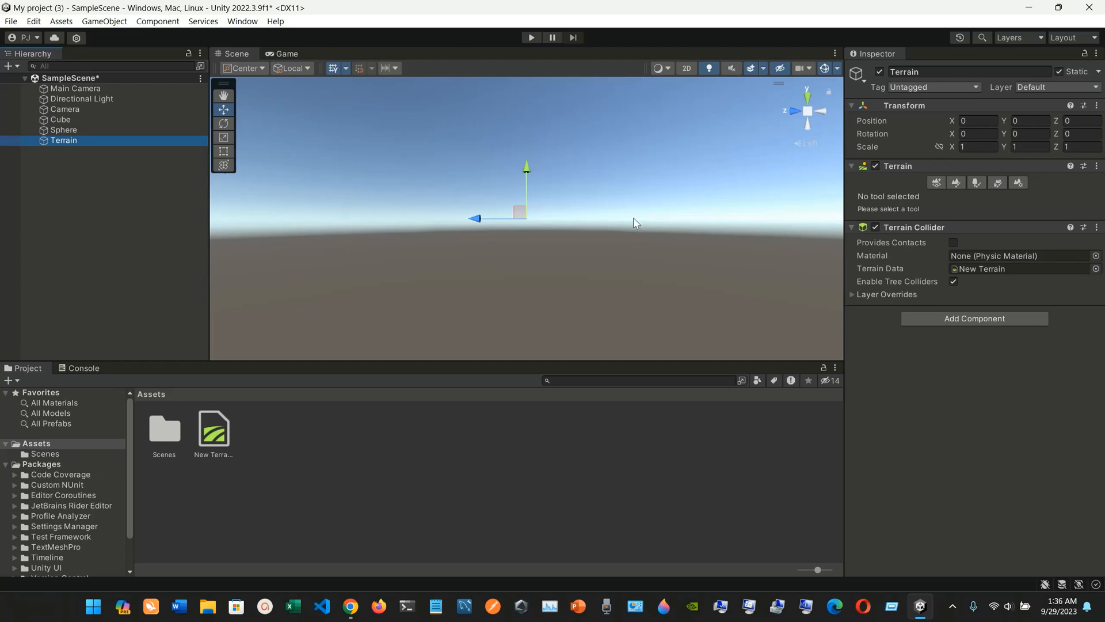
{"action": "left_click", "coordinate": [91, 111]}
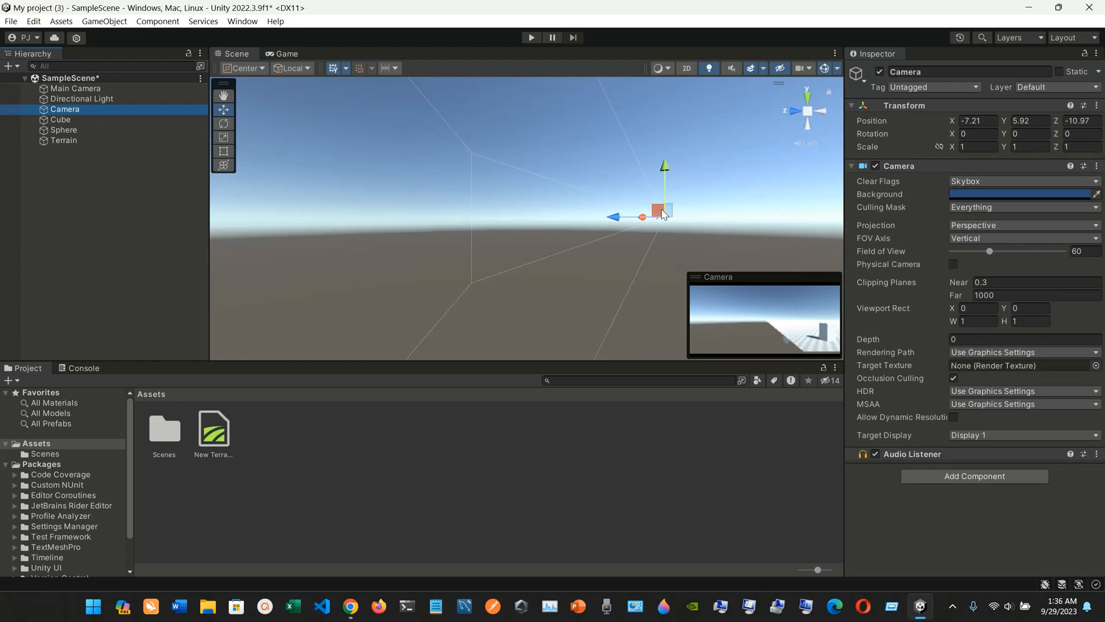
{"action": "left_click", "coordinate": [136, 131]}
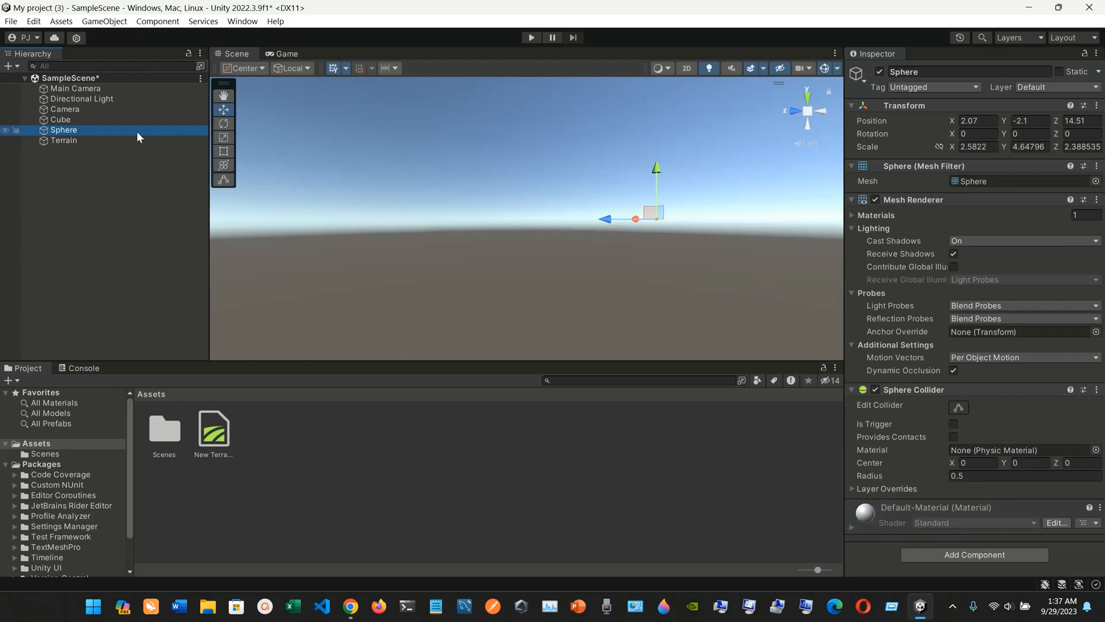
{"action": "left_click", "coordinate": [653, 214]}
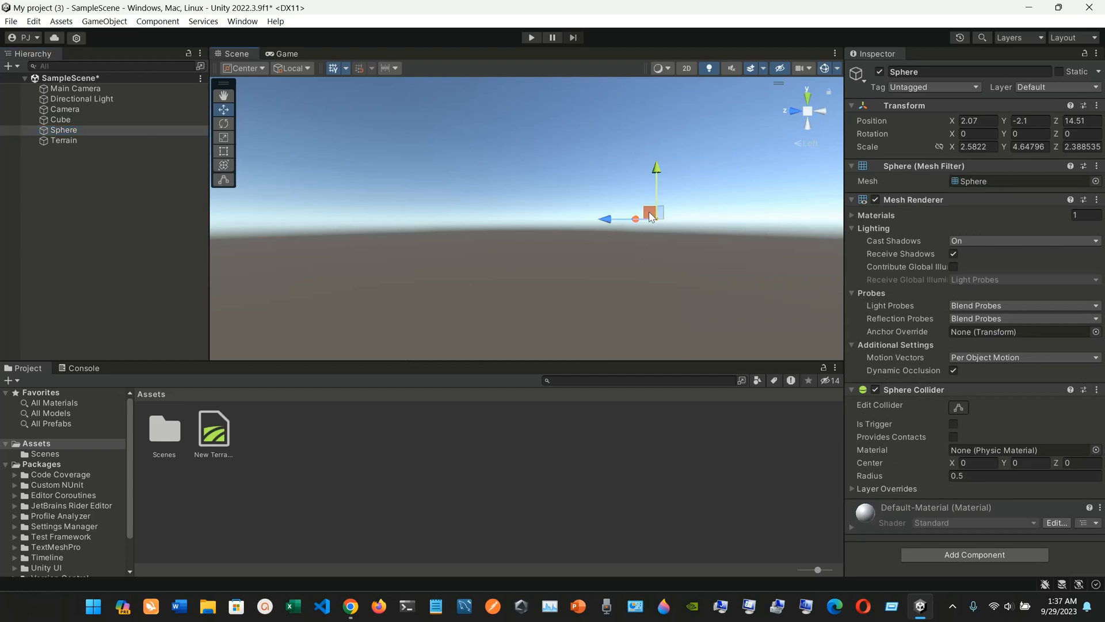
{"action": "double_click", "coordinate": [122, 130]}
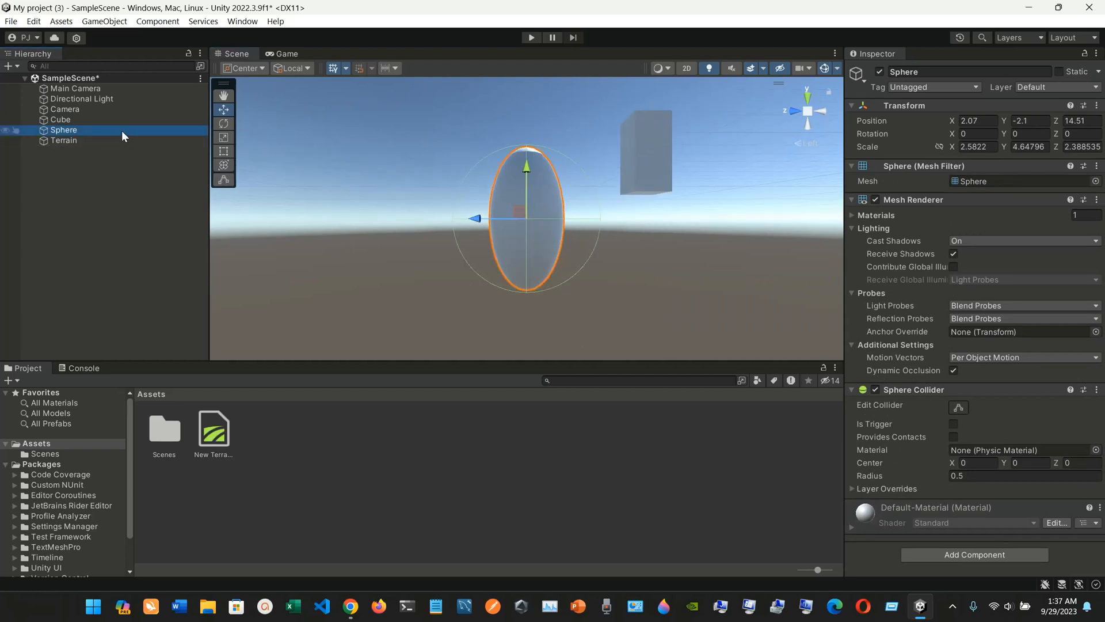
{"action": "left_click", "coordinate": [678, 261]}
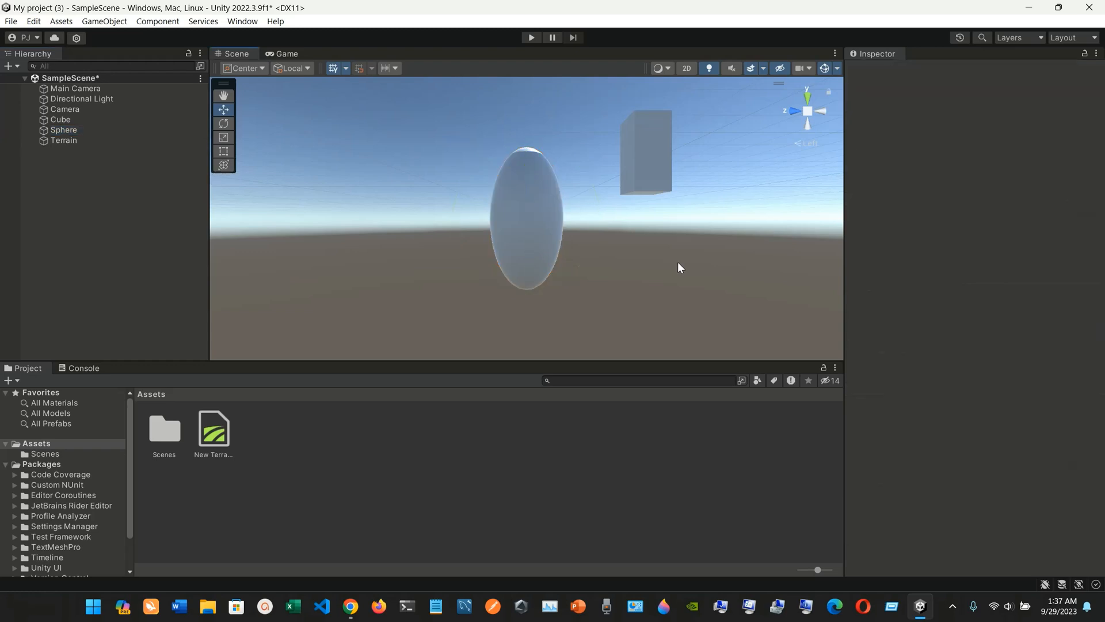
{"action": "left_click", "coordinate": [645, 180]}
{"action": "left_click", "coordinate": [521, 236]}
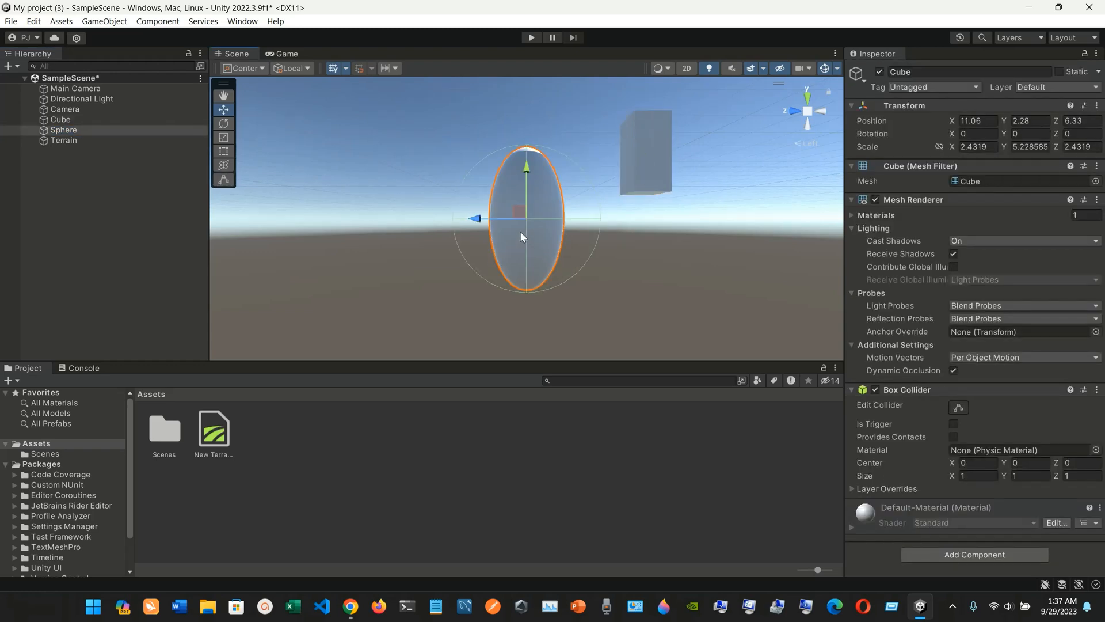
- Compare the sphere's placement in the Game view with the Scene view, and bring the cube and terrain into view with the Hand tool
{"action": "left_click", "coordinate": [287, 54]}
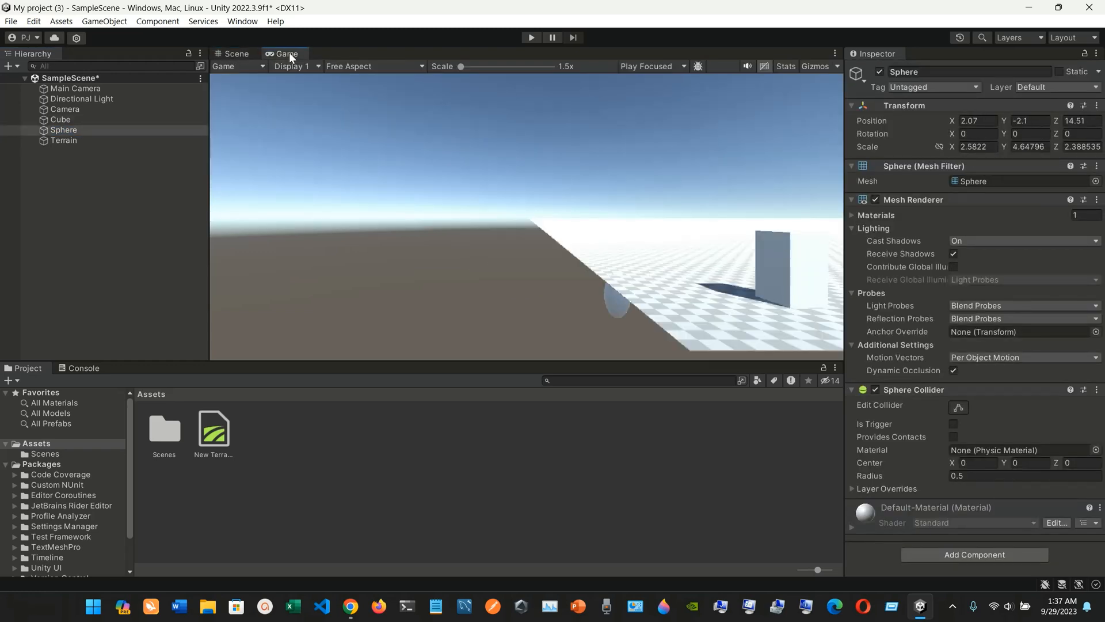
{"action": "left_click", "coordinate": [235, 51]}
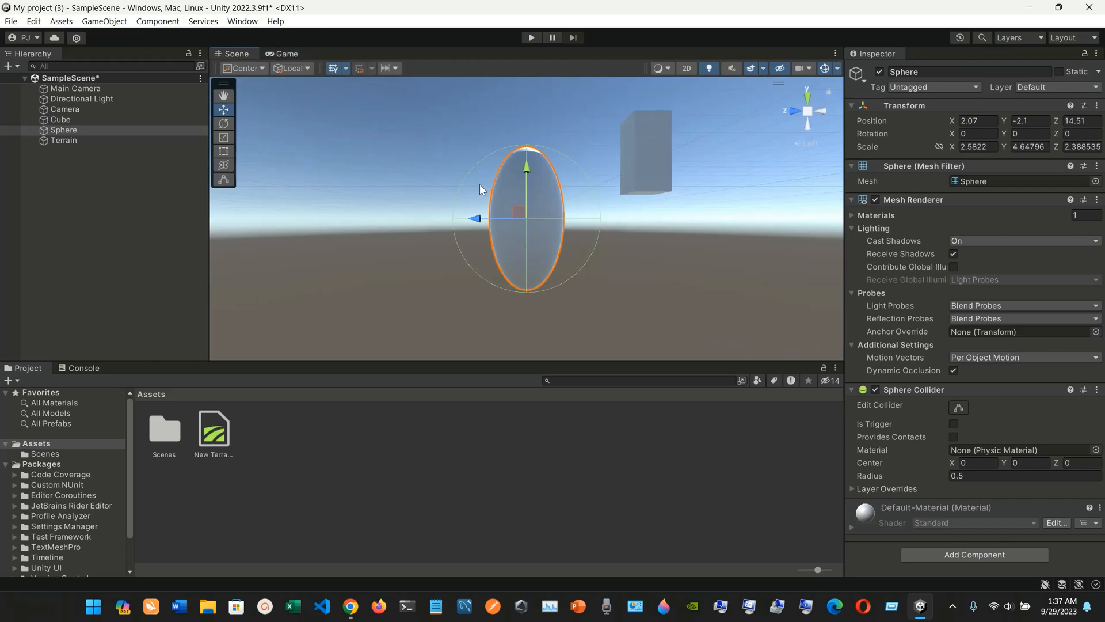
{"action": "left_click", "coordinate": [534, 204]}
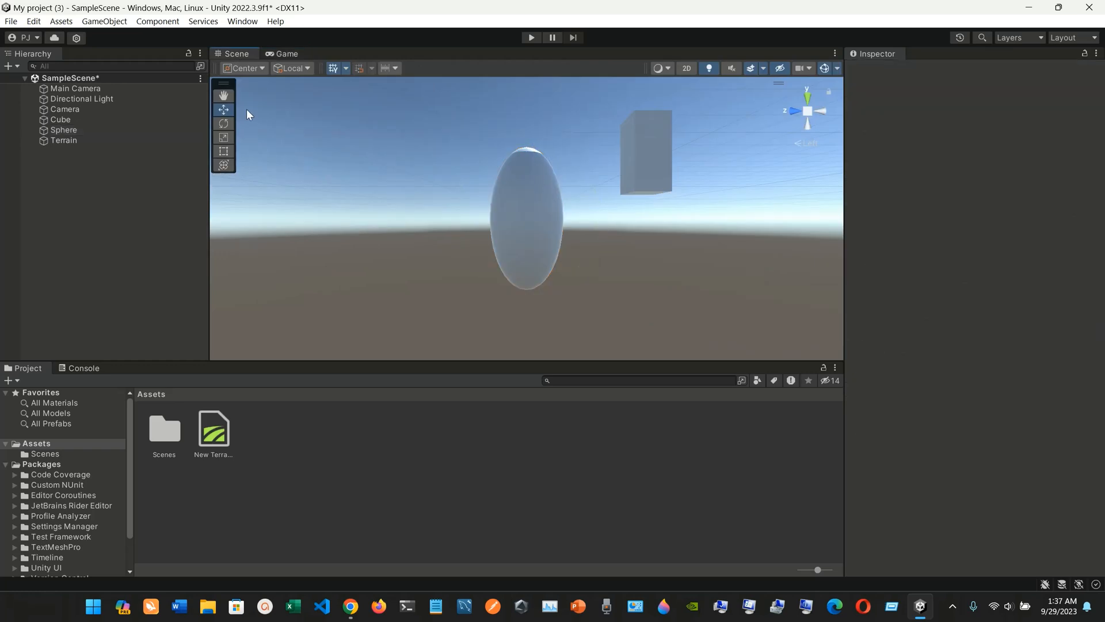
{"action": "left_click", "coordinate": [224, 96]}
{"action": "left_click_drag", "start_coordinate": [513, 252], "coordinate": [528, 236]}
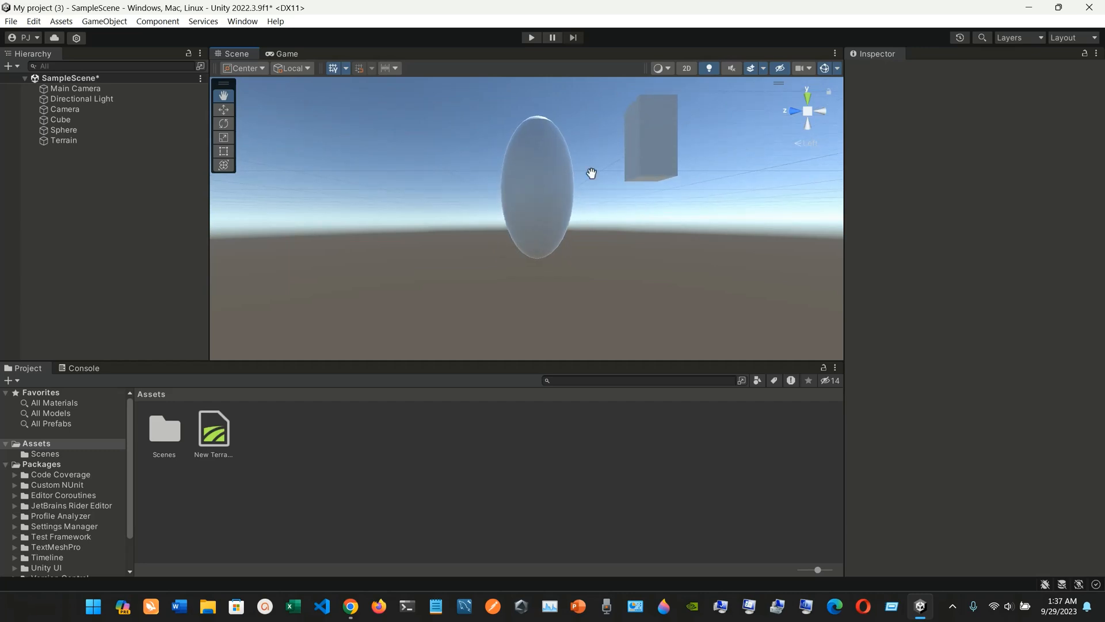
{"action": "left_click", "coordinate": [286, 53]}
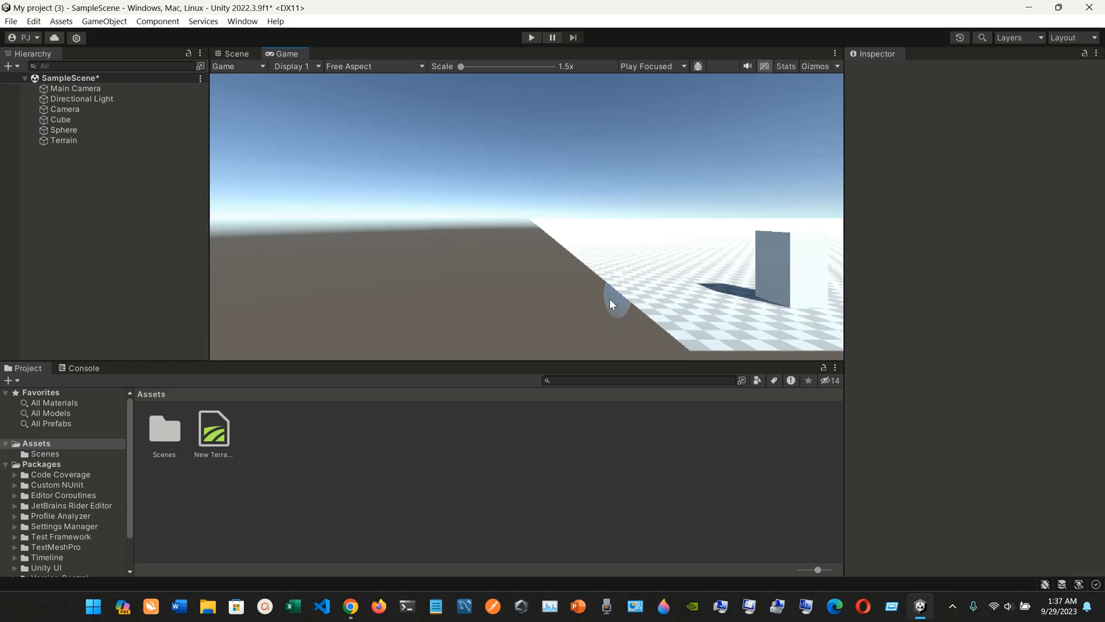
{"action": "left_click", "coordinate": [233, 56]}
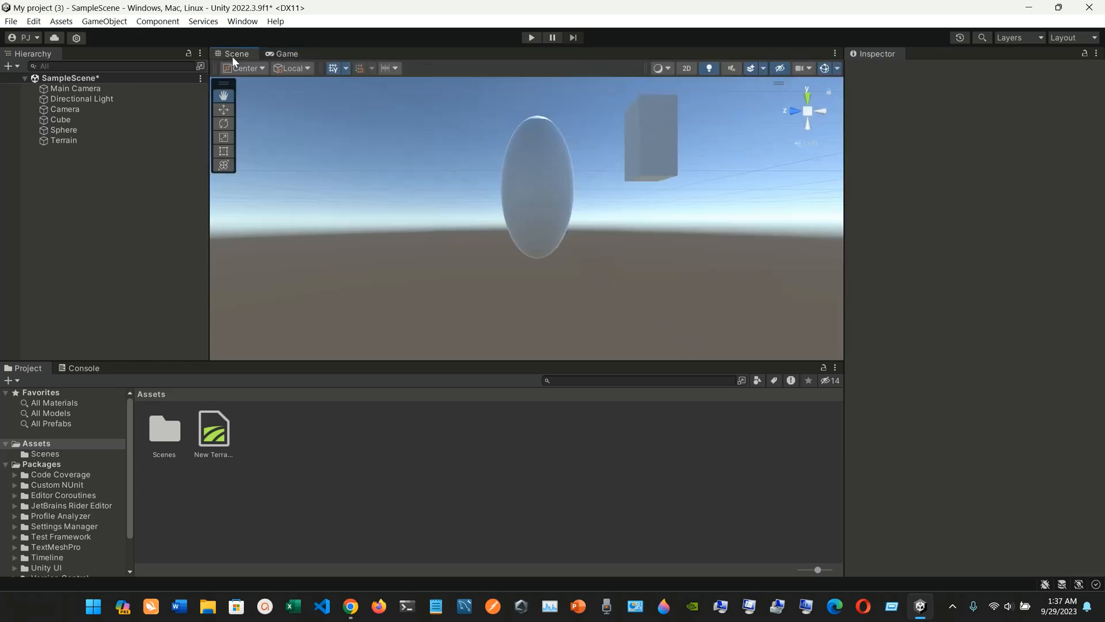
{"action": "left_click_drag", "start_coordinate": [637, 140], "coordinate": [550, 204]}
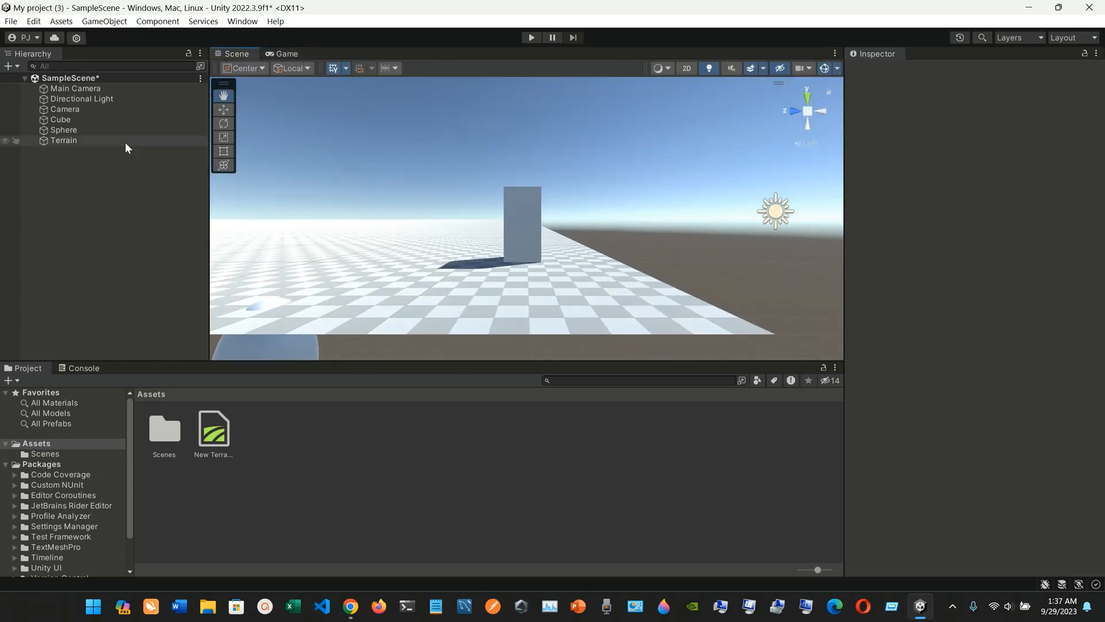
- Check the cube's position for reference, and set the sphere's position to X 11 and Y 2
{"action": "left_click", "coordinate": [88, 120]}
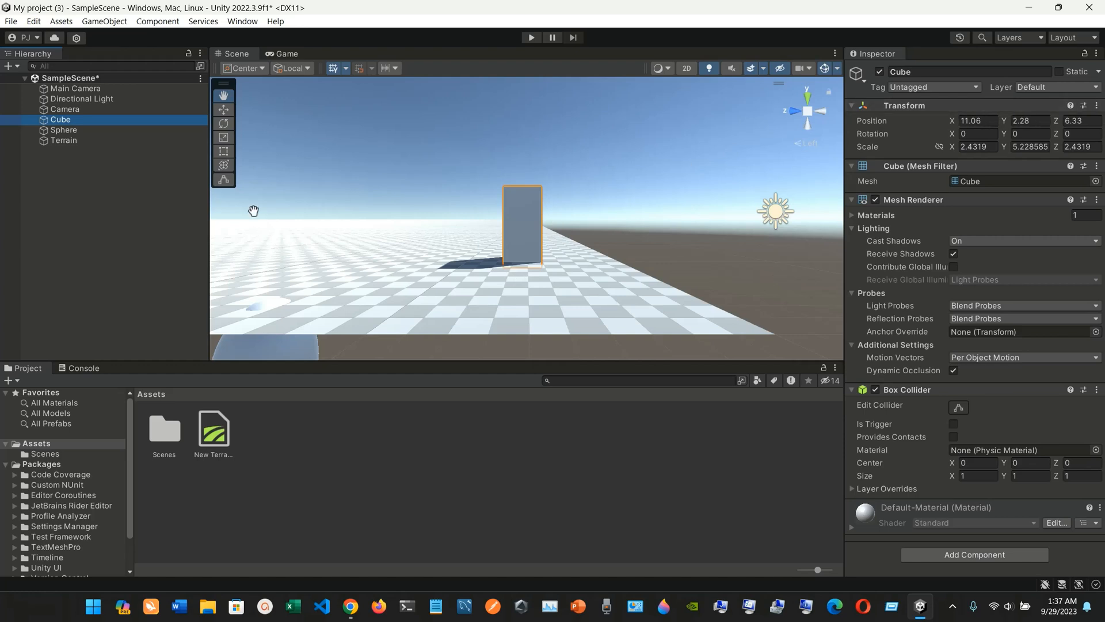
{"action": "left_click", "coordinate": [115, 133]}
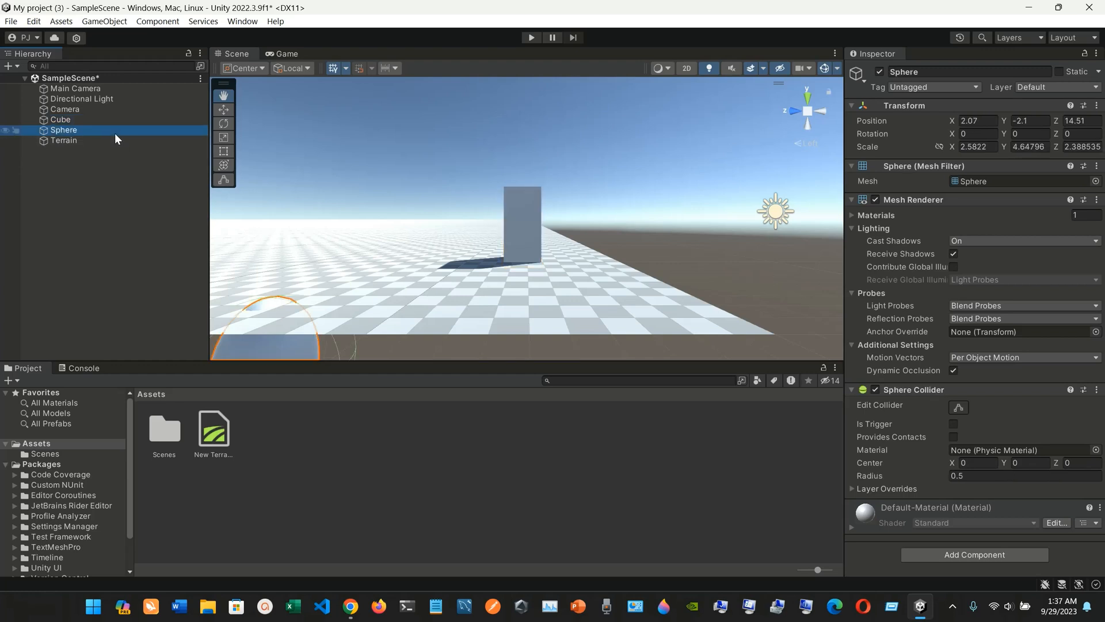
{"action": "left_click", "coordinate": [115, 133]}
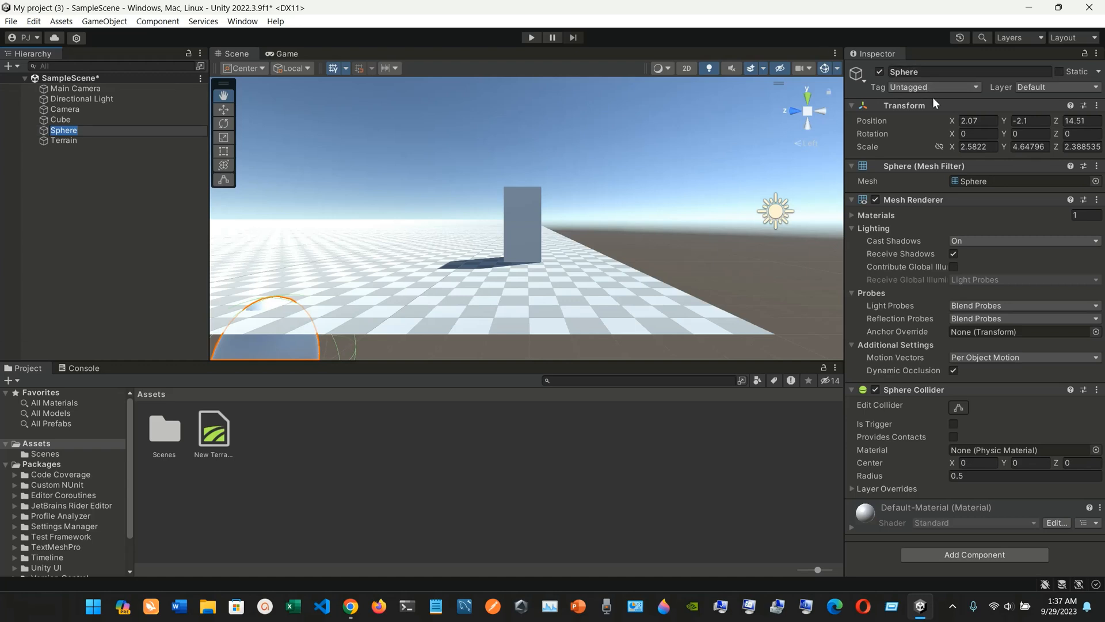
{"action": "left_click", "coordinate": [994, 118]}
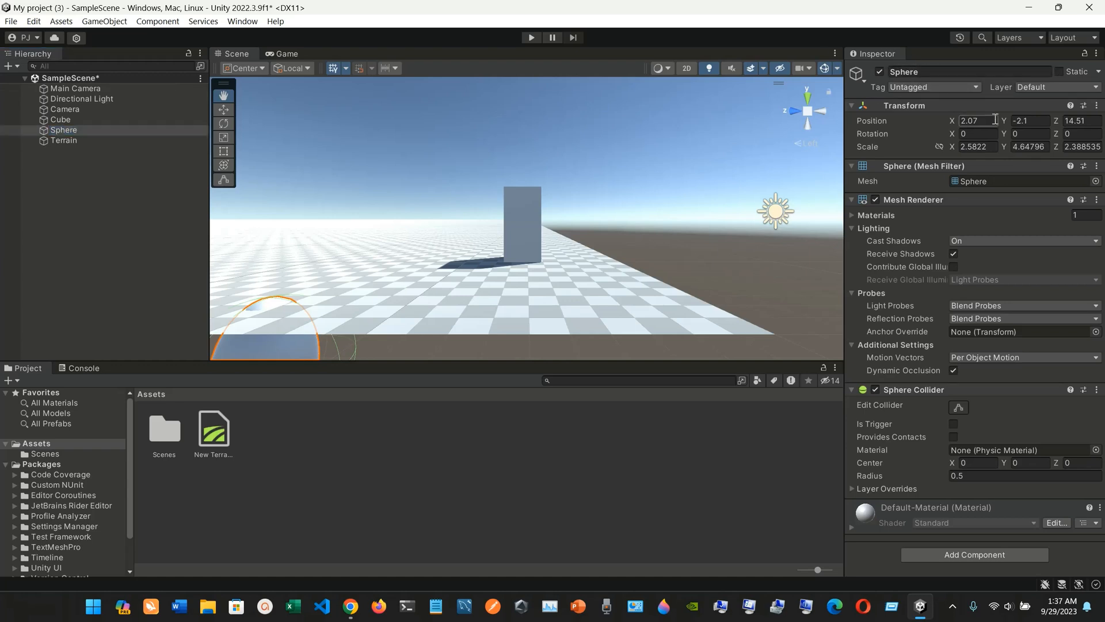
{"action": "type", "text": "11"}
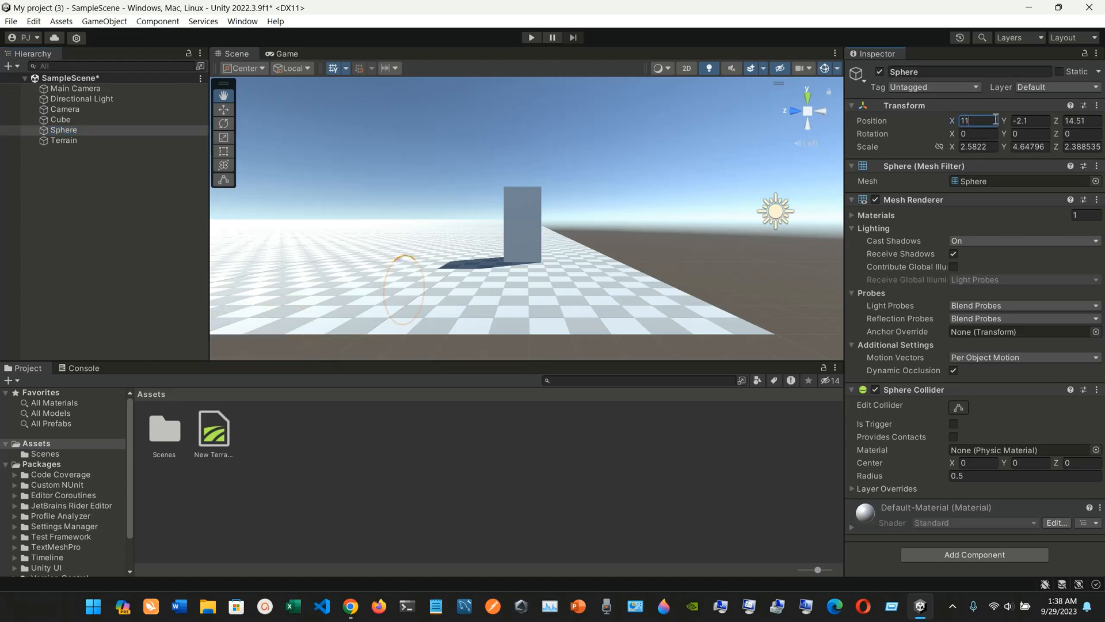
{"action": "left_click", "coordinate": [1030, 121]}
{"action": "key", "text": "BackSpace"}
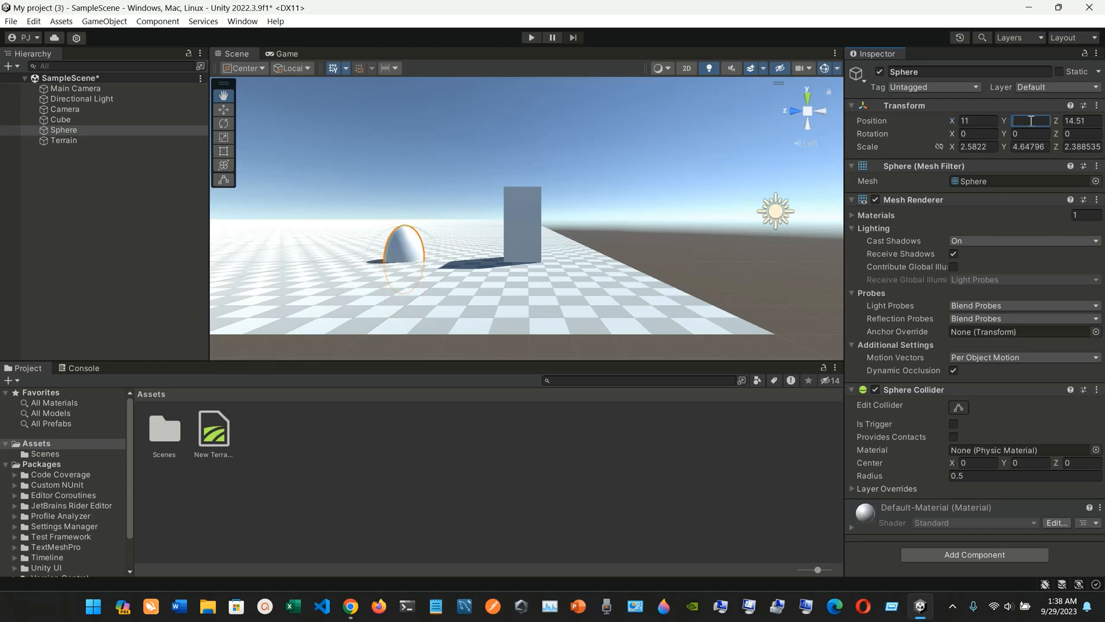
{"action": "type", "text": "2"}
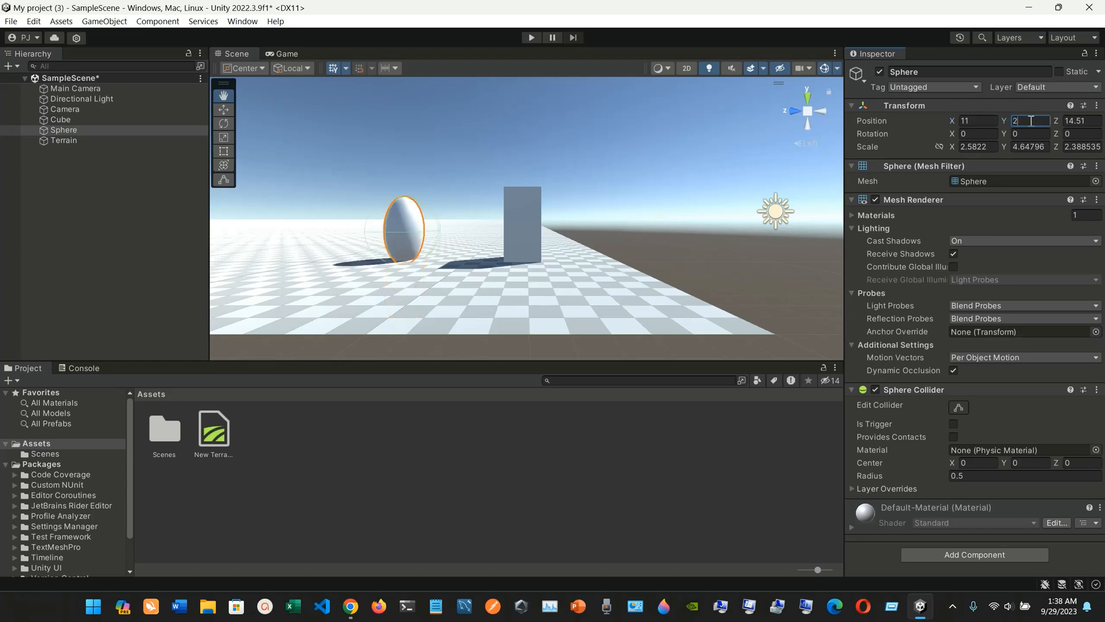
- Try Z positions of -6, 3 and 9 for the sphere, and set its Z position to 15
{"action": "left_click", "coordinate": [1091, 121]}
{"action": "key", "text": "BackSpace"}
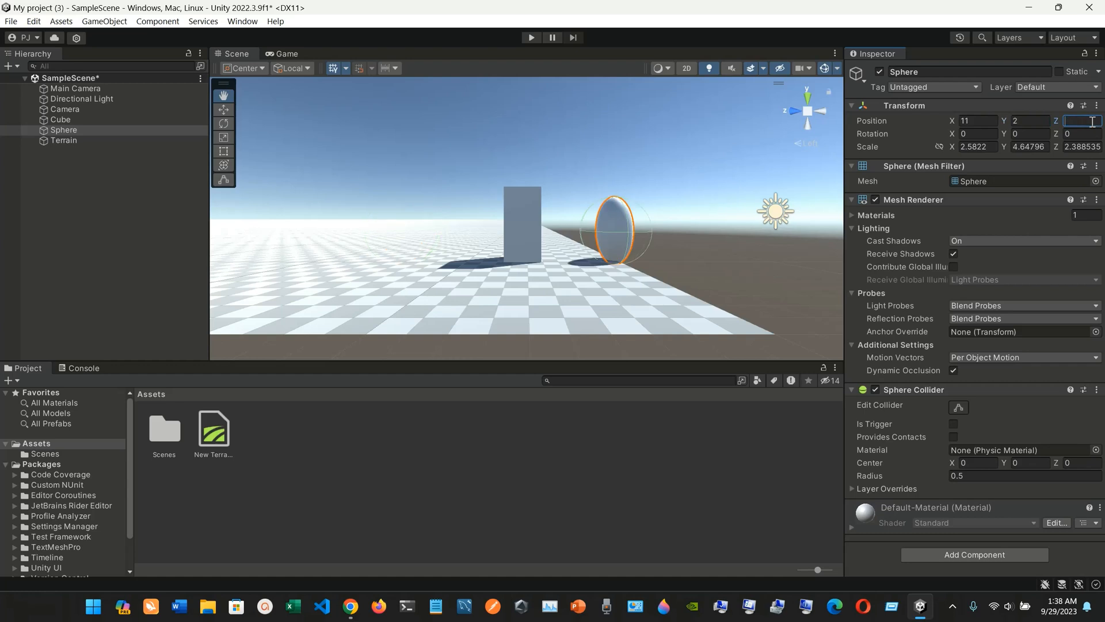
{"action": "type", "text": "-6"}
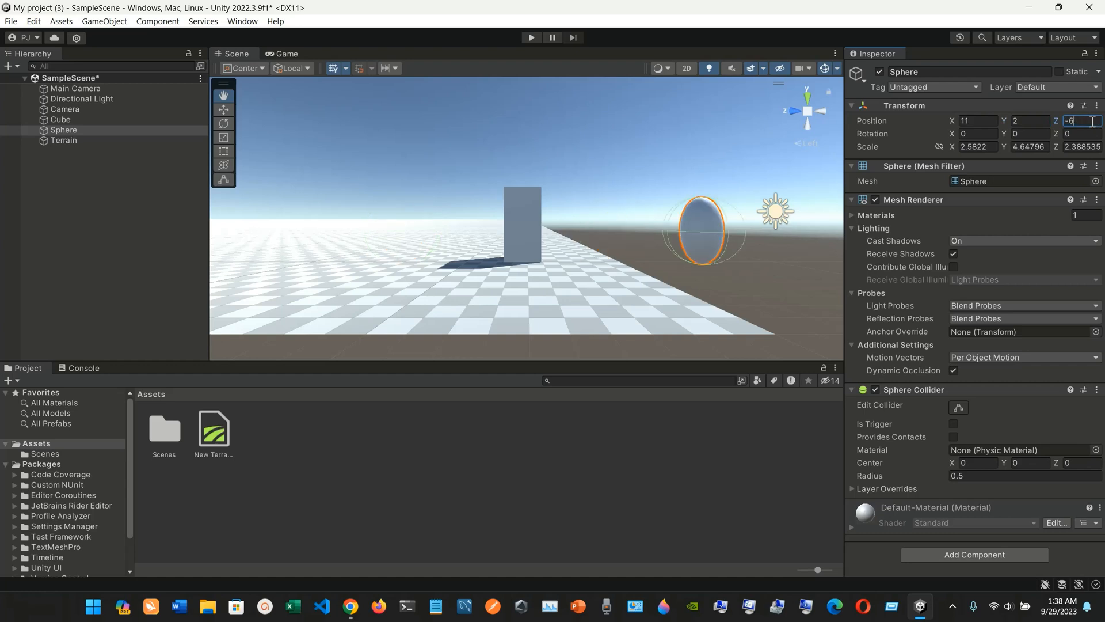
{"action": "key", "text": "BackSpace"}
{"action": "type", "text": "3"}
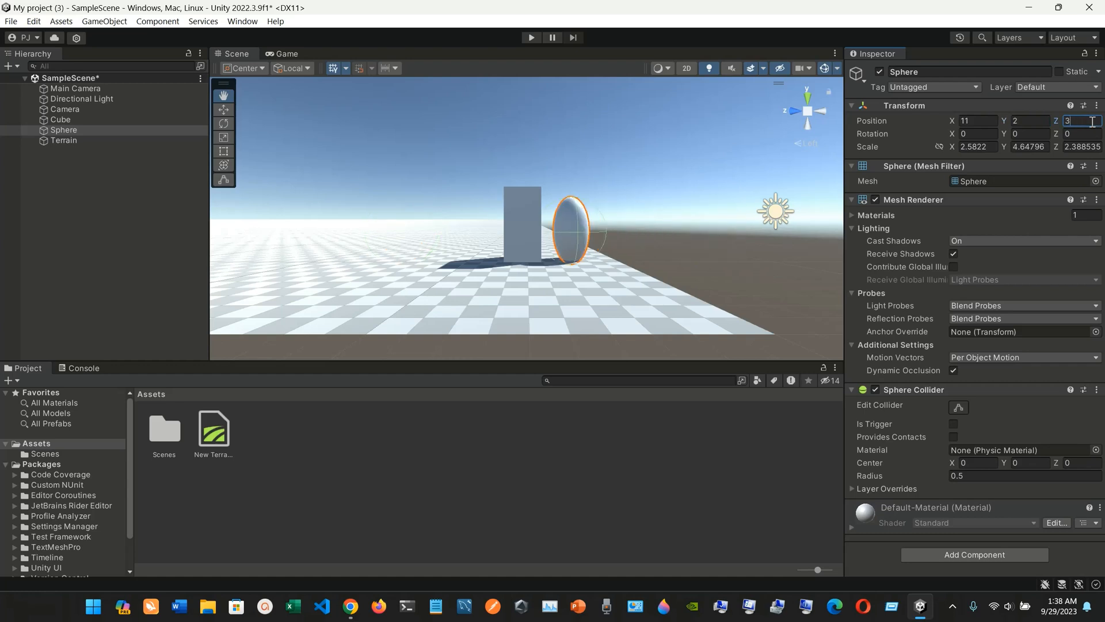
{"action": "key", "text": "BackSpace"}
{"action": "type", "text": "9"}
{"action": "key", "text": "BackSpace"}
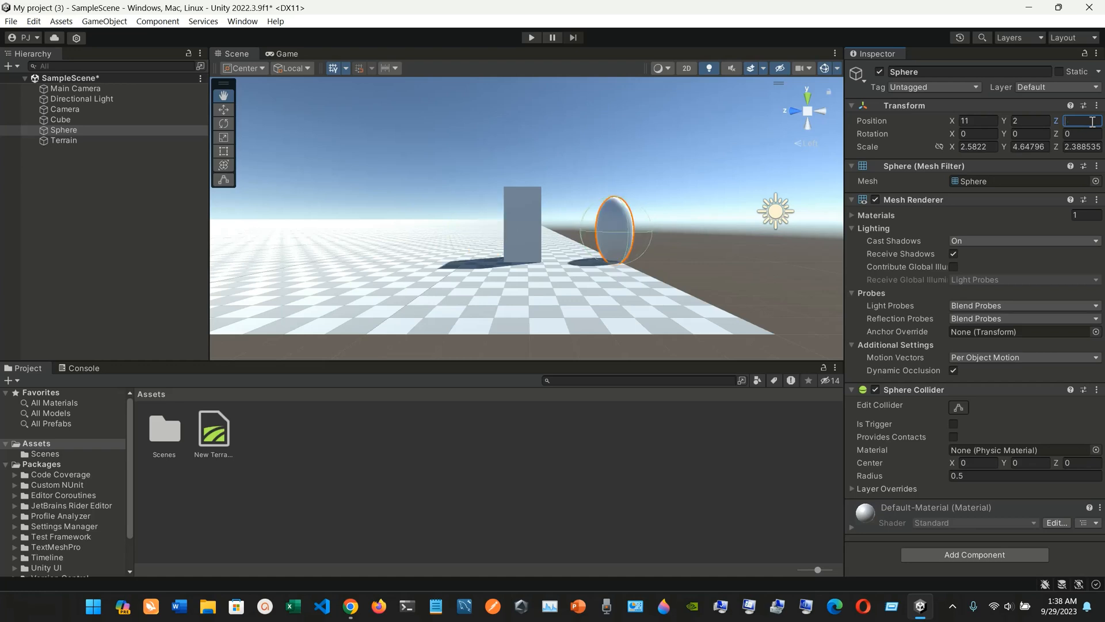
{"action": "type", "text": "15"}
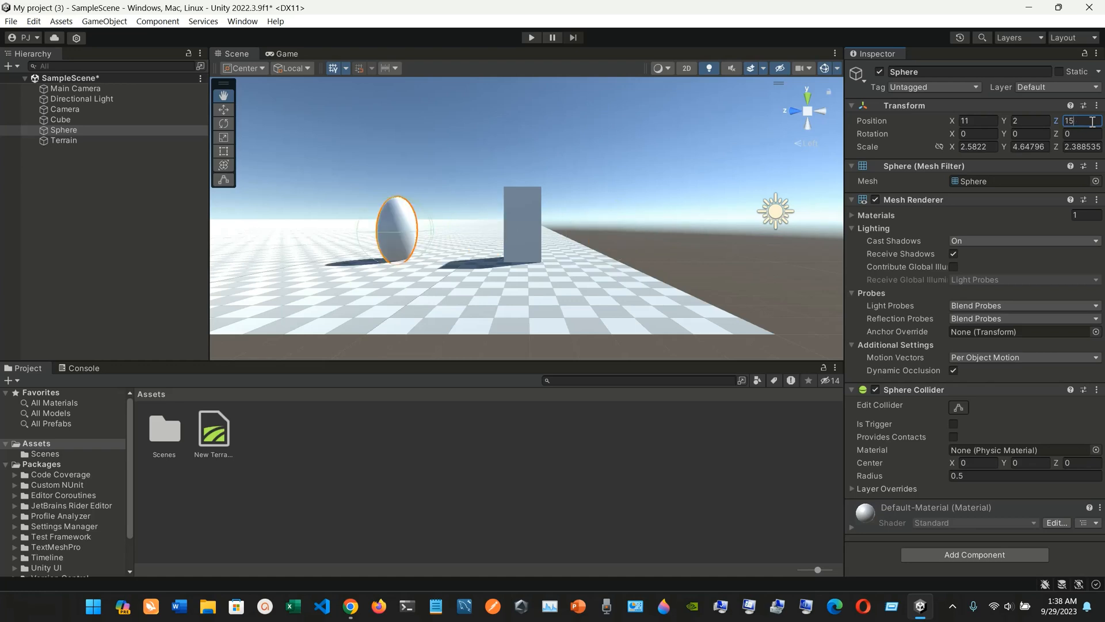
- Compare the sphere's placement beside the cube in the Game view and the Scene view
{"action": "left_click", "coordinate": [781, 184]}
{"action": "left_click", "coordinate": [282, 53]}
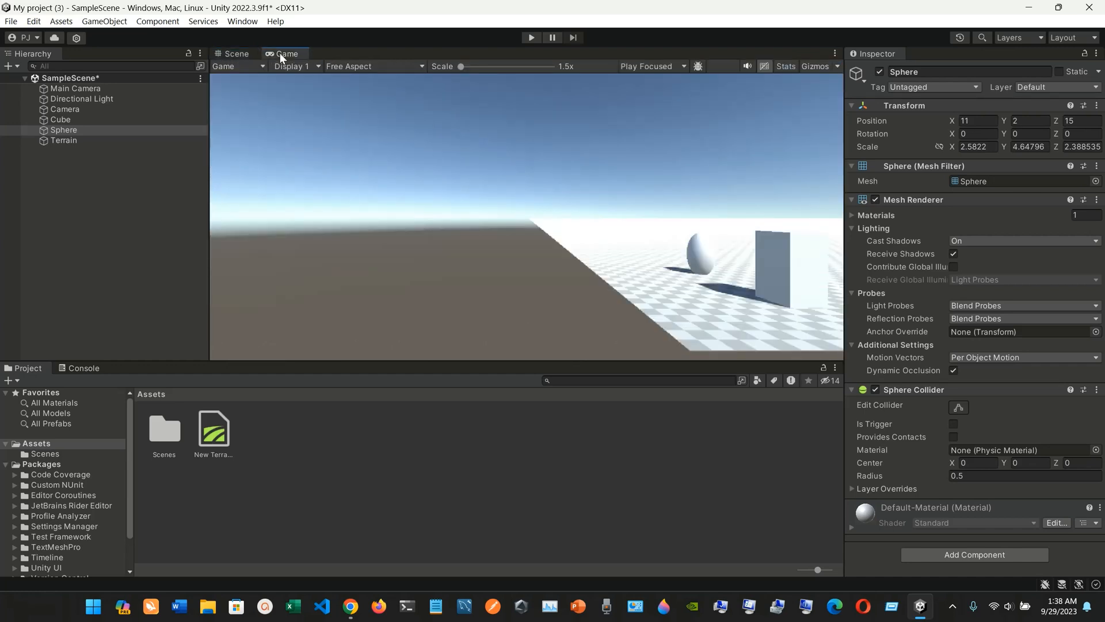
{"action": "left_click", "coordinate": [230, 52]}
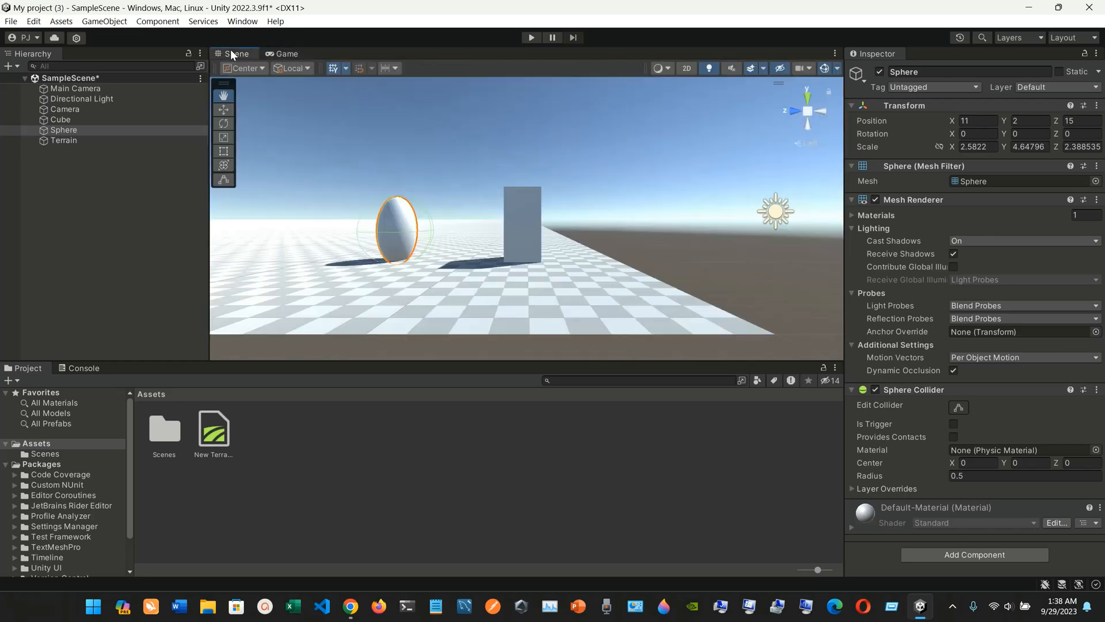
{"action": "left_click", "coordinate": [262, 53]}
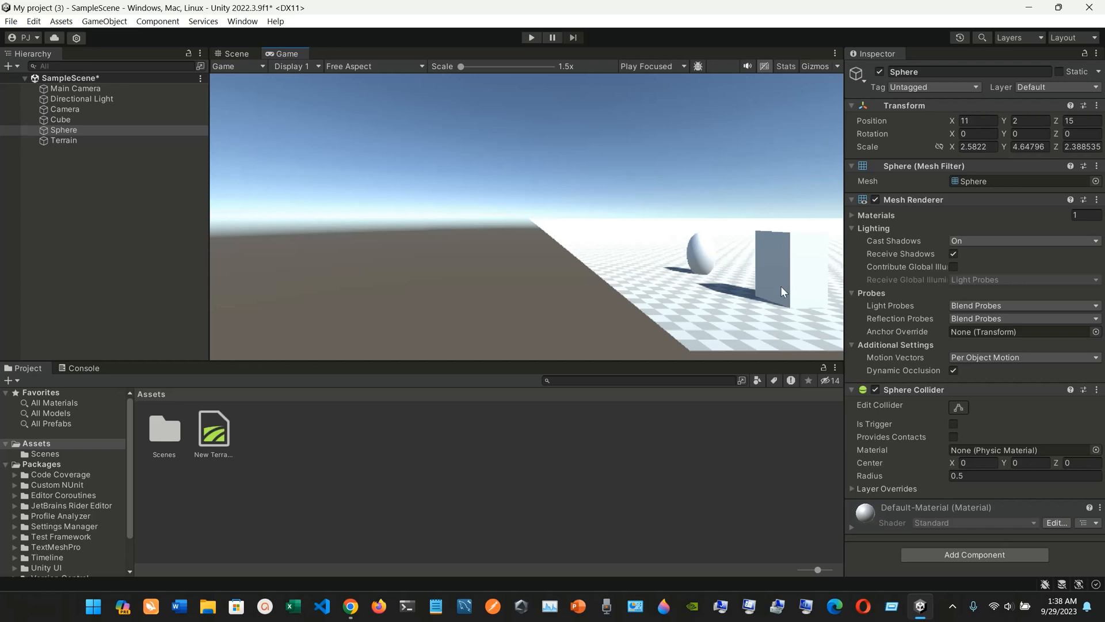
{"action": "left_click", "coordinate": [228, 53]}
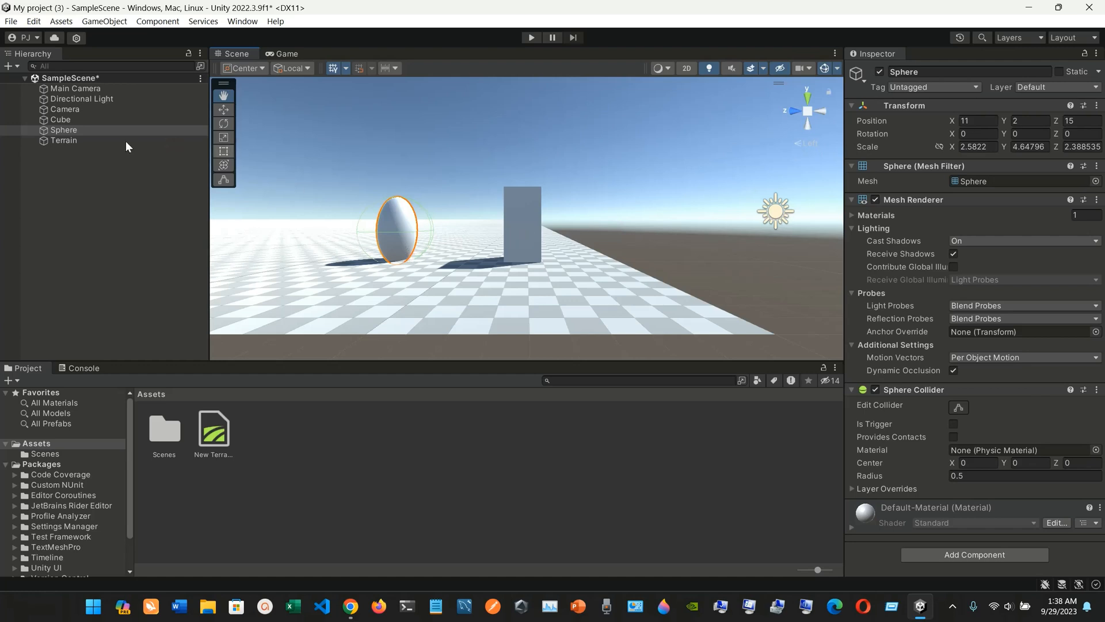
- Select the second camera and locate it in the Scene view relative to the cube and sphere
{"action": "left_click", "coordinate": [85, 113]}
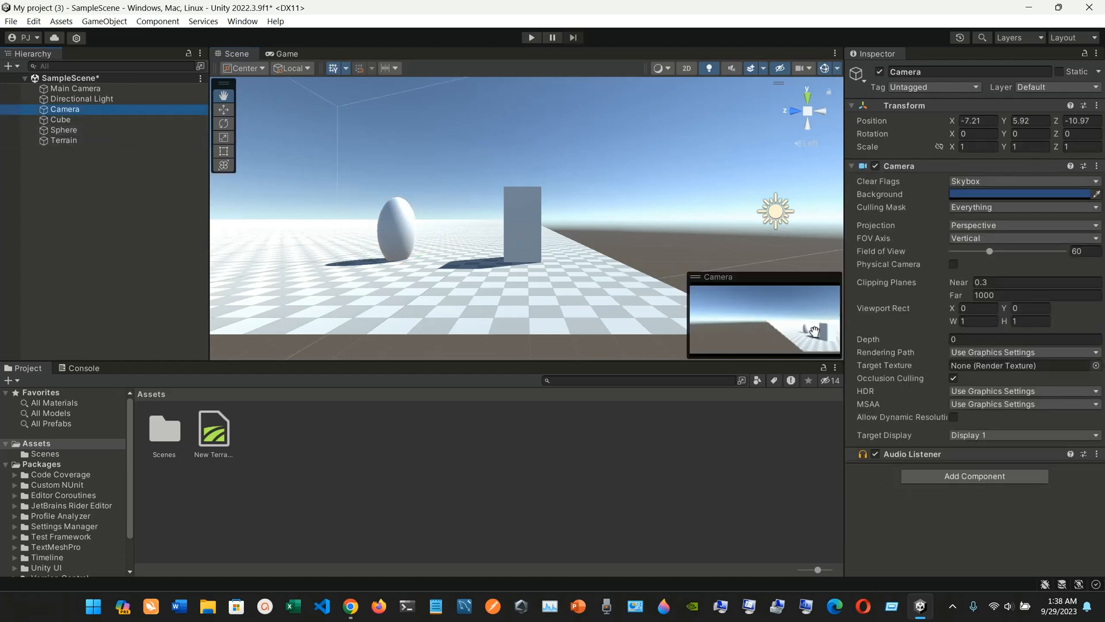
{"action": "scroll", "coordinate": [719, 202], "scroll_direction": "down", "scroll_amount": 8}
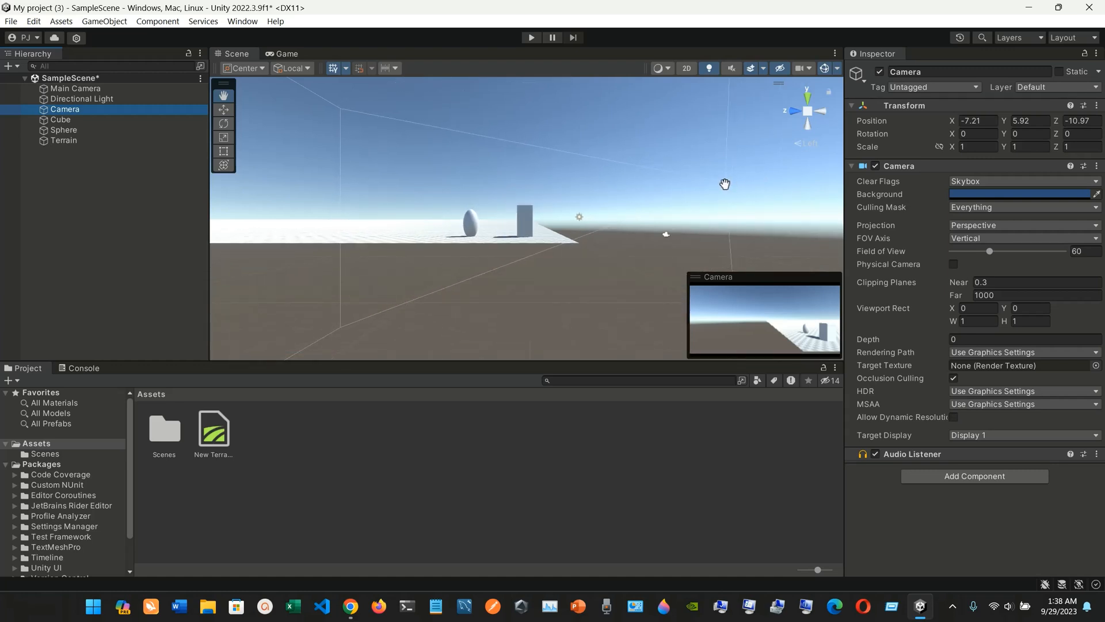
{"action": "left_click_drag", "start_coordinate": [723, 182], "coordinate": [681, 183]}
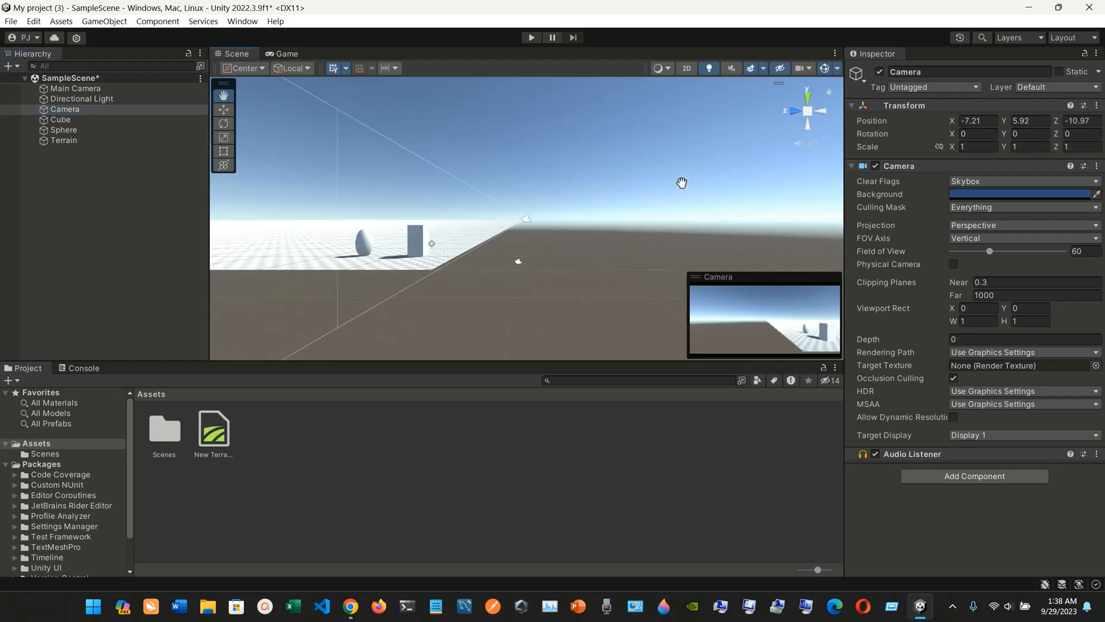
{"action": "left_click", "coordinate": [79, 110]}
{"action": "left_click_drag", "start_coordinate": [521, 223], "coordinate": [520, 222]}
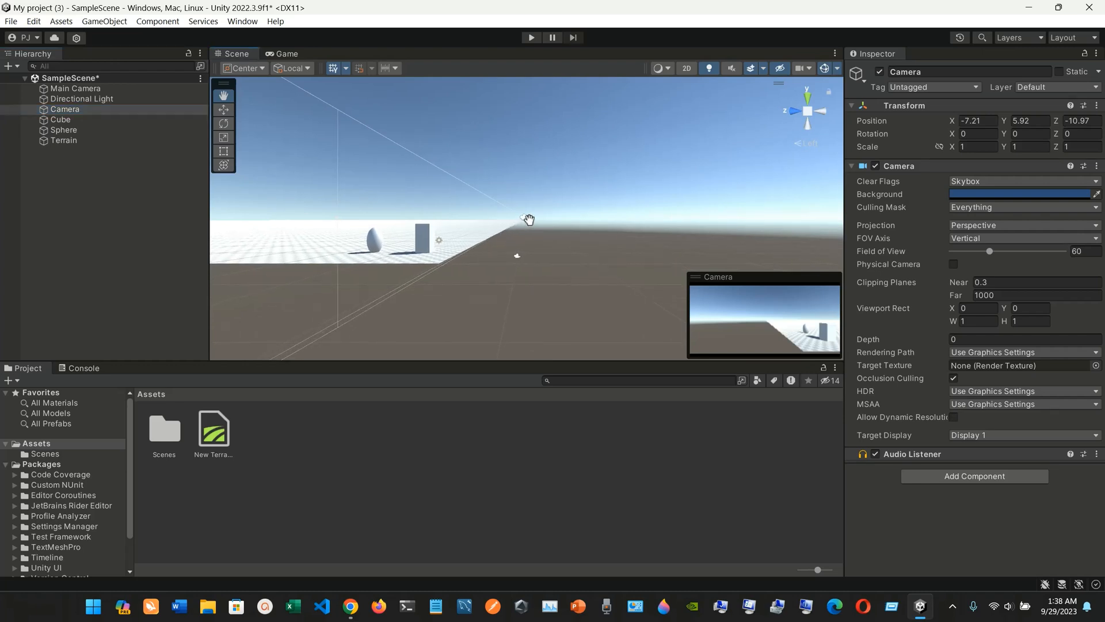
- With the Move tool, shift the second camera to about Y 4.59 and Z -13.02 in the isometric Right orientation
{"action": "left_click", "coordinate": [223, 110]}
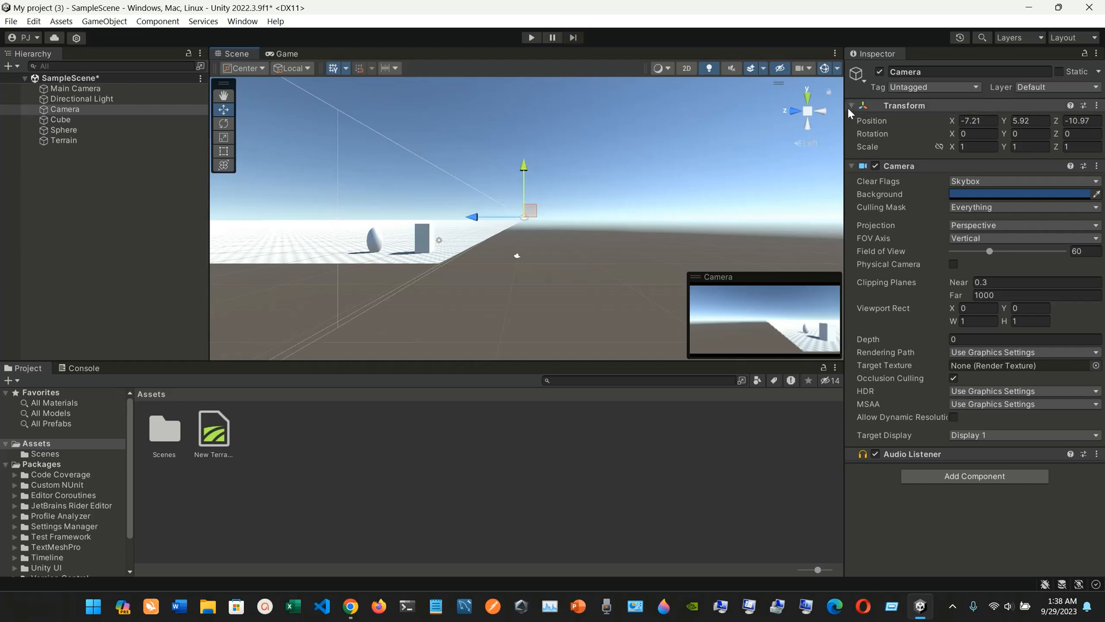
{"action": "left_click", "coordinate": [824, 111]}
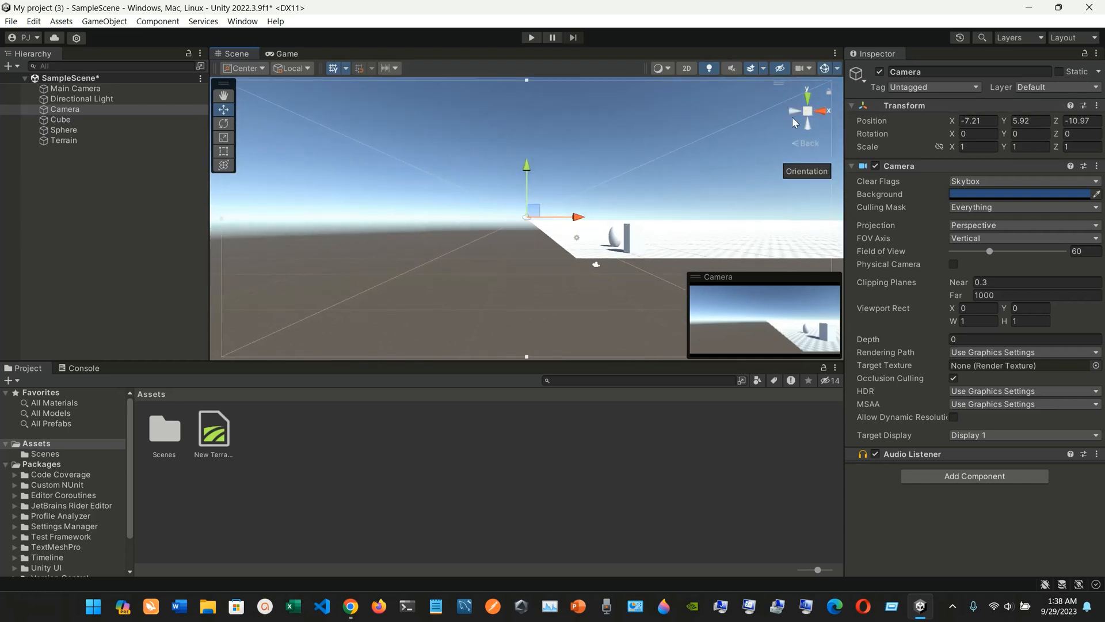
{"action": "left_click", "coordinate": [792, 112]}
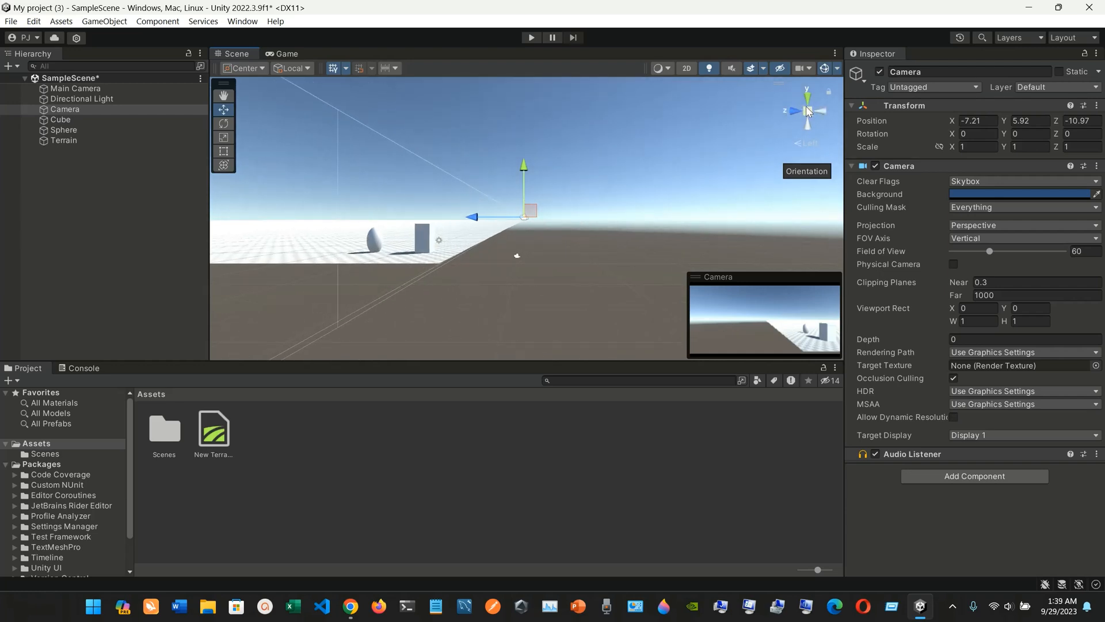
{"action": "left_click", "coordinate": [809, 110]}
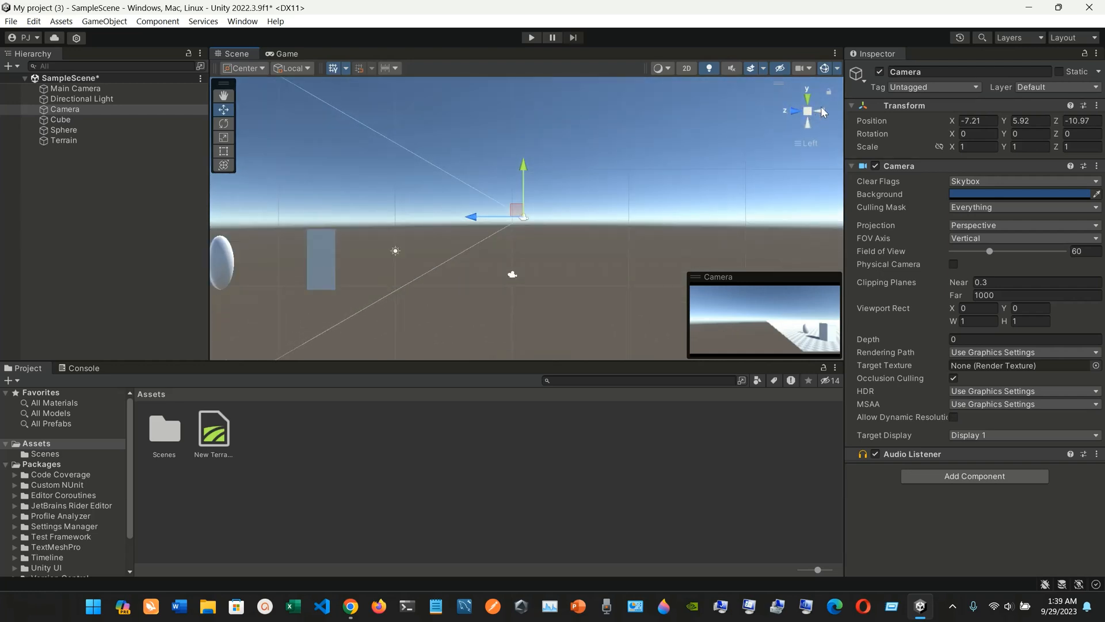
{"action": "left_click", "coordinate": [824, 112]}
{"action": "left_click", "coordinate": [822, 108]}
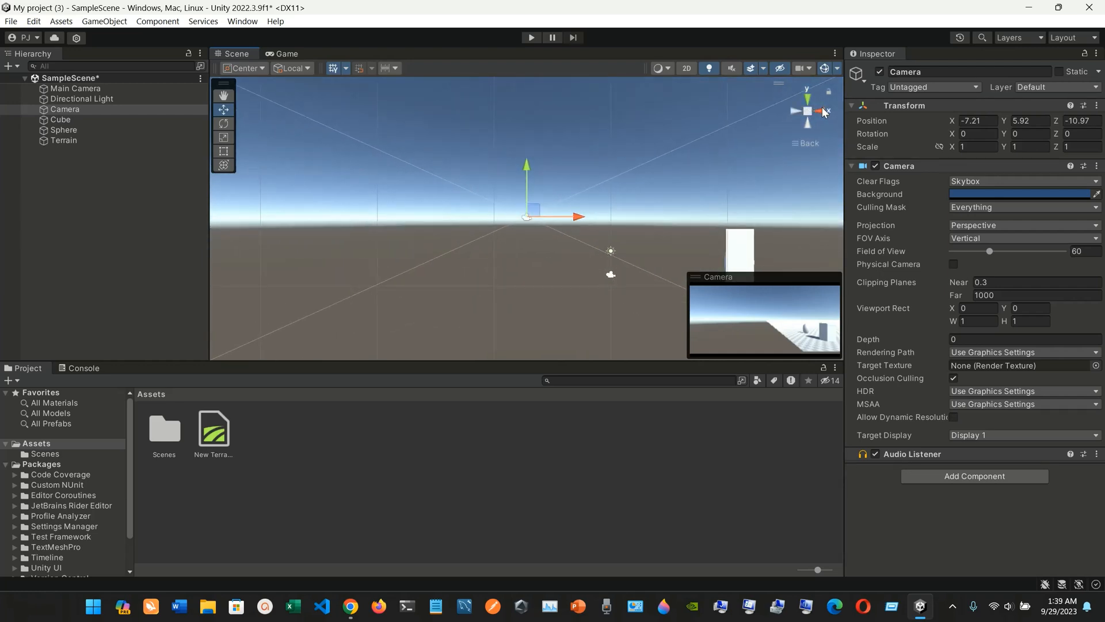
{"action": "left_click", "coordinate": [822, 107]}
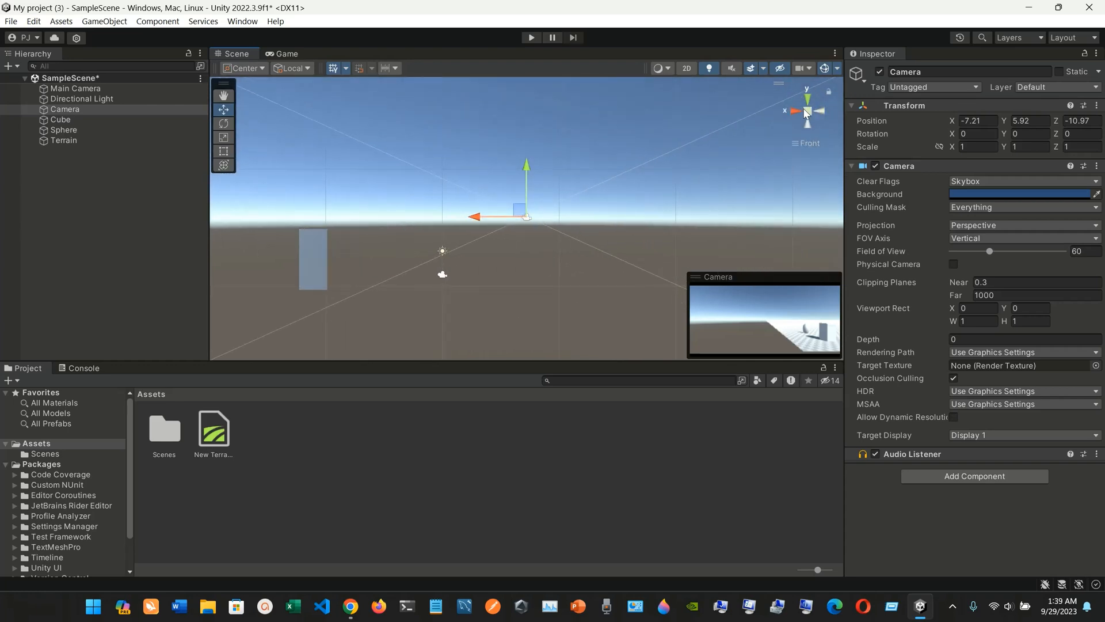
{"action": "left_click", "coordinate": [796, 110]}
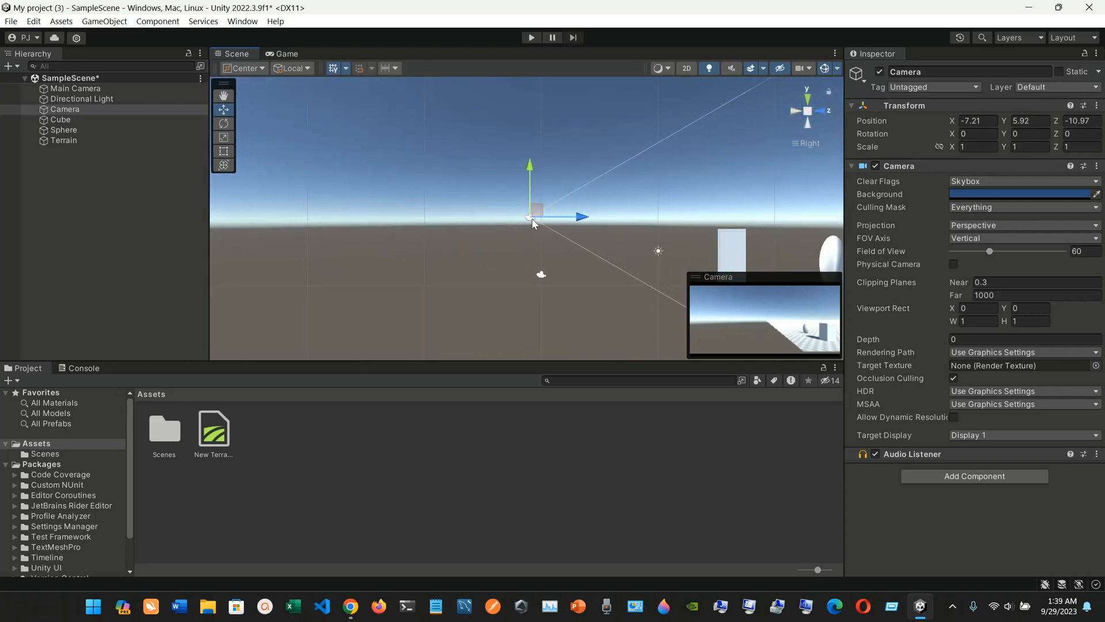
{"action": "left_click_drag", "start_coordinate": [537, 213], "coordinate": [507, 233]}
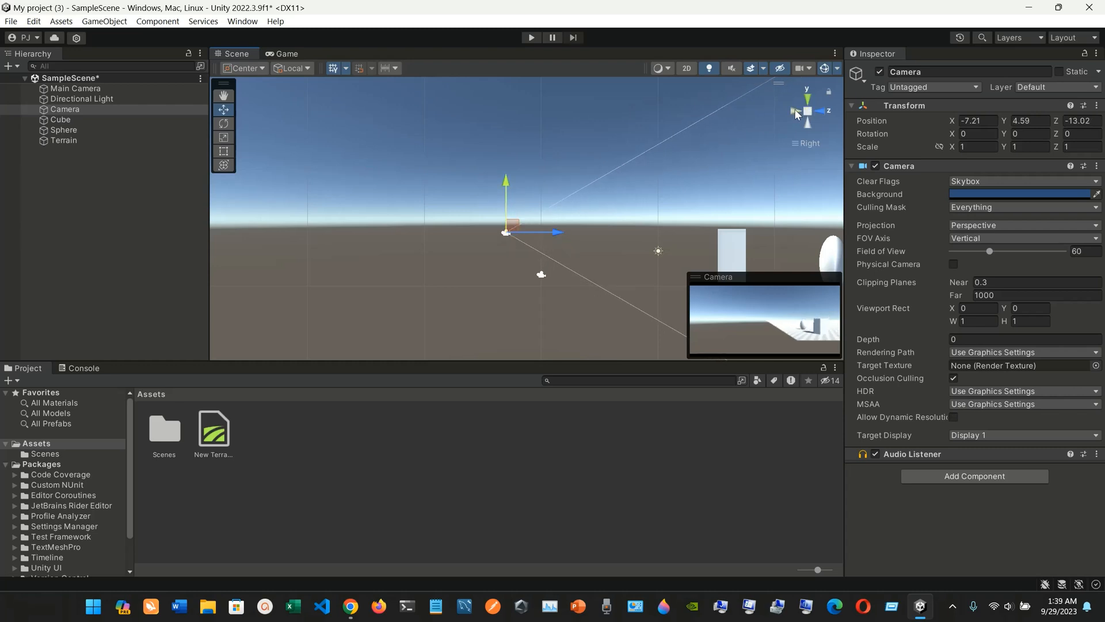
- In the Back orientation, move the second camera to about X 22 and Y 7.08, and check its framing in the Game view
{"action": "left_click", "coordinate": [796, 111]}
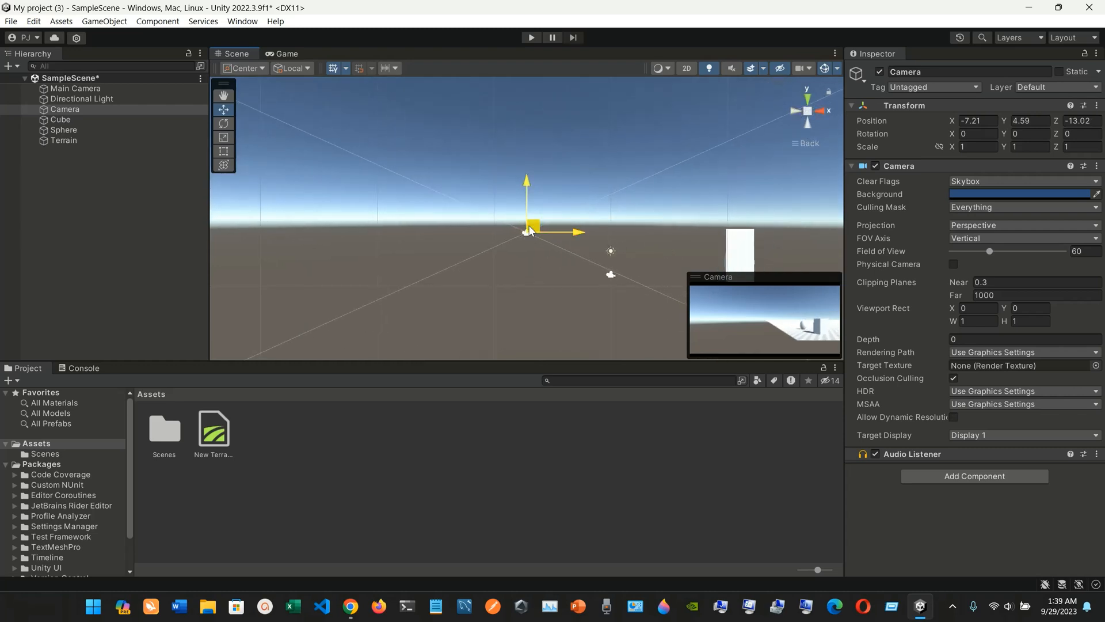
{"action": "left_click_drag", "start_coordinate": [530, 231], "coordinate": [836, 244]}
{"action": "scroll", "coordinate": [787, 220], "scroll_direction": "up", "scroll_amount": 2}
{"action": "scroll", "coordinate": [787, 221], "scroll_direction": "down", "scroll_amount": 6}
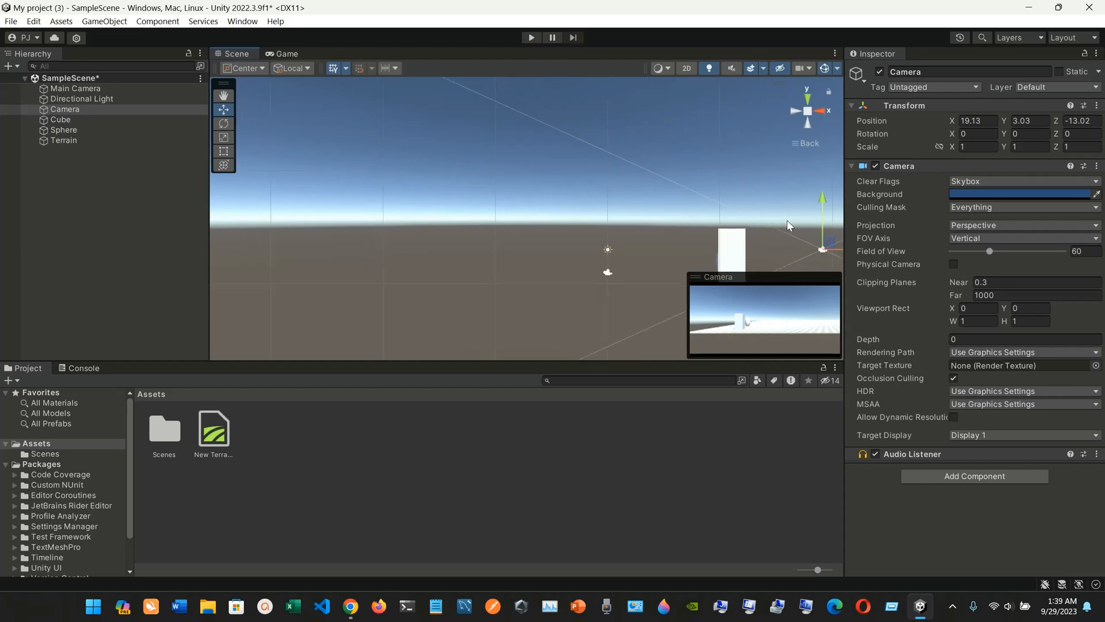
{"action": "left_click_drag", "start_coordinate": [771, 237], "coordinate": [782, 201]}
{"action": "scroll", "coordinate": [670, 231], "scroll_direction": "down", "scroll_amount": 2}
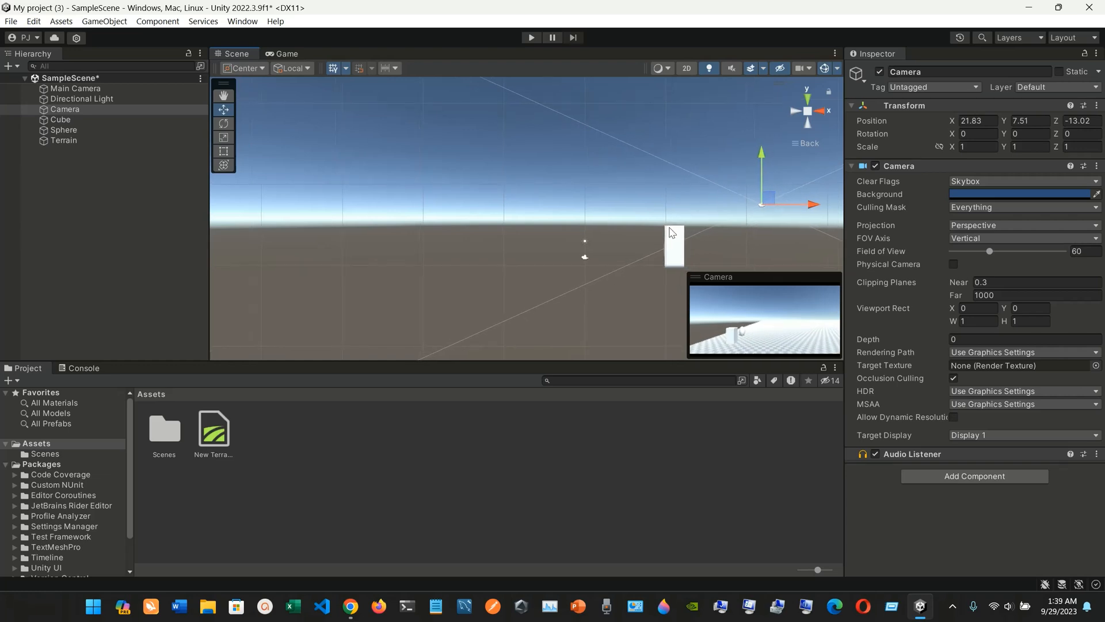
{"action": "mouse_move", "coordinate": [757, 198]}
{"action": "left_mouse_down"}
{"action": "mouse_move", "coordinate": [760, 211]}
{"action": "mouse_move", "coordinate": [755, 203]}
{"action": "left_mouse_up"}
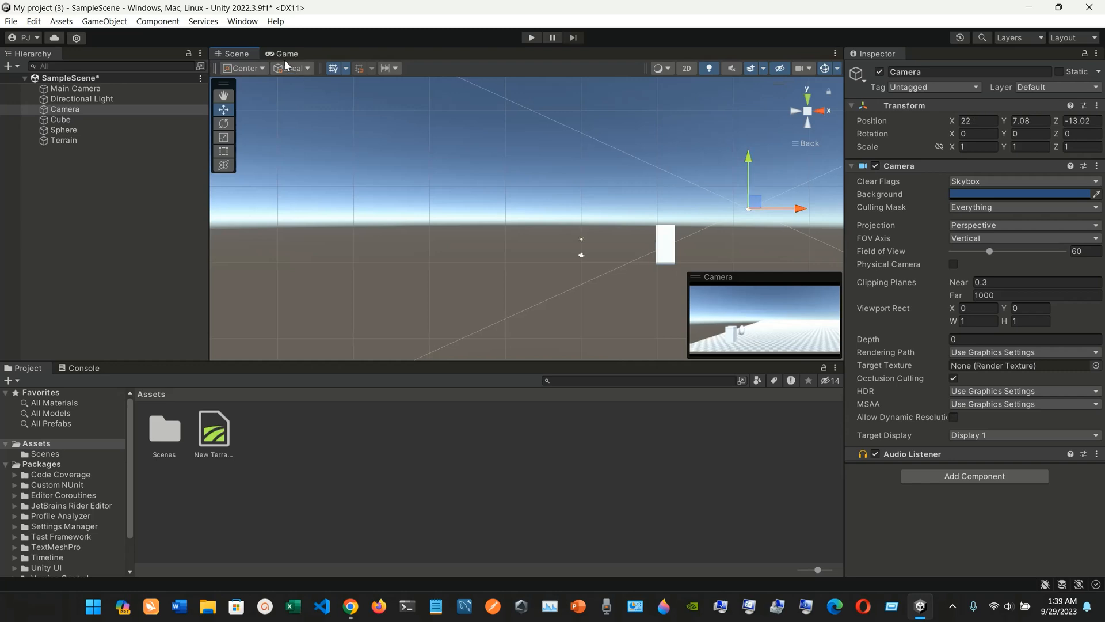
{"action": "left_click", "coordinate": [282, 58]}
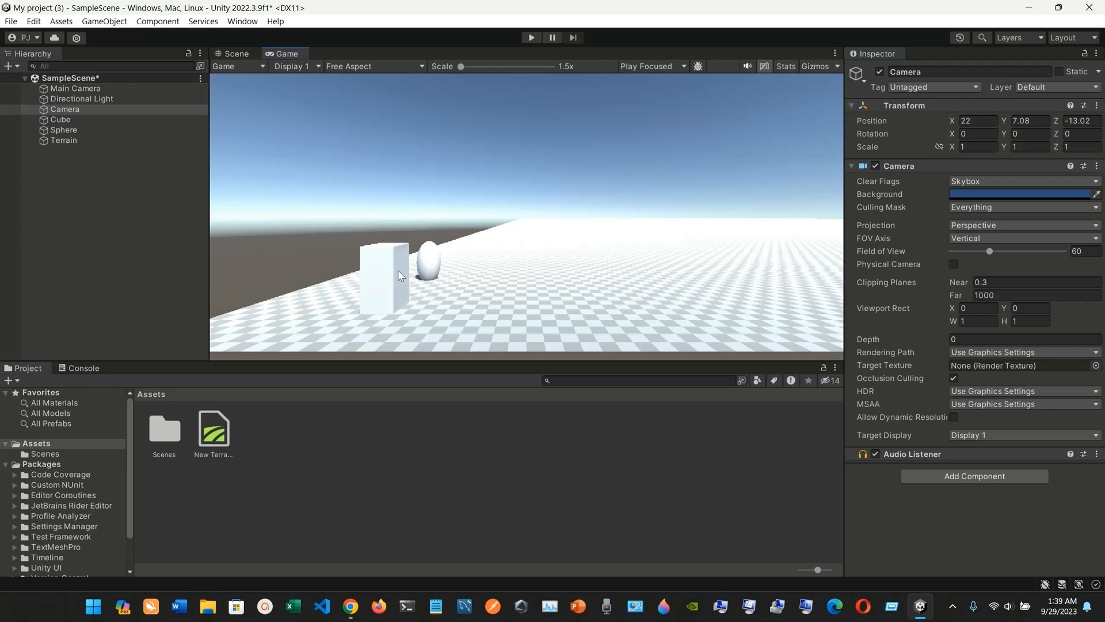
{"action": "left_click", "coordinate": [234, 54]}
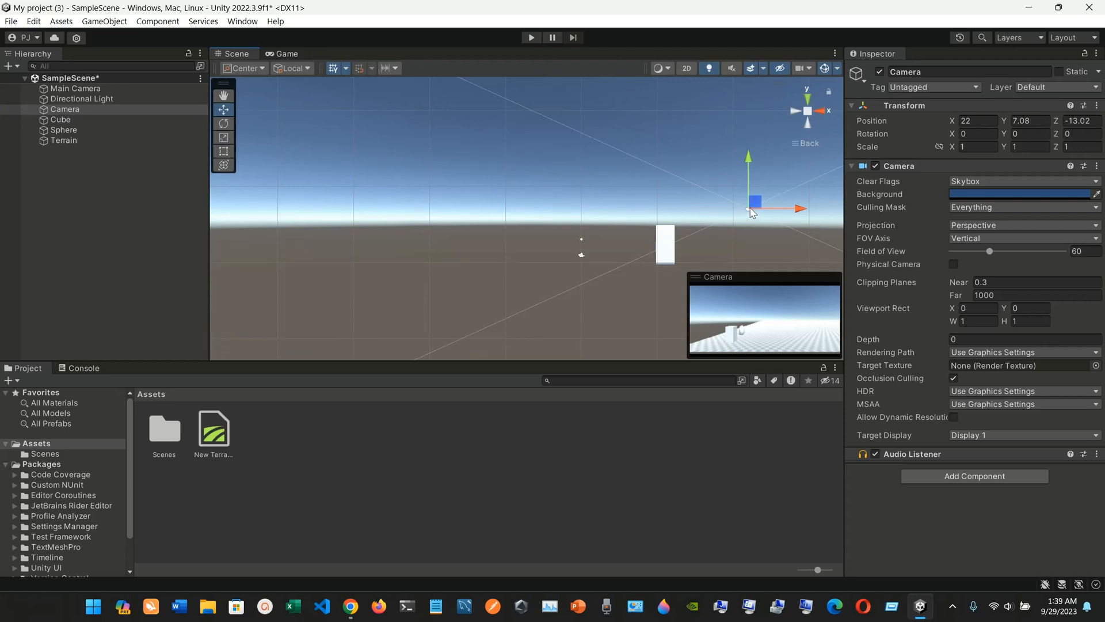
- Move the second camera further along X to about X 28.91 and Y 6.91, and check the Game view
{"action": "left_click_drag", "start_coordinate": [749, 206], "coordinate": [810, 208]}
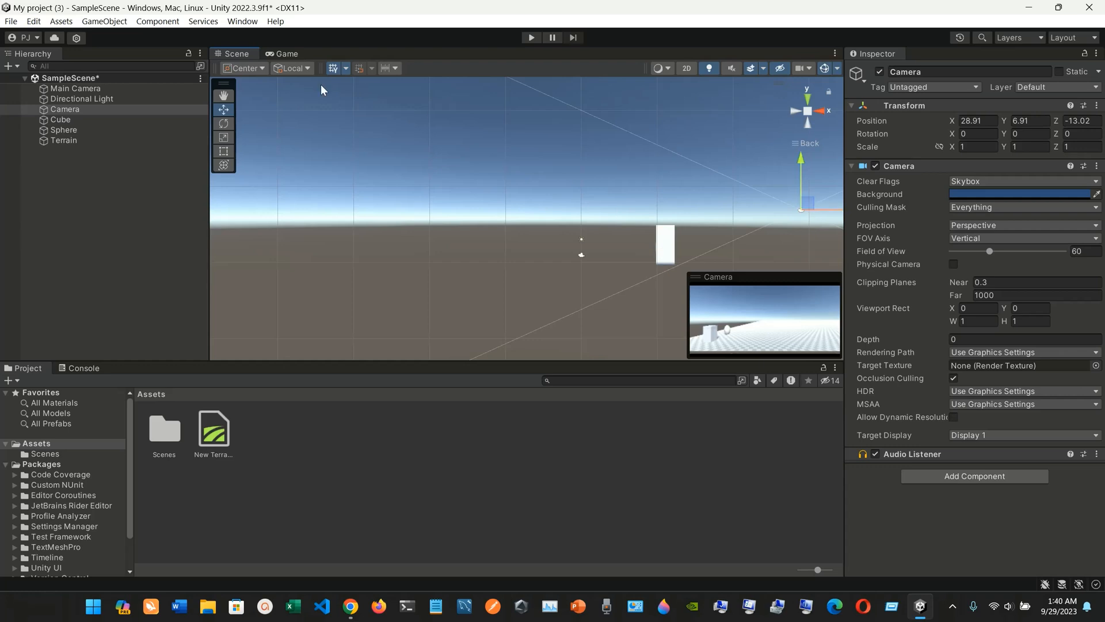
{"action": "left_click", "coordinate": [284, 54]}
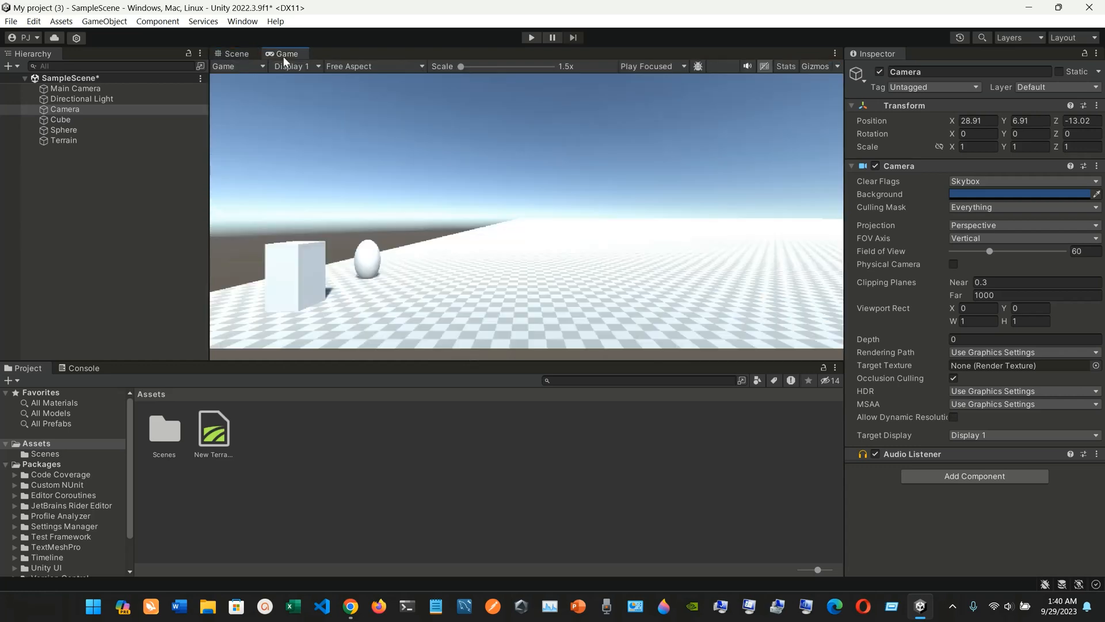
{"action": "left_click", "coordinate": [239, 56]}
- Compare the cube's and sphere's transforms and frame the terrain in the Scene view
{"action": "left_click", "coordinate": [664, 249]}
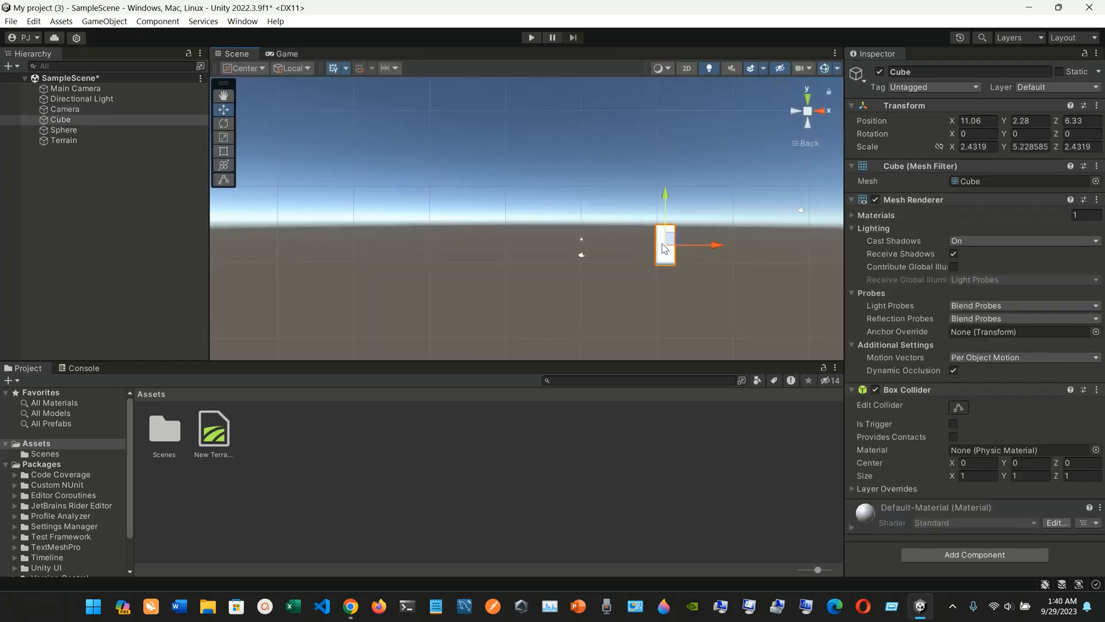
{"action": "left_click", "coordinate": [581, 239]}
{"action": "left_click", "coordinate": [662, 249]}
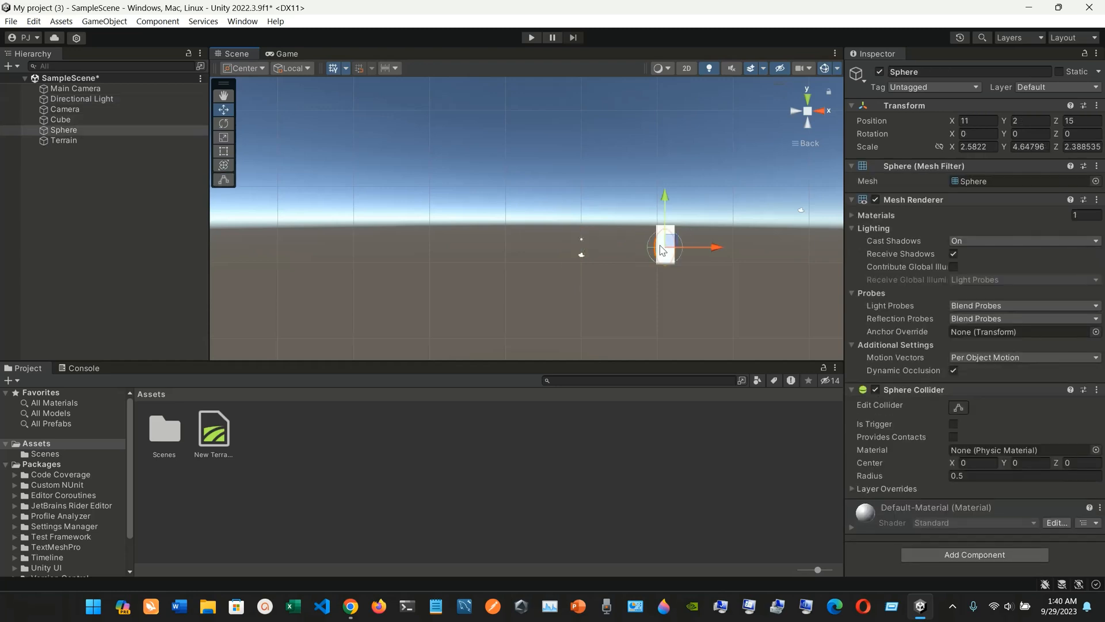
{"action": "left_click", "coordinate": [72, 131]}
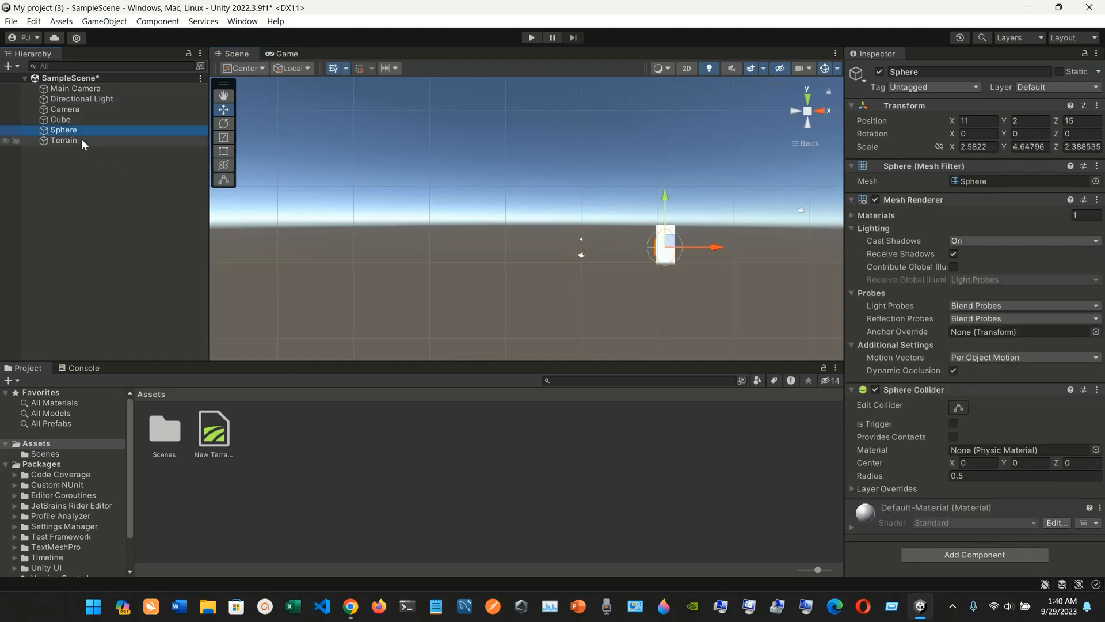
{"action": "double_click", "coordinate": [82, 140]}
{"action": "left_click", "coordinate": [96, 131]}
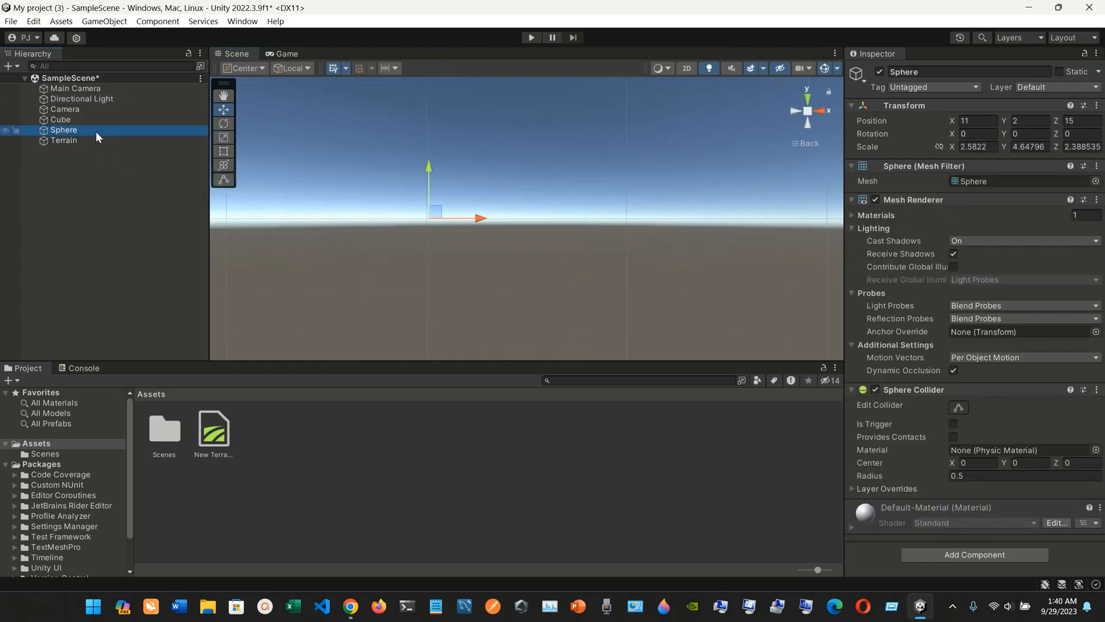
{"action": "left_click", "coordinate": [91, 122]}
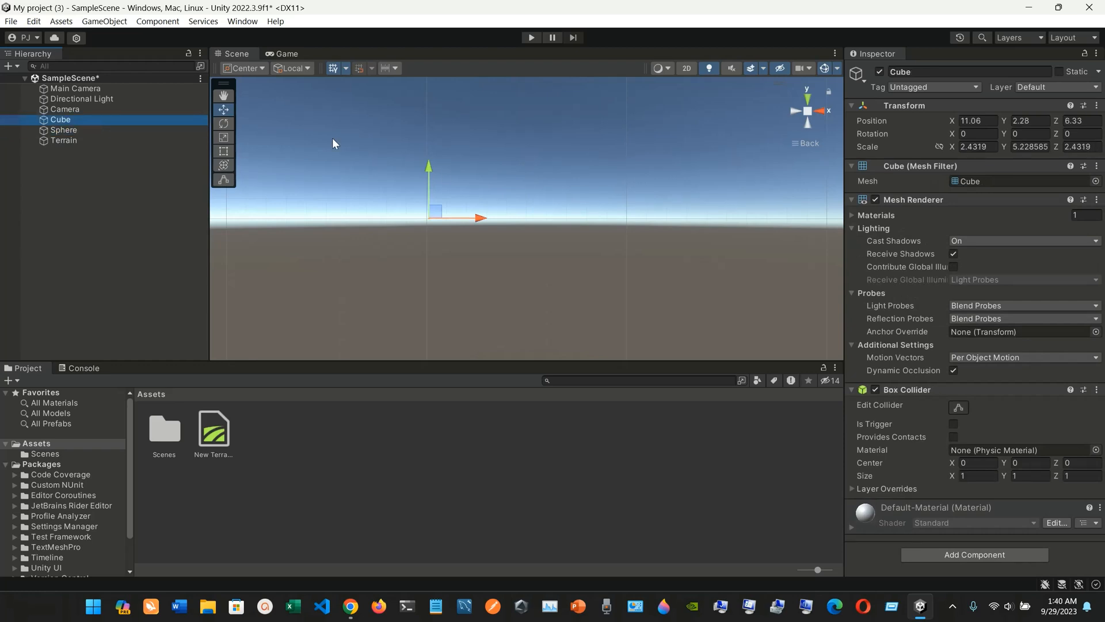
{"action": "left_click", "coordinate": [435, 215]}
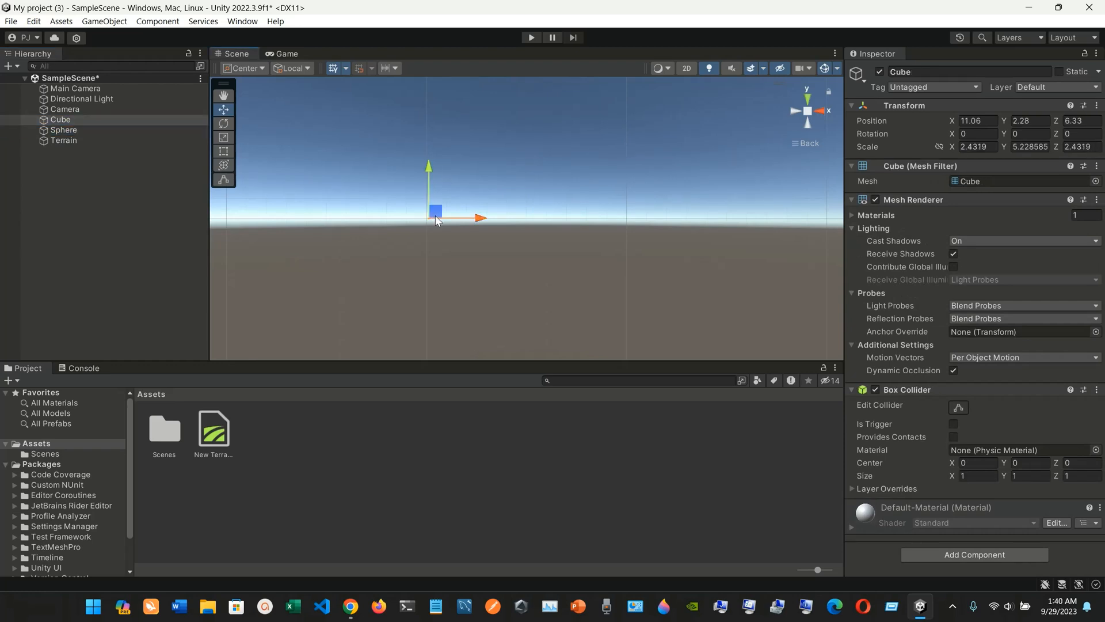
- In the Game view, try a Y position of 20 for the cube repeatedly, and set its Y position to 2
{"action": "left_click", "coordinate": [286, 54]}
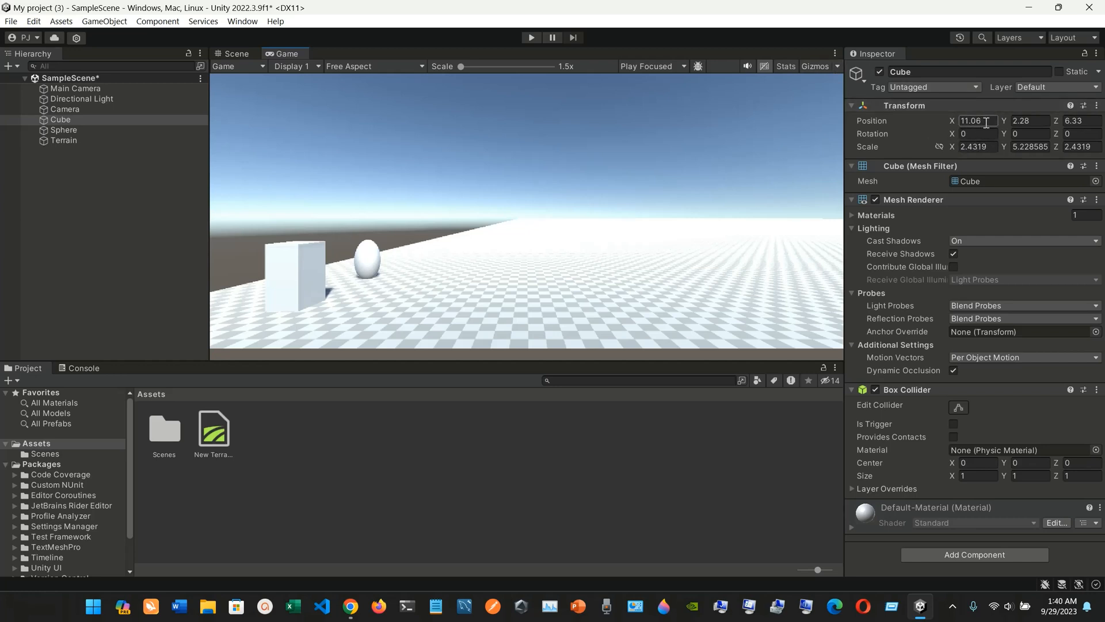
{"action": "left_click", "coordinate": [1033, 124]}
{"action": "key", "text": "BackSpace"}
{"action": "type", "text": "20"}
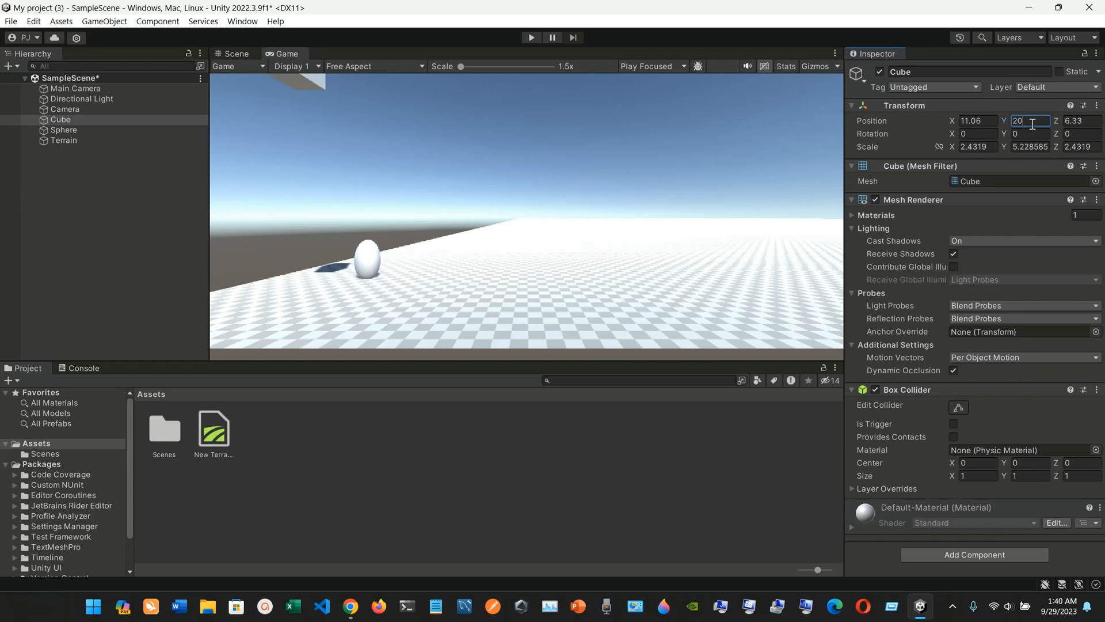
{"action": "key", "text": "BackSpace"}
{"action": "type", "text": "0"}
{"action": "key", "text": "BackSpace"}
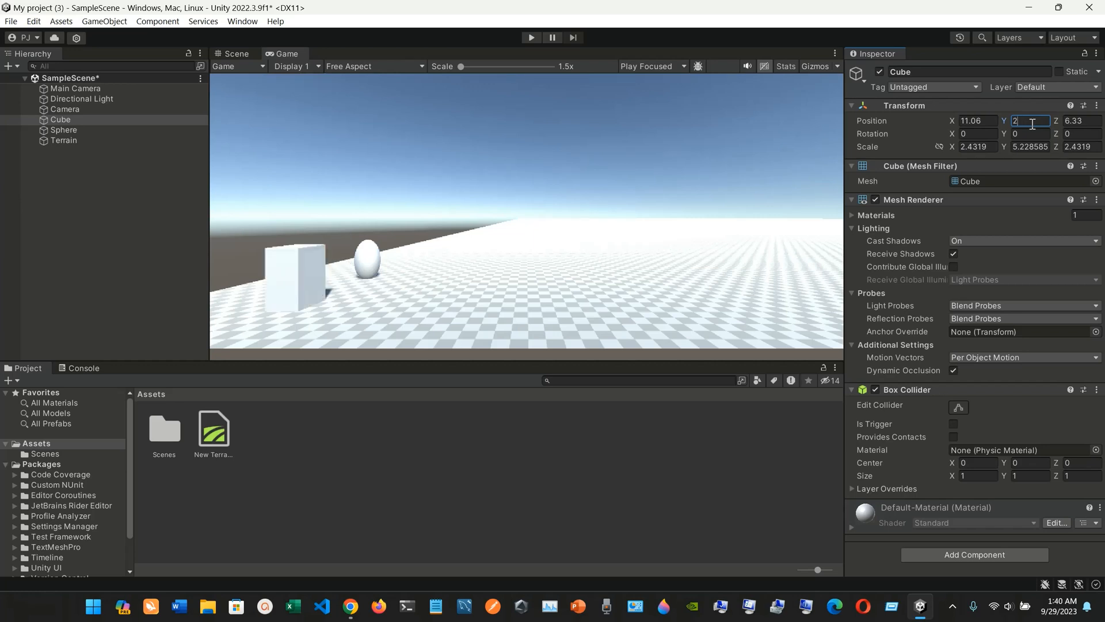
{"action": "type", "text": "0"}
{"action": "key", "text": "BackSpace"}
{"action": "type", "text": "0"}
{"action": "key", "text": "BackSpace"}
{"action": "type", "text": "0"}
{"action": "key", "text": "BackSpace"}
{"action": "left_click", "coordinate": [376, 262]}
- Return to the Scene view and frame the sphere
{"action": "left_click", "coordinate": [236, 53]}
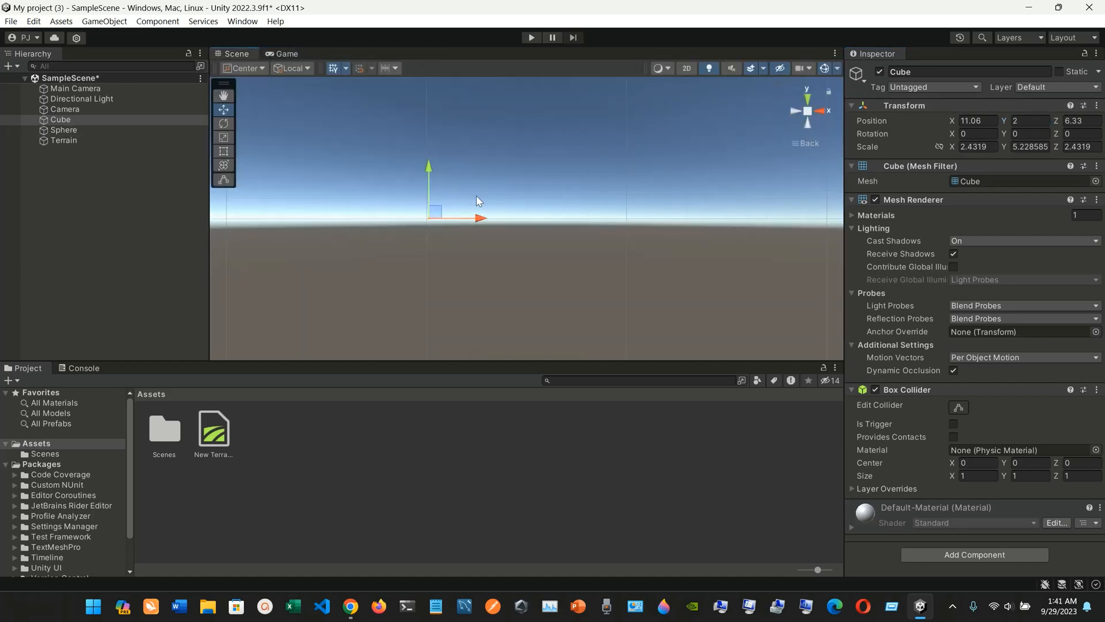
{"action": "left_click", "coordinate": [115, 133]}
{"action": "double_click", "coordinate": [115, 130]}
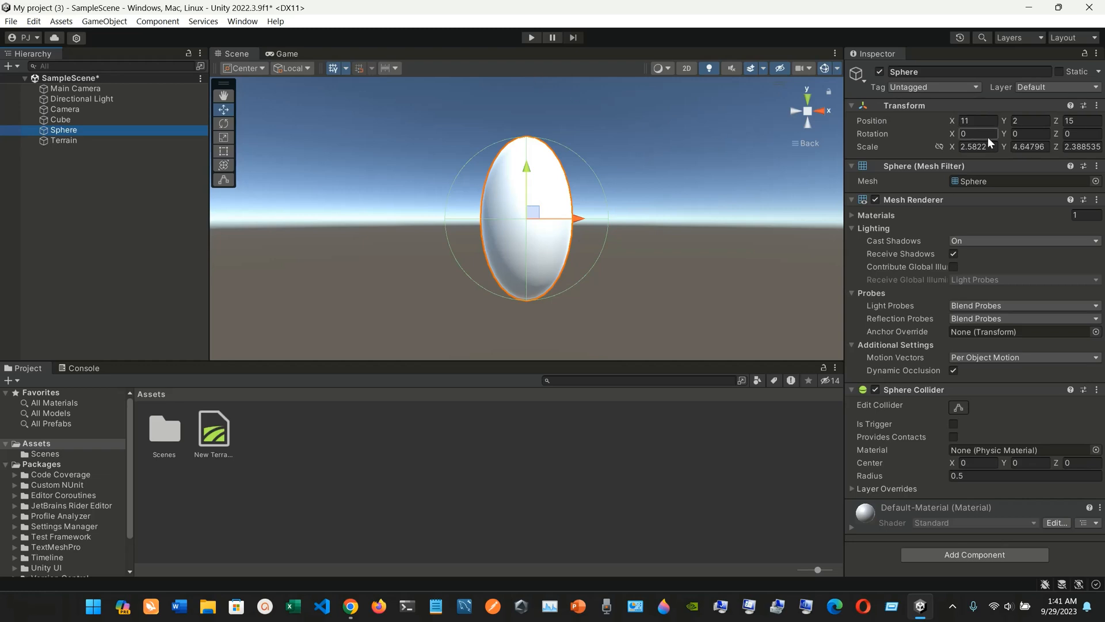
- Switch to the Game view and try a Y position of 20 for the sphere
{"action": "left_click", "coordinate": [281, 53]}
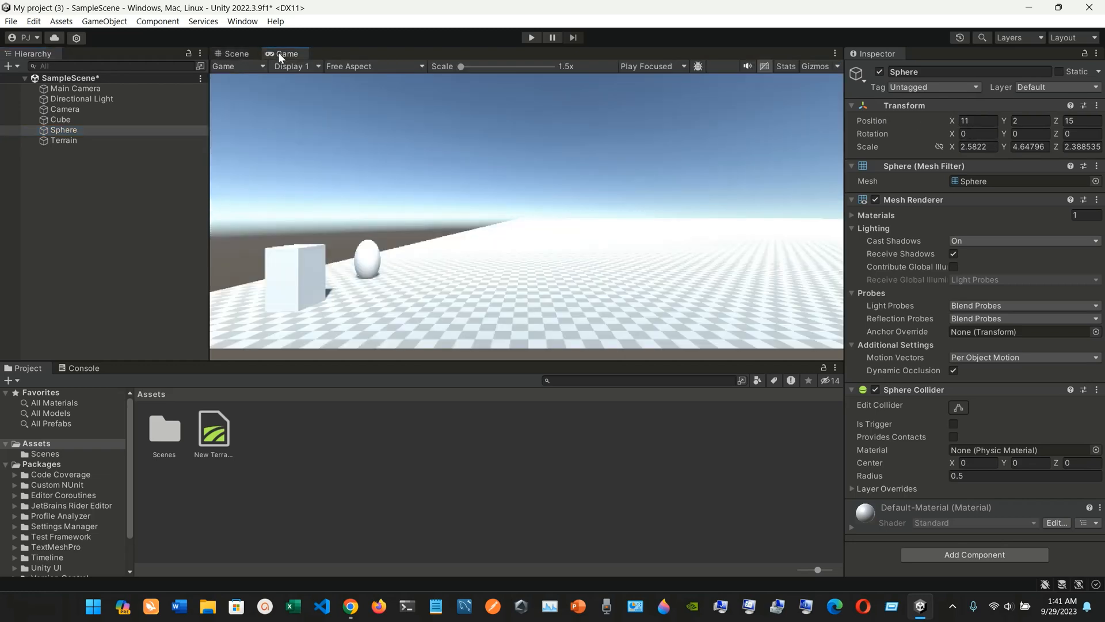
{"action": "left_click", "coordinate": [1028, 123]}
{"action": "left_click", "coordinate": [1028, 122]}
{"action": "type", "text": "0"}
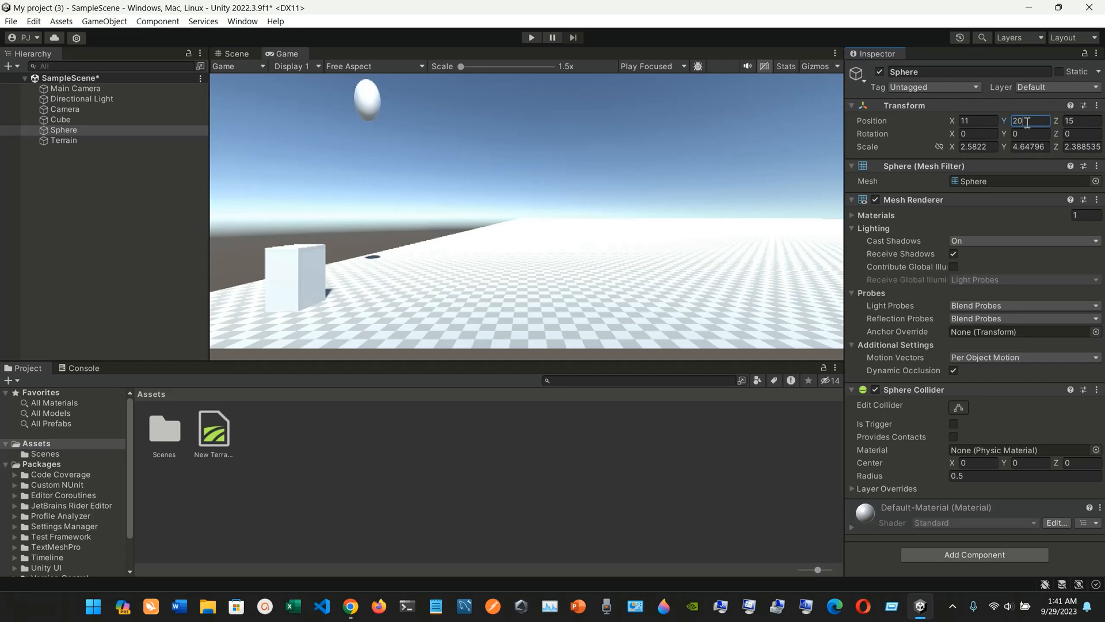
- Try Z positions of 40, 20 and 10 for the sphere, and set its Z position to 15
{"action": "left_click", "coordinate": [1086, 119]}
{"action": "key", "text": "BackSpace"}
{"action": "key", "text": "BackSpace"}
{"action": "type", "text": "40"}
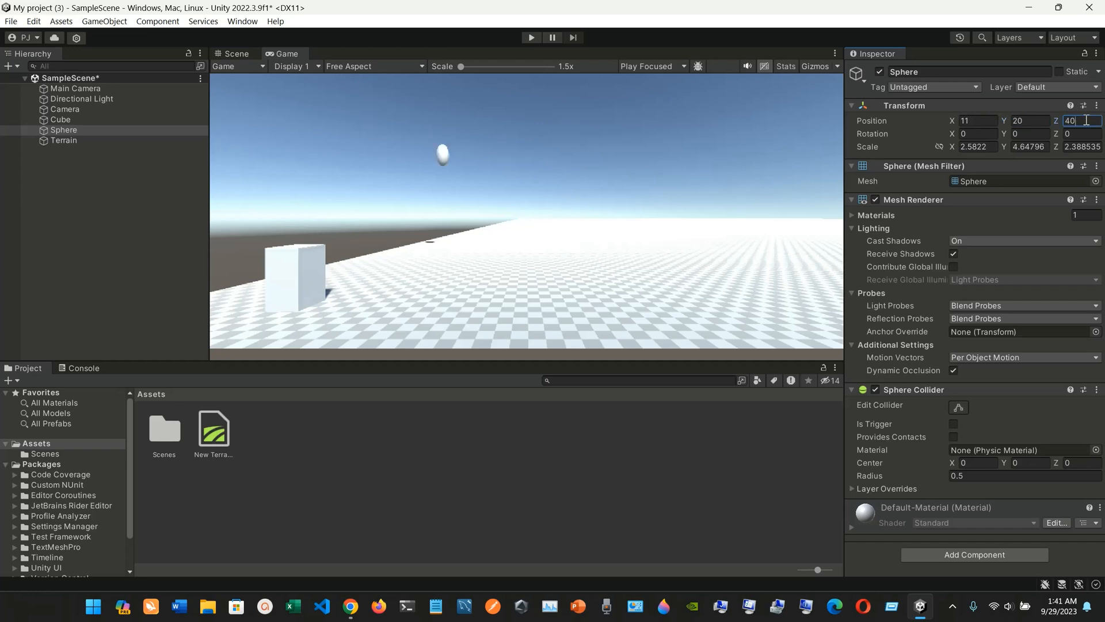
{"action": "key", "text": "BackSpace"}
{"action": "key", "text": "BackSpace"}
{"action": "type", "text": "20"}
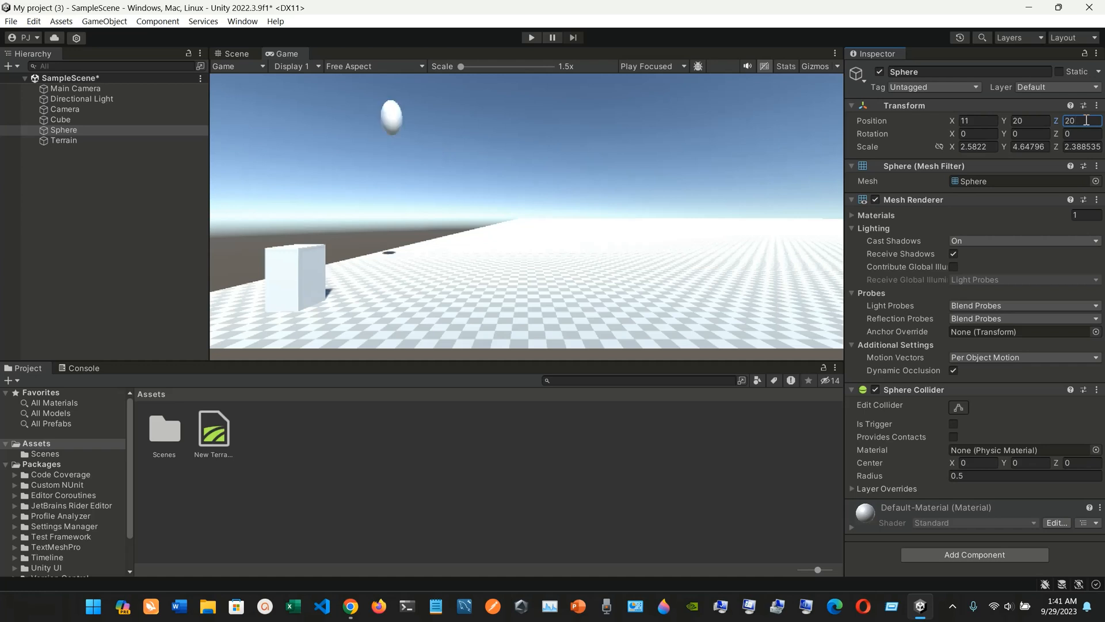
{"action": "key", "text": "BackSpace"}
{"action": "key", "text": "BackSpace"}
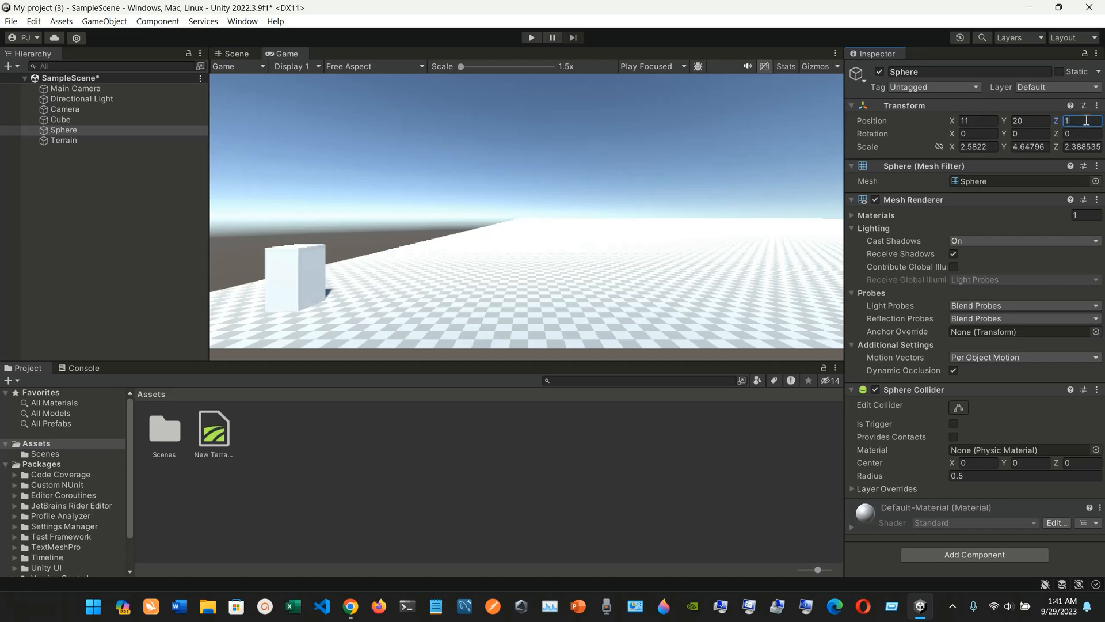
{"action": "type", "text": "10"}
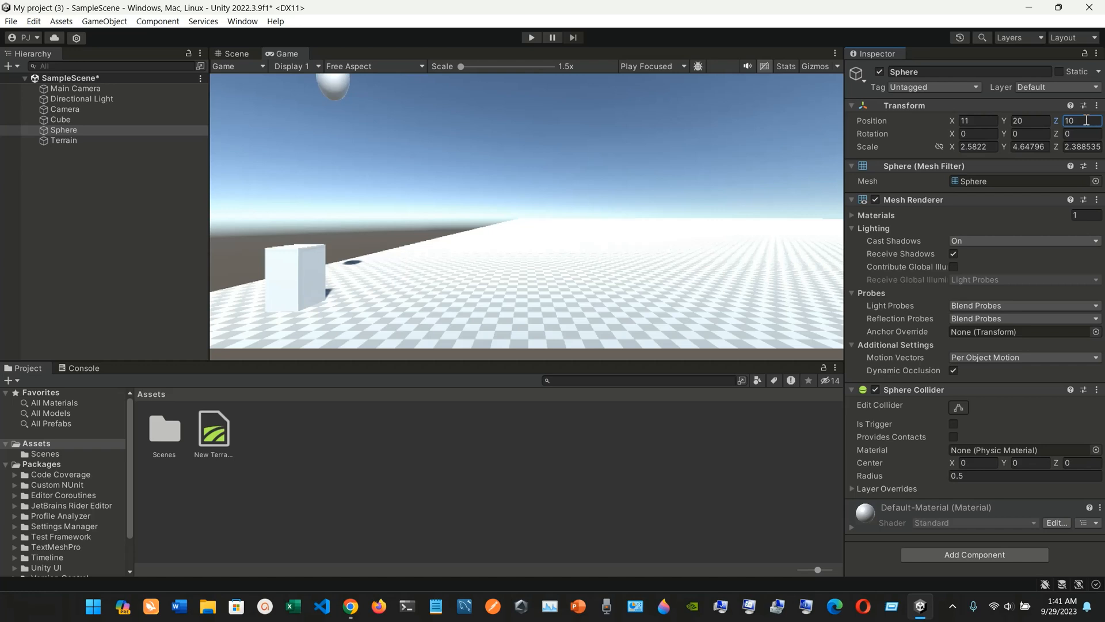
{"action": "key", "text": "BackSpace"}
{"action": "key", "text": "BackSpace"}
{"action": "type", "text": "15"}
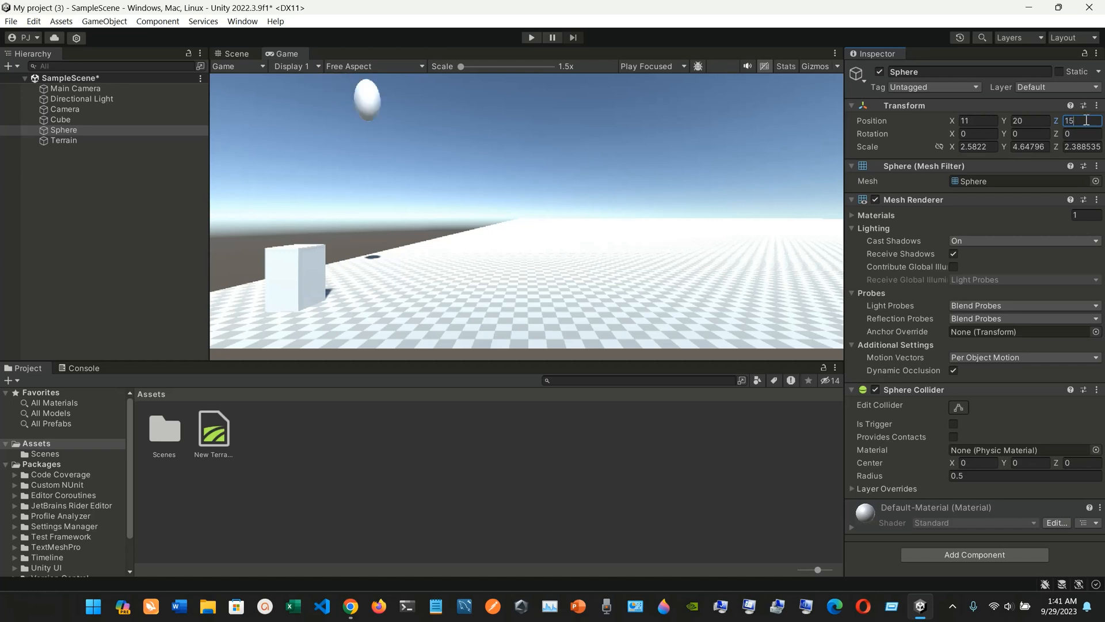
- Try a Y position of 12 for the sphere, and set its Y position to 2
{"action": "left_click", "coordinate": [1035, 121]}
{"action": "key", "text": "BackSpace"}
{"action": "key", "text": "BackSpace"}
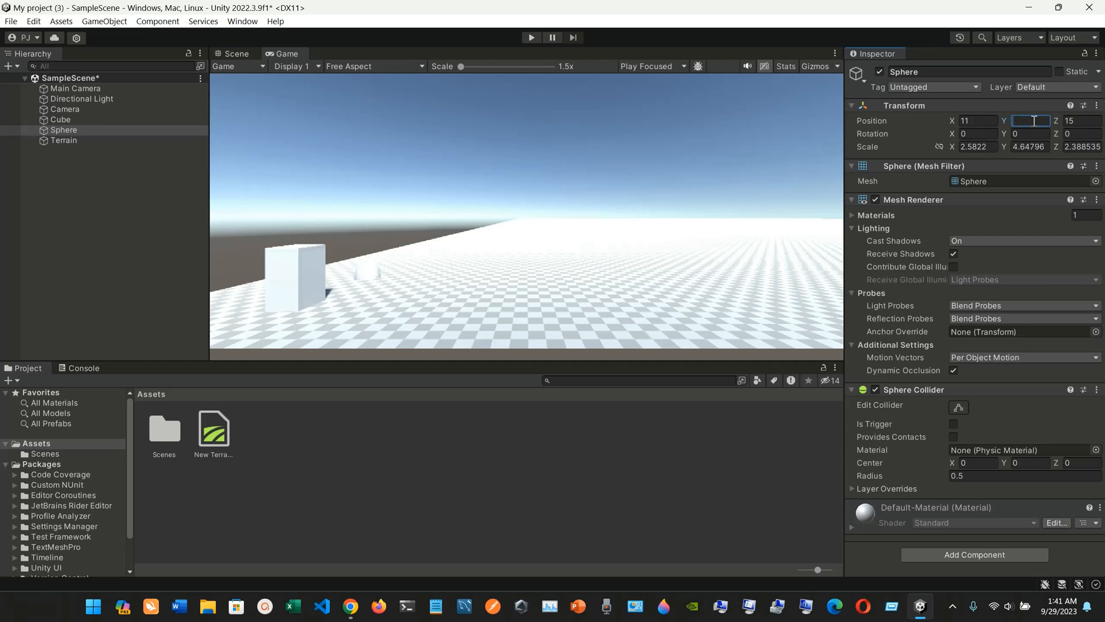
{"action": "type", "text": "12"}
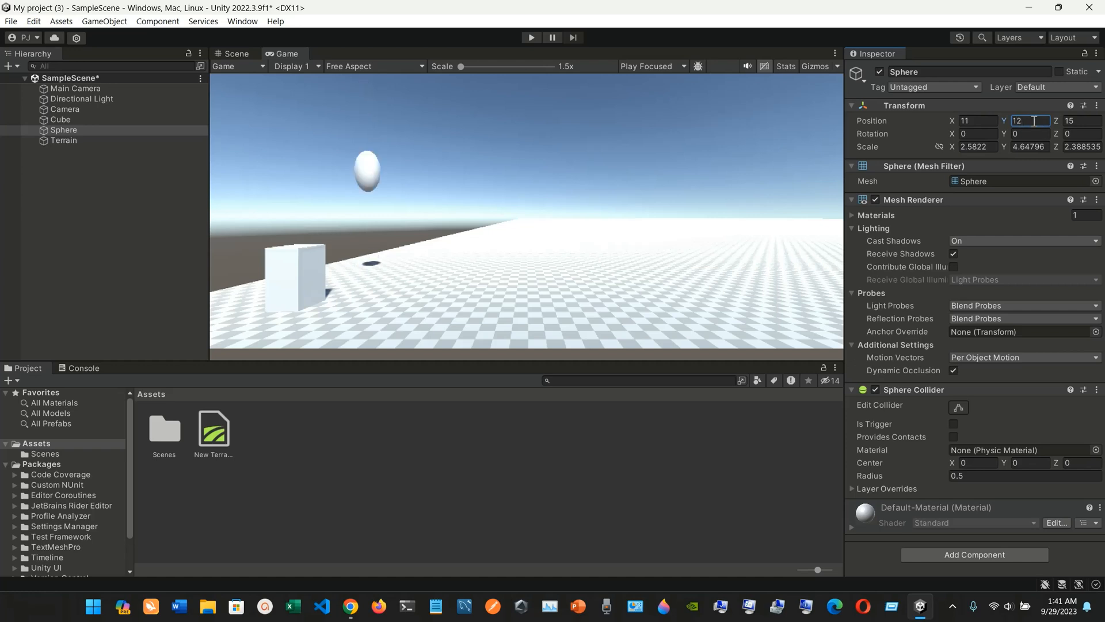
{"action": "double_click", "coordinate": [1035, 122]}
{"action": "type", "text": "2"}
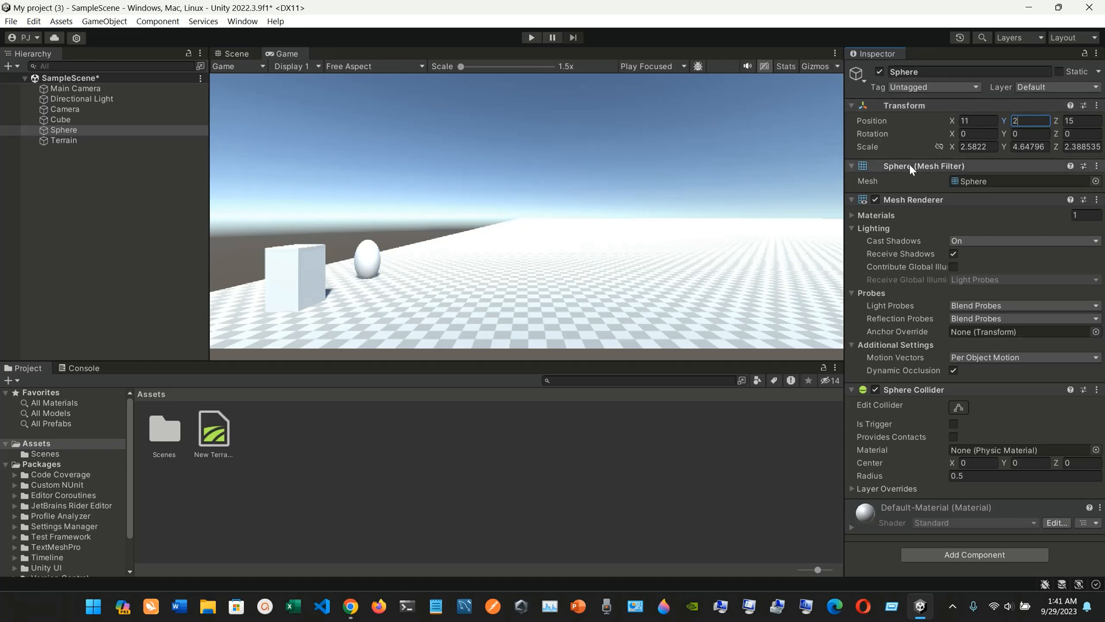
- Collapse and expand the sphere's Mesh Filter component and highlight where its assigned mesh is stored
{"action": "left_click", "coordinate": [852, 165]}
{"action": "left_click", "coordinate": [853, 165]}
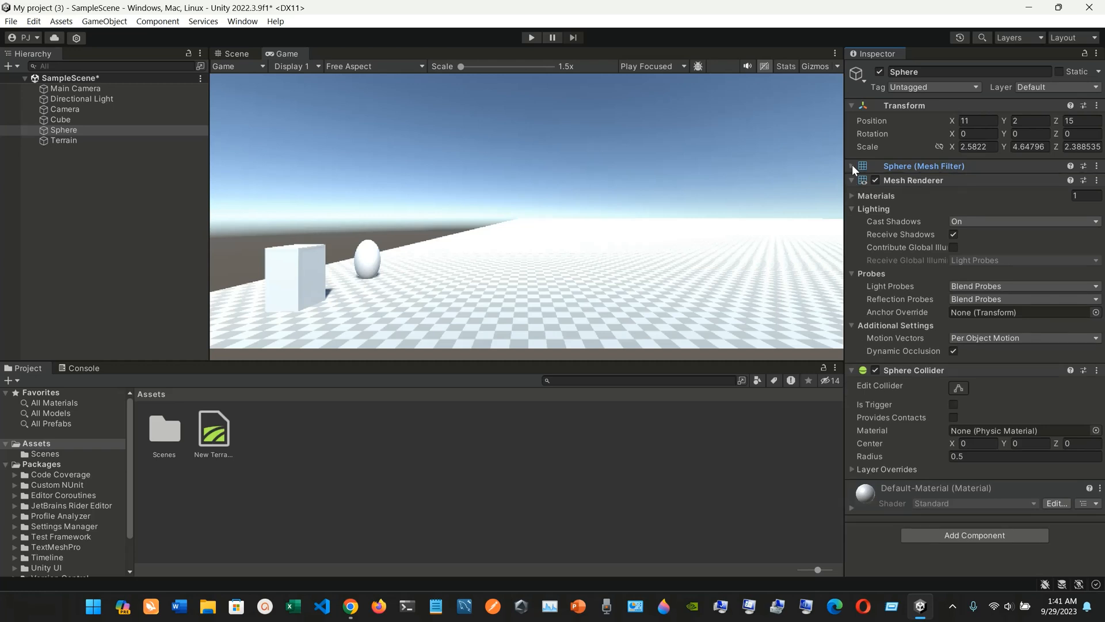
{"action": "left_click", "coordinate": [852, 165]}
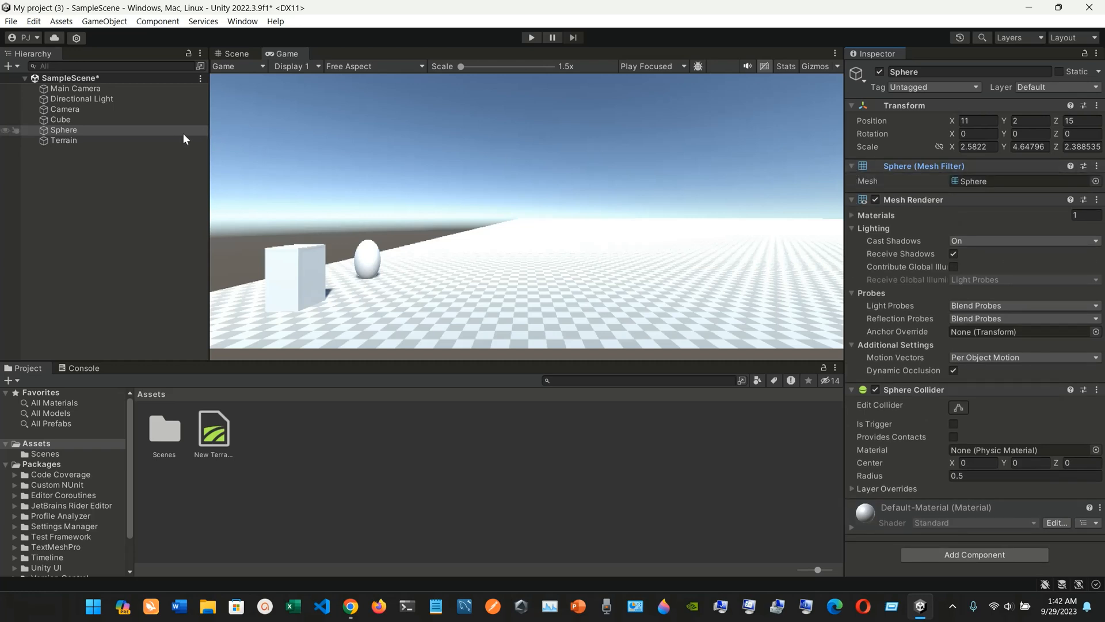
{"action": "left_click", "coordinate": [1017, 182]}
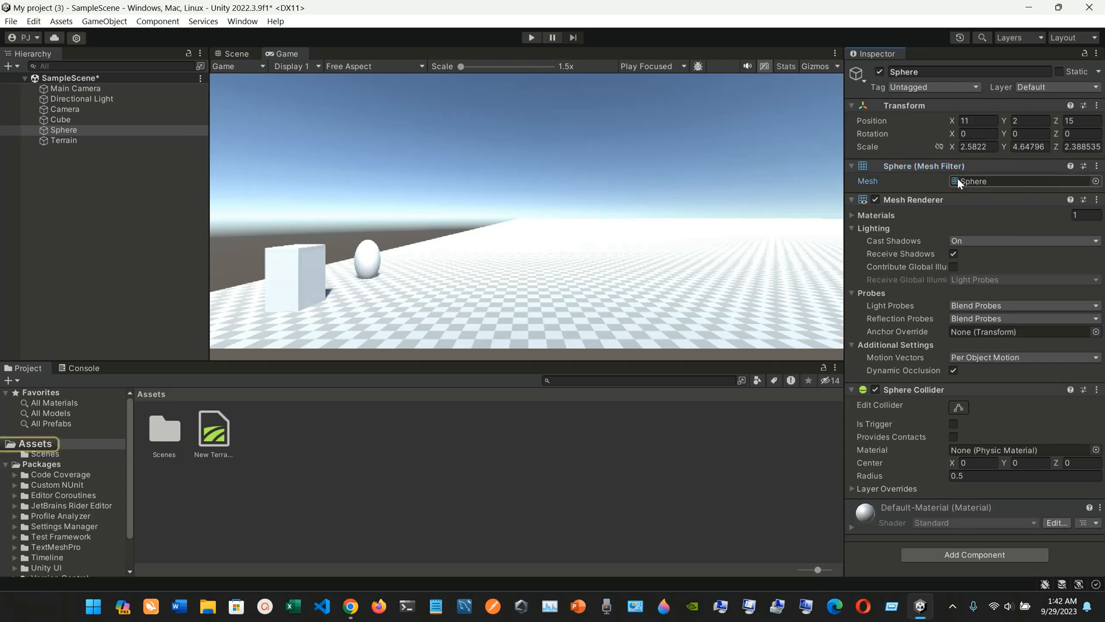
- Set the sphere's X position to 20 in the Scene view and compare its placement in the Game and Scene views
{"action": "left_click", "coordinate": [217, 53]}
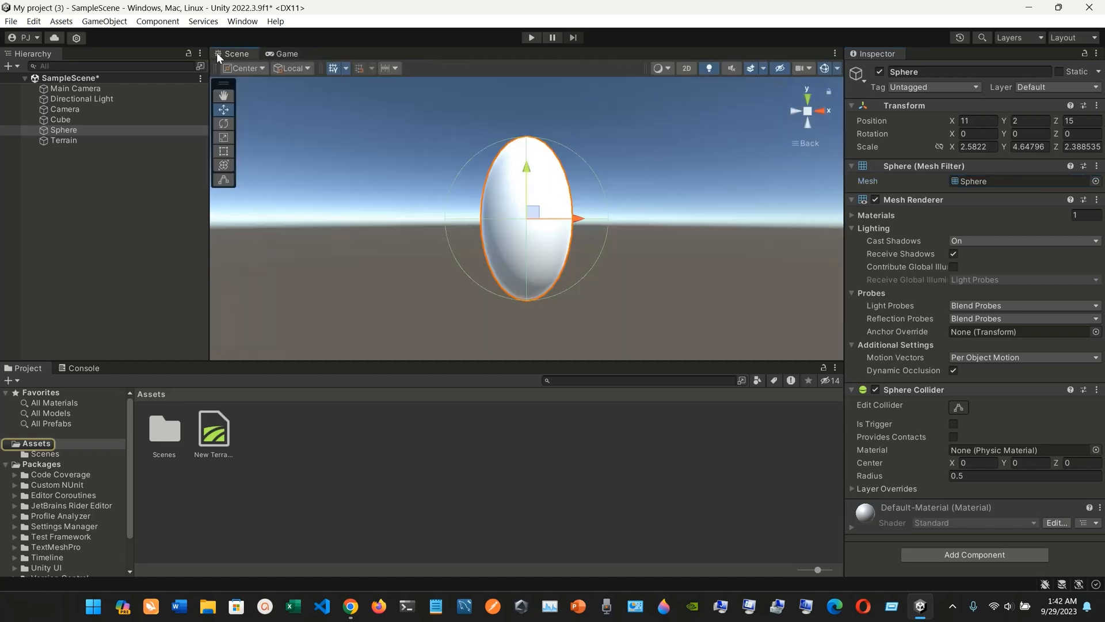
{"action": "left_click", "coordinate": [982, 121]}
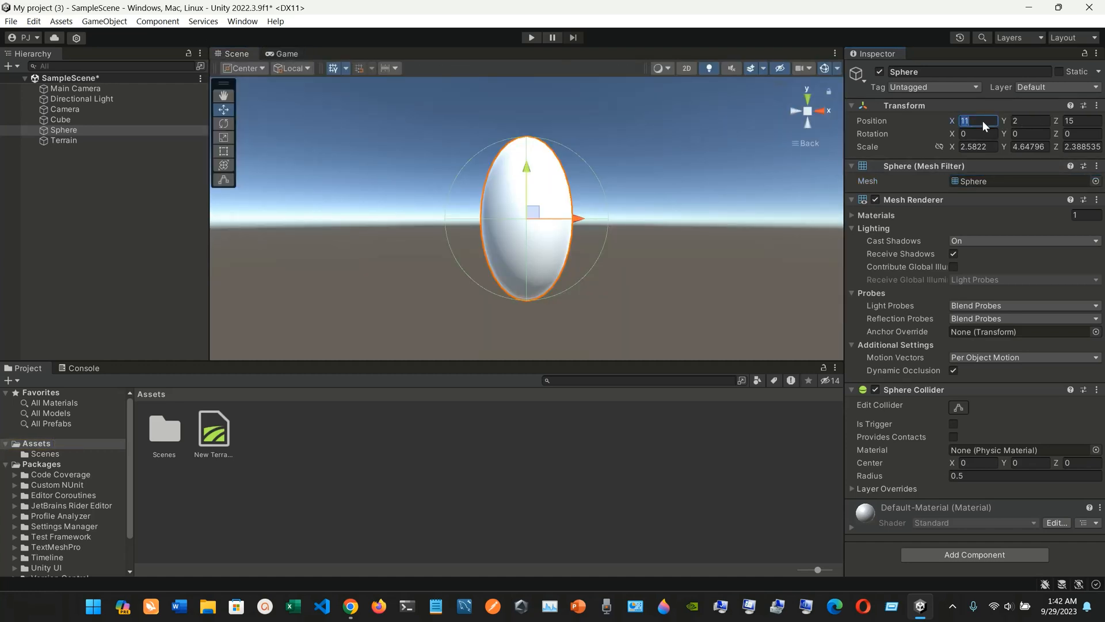
{"action": "key", "text": "BackSpace"}
{"action": "type", "text": "2"}
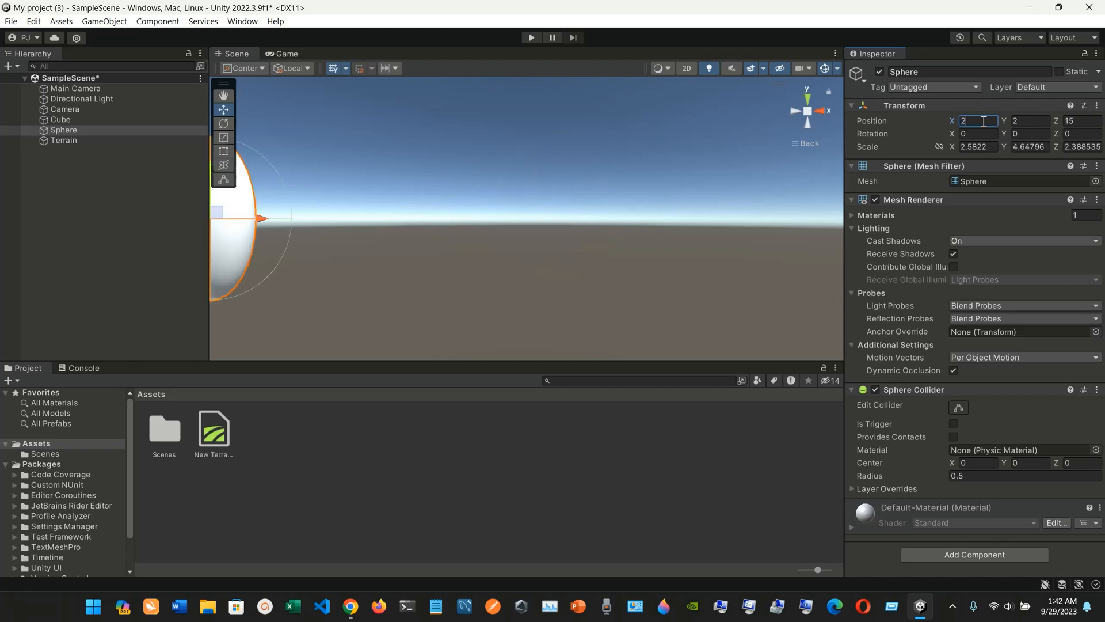
{"action": "type", "text": "0"}
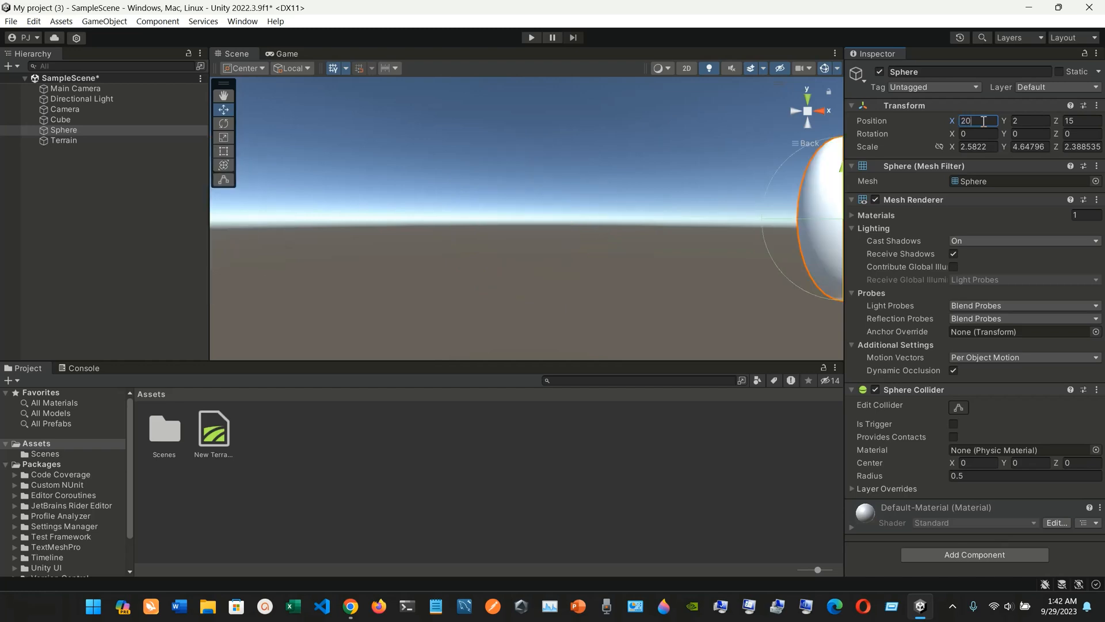
{"action": "left_click", "coordinate": [291, 51]}
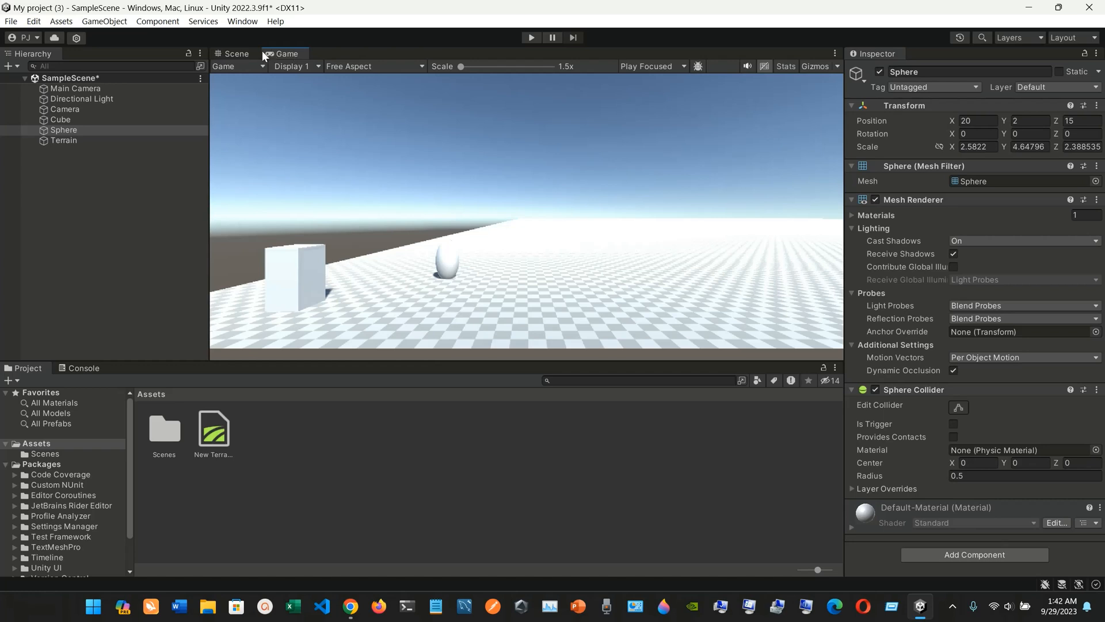
{"action": "left_click", "coordinate": [240, 56]}
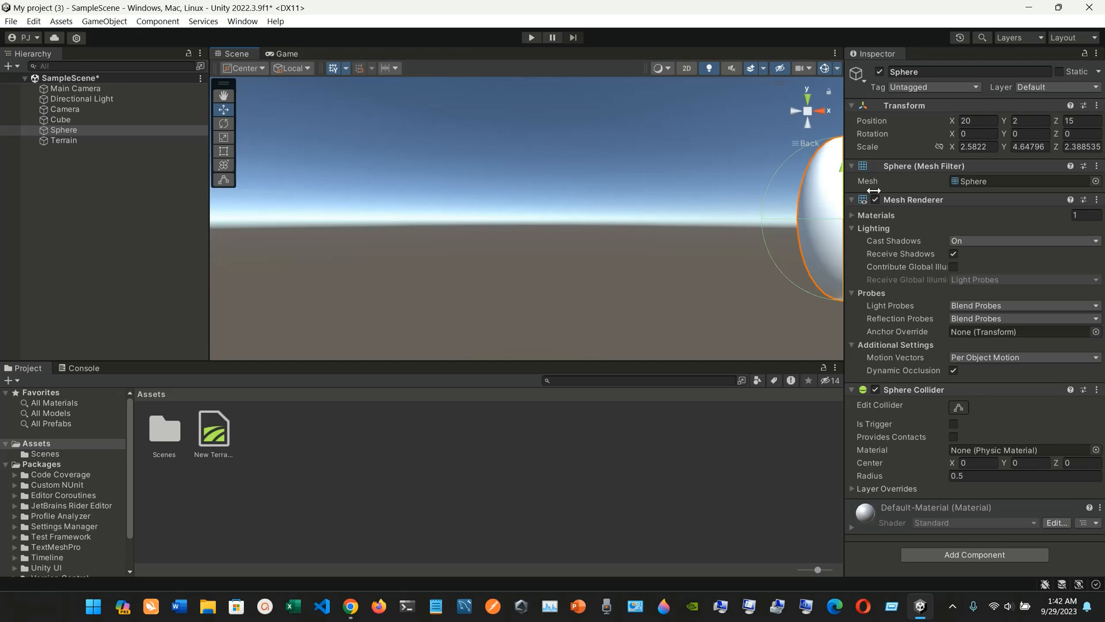
{"action": "left_click", "coordinate": [269, 54]}
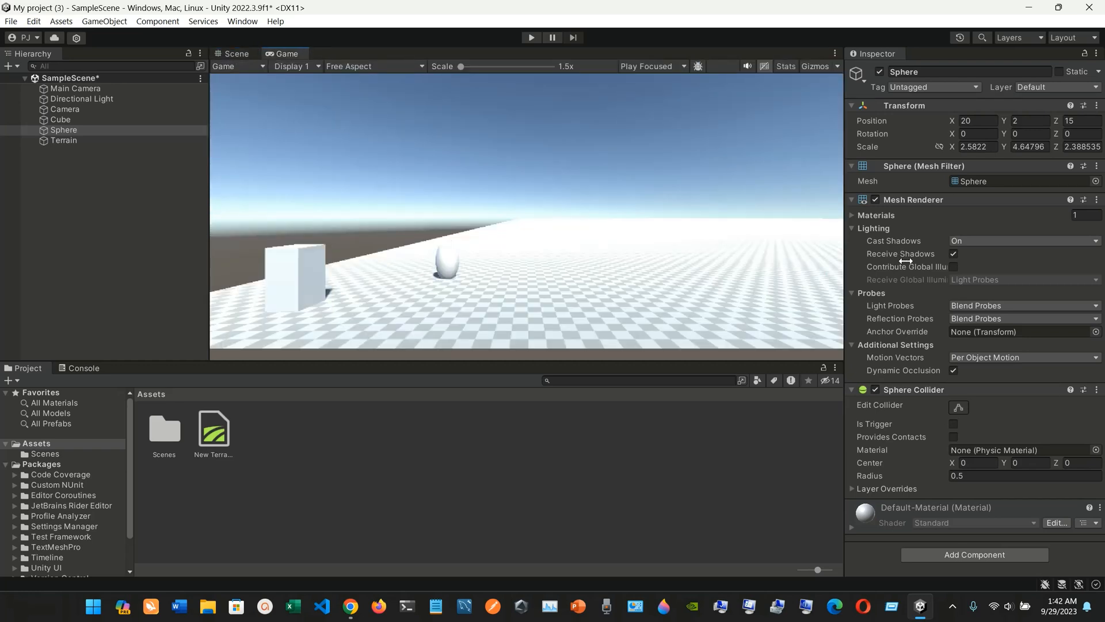
- Examine the sphere's Mesh Renderer materials, Cast Shadows options and Lighting section, and check the Scene and Game views
{"action": "left_click", "coordinate": [853, 215]}
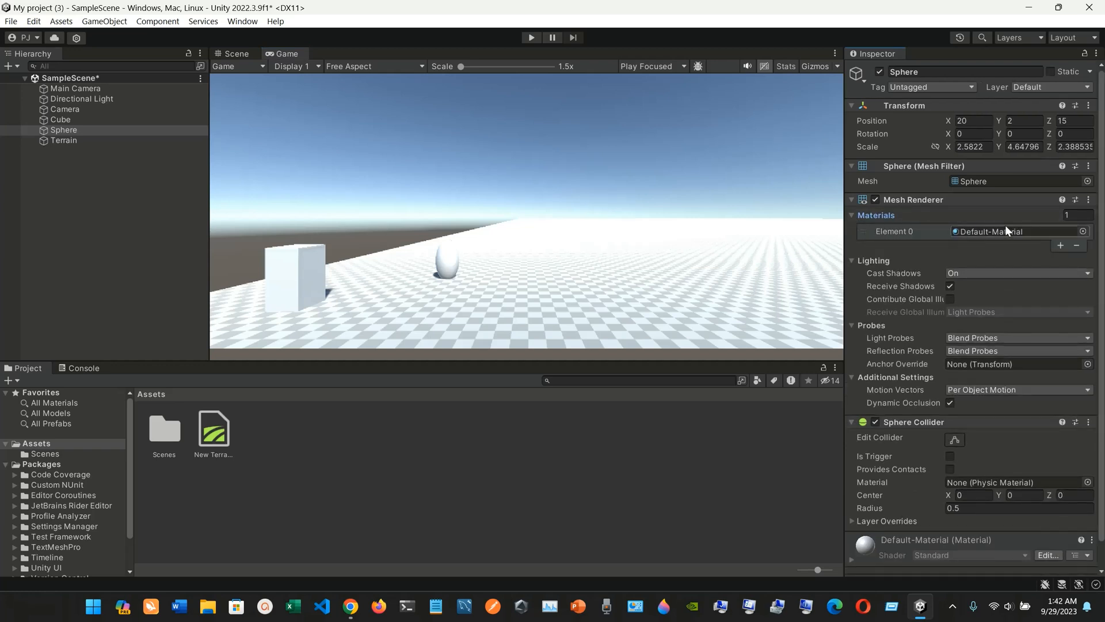
{"action": "left_click", "coordinate": [1020, 229]}
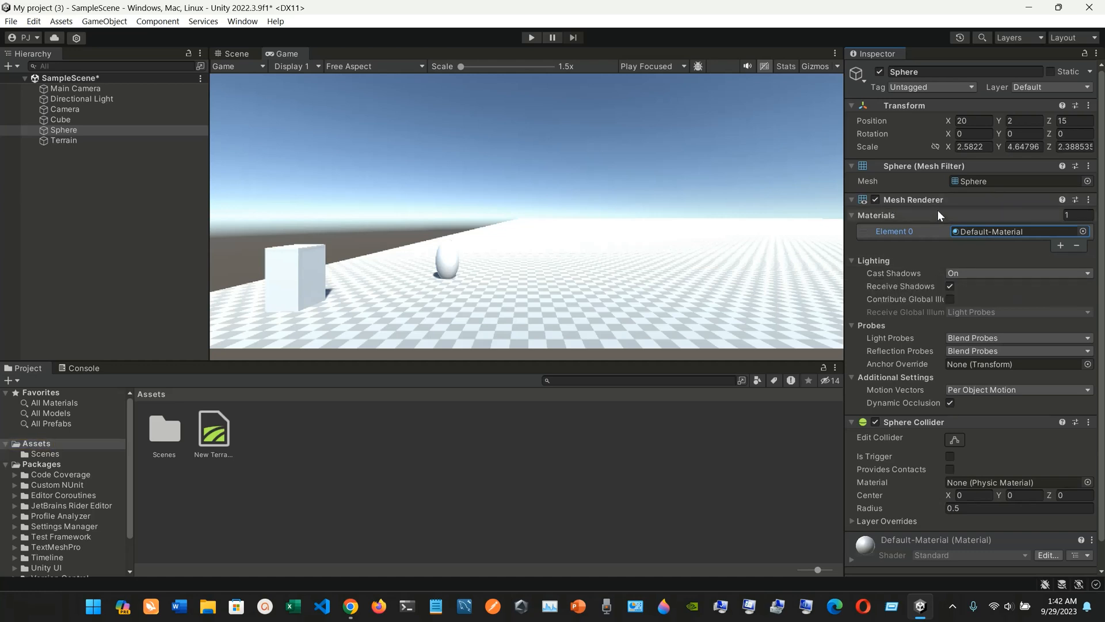
{"action": "left_click", "coordinate": [986, 272]}
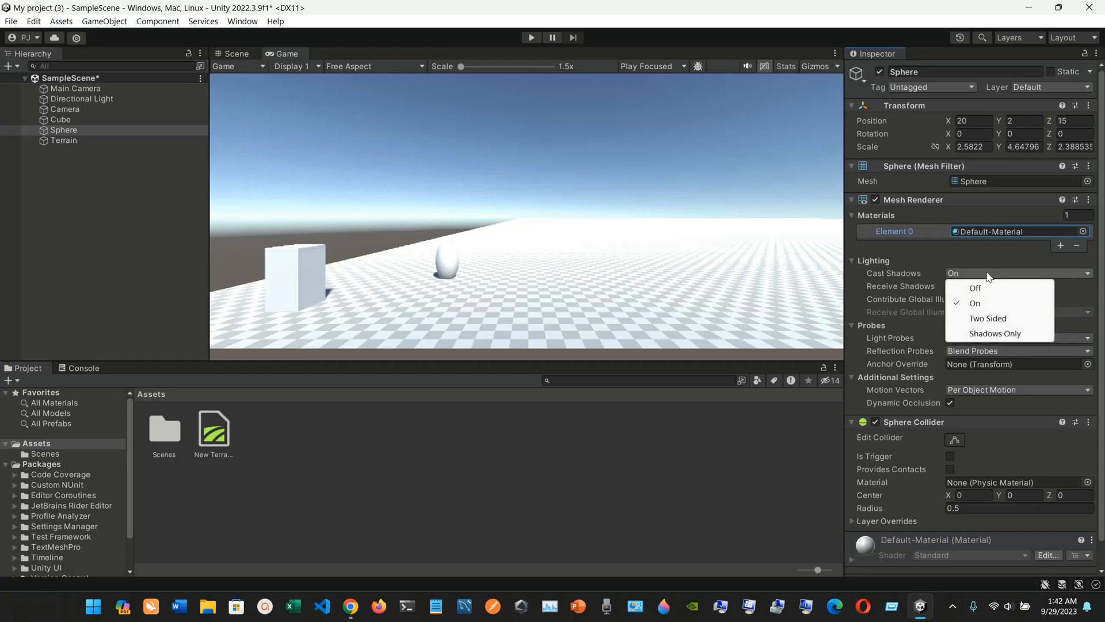
{"action": "left_click", "coordinate": [910, 259]}
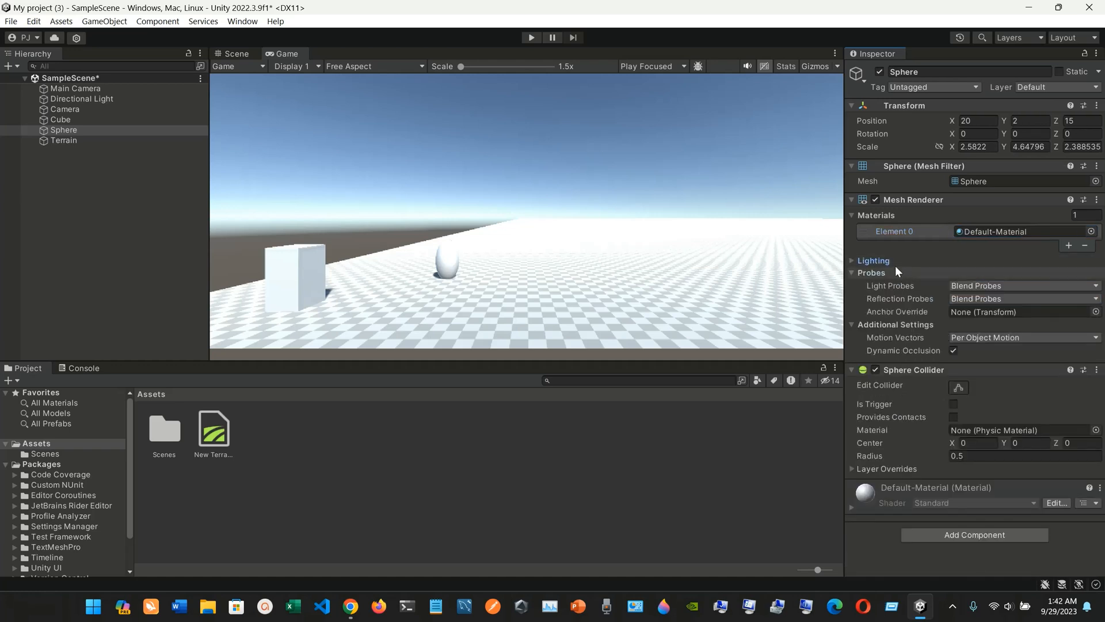
{"action": "left_click", "coordinate": [886, 264]}
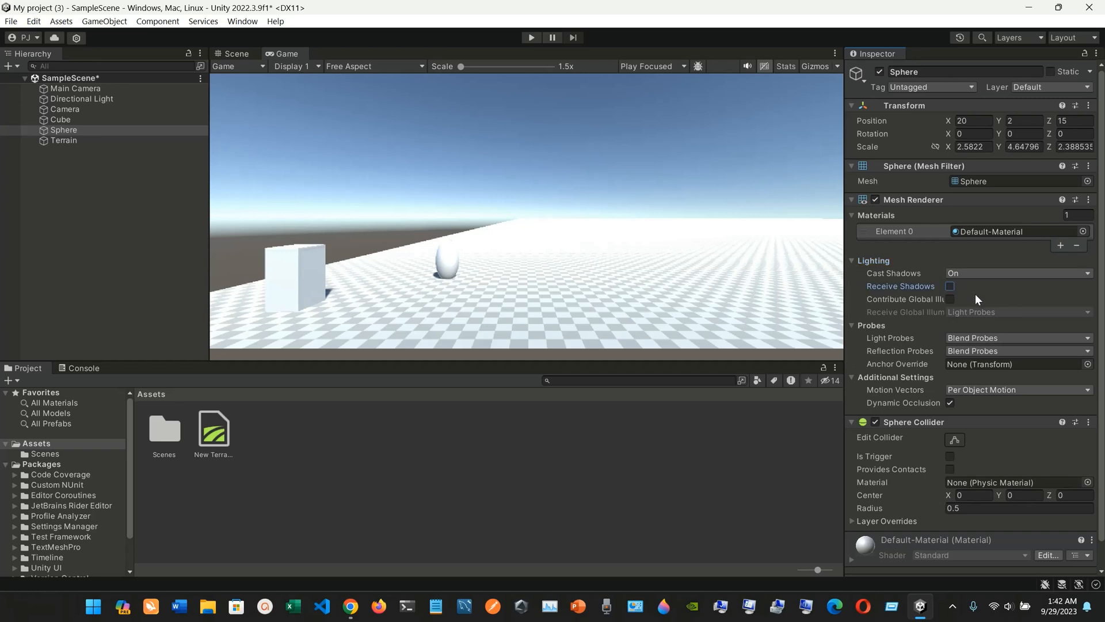
{"action": "left_click", "coordinate": [229, 56]}
{"action": "left_click", "coordinate": [271, 58]}
- Expand the sphere's Default-Material settings, inspect the material's variant family, and collapse the settings
{"action": "scroll", "coordinate": [918, 333], "scroll_direction": "down", "scroll_amount": 1}
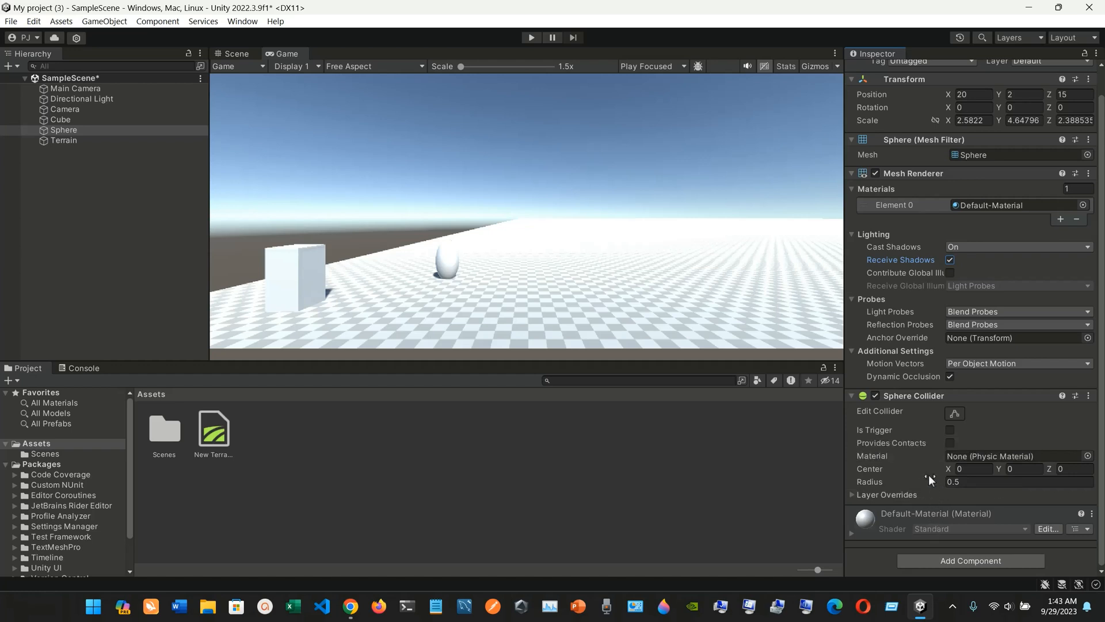
{"action": "left_click", "coordinate": [868, 519]}
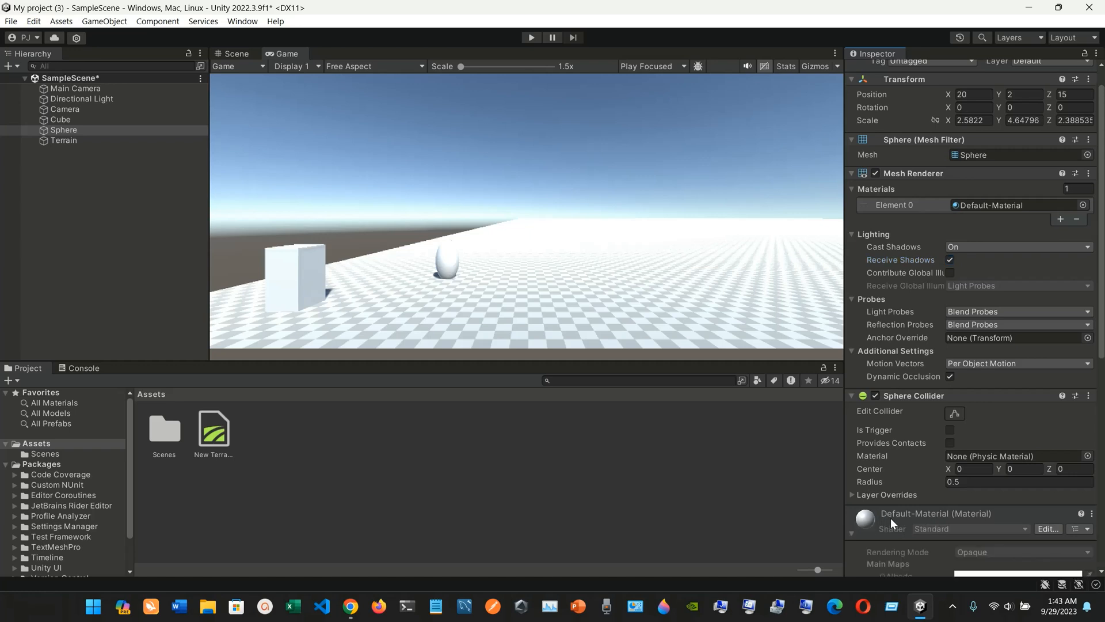
{"action": "scroll", "coordinate": [890, 517], "scroll_direction": "down", "scroll_amount": 5}
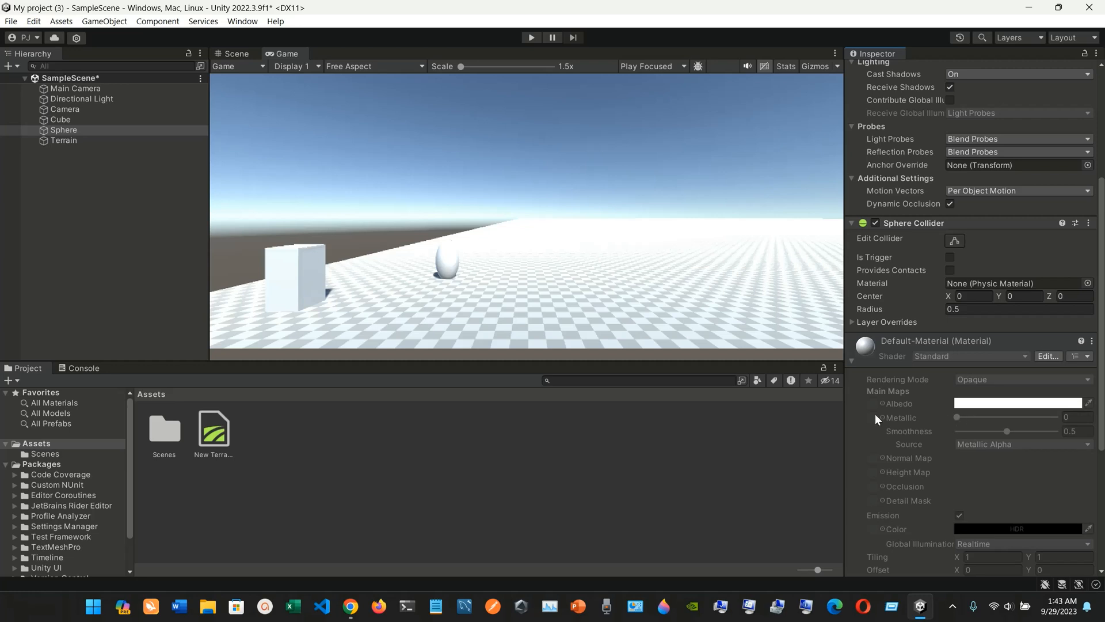
{"action": "left_click", "coordinate": [1074, 356]}
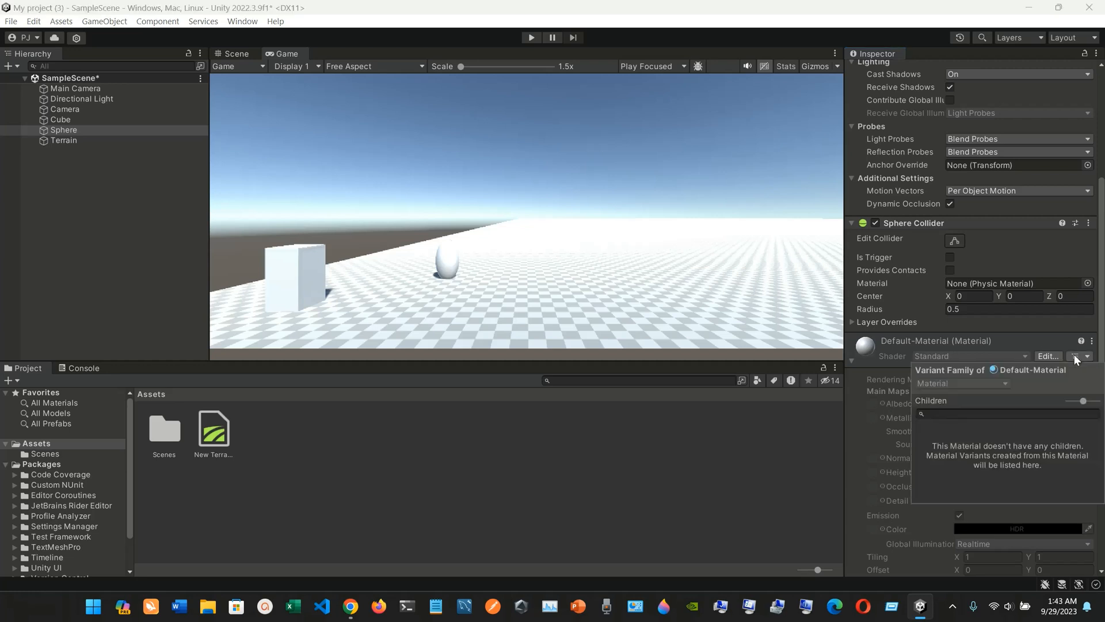
{"action": "left_click", "coordinate": [1017, 341]}
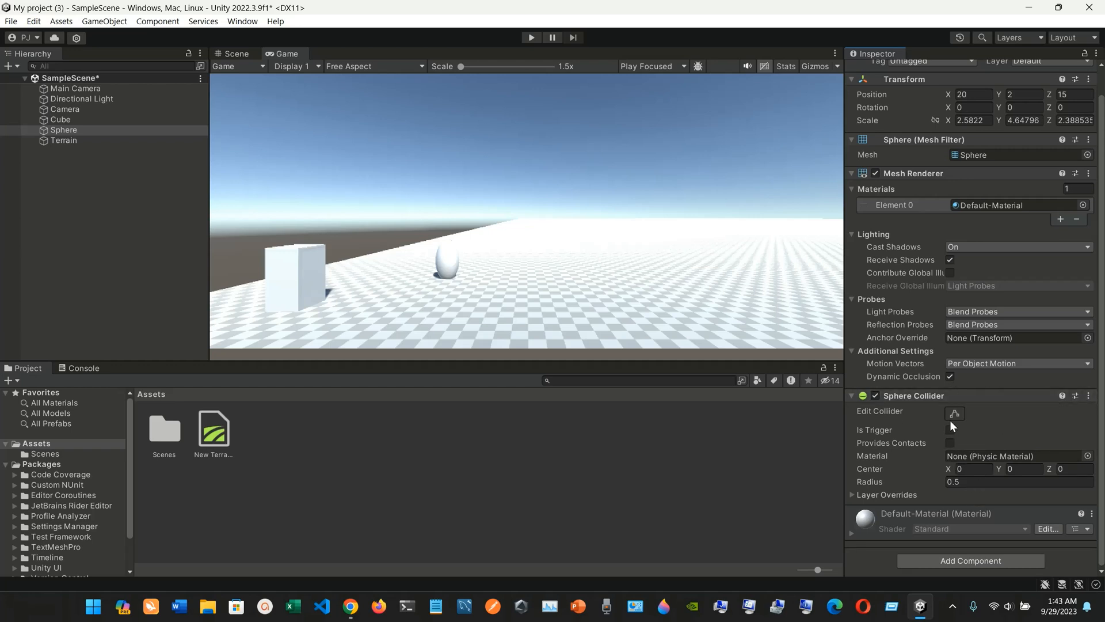
- Review the Default-Material settings from Main Maps through Advanced Options, and collapse them
{"action": "left_click", "coordinate": [866, 524]}
{"action": "scroll", "coordinate": [955, 513], "scroll_direction": "down", "scroll_amount": 5}
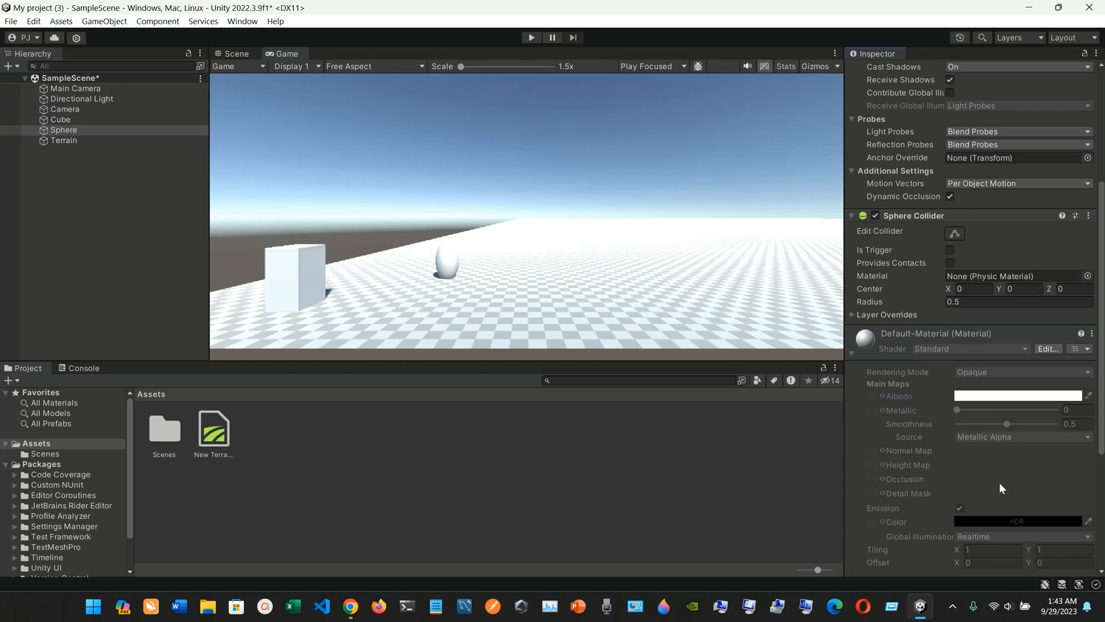
{"action": "scroll", "coordinate": [1000, 486], "scroll_direction": "down", "scroll_amount": 4}
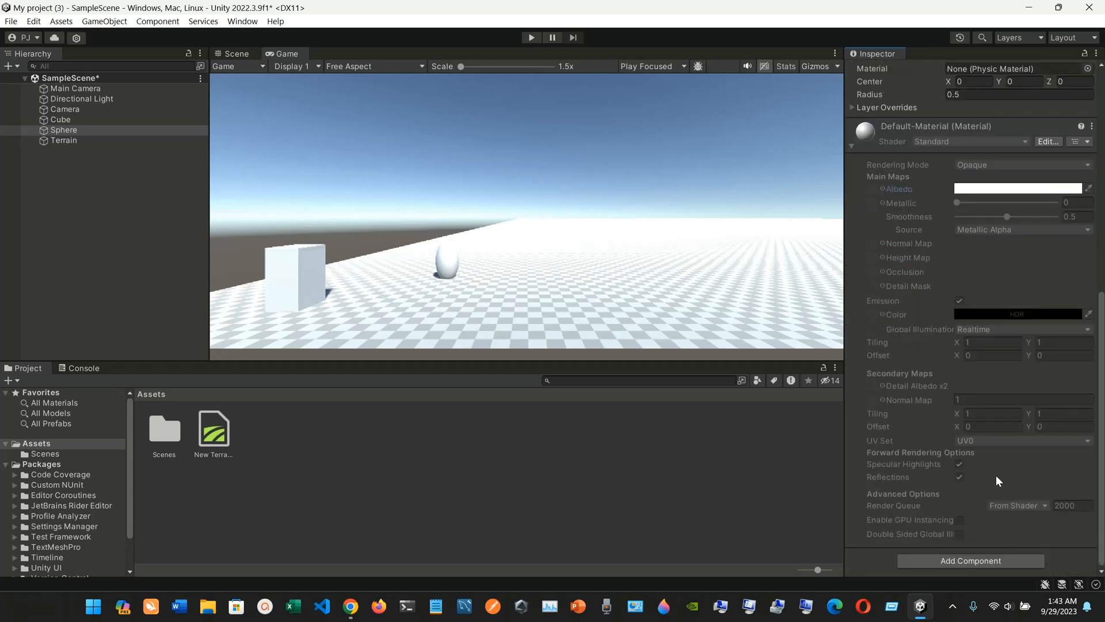
{"action": "scroll", "coordinate": [998, 479], "scroll_direction": "up", "scroll_amount": 3}
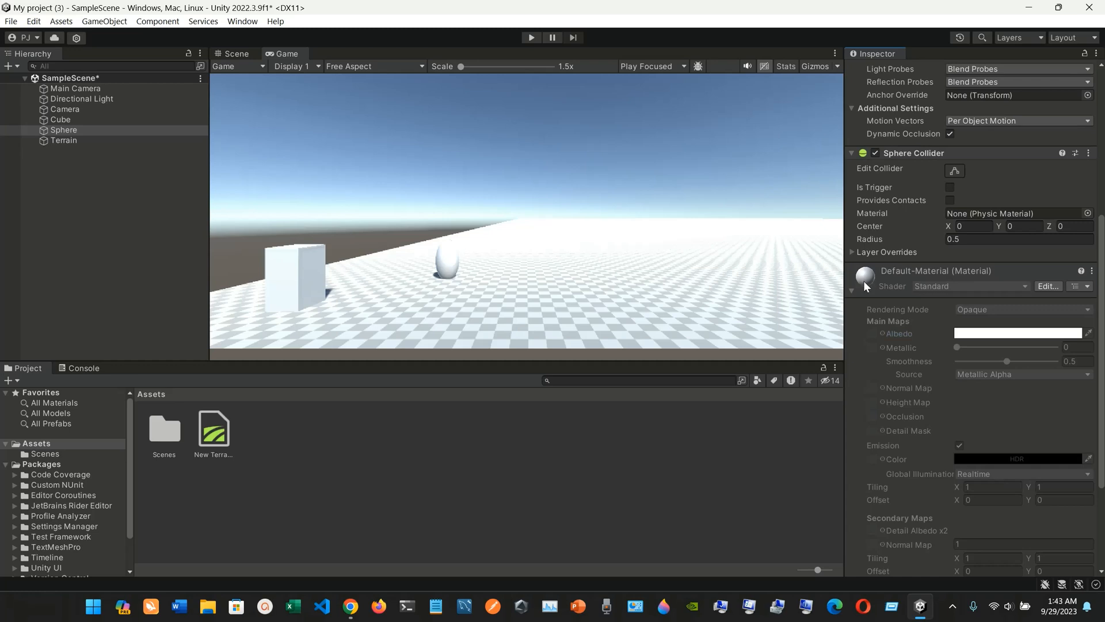
{"action": "left_click", "coordinate": [864, 281]}
{"action": "scroll", "coordinate": [864, 281], "scroll_direction": "up", "scroll_amount": 1}
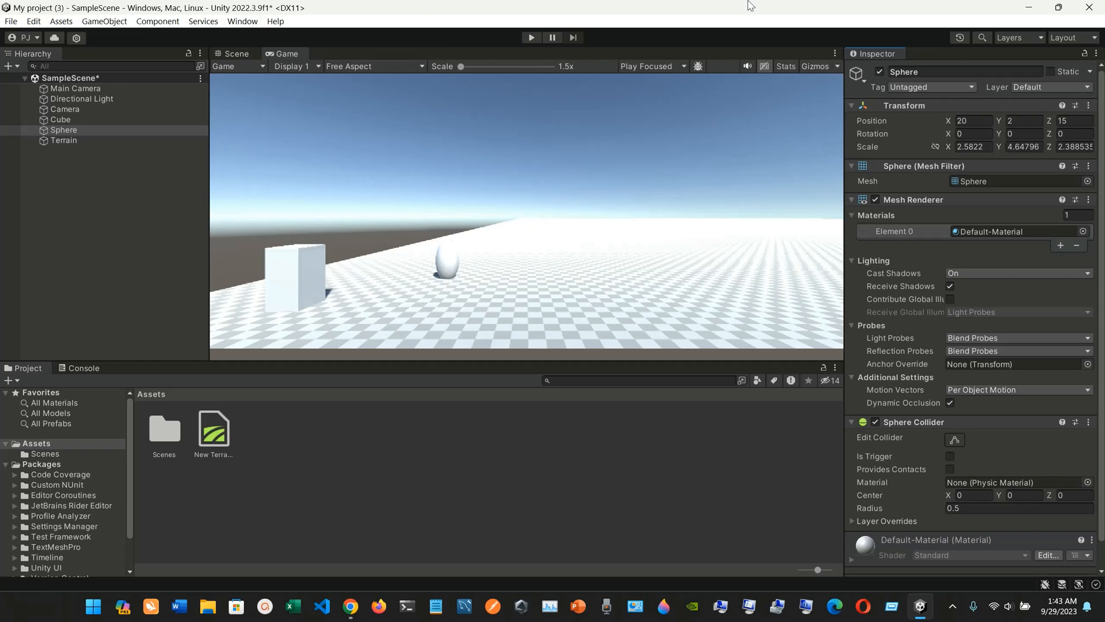
- Switch to the Unity Manual in Chrome and read the section on opening an Inspector window
{"action": "left_click", "coordinate": [1097, 53]}
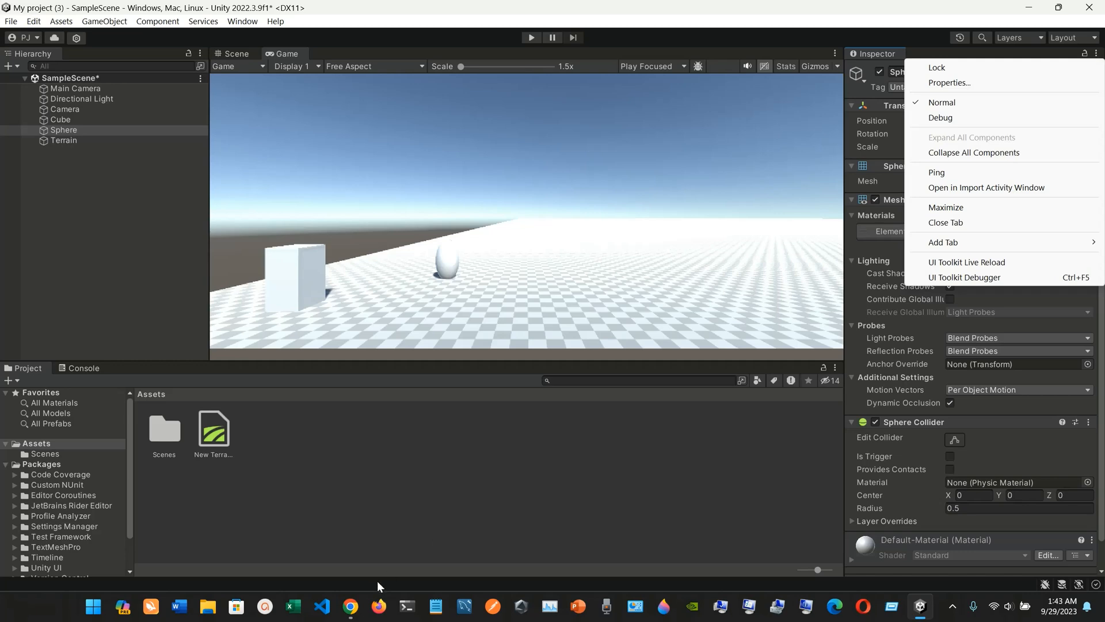
{"action": "left_click", "coordinate": [351, 606]}
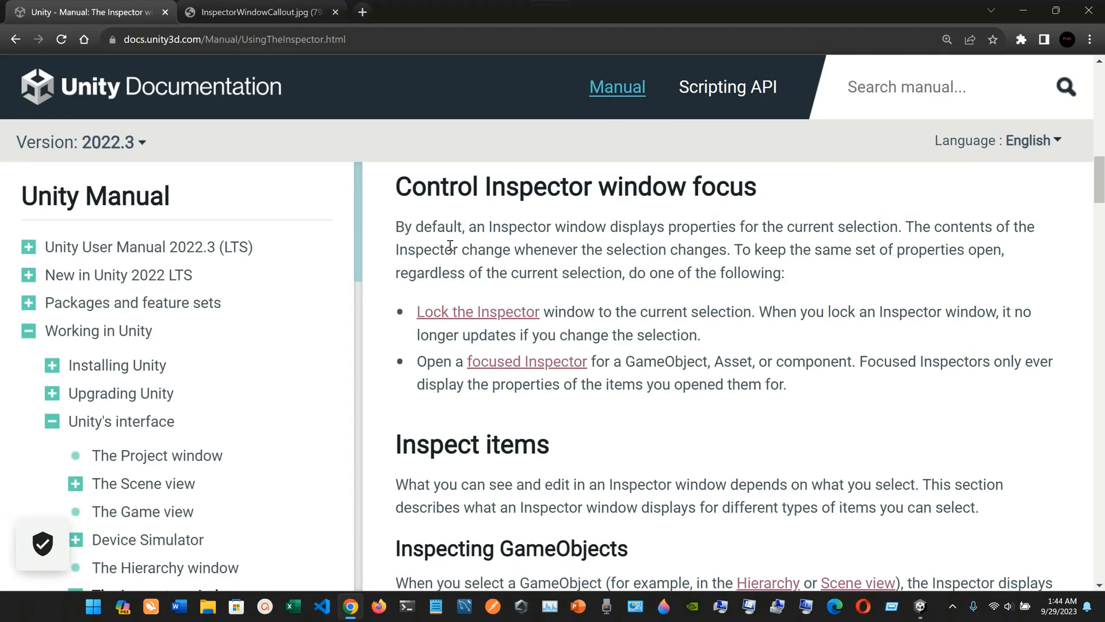
{"action": "scroll", "coordinate": [450, 244], "scroll_direction": "up", "scroll_amount": 5}
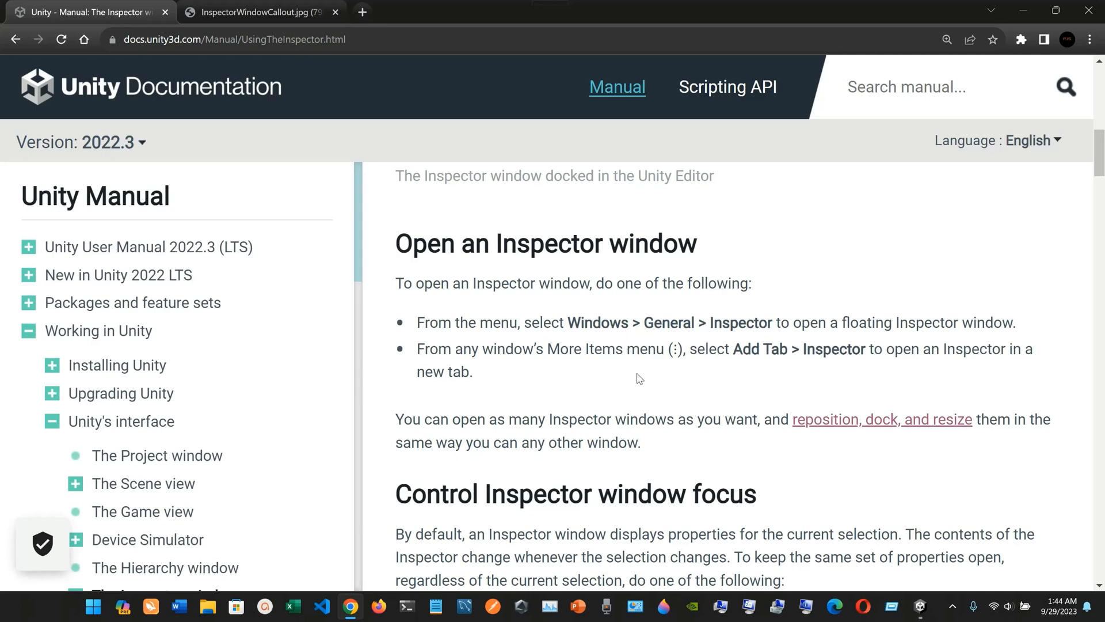
{"action": "scroll", "coordinate": [639, 378], "scroll_direction": "down", "scroll_amount": 1}
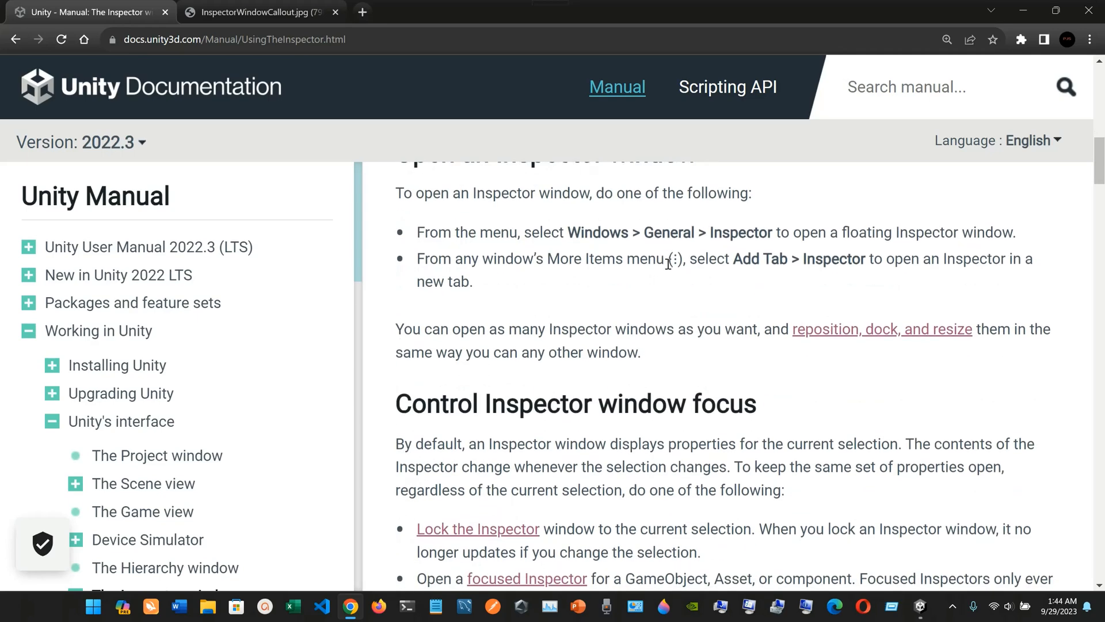
{"action": "scroll", "coordinate": [668, 264], "scroll_direction": "down", "scroll_amount": 1}
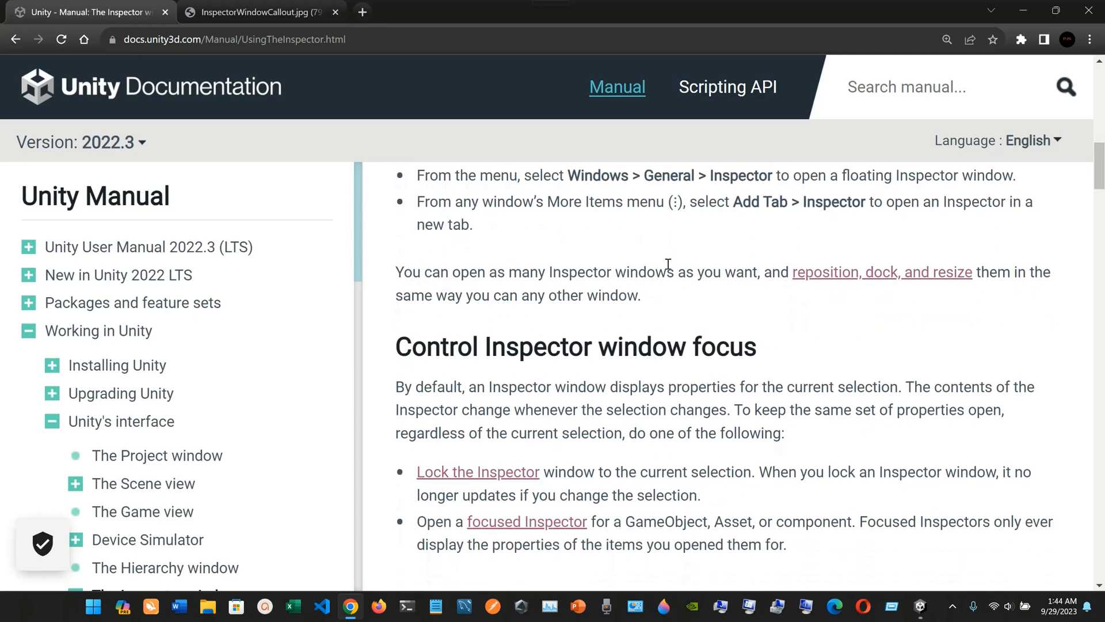
- Return to Unity, close the docked Inspector, and reopen it as a floating window placed over the Game view
{"action": "left_click", "coordinate": [352, 610]}
{"action": "left_click", "coordinate": [1097, 53]}
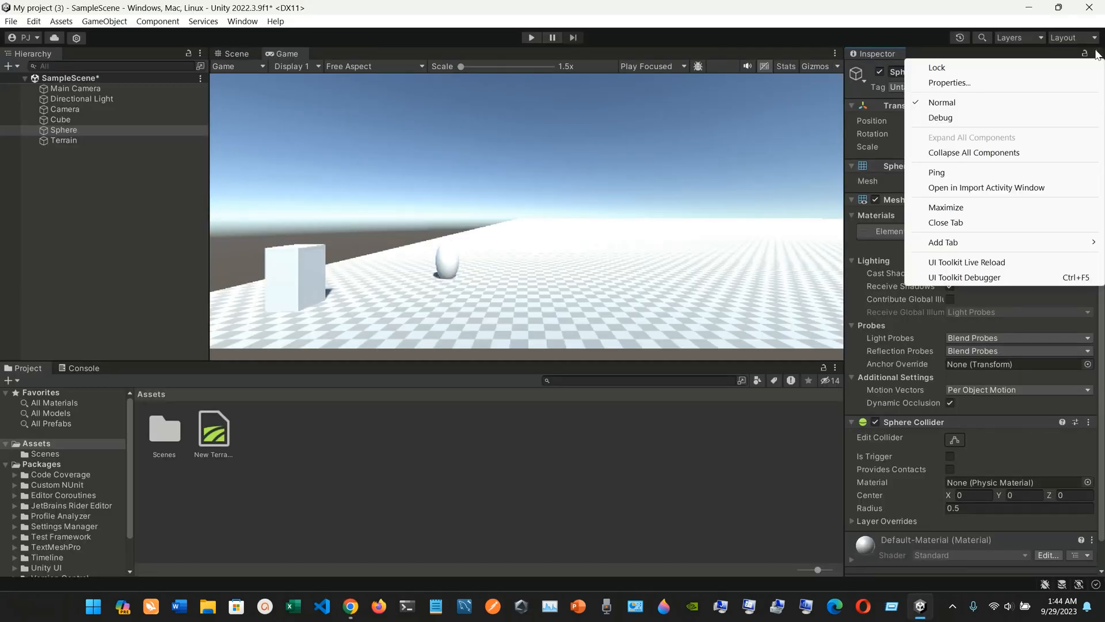
{"action": "left_click", "coordinate": [967, 223]}
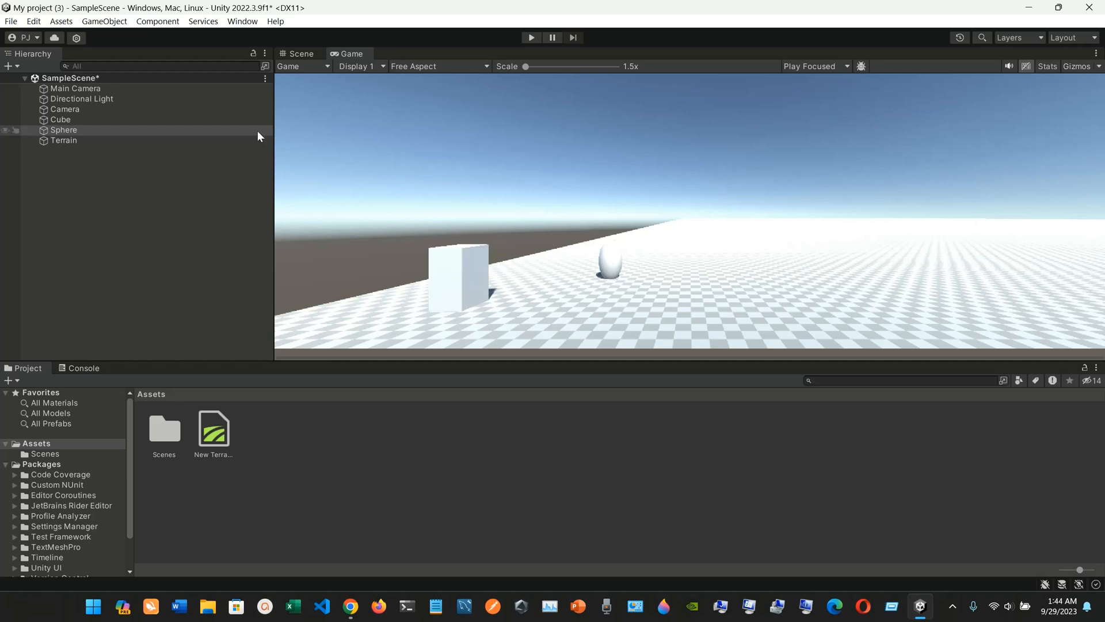
{"action": "left_click", "coordinate": [242, 22]}
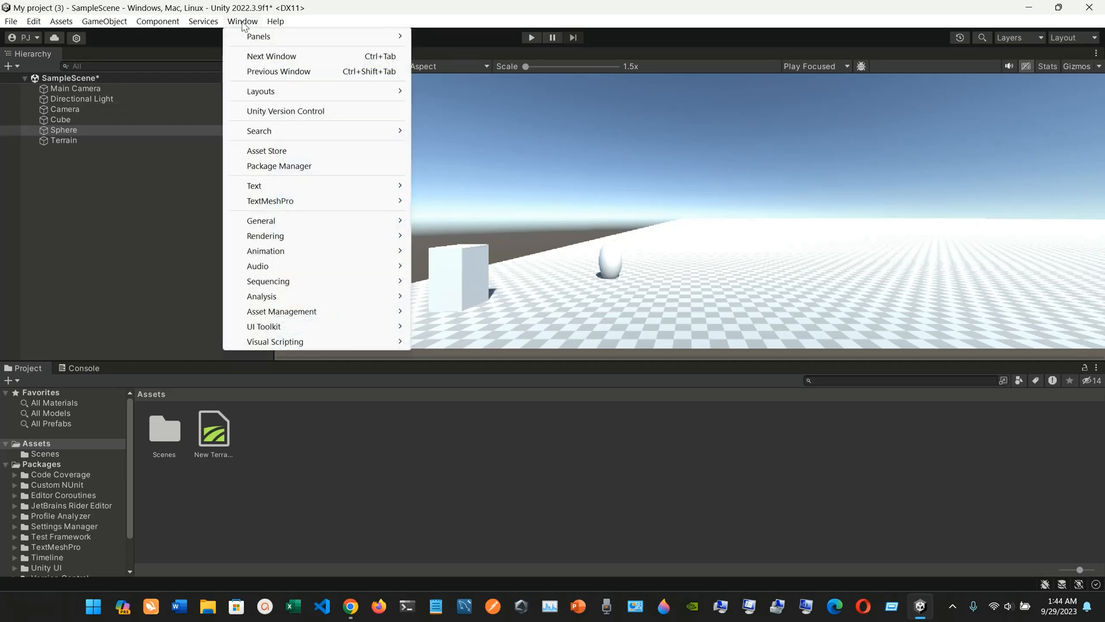
{"action": "mouse_move", "coordinate": [387, 221]}
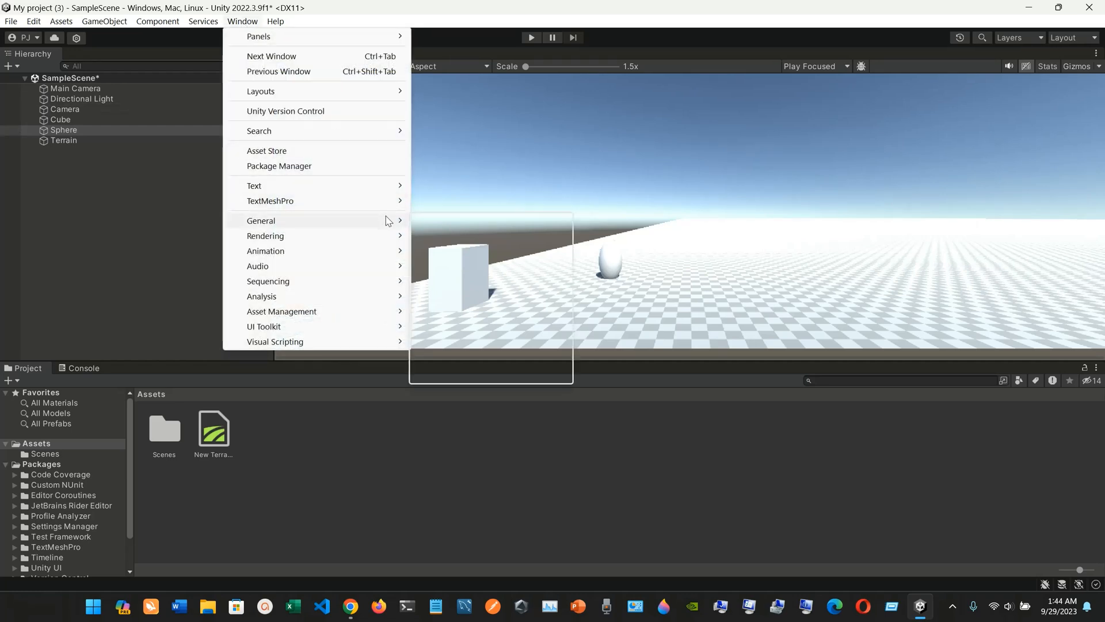
{"action": "left_click", "coordinate": [500, 252]}
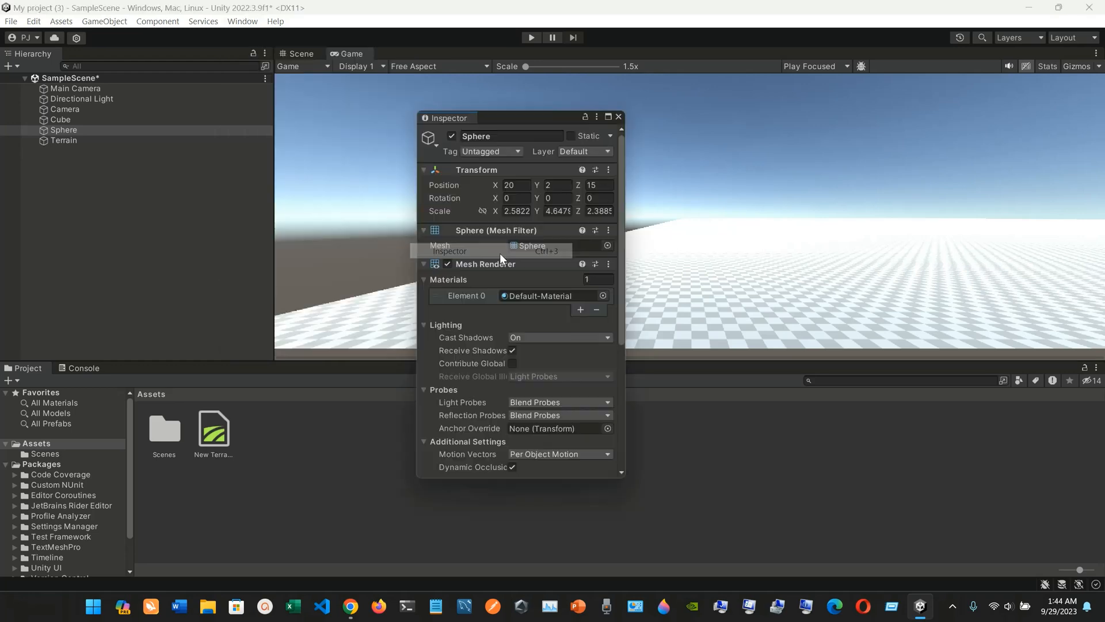
{"action": "left_click_drag", "start_coordinate": [534, 117], "coordinate": [452, 140]}
- Expand the sphere's Default-Material in the floating Inspector and examine its settings from Main Maps to Advanced Options
{"action": "scroll", "coordinate": [421, 305], "scroll_direction": "down", "scroll_amount": 6}
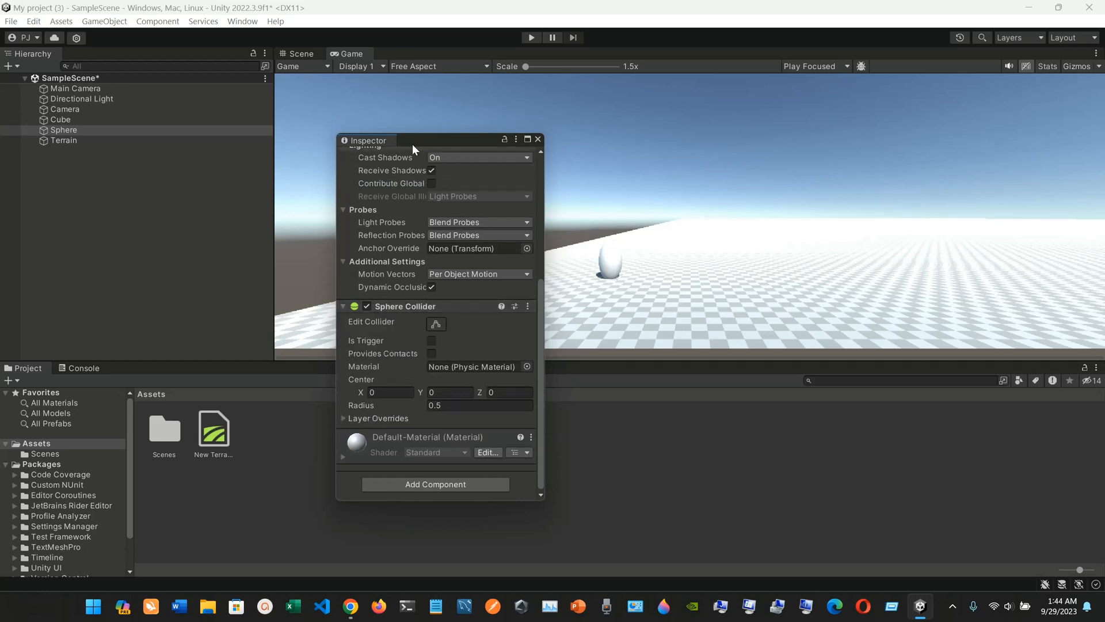
{"action": "left_click", "coordinate": [360, 444]}
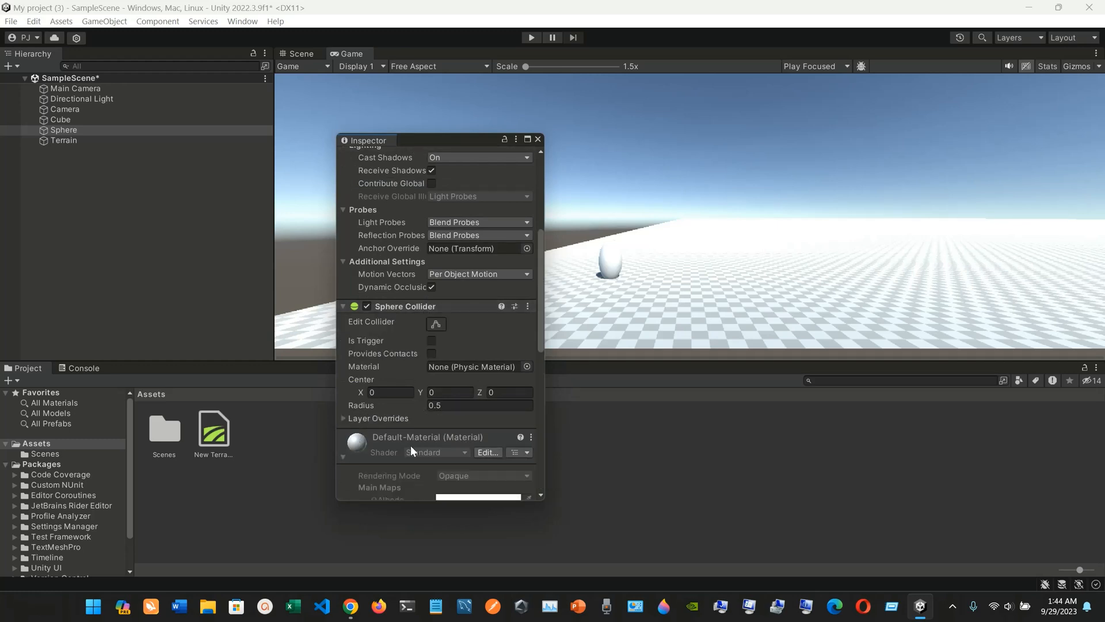
{"action": "scroll", "coordinate": [410, 444], "scroll_direction": "down", "scroll_amount": 4}
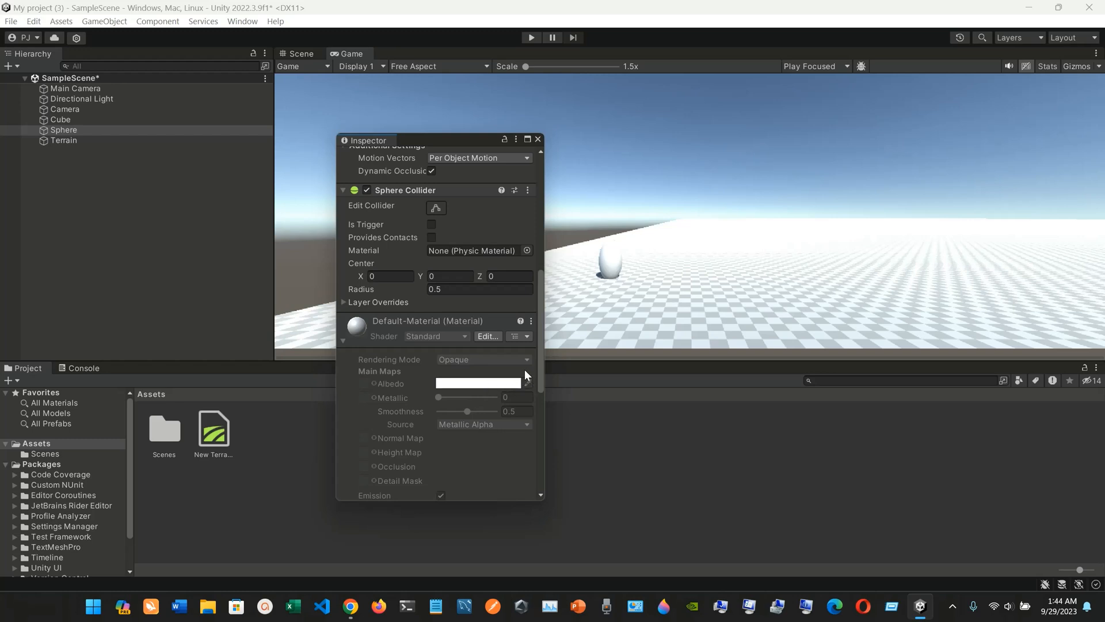
{"action": "scroll", "coordinate": [524, 362], "scroll_direction": "down", "scroll_amount": 7}
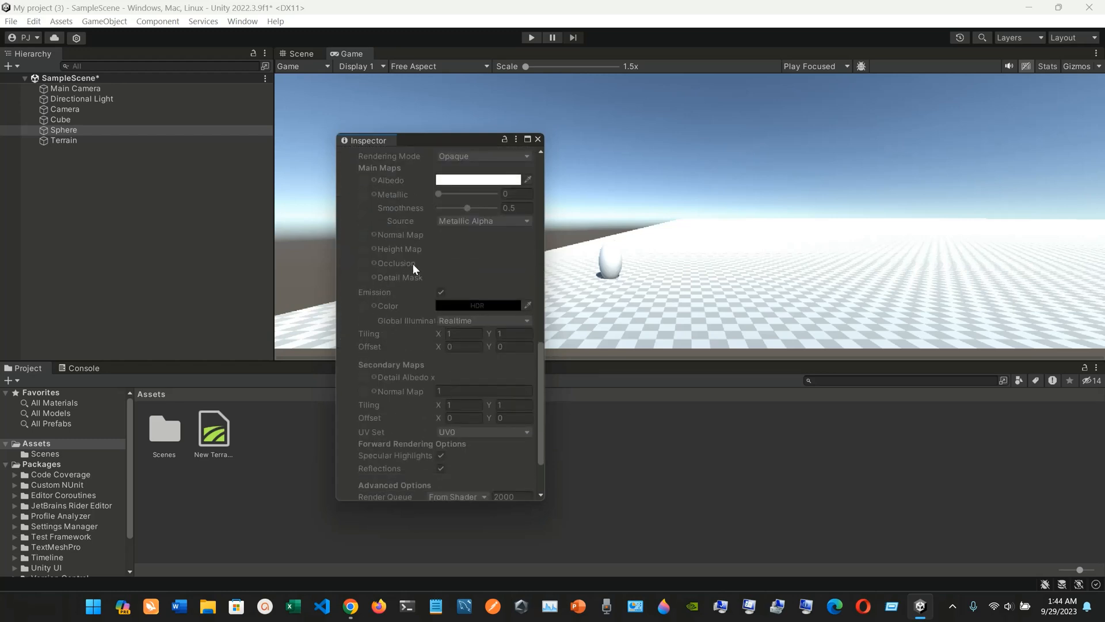
- Move the sphere in the Scene view to about X 14.35, Y 1.37 and check its Transform in the floating Inspector
{"action": "left_click", "coordinate": [305, 54]}
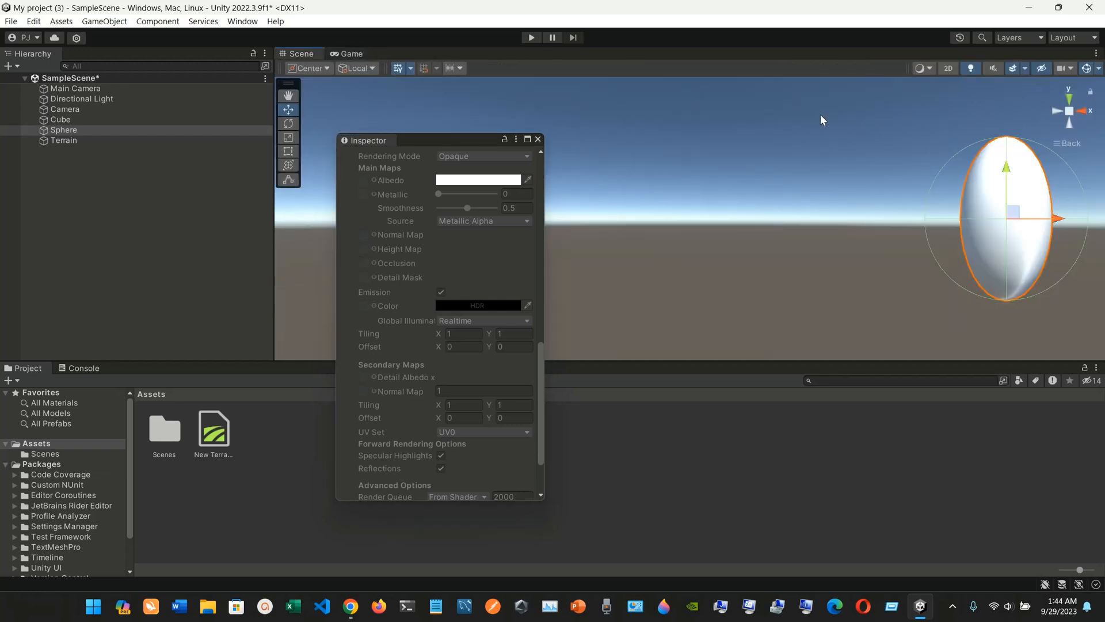
{"action": "left_click_drag", "start_coordinate": [1016, 214], "coordinate": [818, 236]}
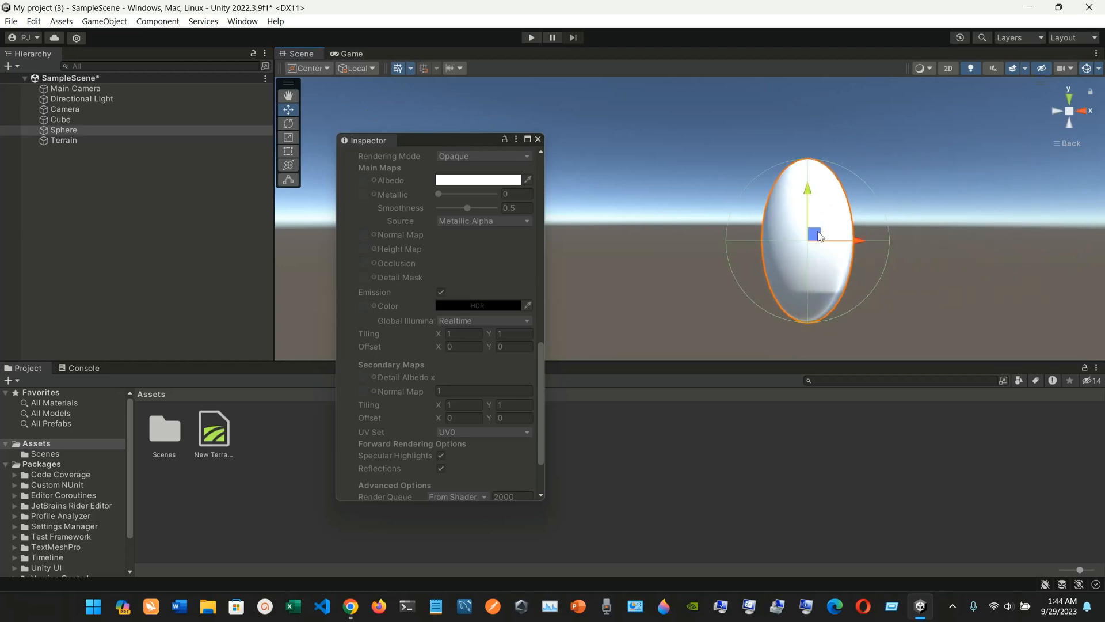
{"action": "scroll", "coordinate": [399, 375], "scroll_direction": "down", "scroll_amount": 3}
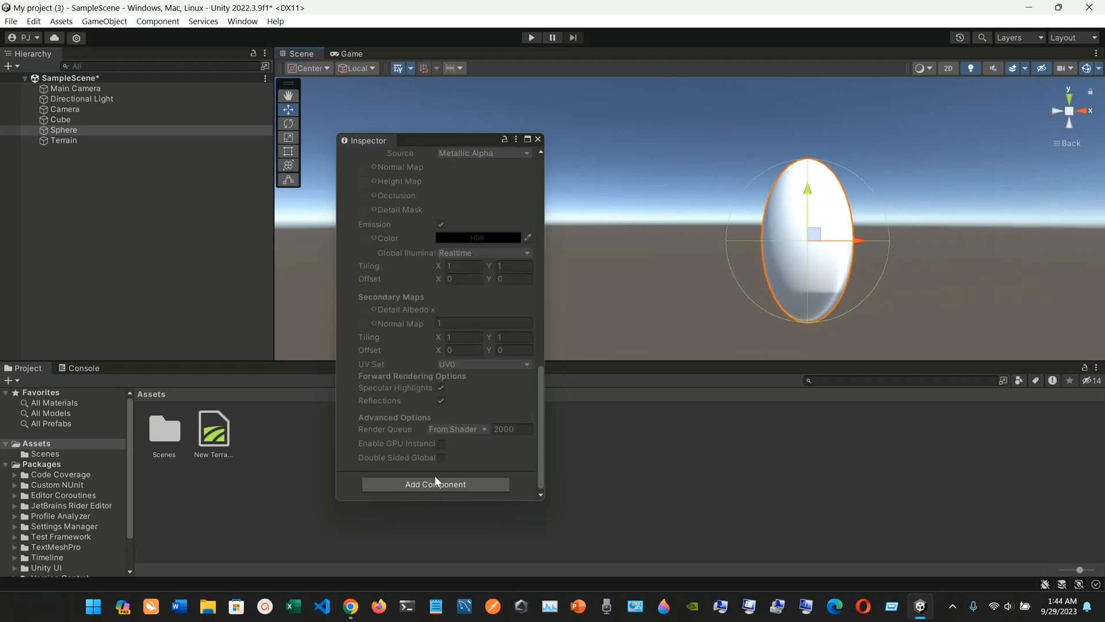
{"action": "scroll", "coordinate": [406, 326], "scroll_direction": "up", "scroll_amount": 15}
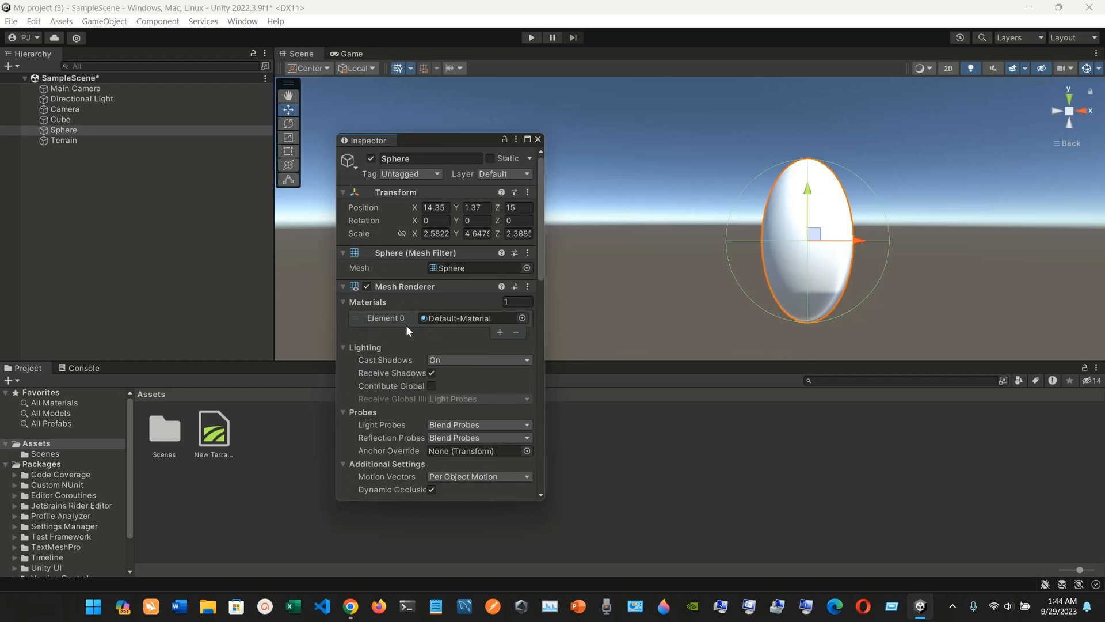
- Close the floating Inspector and apply the Default editor layout
{"action": "left_click", "coordinate": [537, 140]}
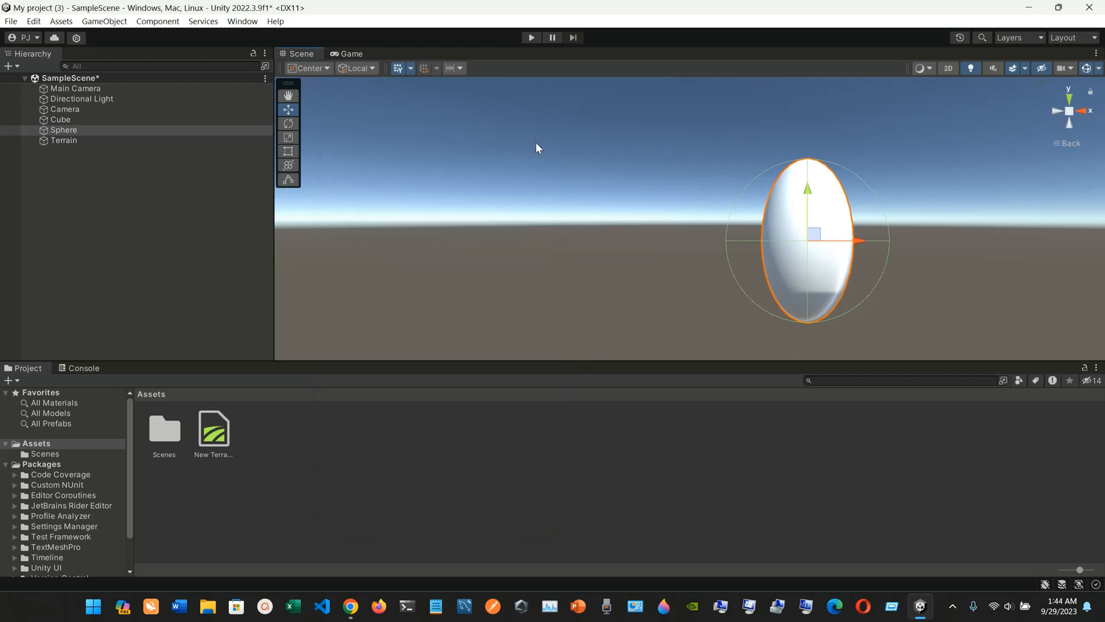
{"action": "left_click", "coordinate": [1076, 38]}
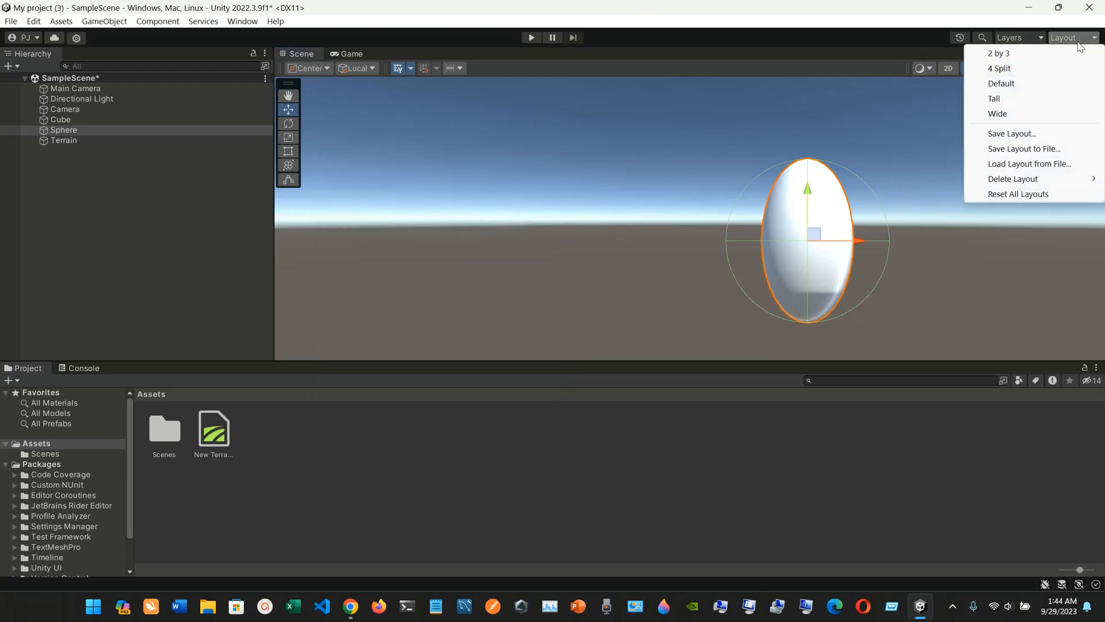
{"action": "left_click", "coordinate": [1018, 84]}
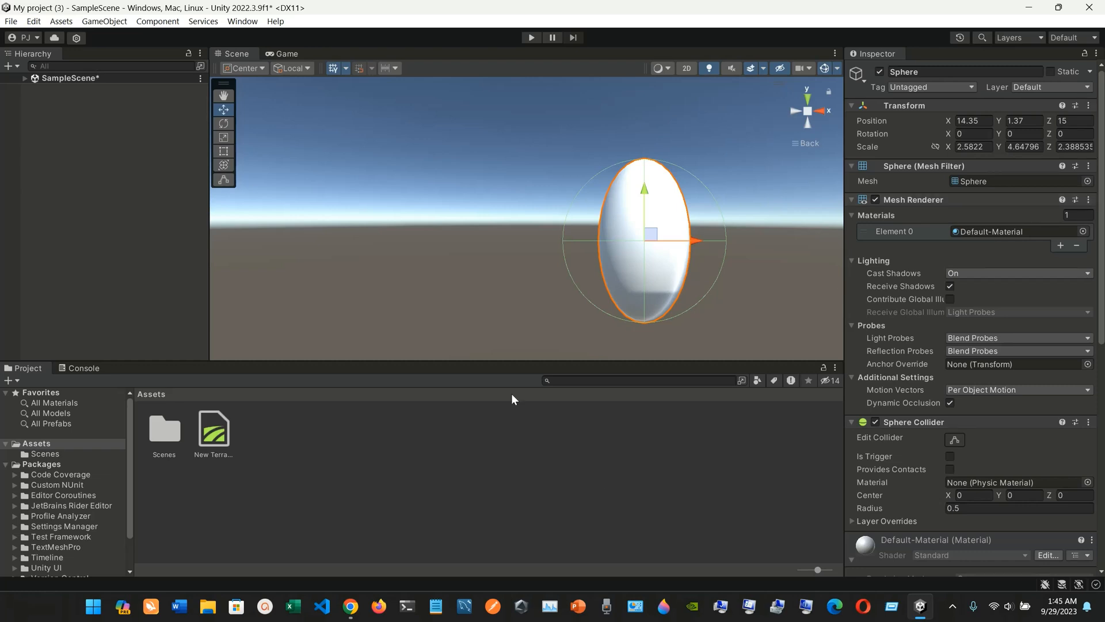
- Expand SampleScene, select and frame the Terrain, inspect it from the top, front and back, and check the Game view
{"action": "left_click", "coordinate": [24, 78]}
{"action": "left_click", "coordinate": [85, 142]}
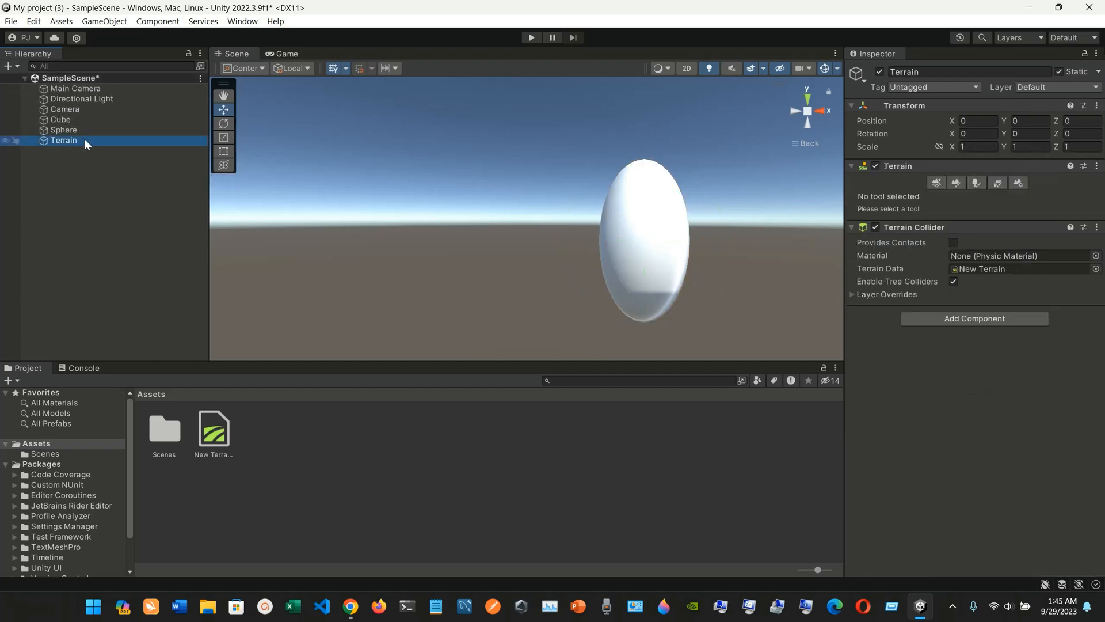
{"action": "double_click", "coordinate": [99, 142]}
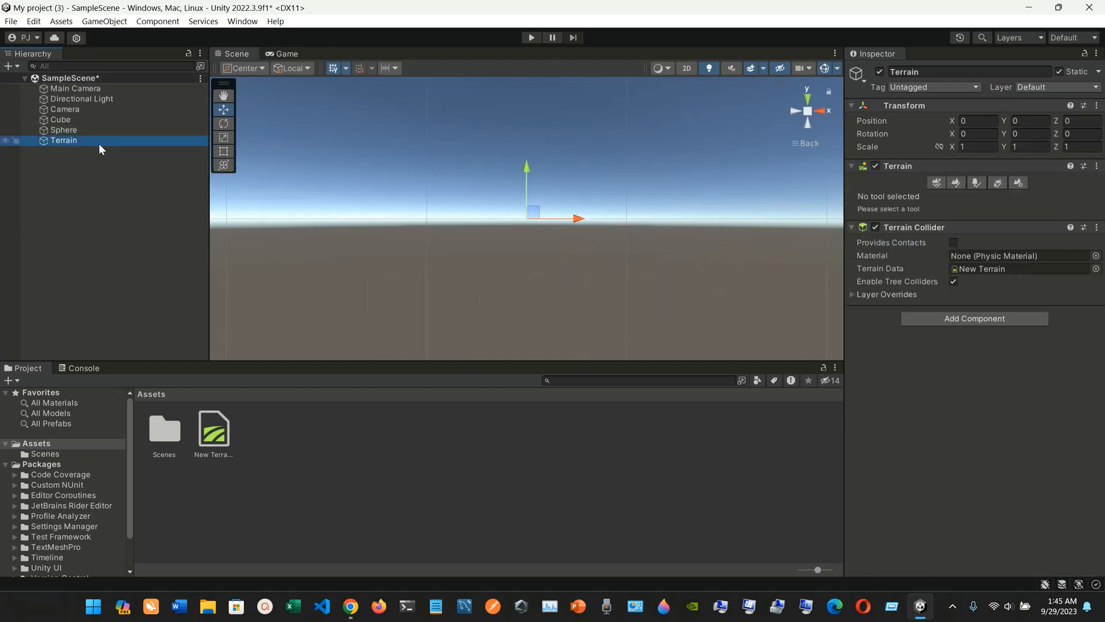
{"action": "left_click", "coordinate": [808, 99]}
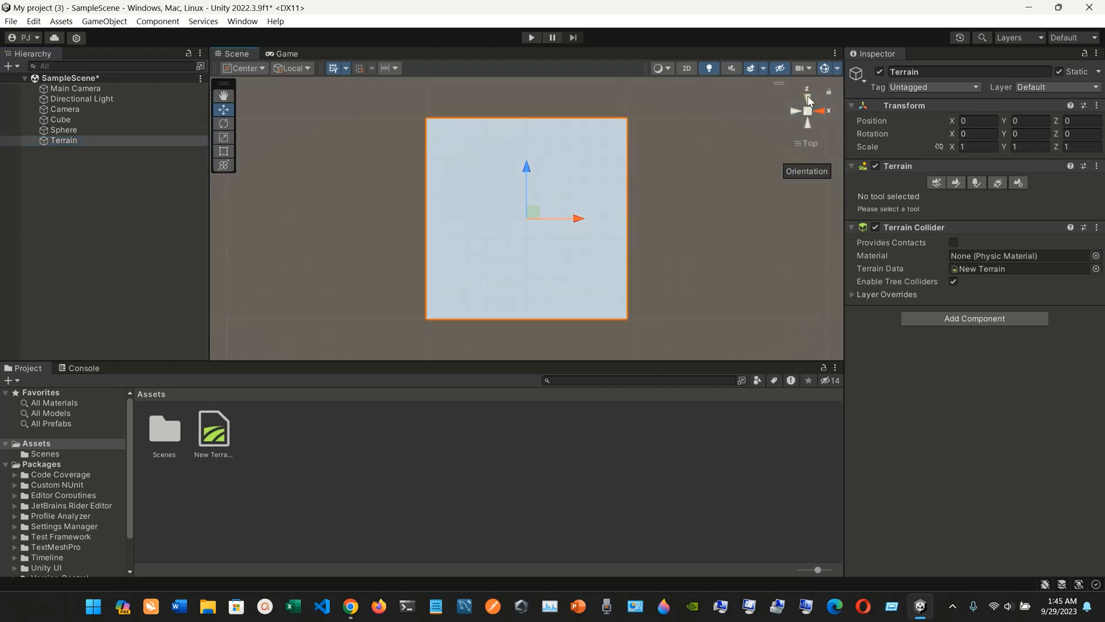
{"action": "left_click", "coordinate": [808, 99]}
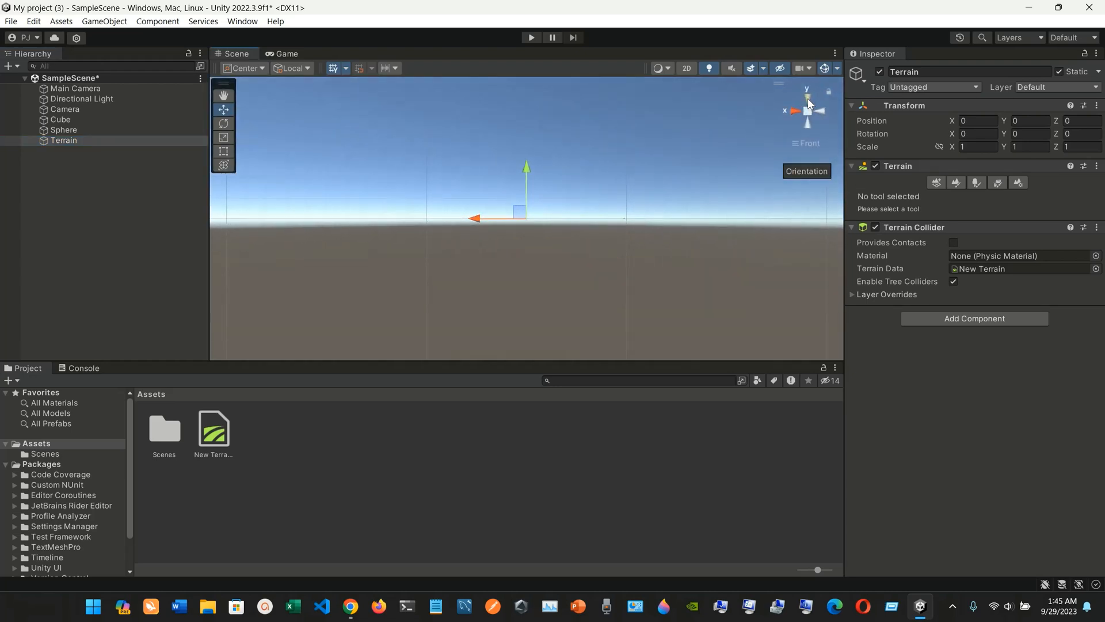
{"action": "left_click", "coordinate": [808, 100]}
{"action": "left_click", "coordinate": [796, 111]}
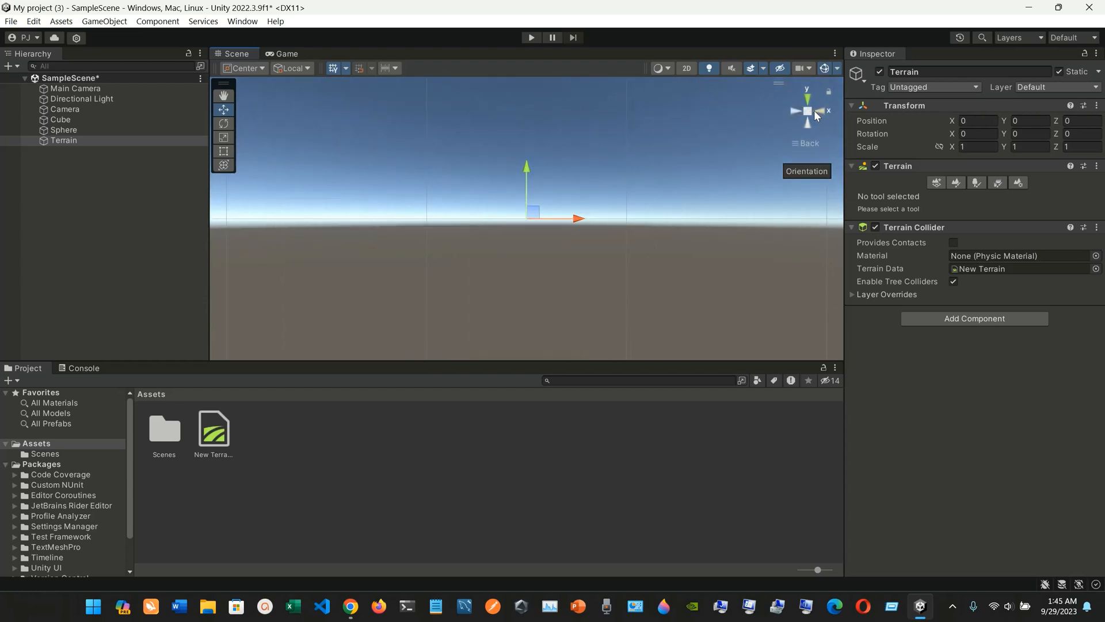
{"action": "left_click", "coordinate": [814, 111]}
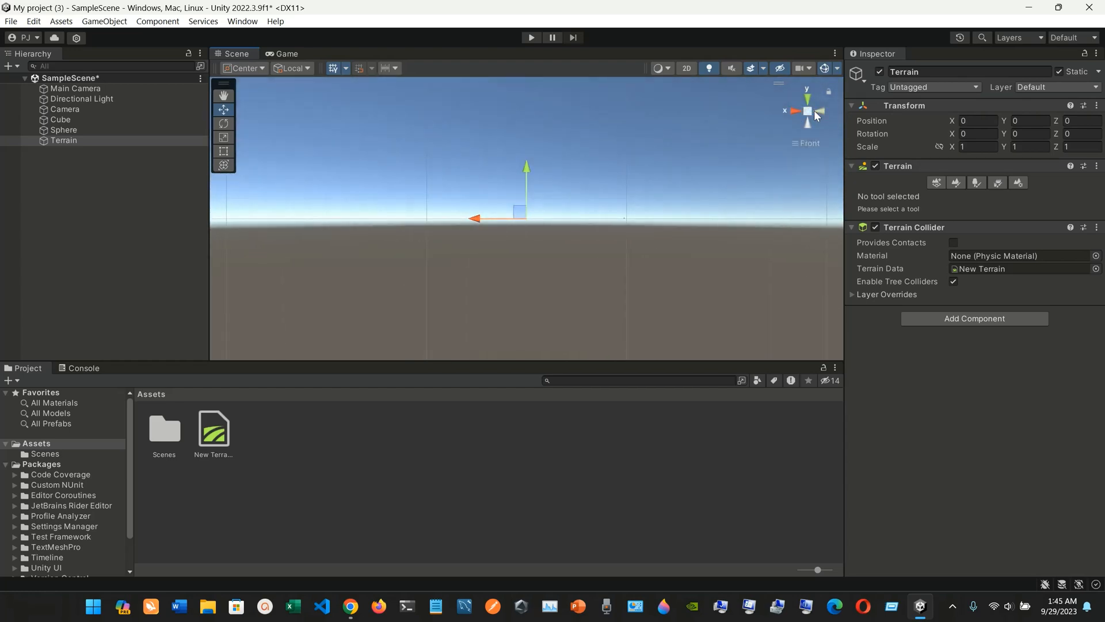
{"action": "left_click", "coordinate": [810, 95]}
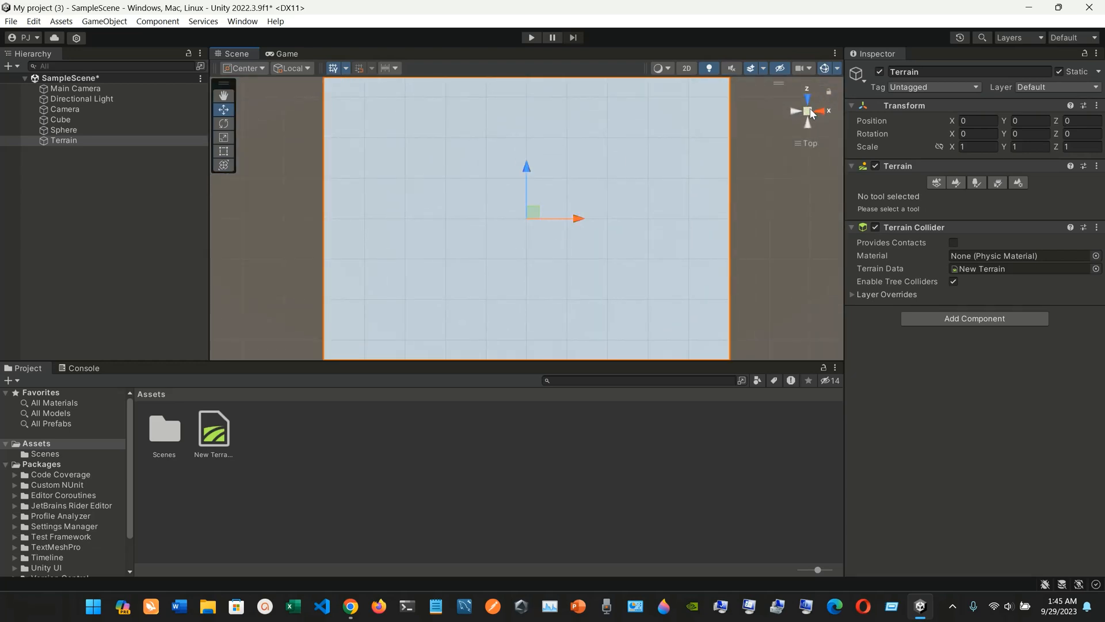
{"action": "left_click", "coordinate": [811, 108]}
{"action": "left_click", "coordinate": [811, 109]}
{"action": "left_click", "coordinate": [288, 58]}
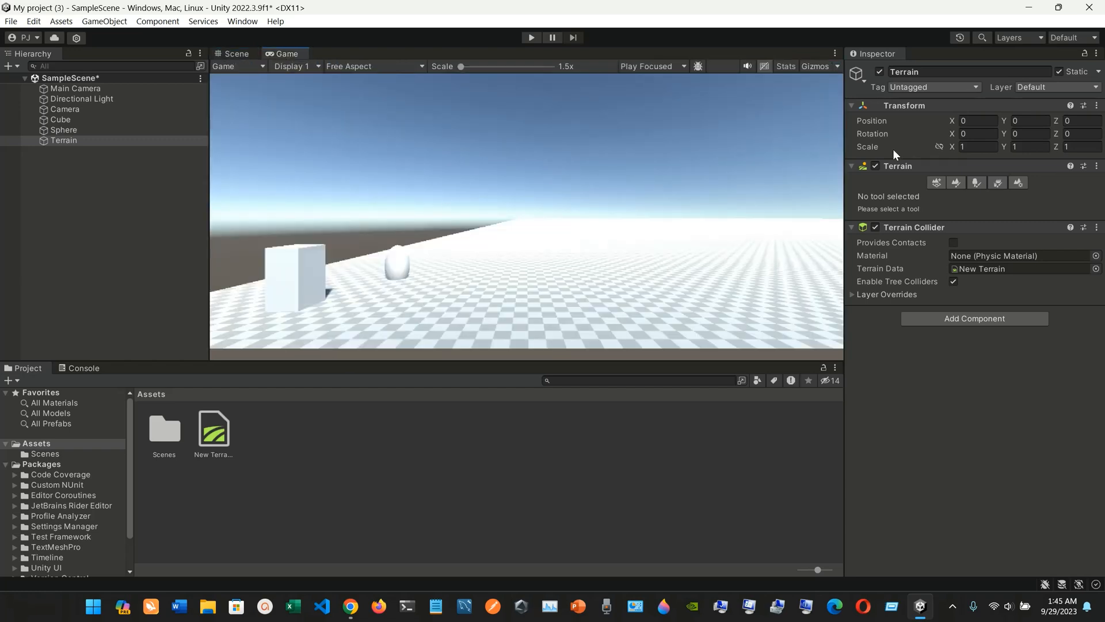
- Switch to the Unity Manual in Chrome and read the sections on controlling Inspector window focus and inspecting items
{"action": "left_click", "coordinate": [351, 606]}
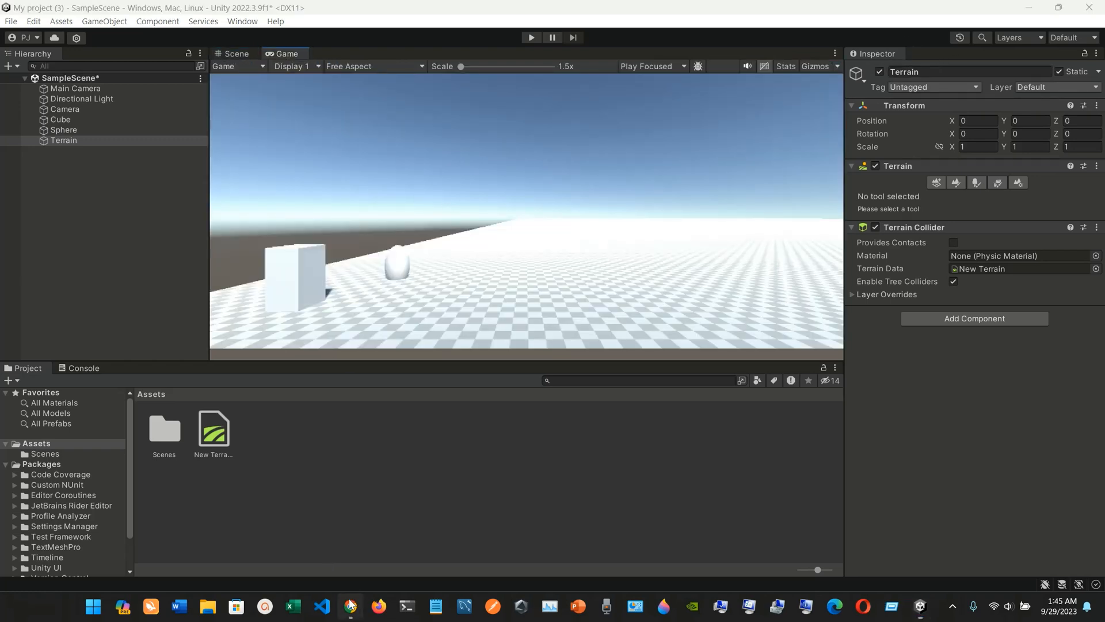
{"action": "scroll", "coordinate": [424, 349], "scroll_direction": "down", "scroll_amount": 3}
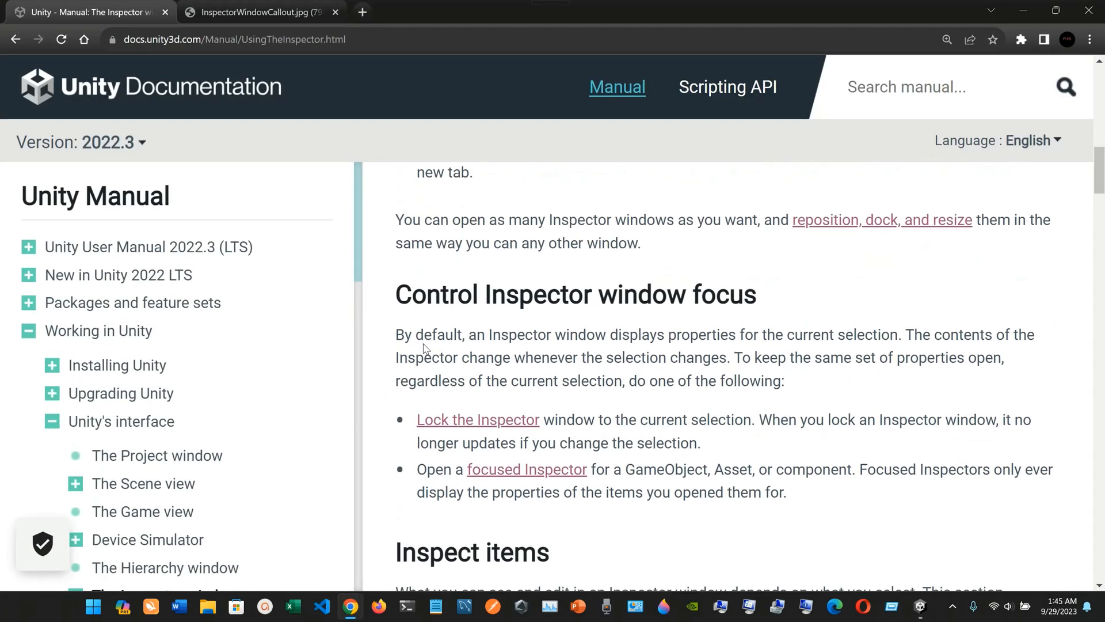
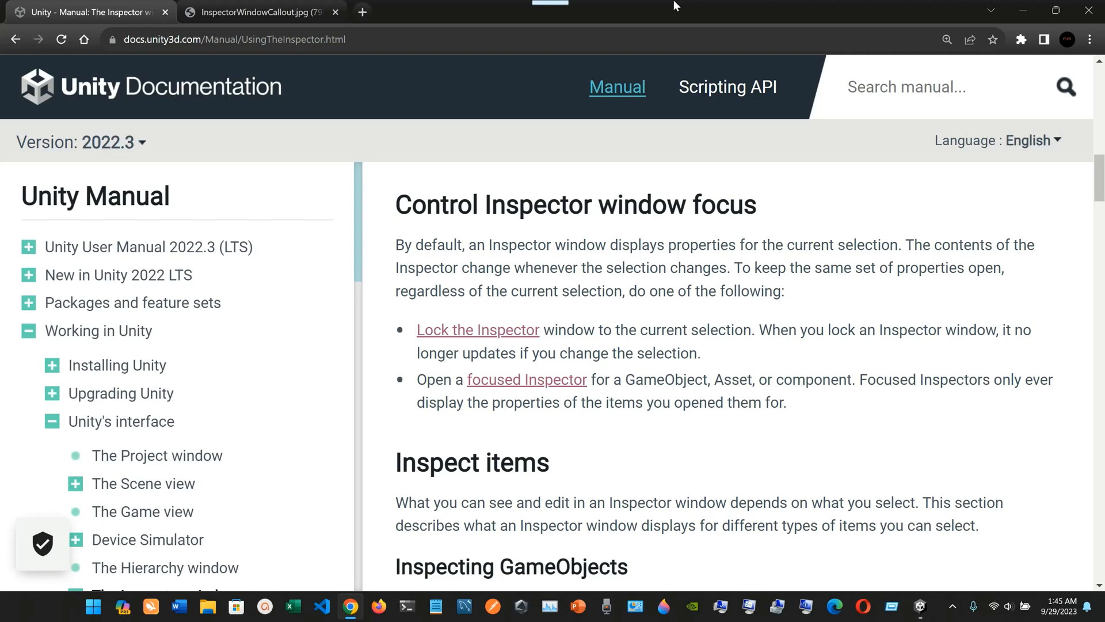
{"action": "scroll", "coordinate": [679, 375], "scroll_direction": "down", "scroll_amount": 2}
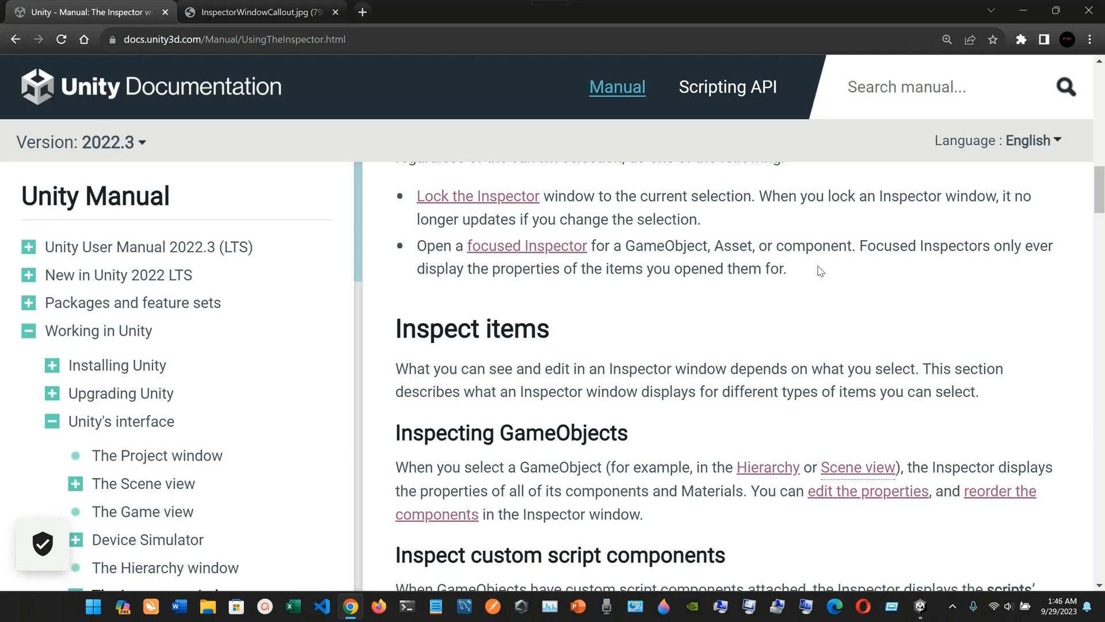
{"action": "scroll", "coordinate": [821, 271], "scroll_direction": "down", "scroll_amount": 2}
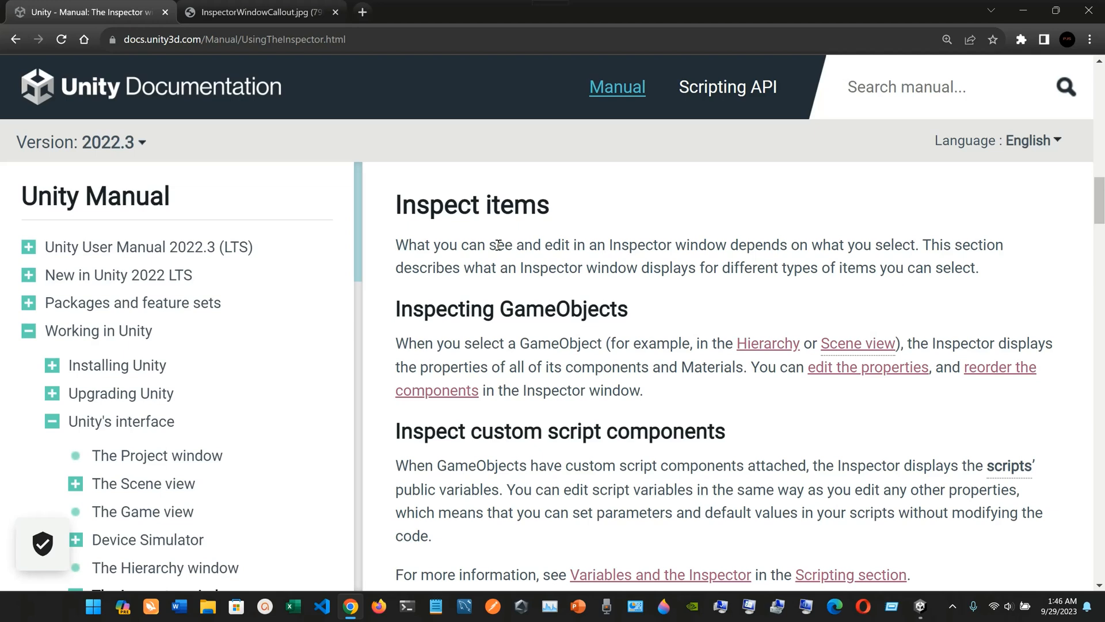
{"action": "scroll", "coordinate": [499, 245], "scroll_direction": "down", "scroll_amount": 1}
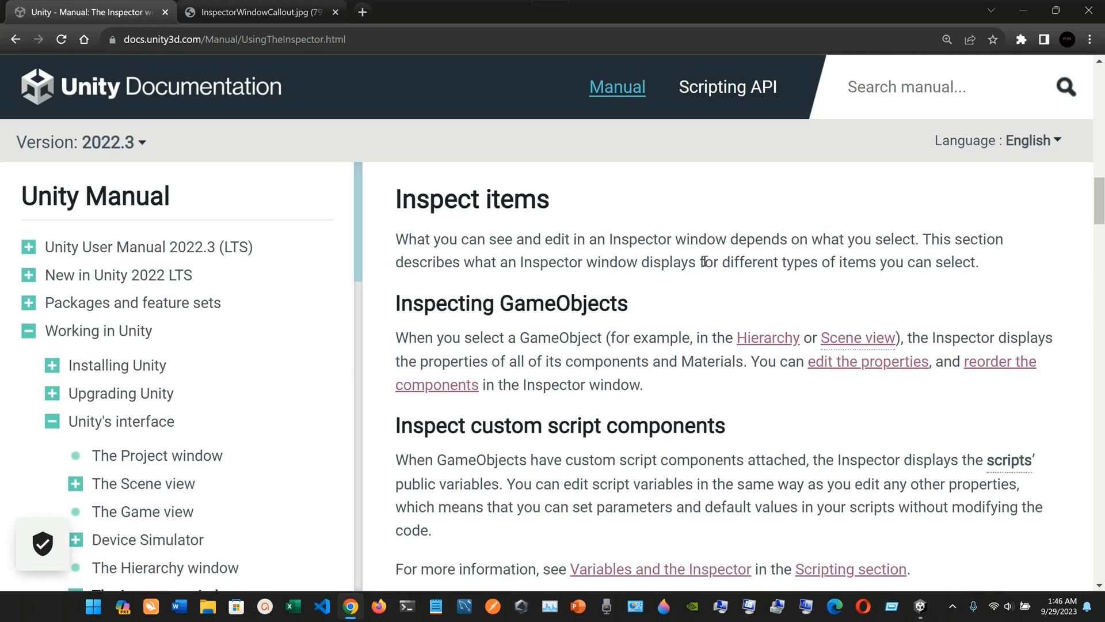
- Read the manual's section on inspecting GameObjects, then switch to Unity and look through the GameObject types available for creation
{"action": "scroll", "coordinate": [718, 315], "scroll_direction": "down", "scroll_amount": 1}
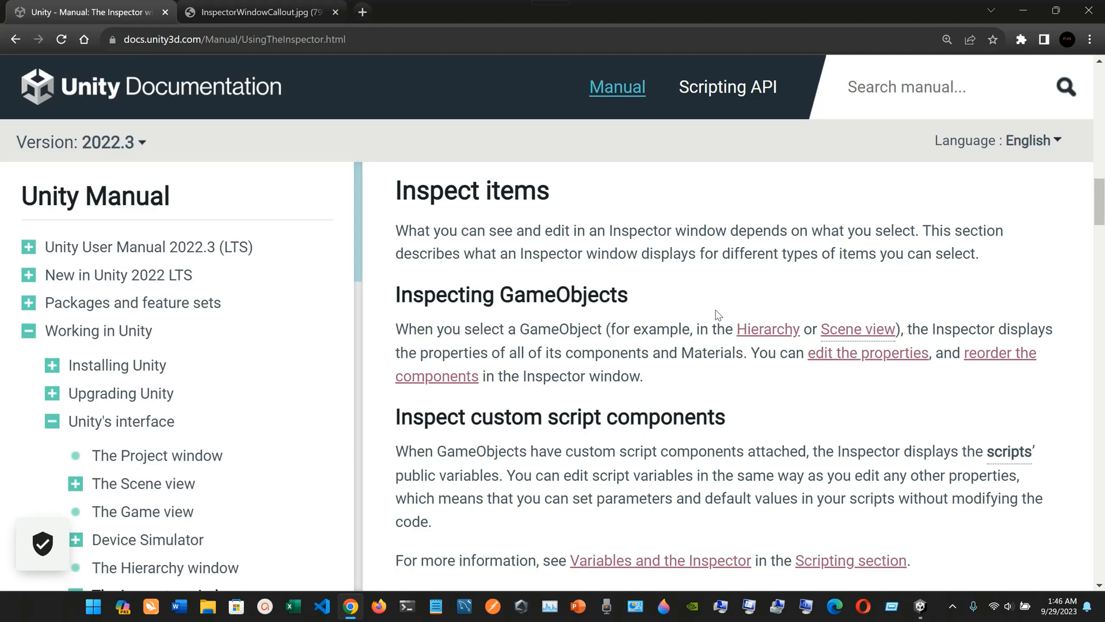
{"action": "scroll", "coordinate": [718, 315], "scroll_direction": "down", "scroll_amount": 2}
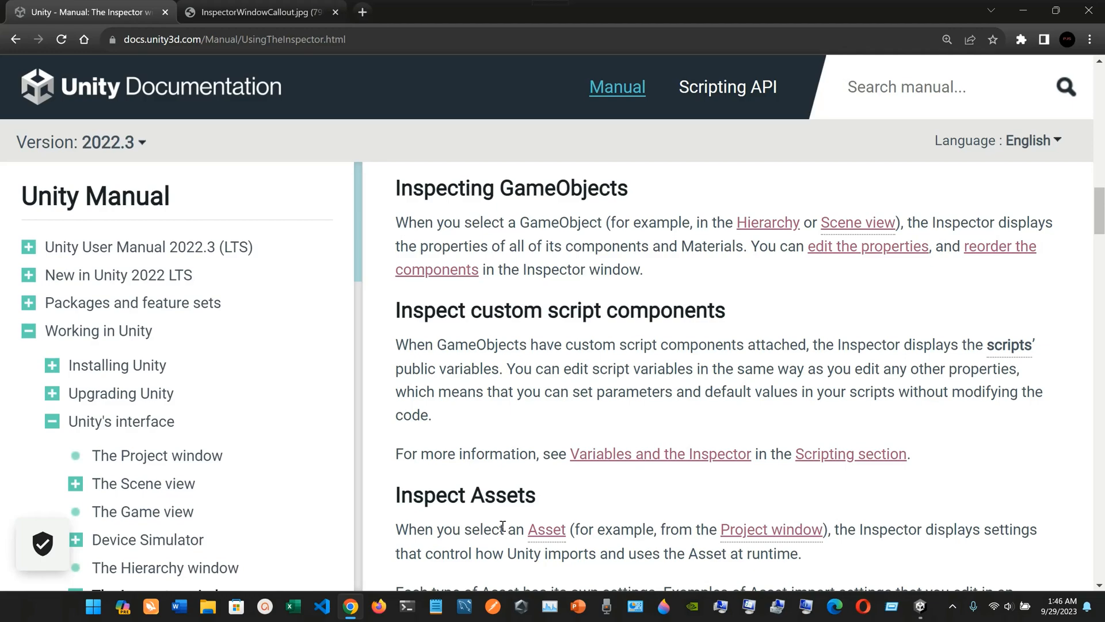
{"action": "left_click", "coordinate": [355, 612]}
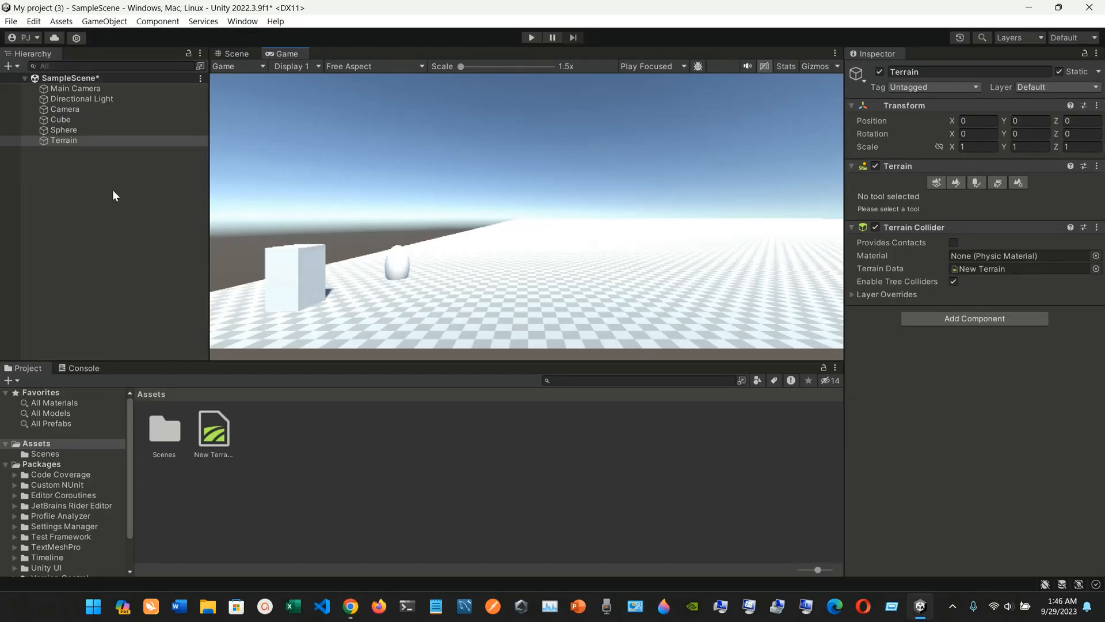
{"action": "left_click", "coordinate": [16, 67]}
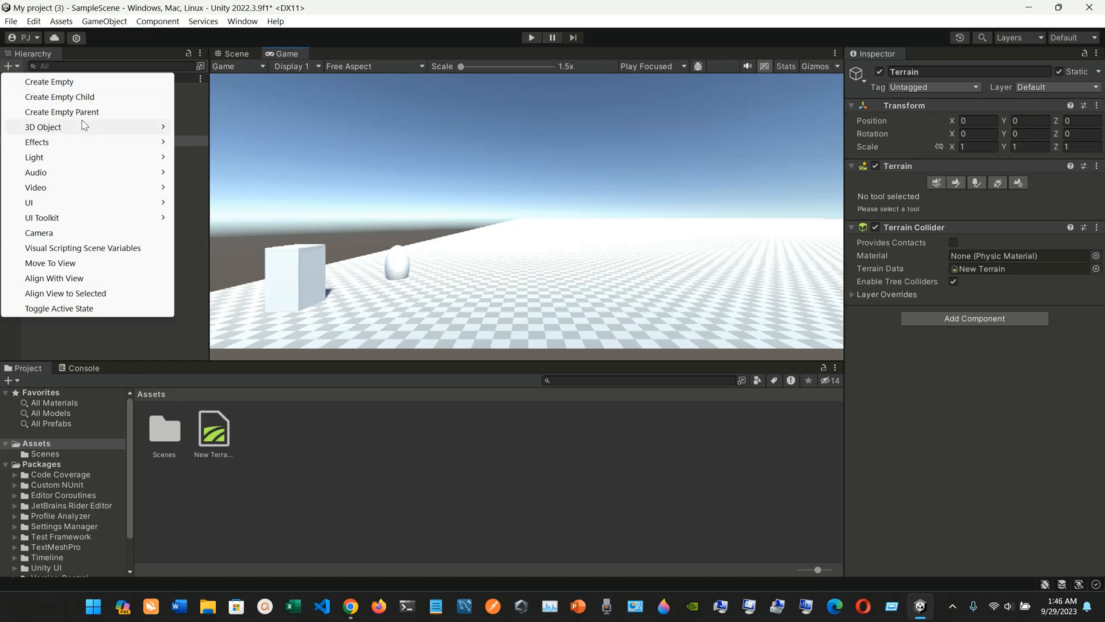
{"action": "mouse_move", "coordinate": [87, 126]}
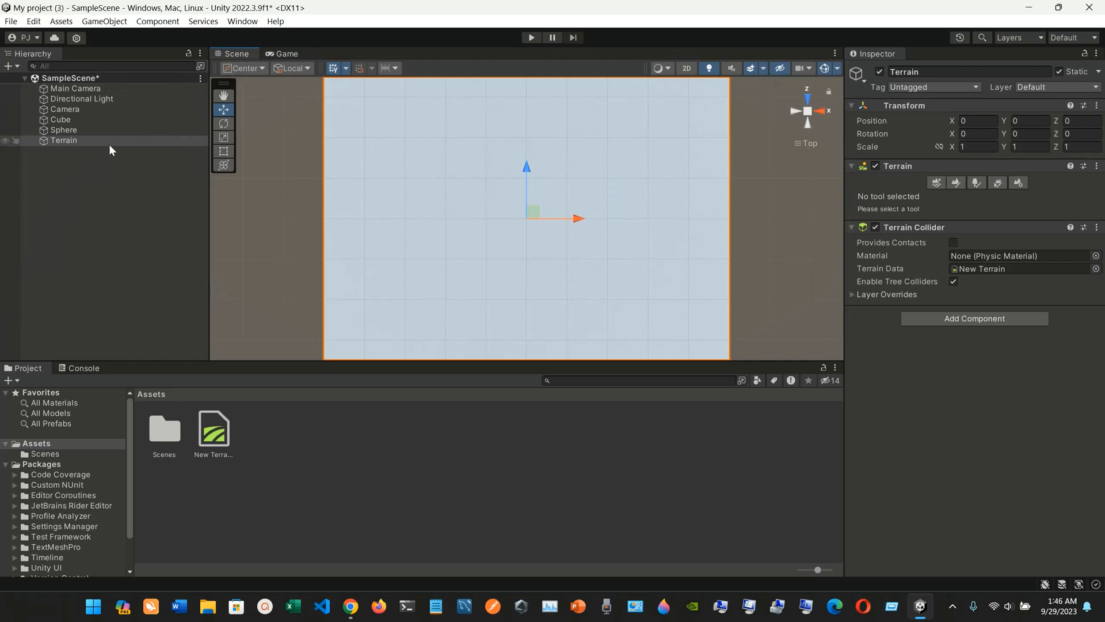
- Select and frame the Camera in the Scene view and examine it from the front, right and back
{"action": "double_click", "coordinate": [94, 112]}
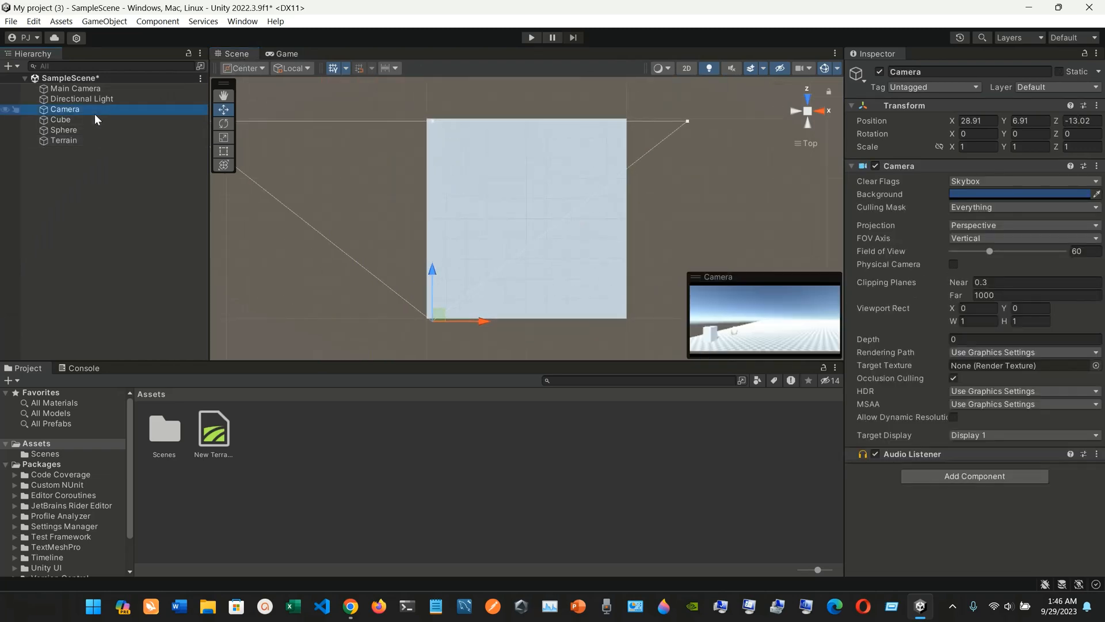
{"action": "left_click", "coordinate": [808, 98]}
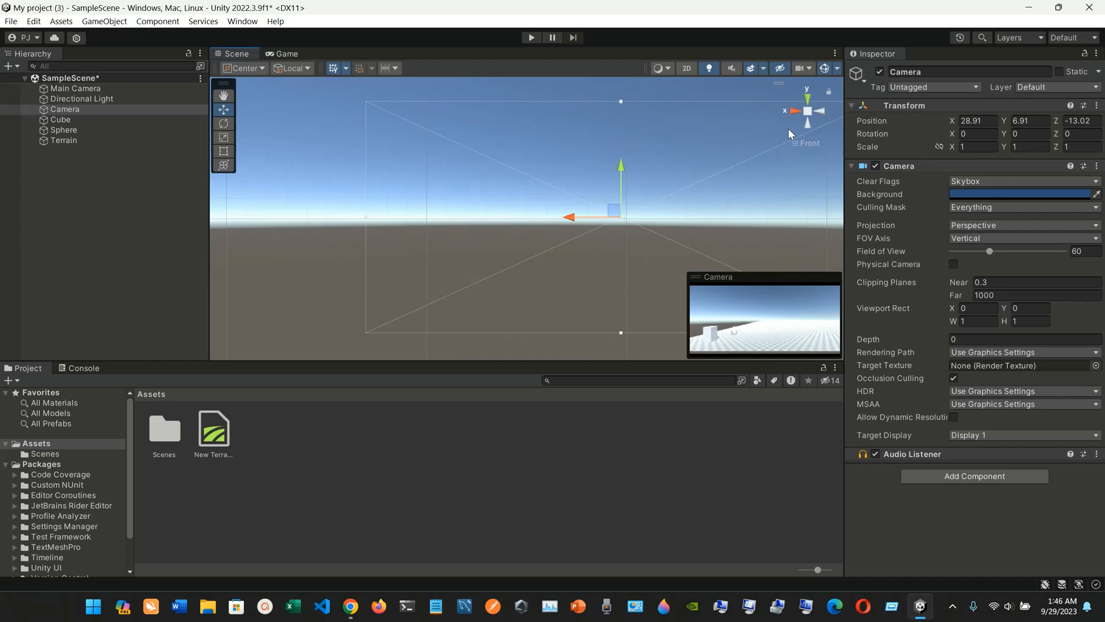
{"action": "left_click", "coordinate": [796, 112]}
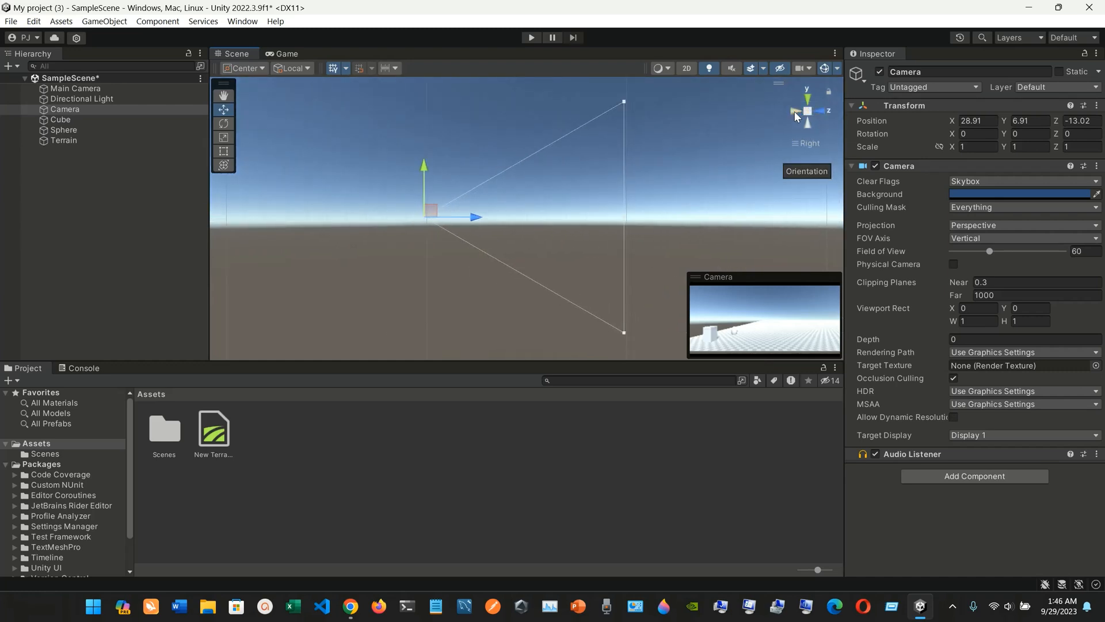
{"action": "left_click", "coordinate": [796, 114]}
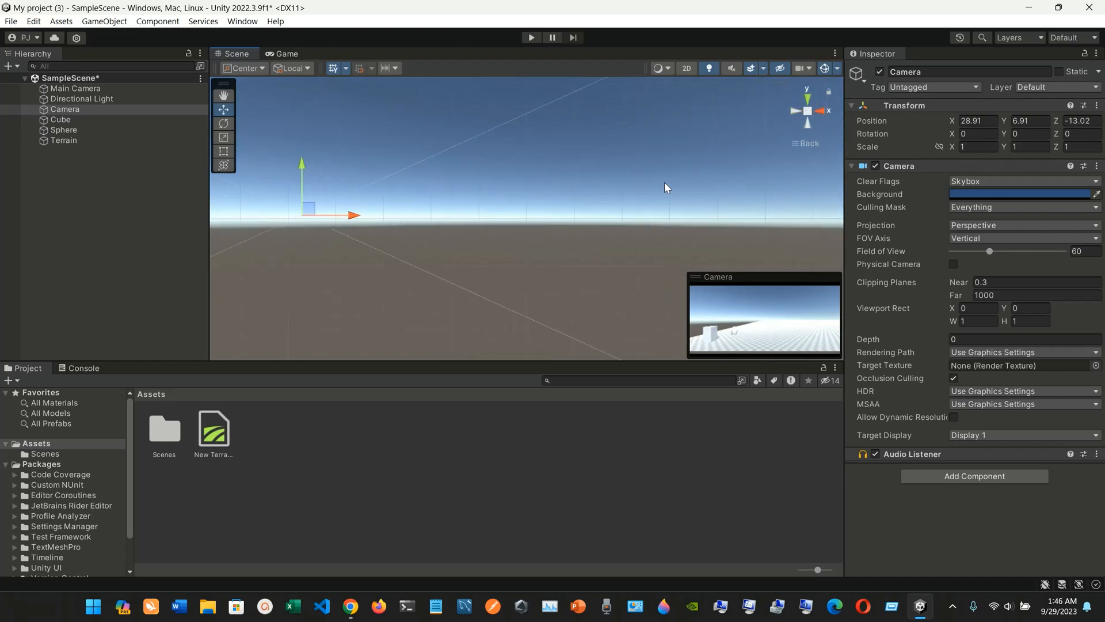
{"action": "double_click", "coordinate": [164, 110]}
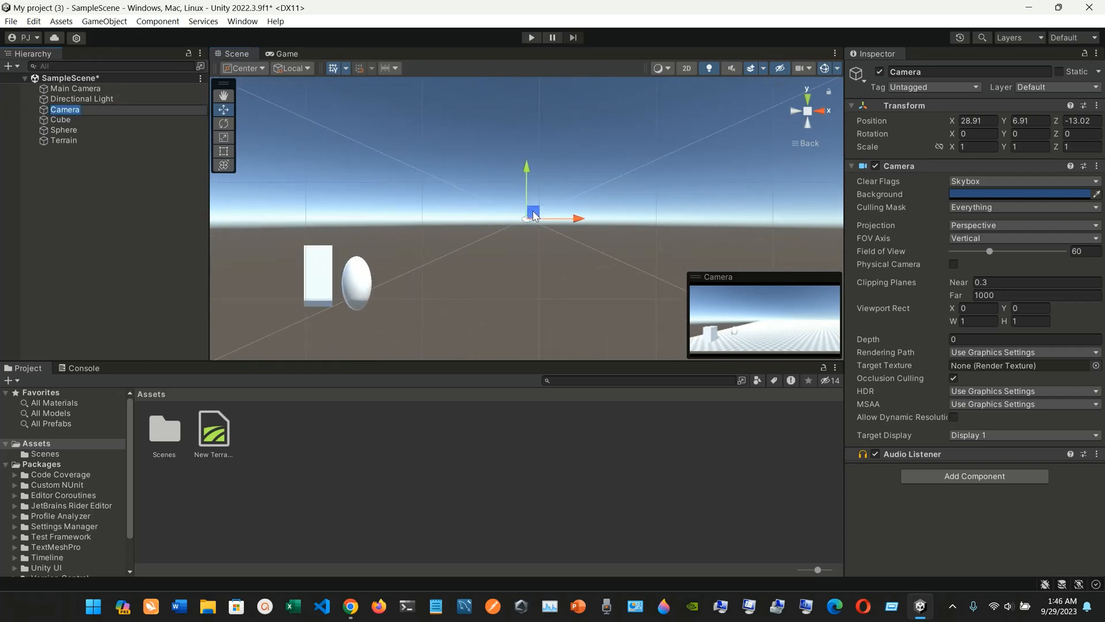
- Select the Terrain to inspect its components, clear the selection, and view the terrain from the top and right
{"action": "left_click", "coordinate": [126, 142]}
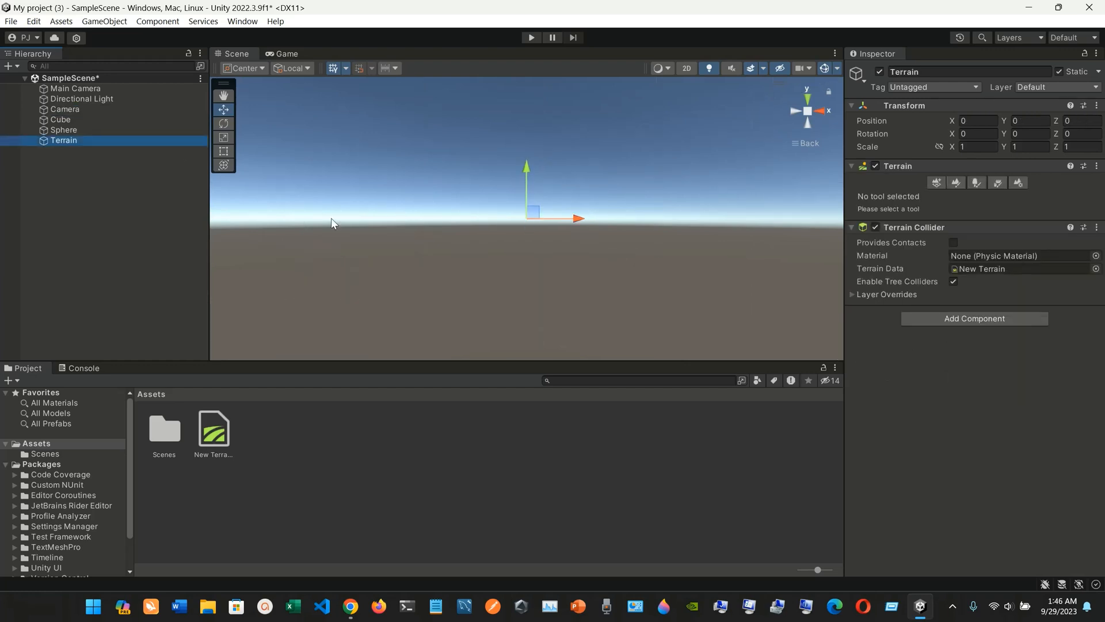
{"action": "left_click", "coordinate": [108, 188]}
{"action": "left_click", "coordinate": [98, 139]}
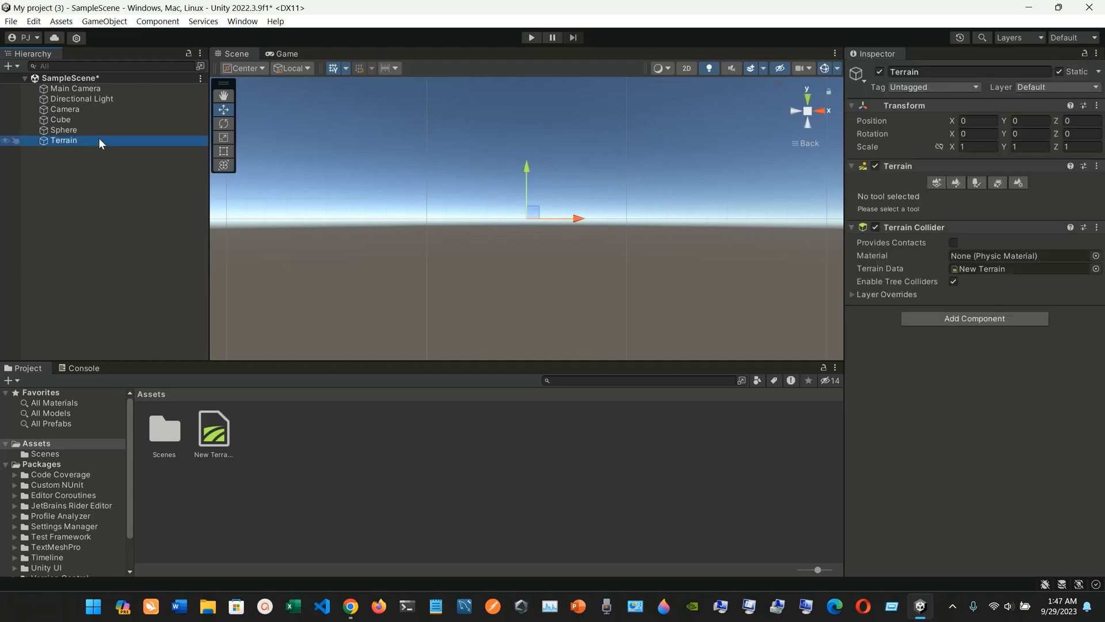
{"action": "left_click", "coordinate": [130, 243]}
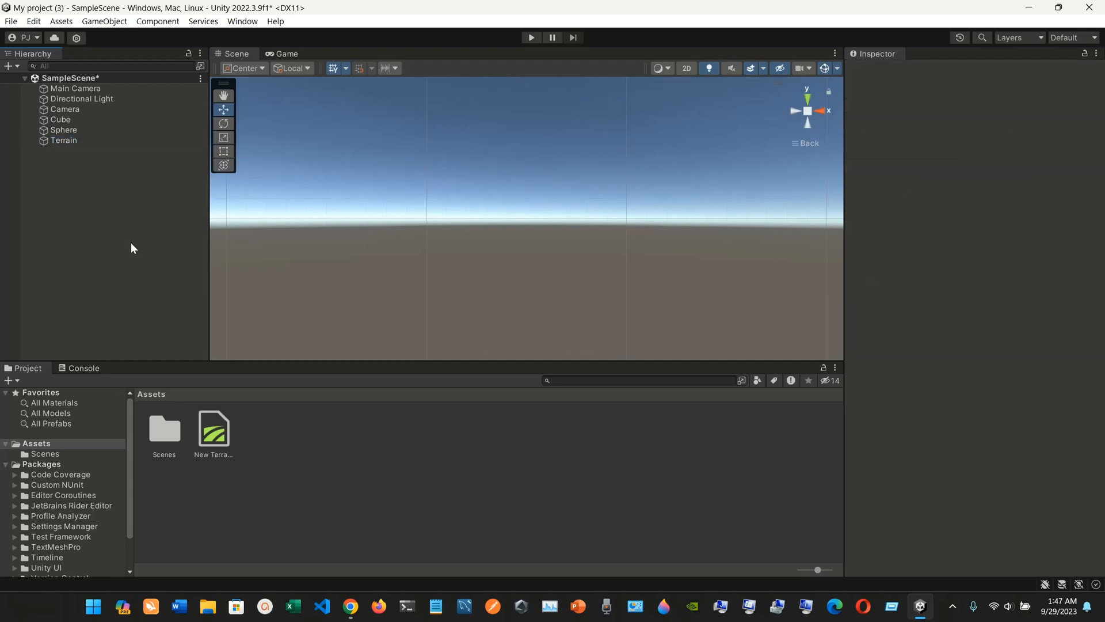
{"action": "left_click", "coordinate": [807, 96]}
{"action": "left_click", "coordinate": [817, 109]}
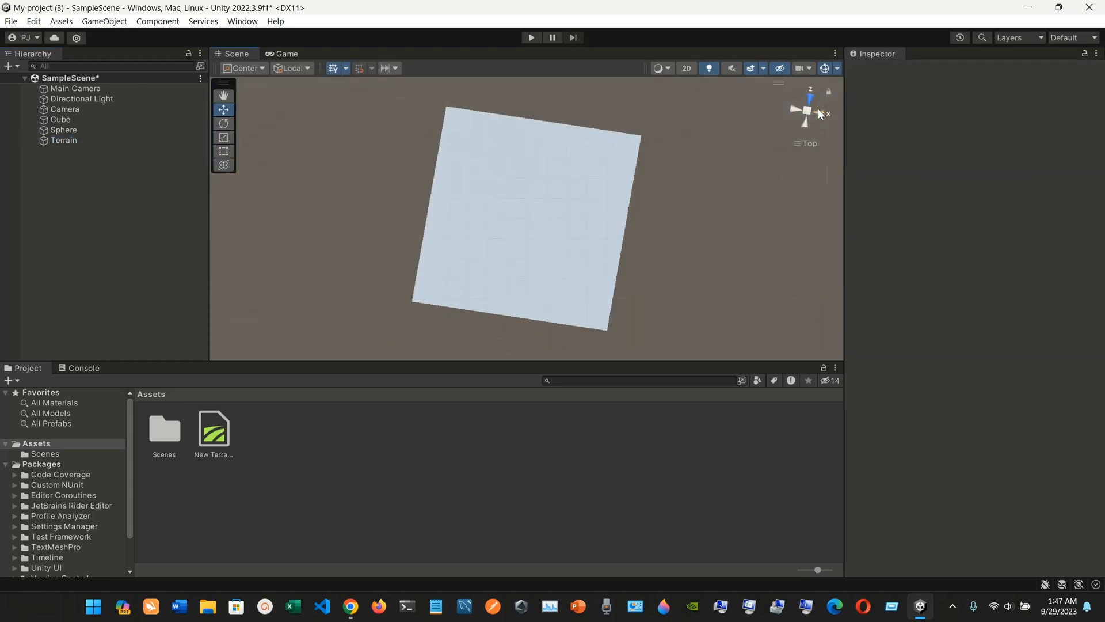
{"action": "left_click", "coordinate": [820, 108]}
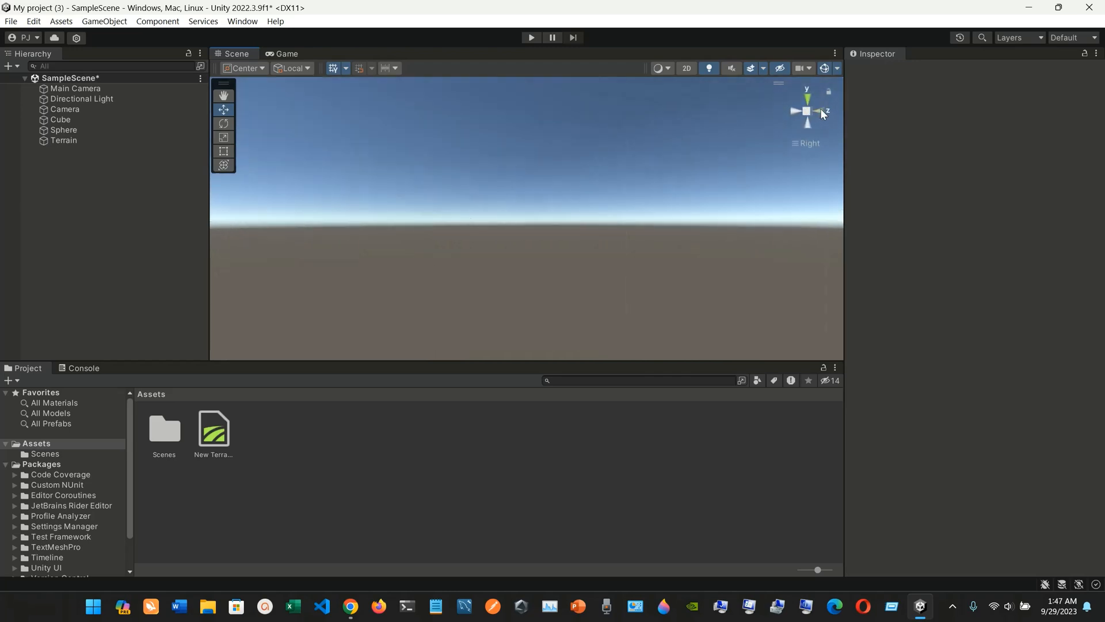
- Select and frame the Cube, check it in the Game view, and consult the manual's Inspecting GameObjects section in Chrome before returning to Unity
{"action": "double_click", "coordinate": [123, 120]}
{"action": "left_click", "coordinate": [534, 236]}
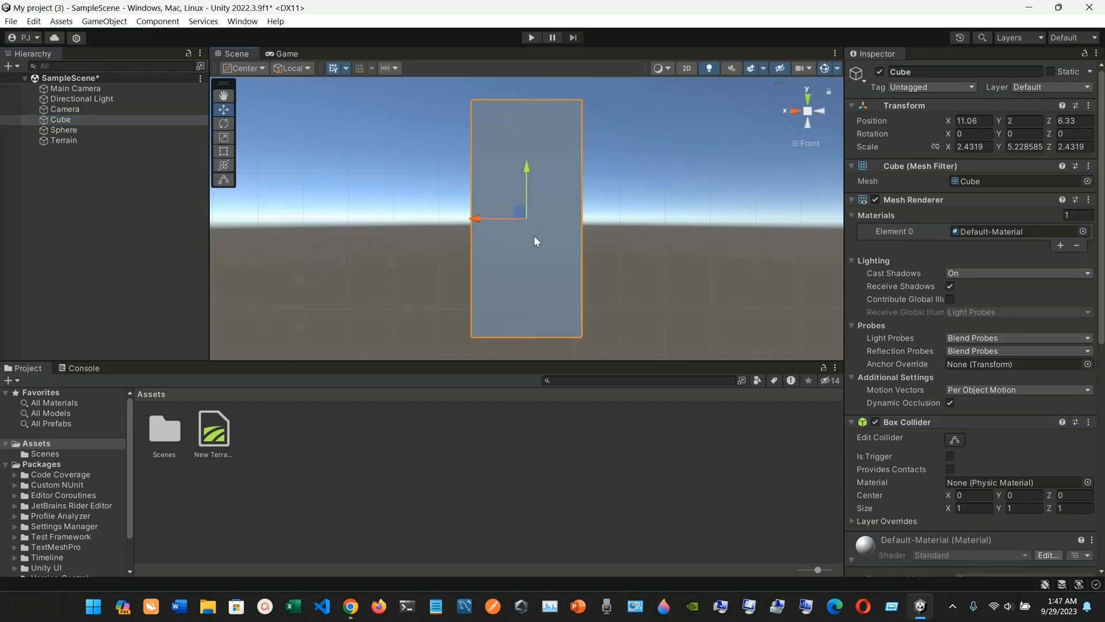
{"action": "left_click", "coordinate": [288, 53]}
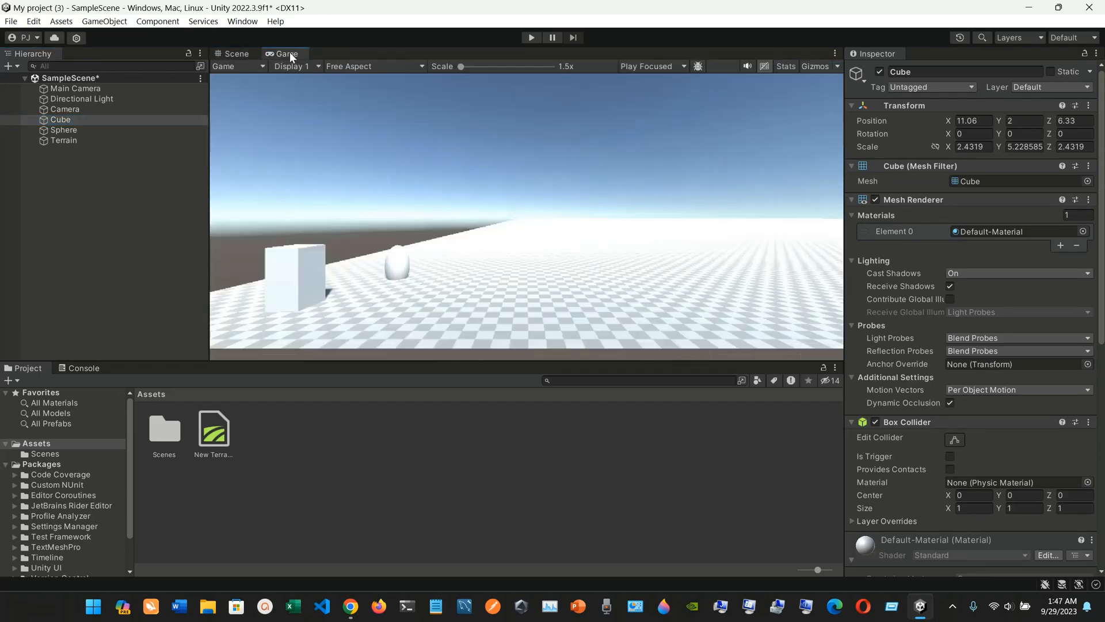
{"action": "left_click", "coordinate": [351, 606]}
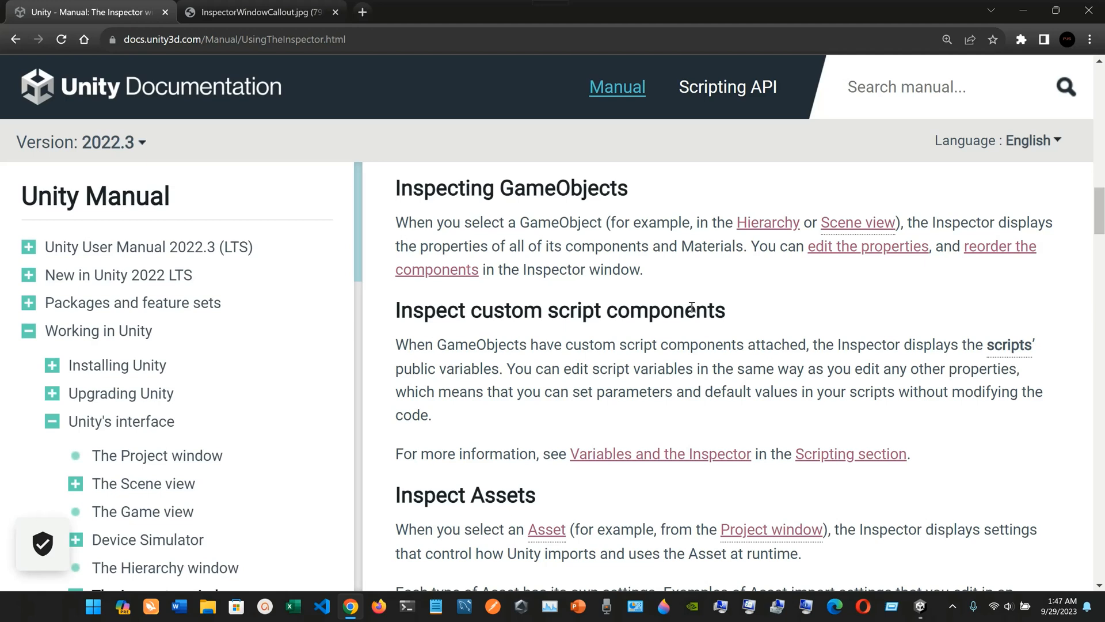
{"action": "left_click", "coordinate": [350, 607]}
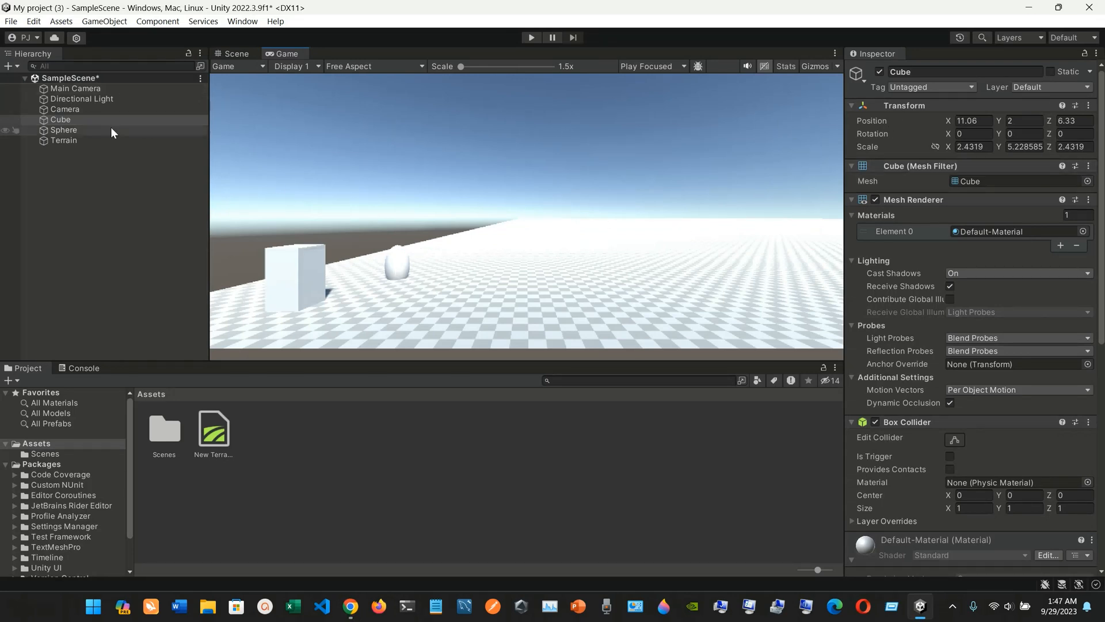
- Set the Terrain's Transform scale to 10 on X and 10 on Y
{"action": "left_click", "coordinate": [115, 142]}
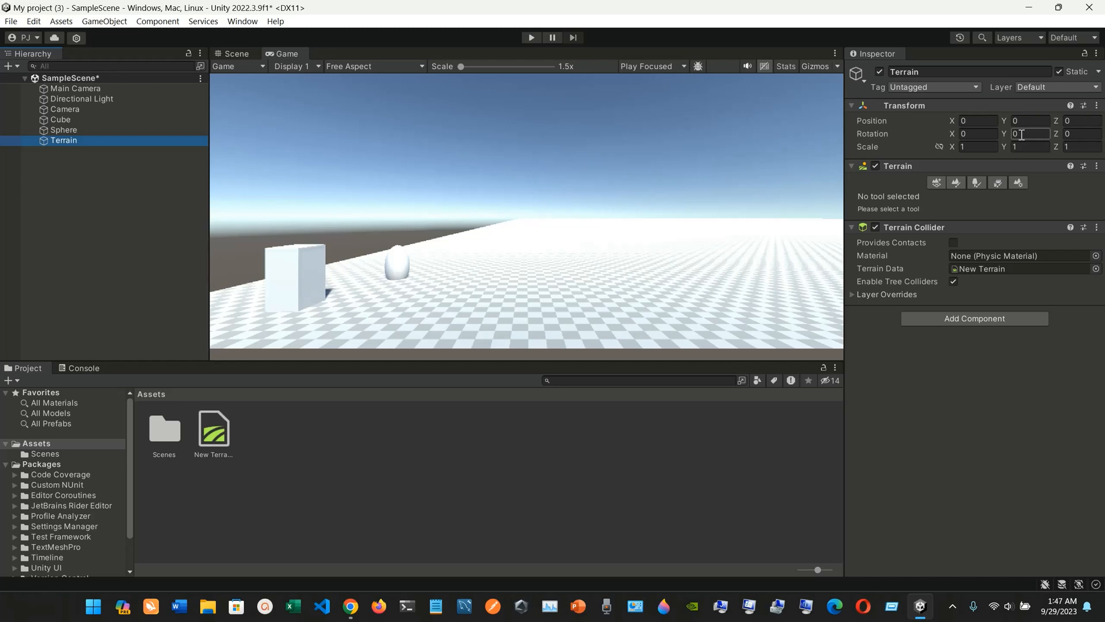
{"action": "left_click", "coordinate": [988, 146]}
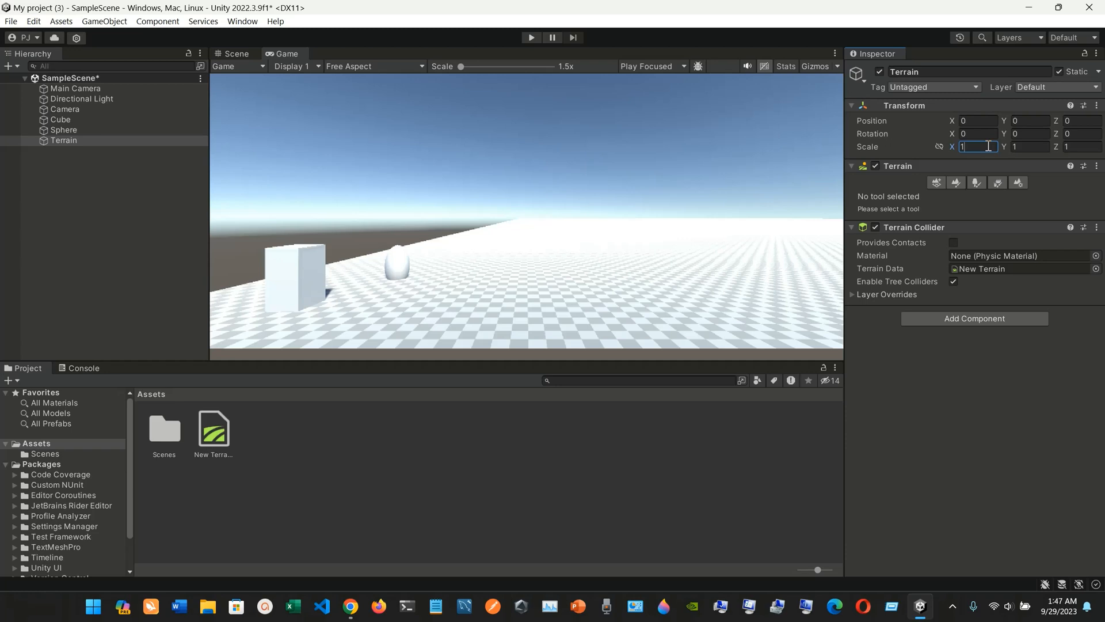
{"action": "type", "text": "10"}
{"action": "left_click", "coordinate": [1035, 147]}
{"action": "key", "text": "BackSpace"}
{"action": "type", "text": "10"}
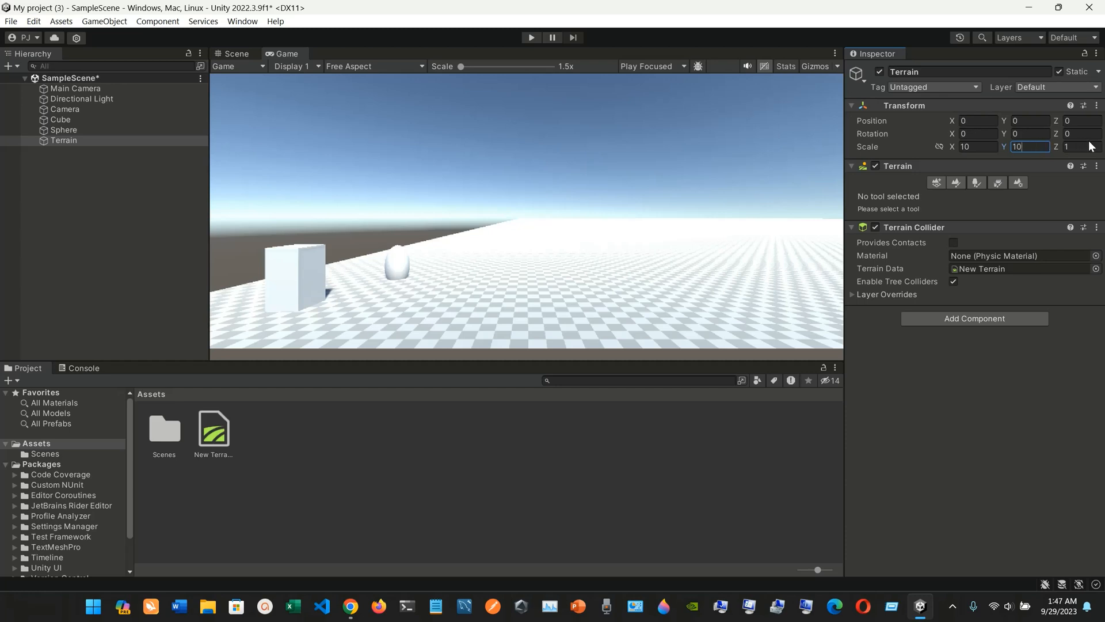